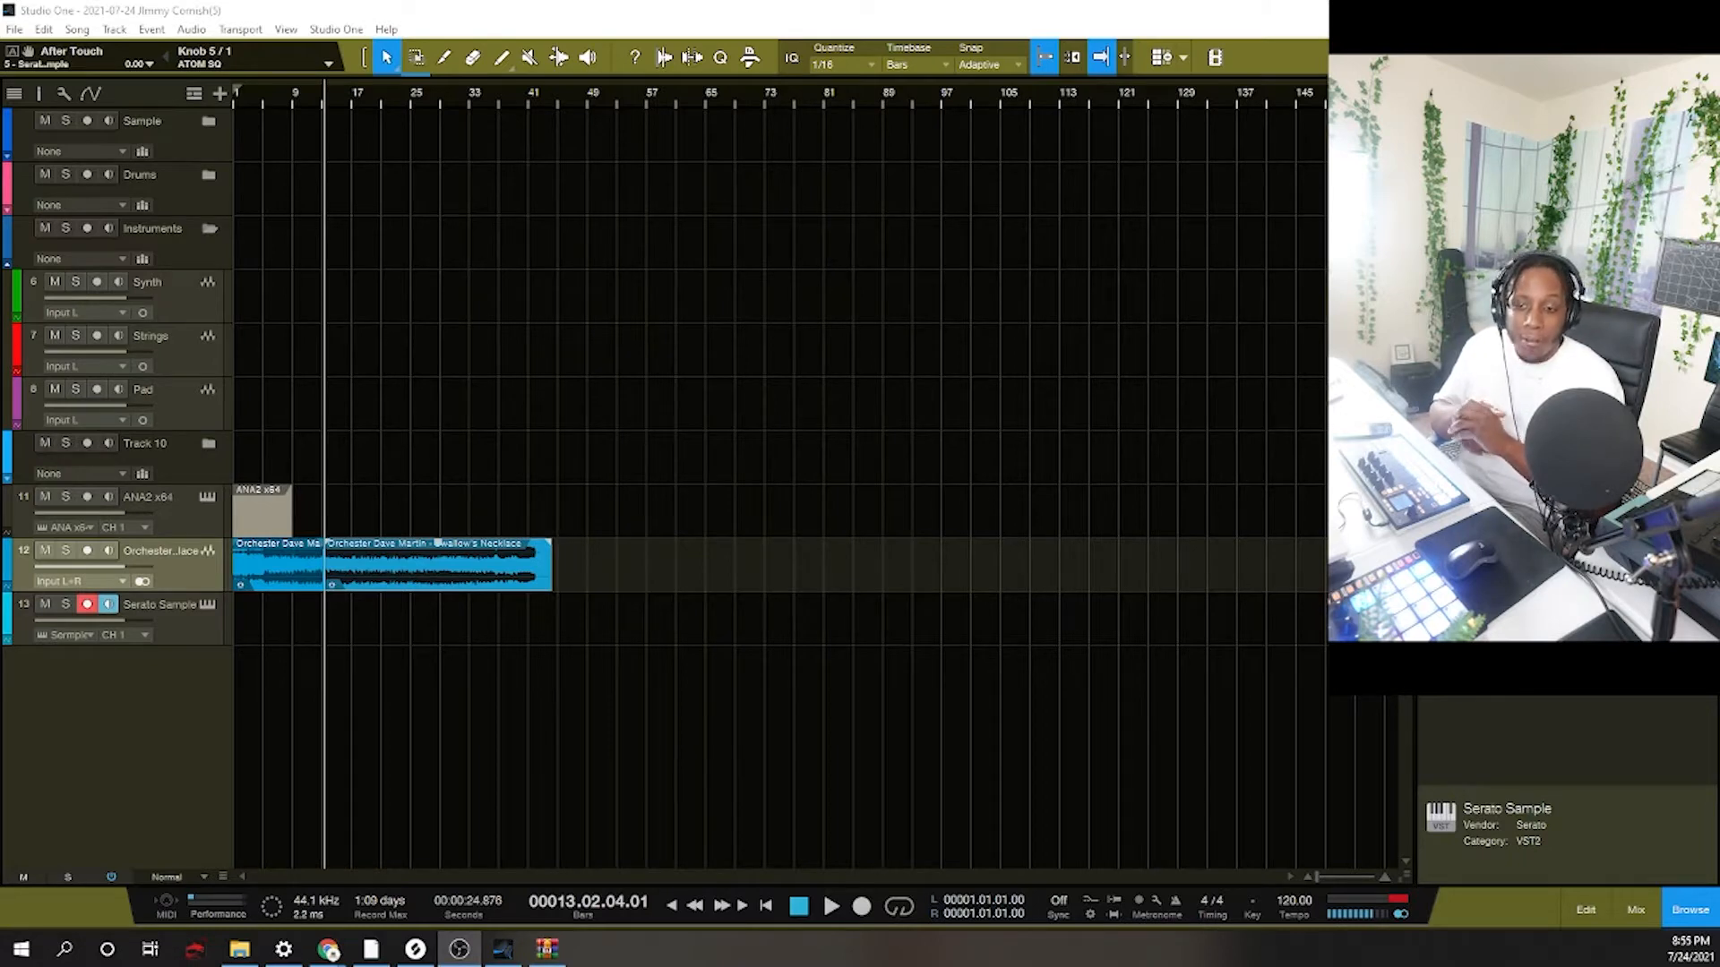
# Play the Swallow's Necklace audio track from the start of the song, then stop playback.
pyautogui.click(174, 566)
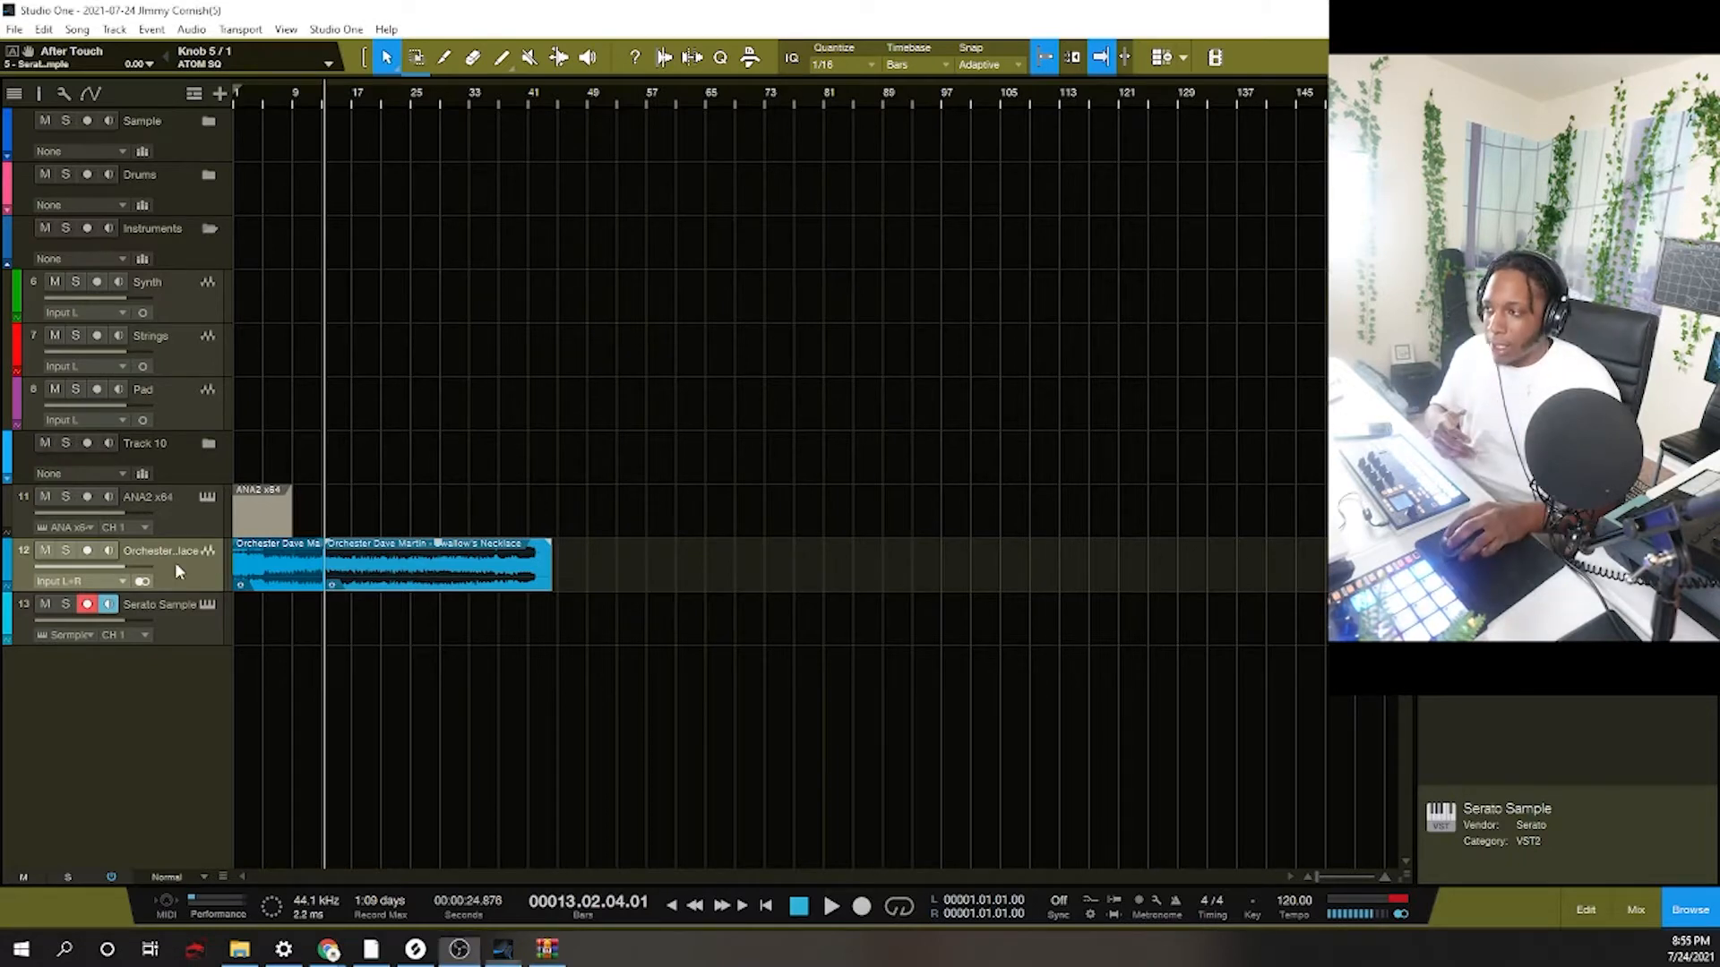
pyautogui.press(',')
pyautogui.press('space')
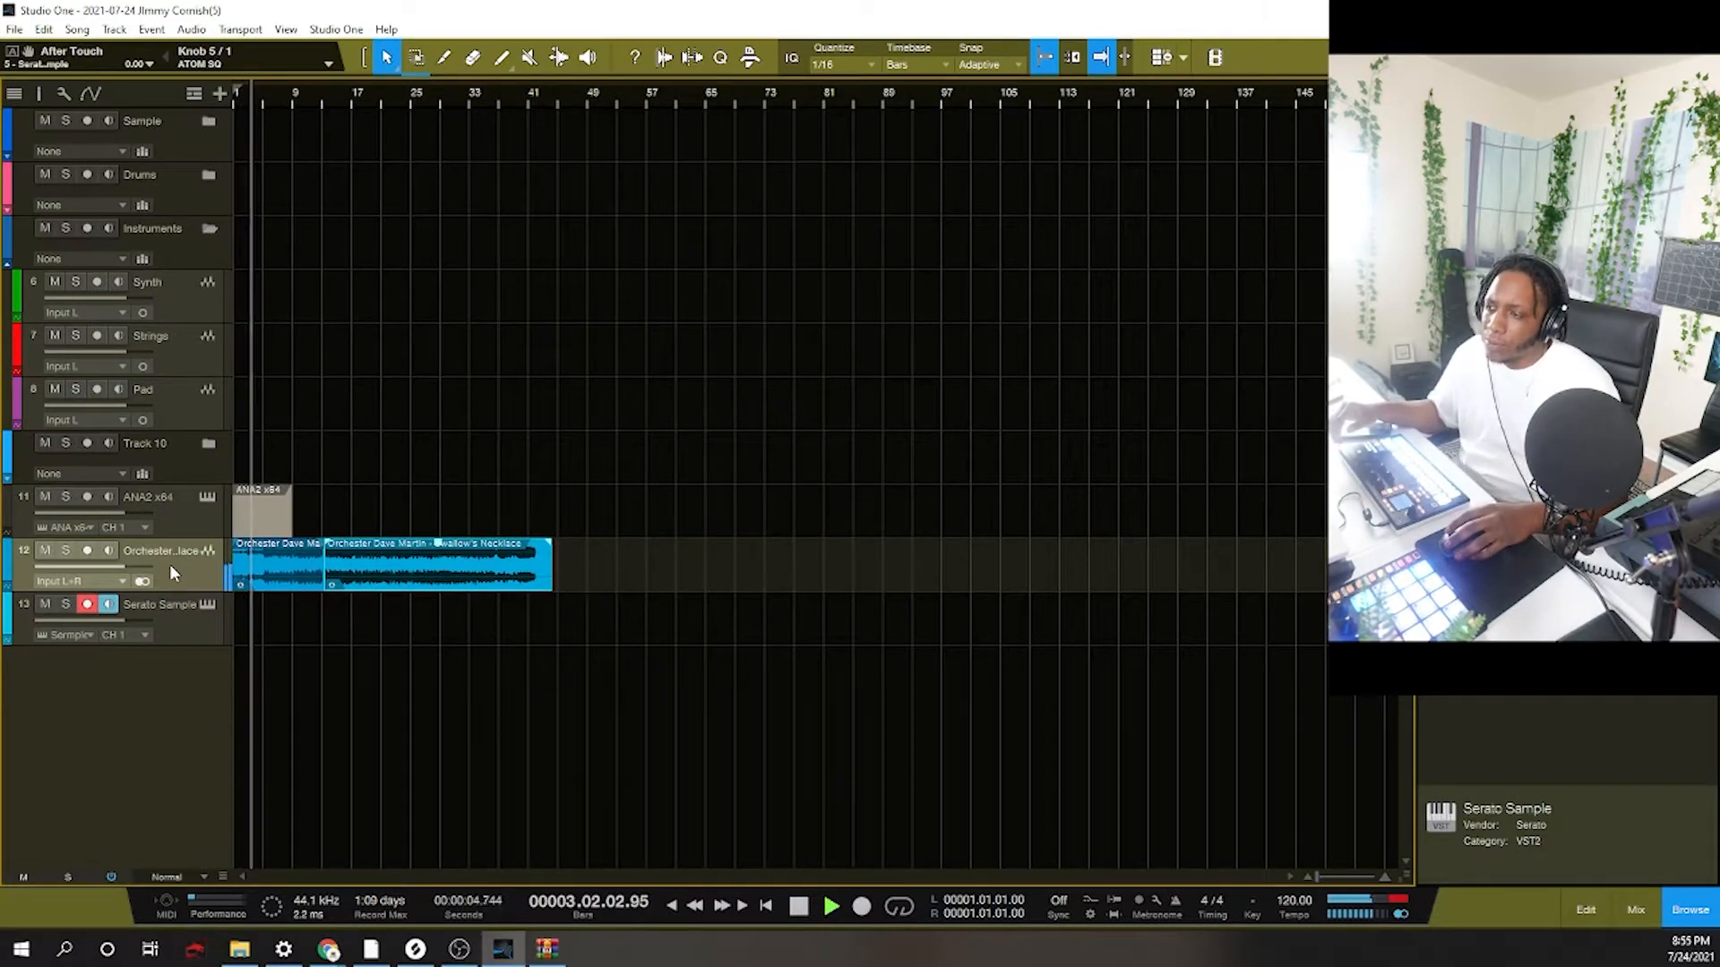
pyautogui.rightClick(465, 569)
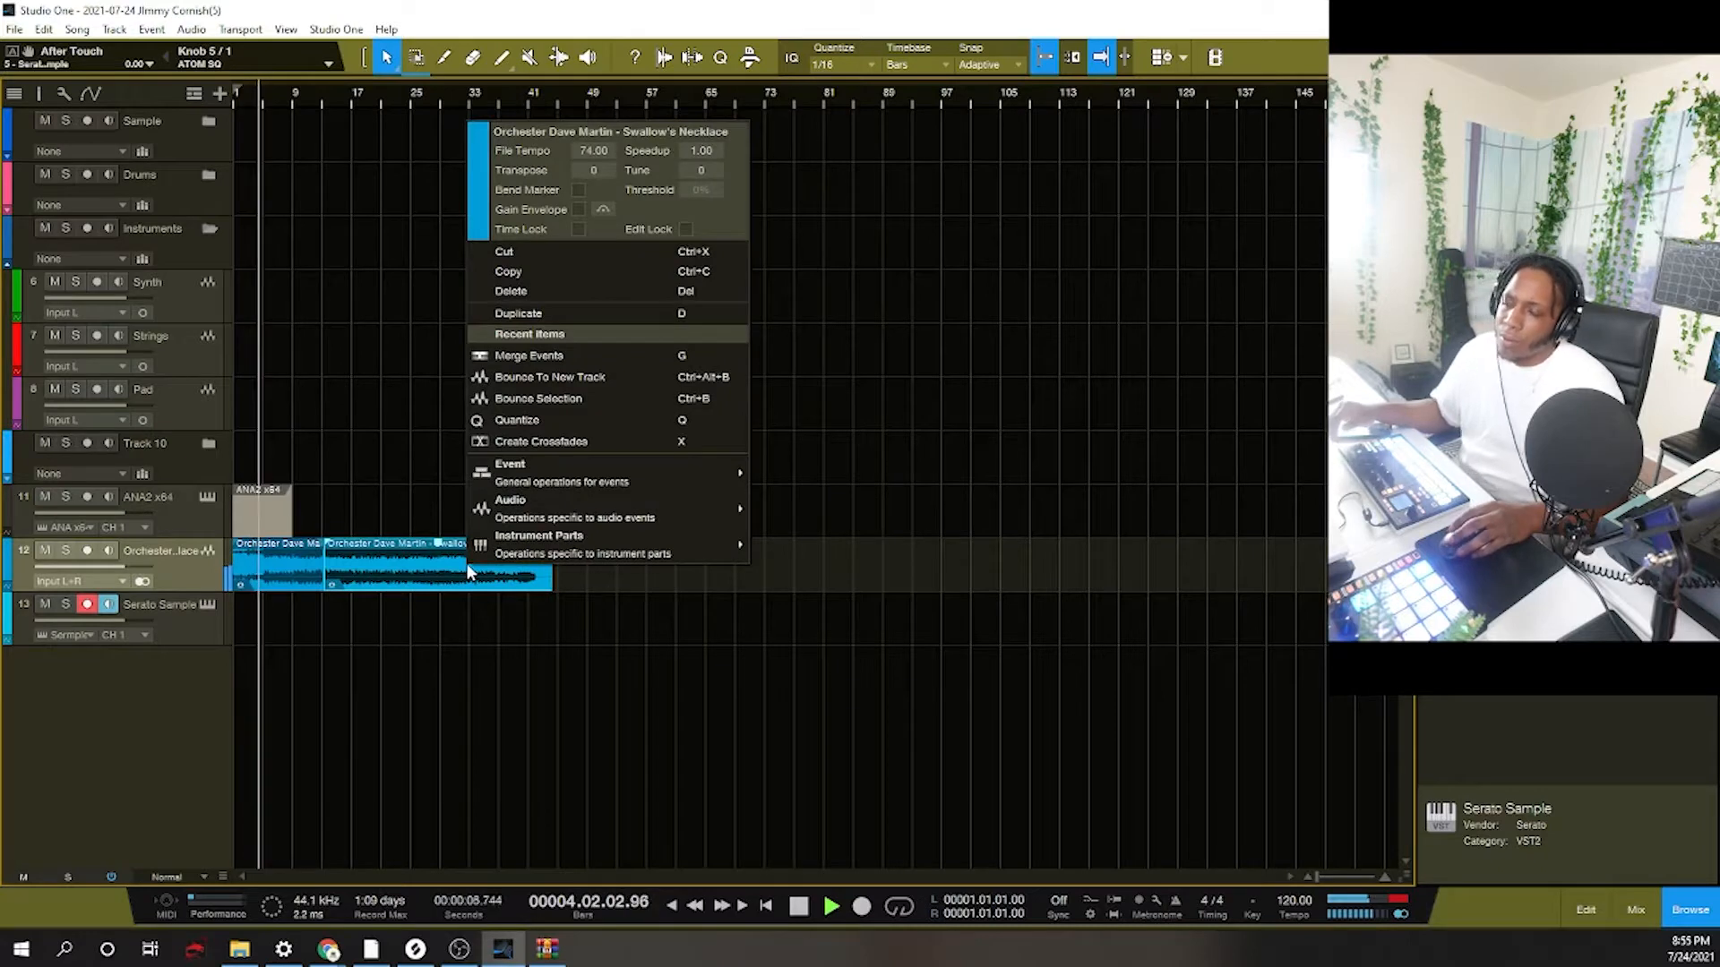
pyautogui.click(427, 450)
pyautogui.press('space')
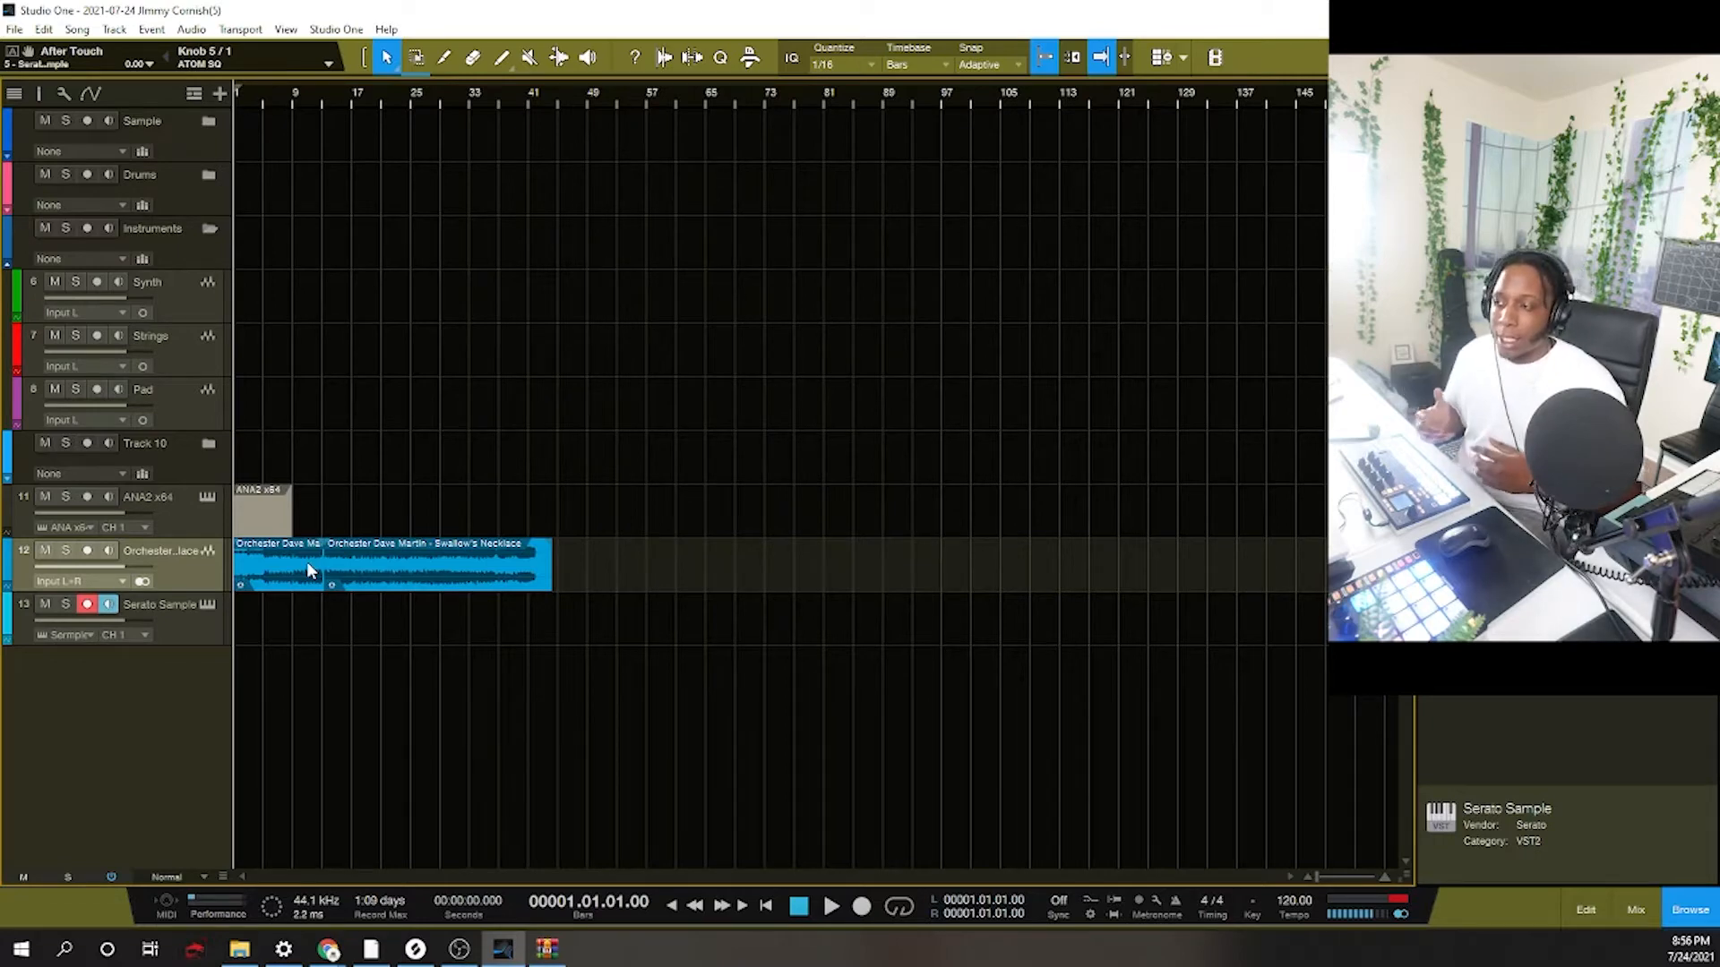
# Open the Serato Sample instrument and preview its loaded source song from near the beginning.
pyautogui.click(206, 606)
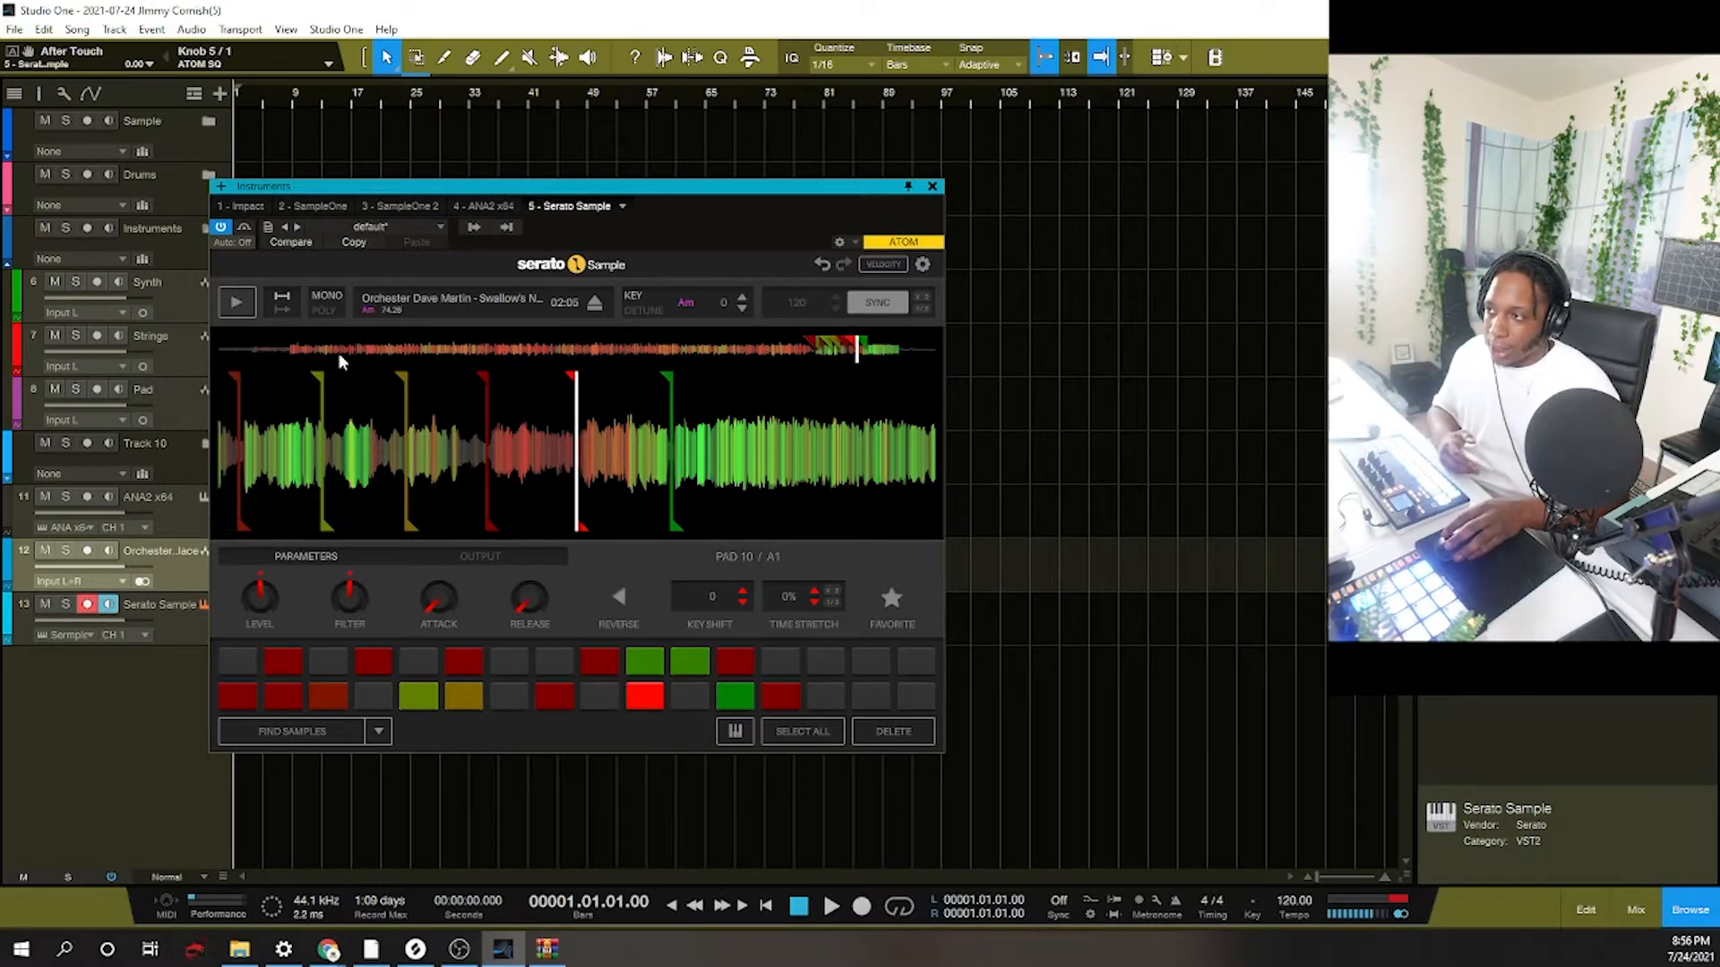
pyautogui.moveTo(326, 430); pyautogui.dragTo(521, 428)
pyautogui.click(238, 422)
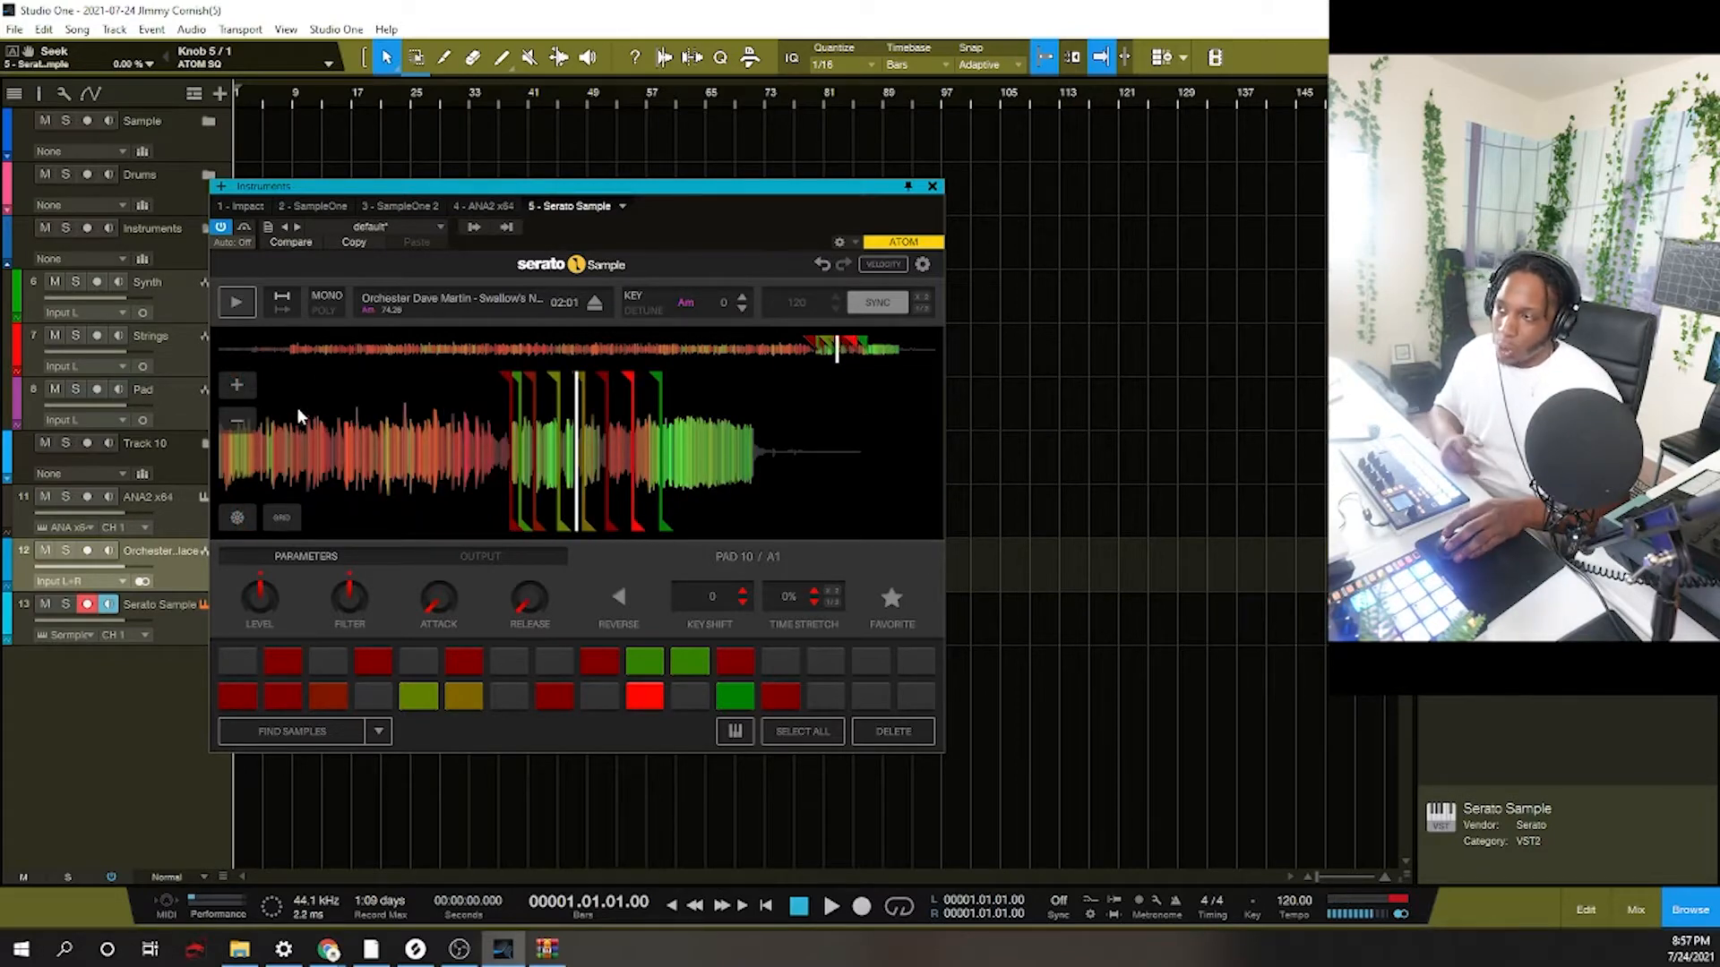
pyautogui.moveTo(317, 441); pyautogui.dragTo(707, 464)
pyautogui.moveTo(269, 471); pyautogui.dragTo(777, 463)
pyautogui.moveTo(436, 469); pyautogui.dragTo(756, 471)
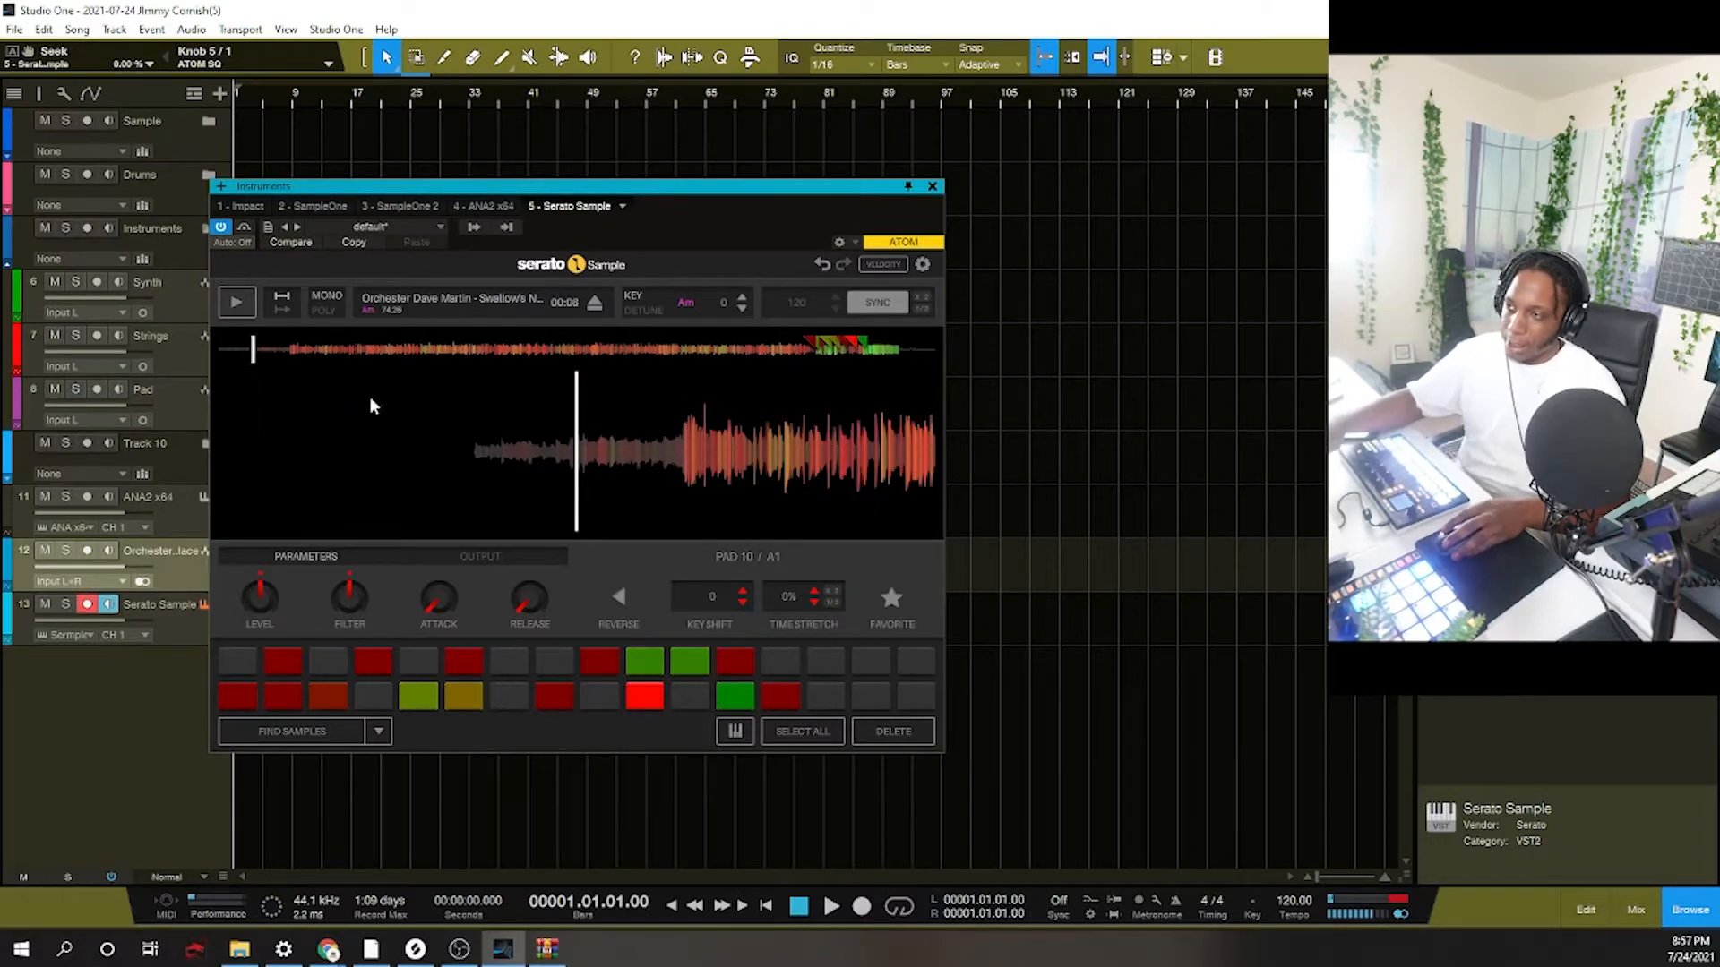
pyautogui.click(237, 305)
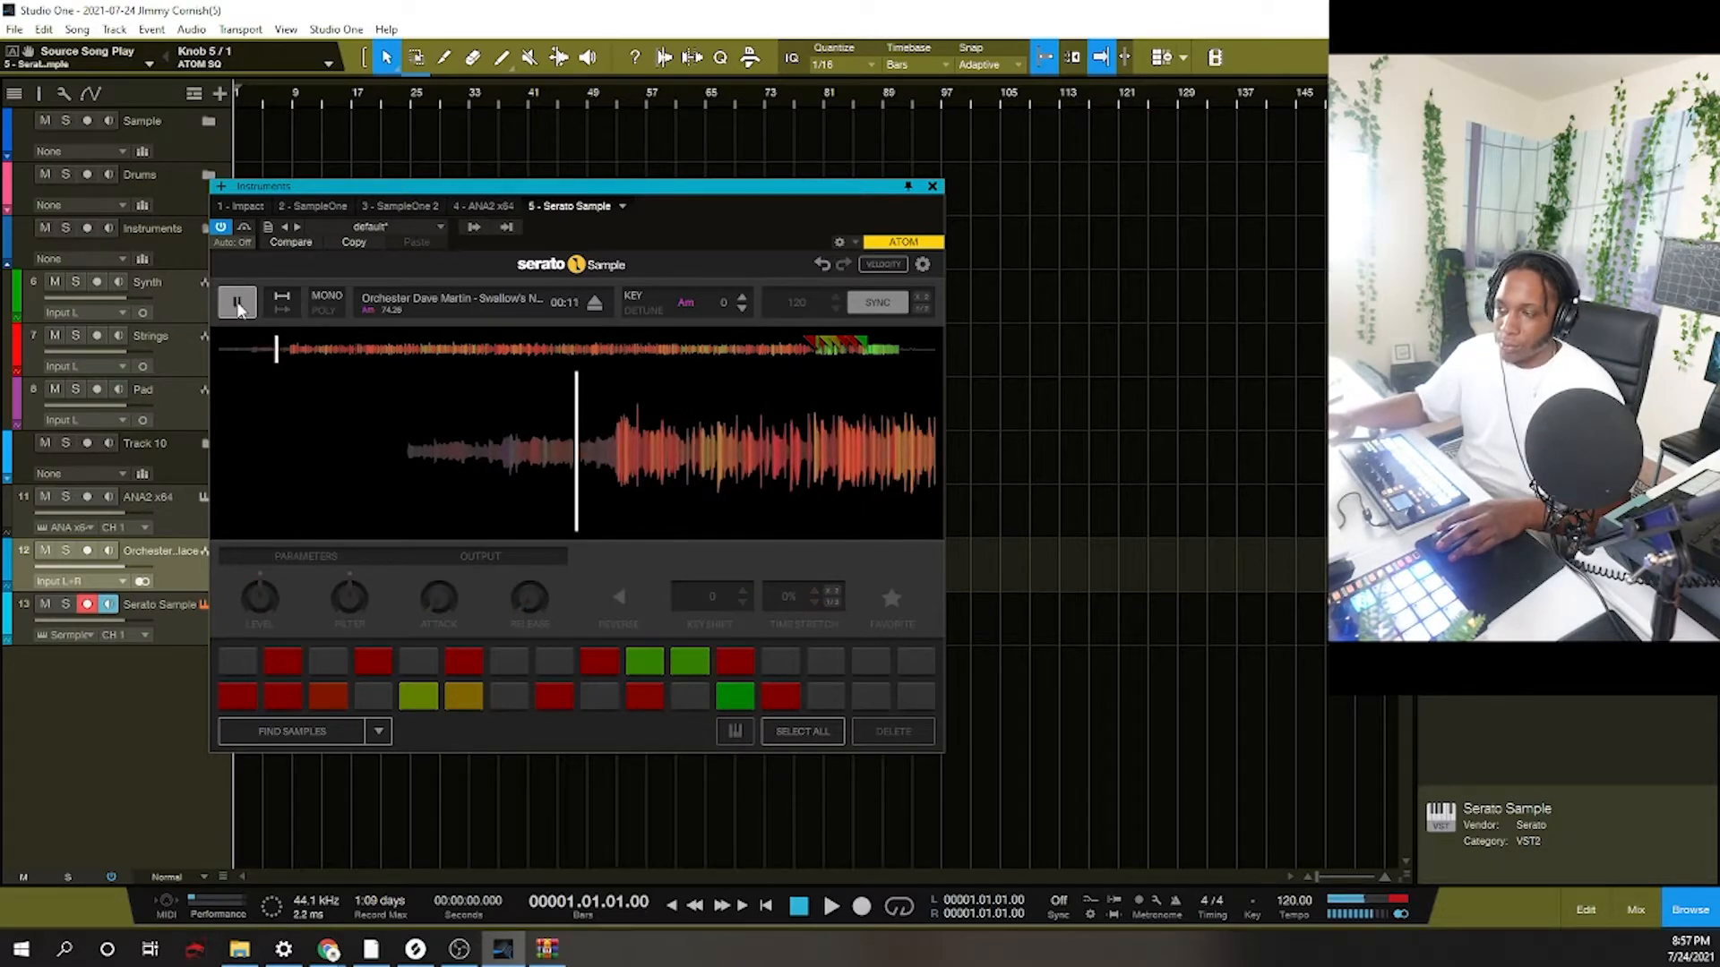
pyautogui.click(238, 304)
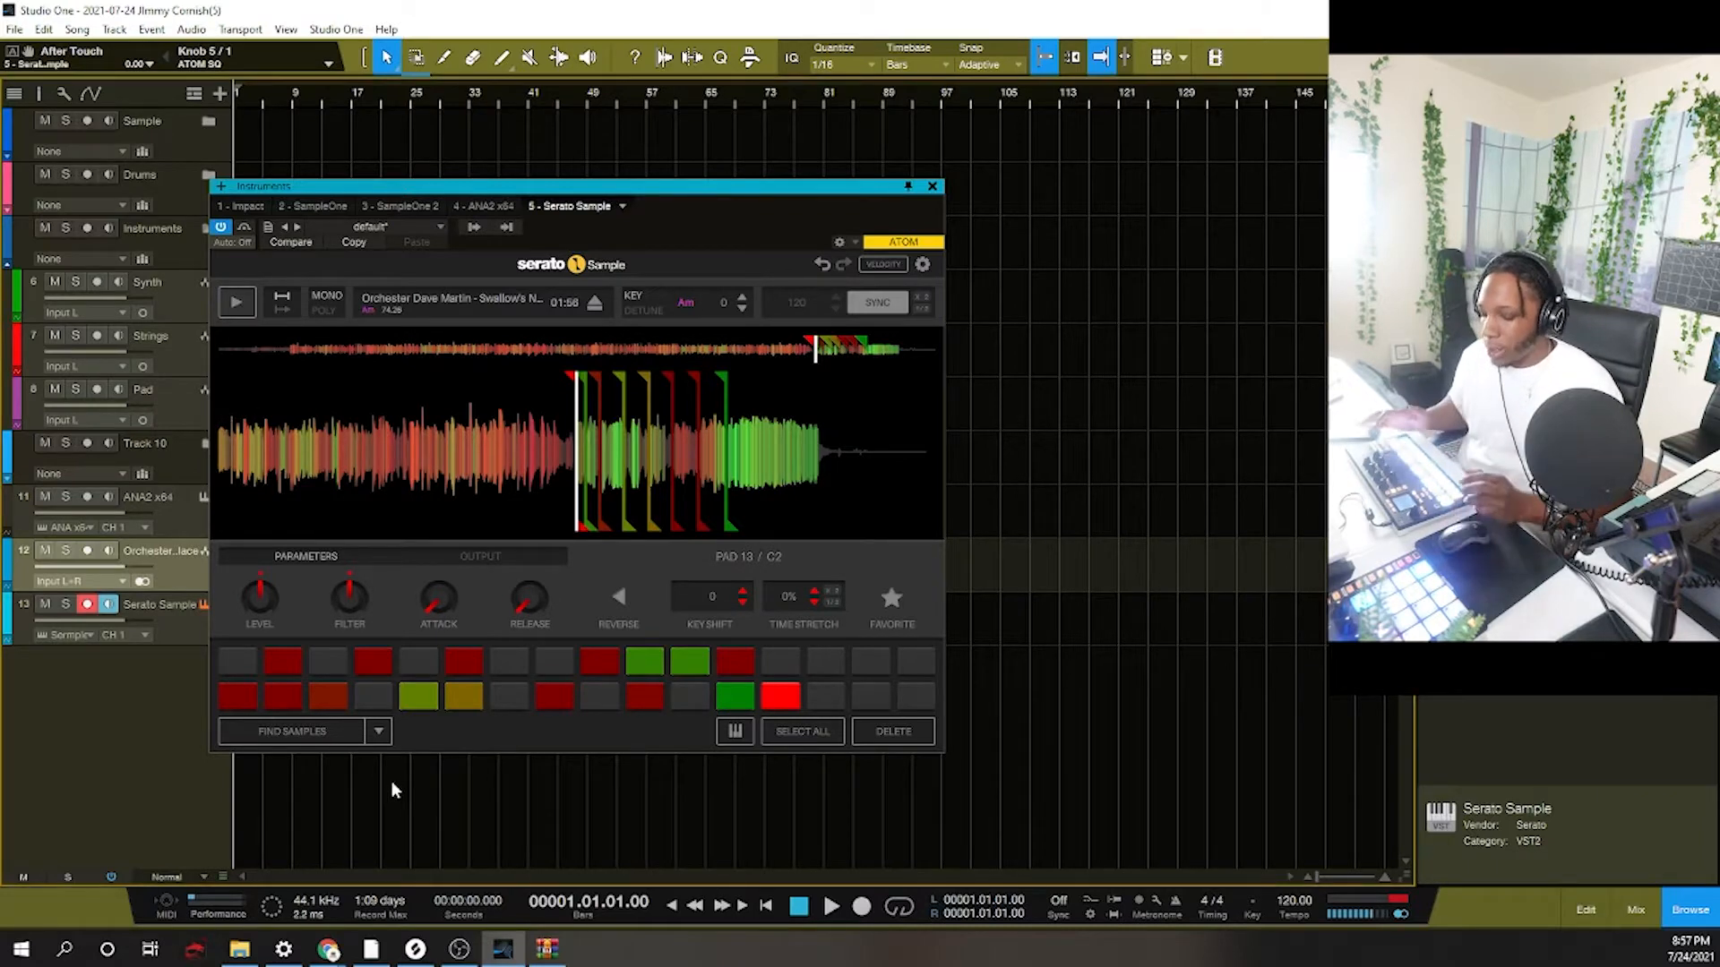
# Mute the Swallow's Necklace audio track during playback so only the Serato Sample pads are heard.
pyautogui.press('space')
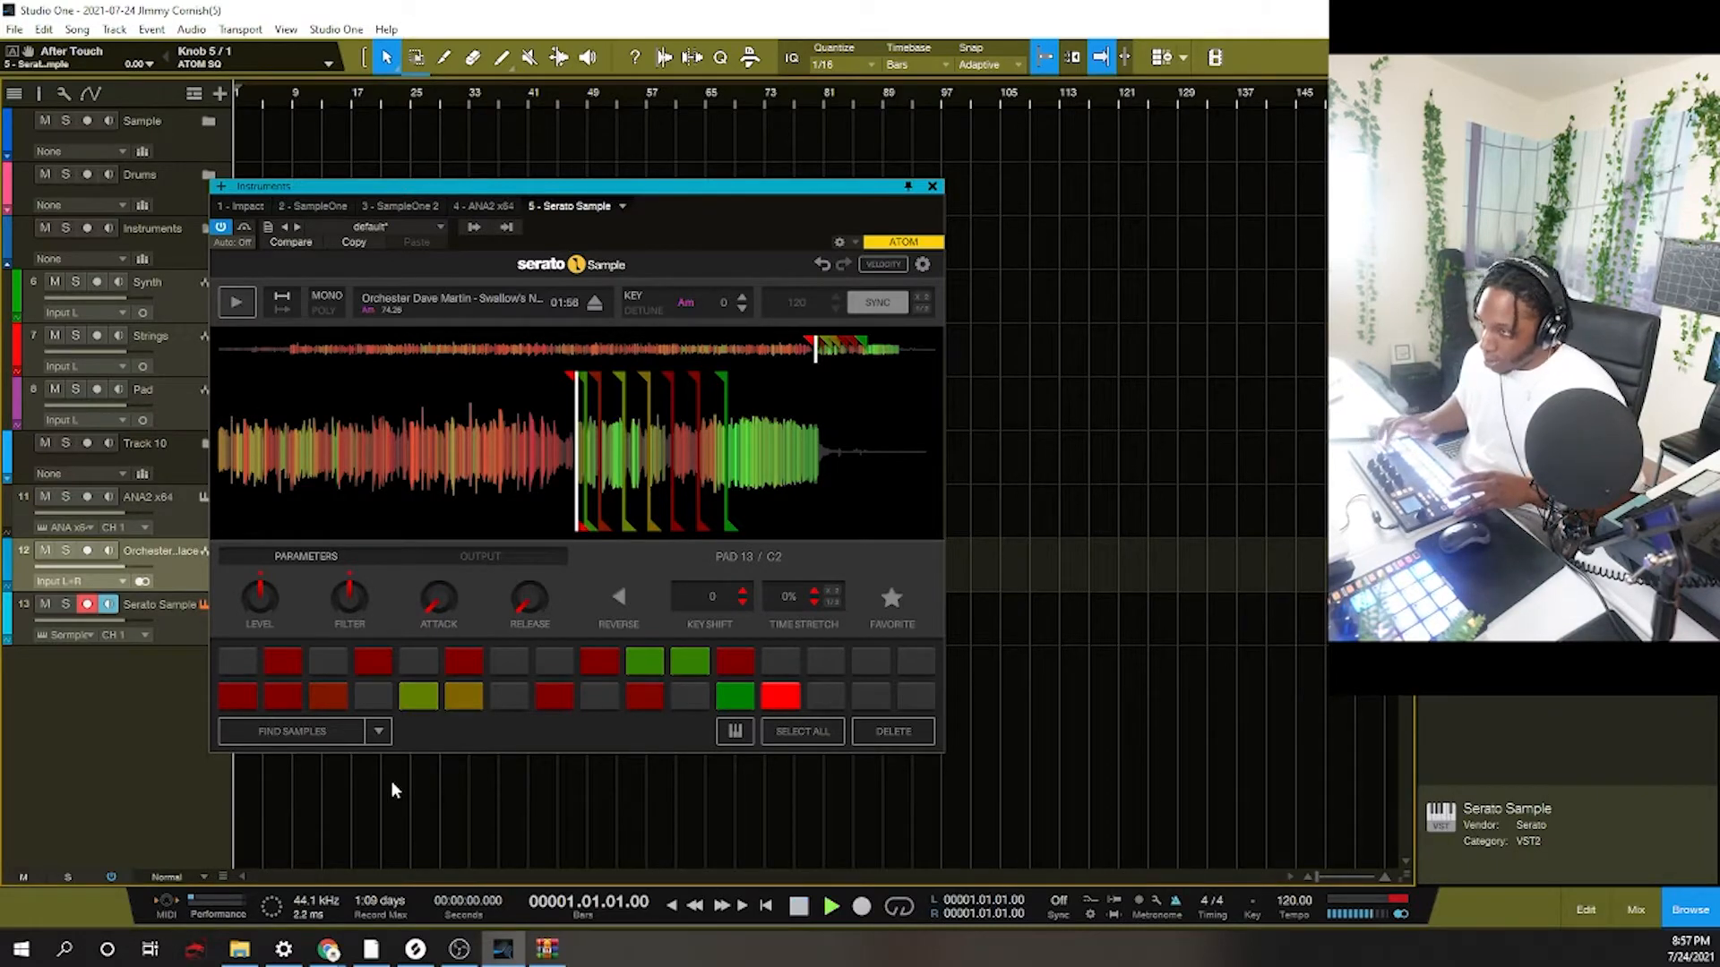
pyautogui.click(45, 550)
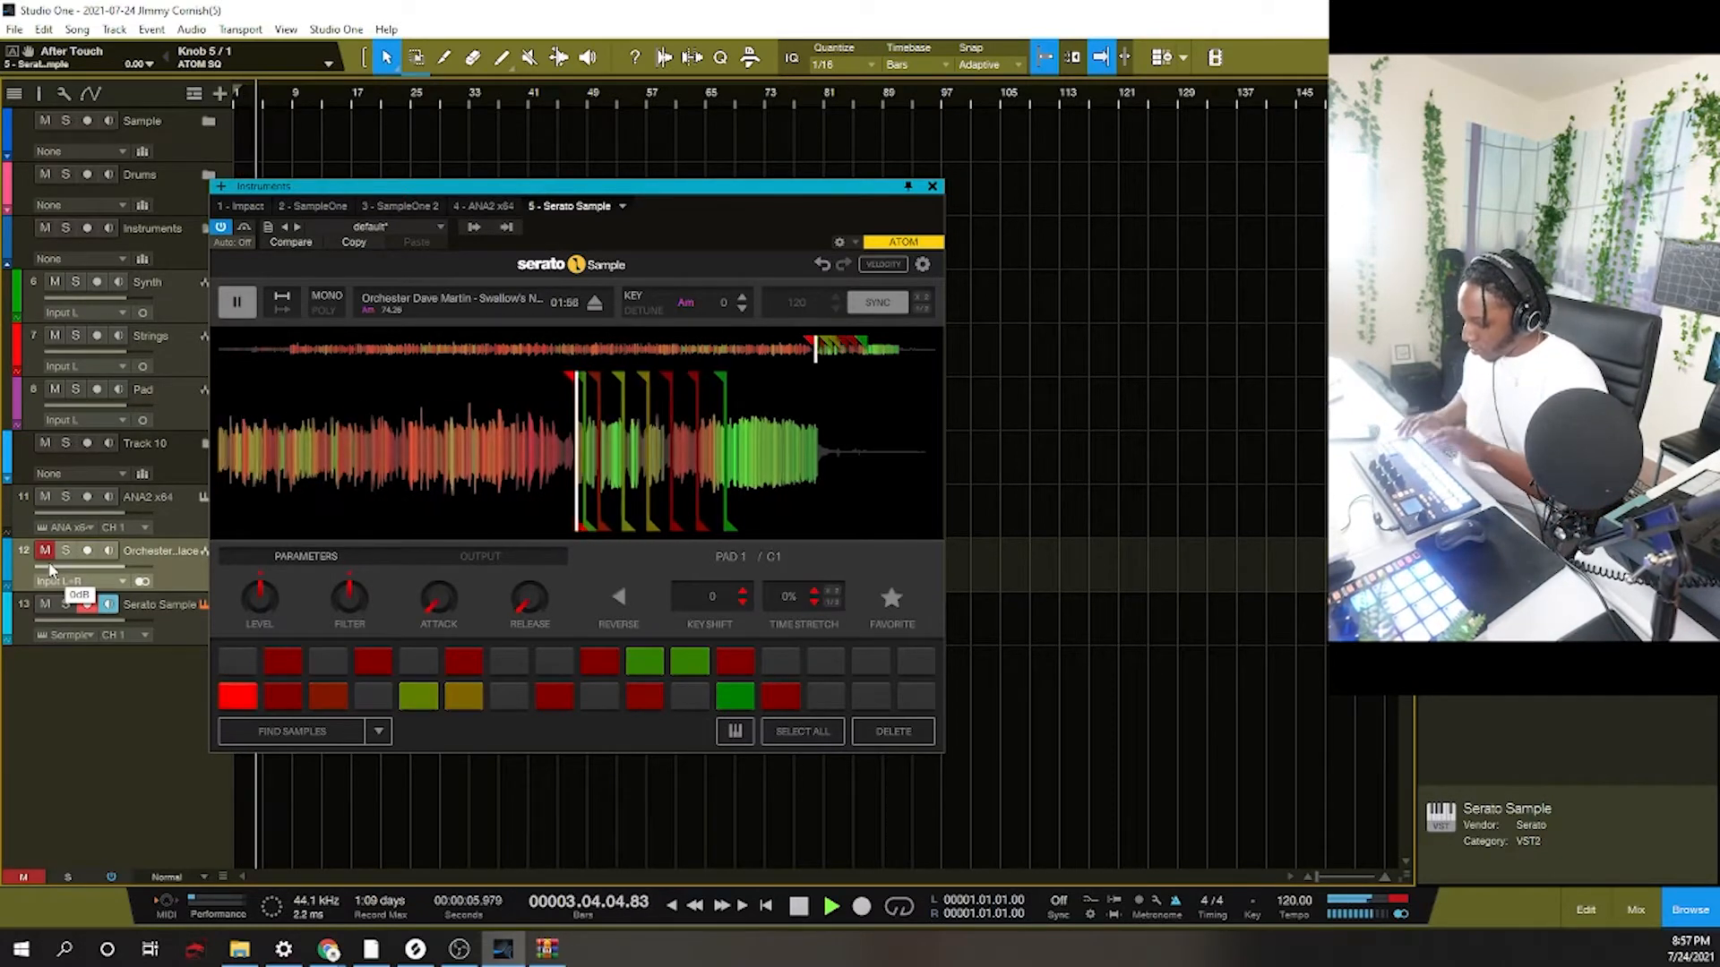
pyautogui.press('space')
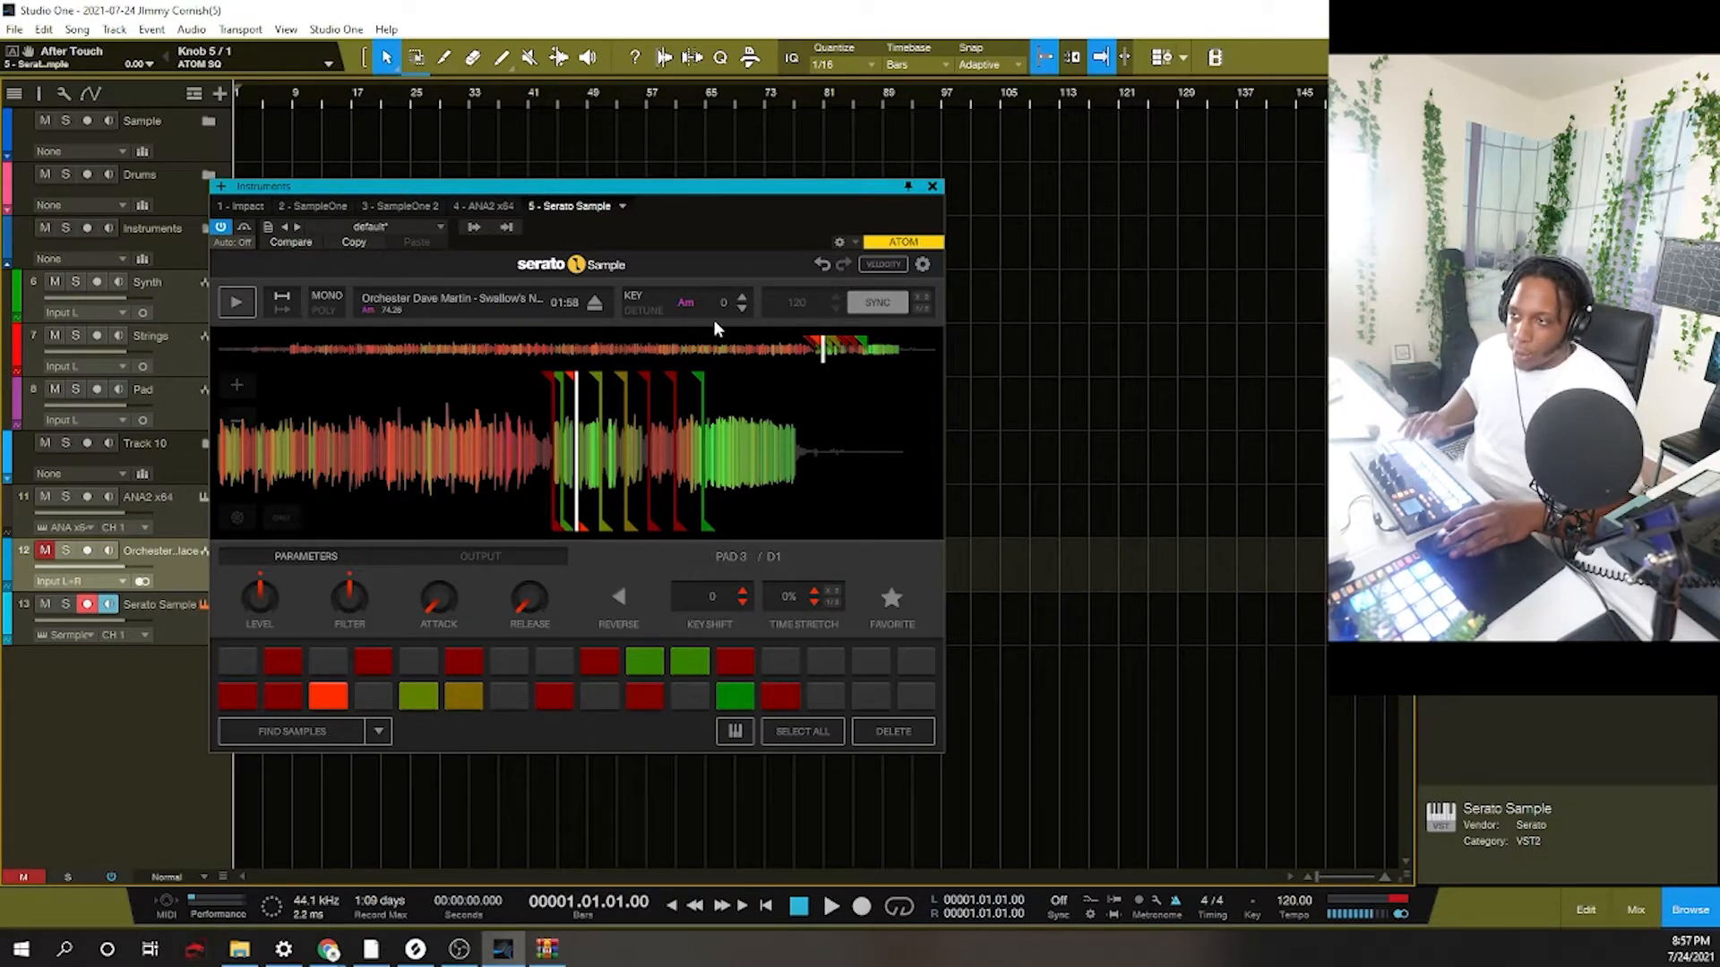
# Audition the Serato Sample pads one semitone higher in Bbm, and restore the key to Am.
pyautogui.click(742, 299)
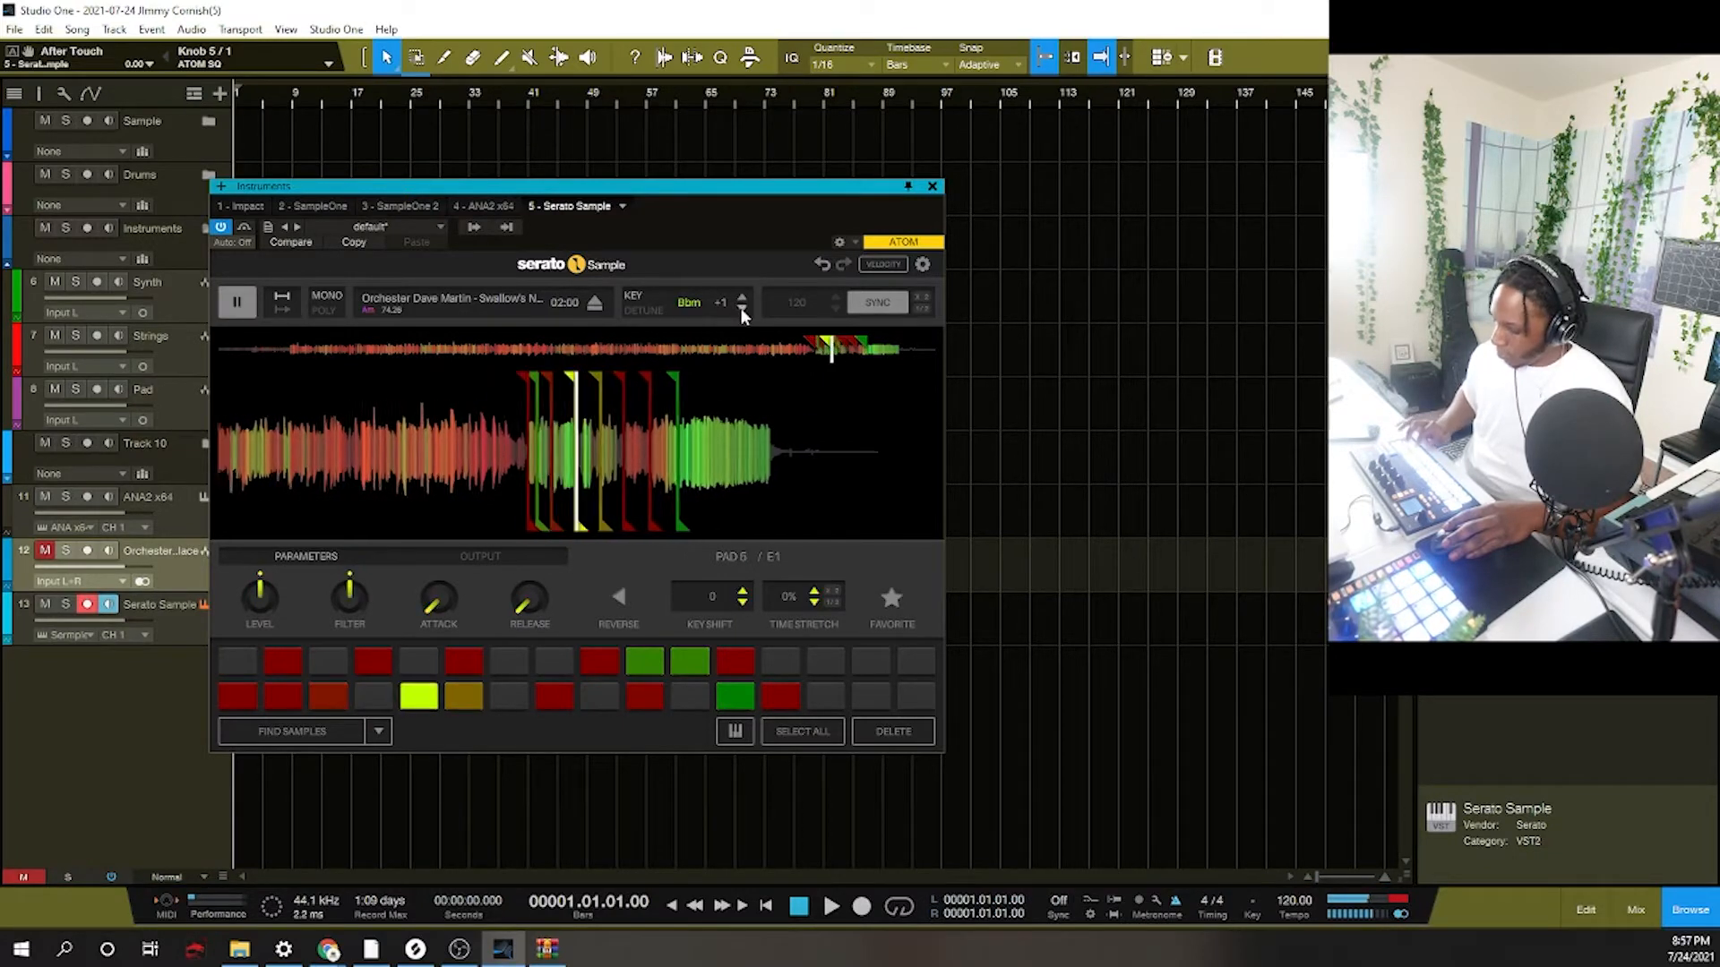
pyautogui.click(742, 310)
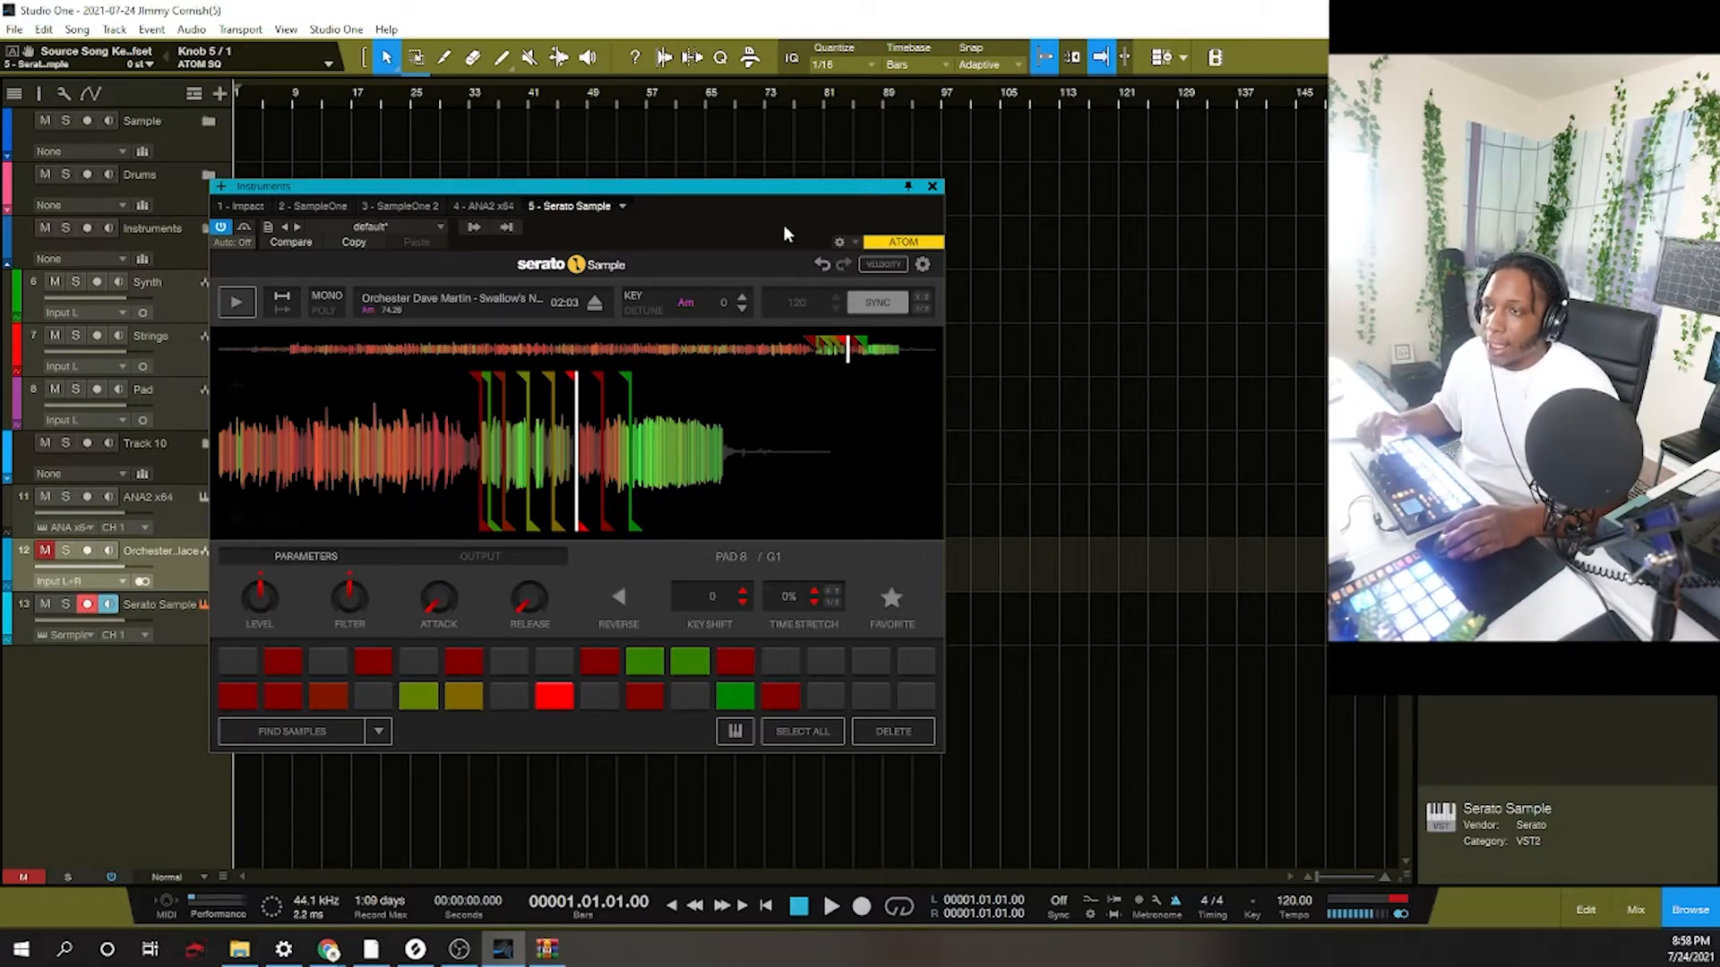
# Move the Serato Sample window clear of the track area and record an eight-bar pad performance on its track.
pyautogui.moveTo(778, 192); pyautogui.dragTo(1319, 108)
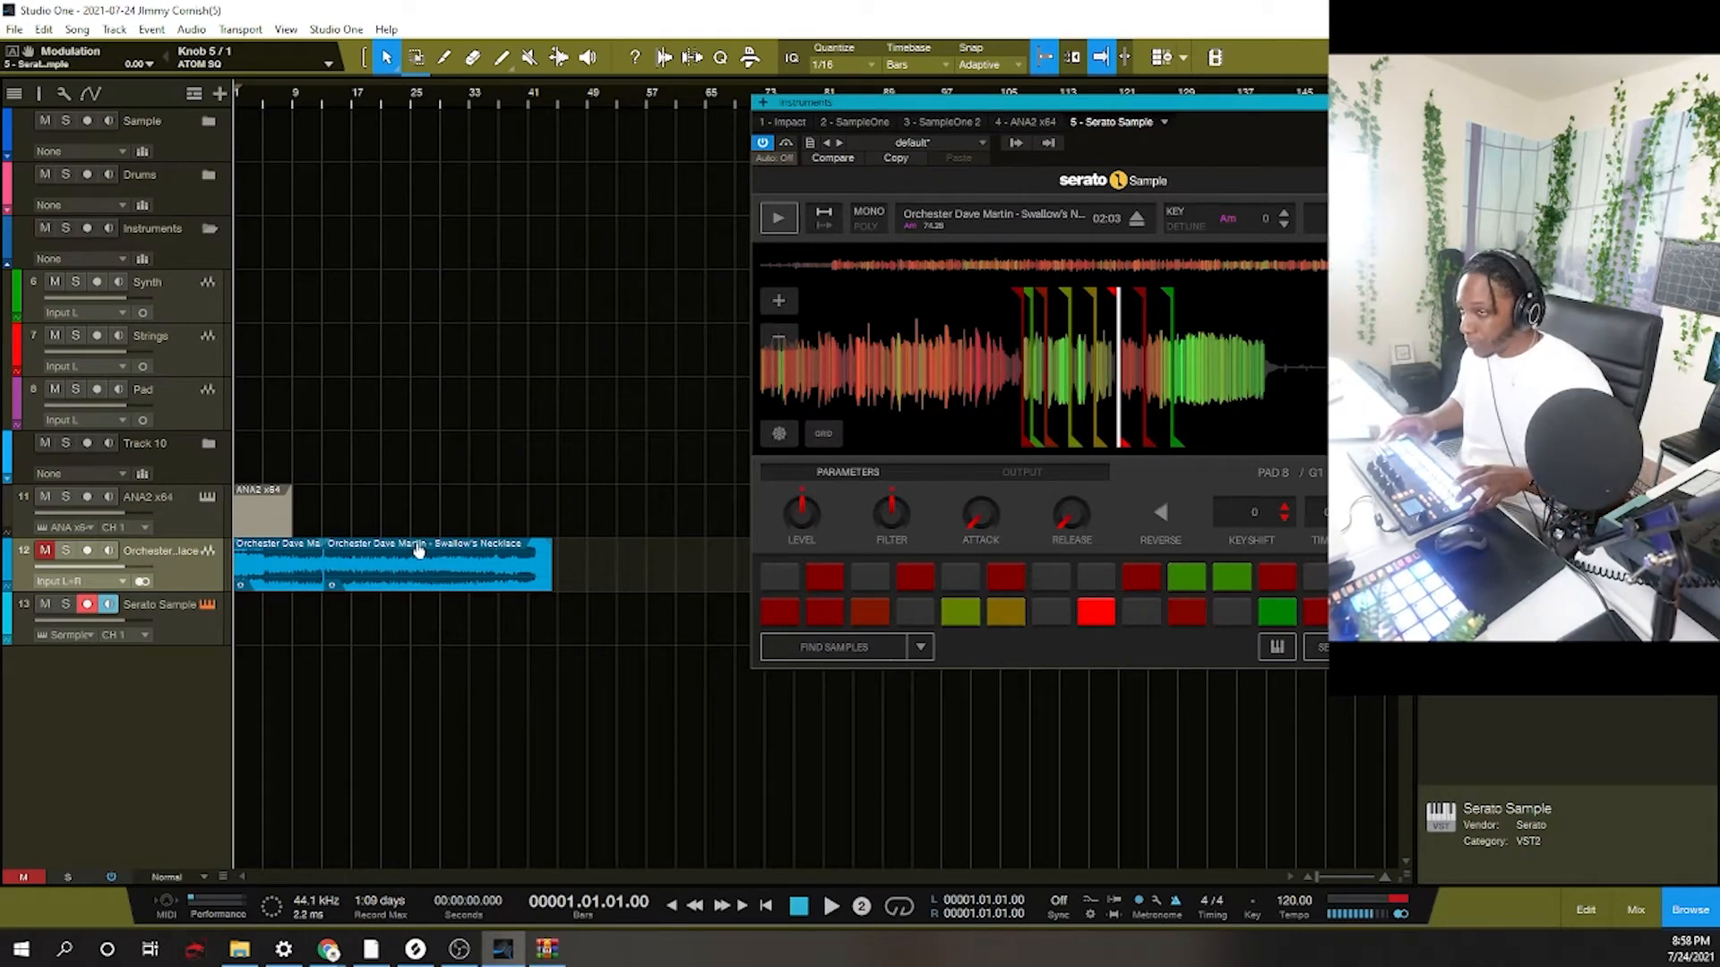
pyautogui.press('KP_Multiply')
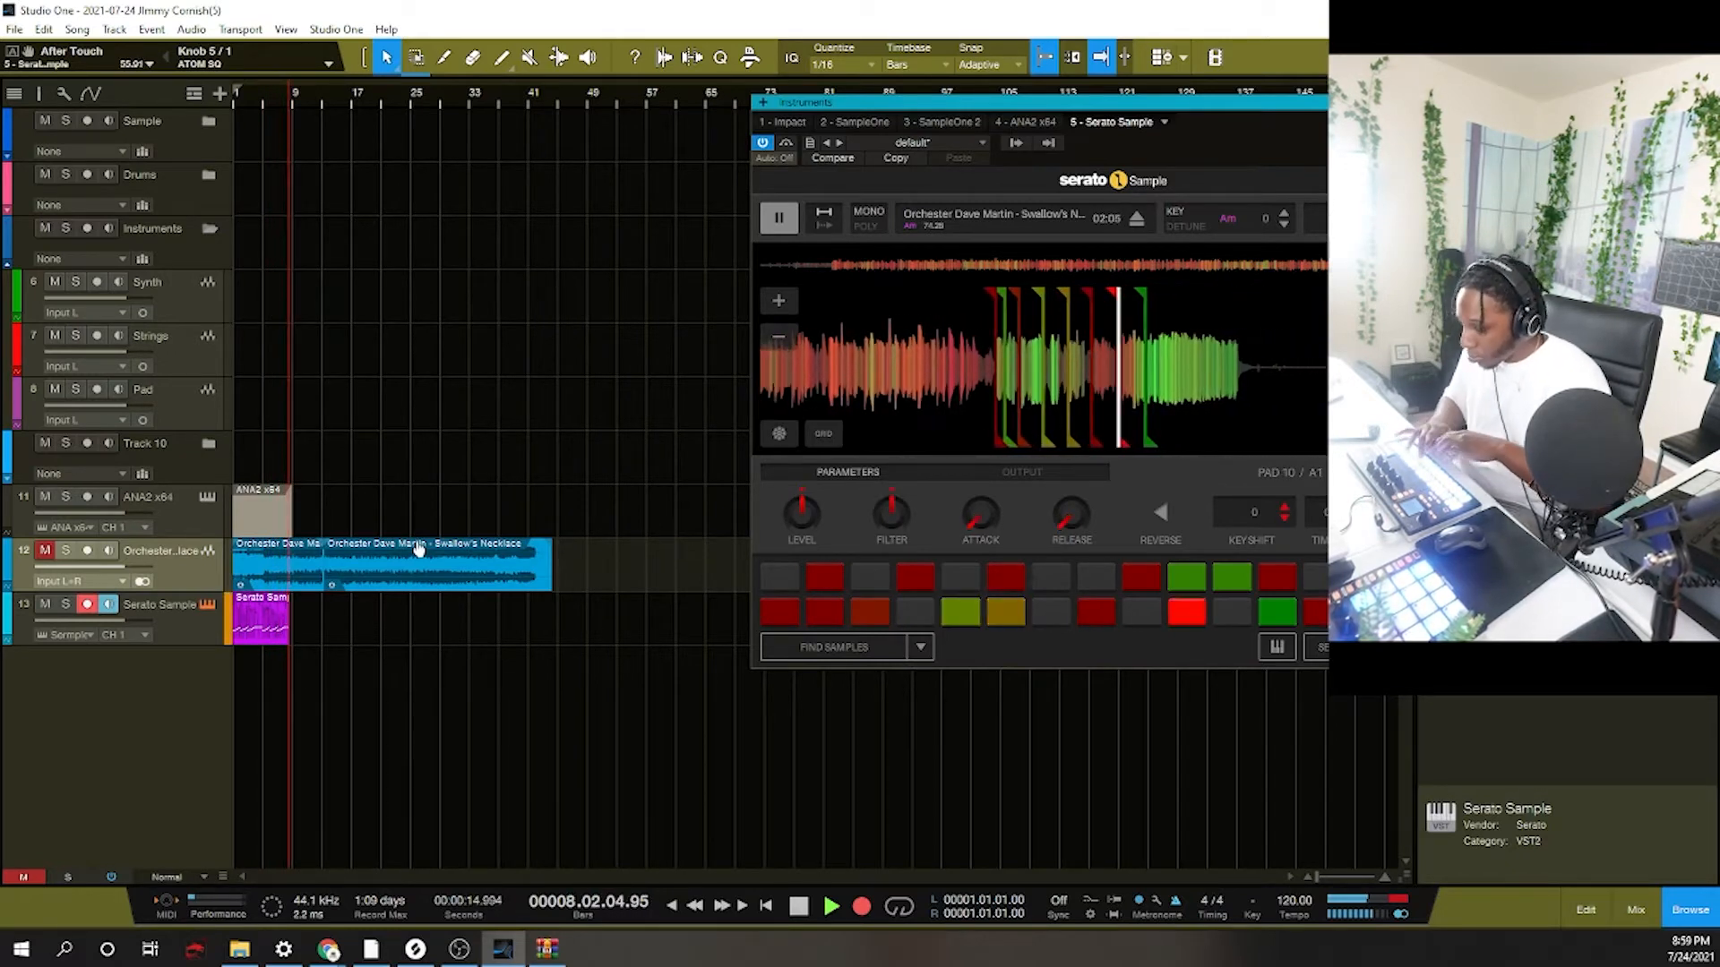
pyautogui.press('space')
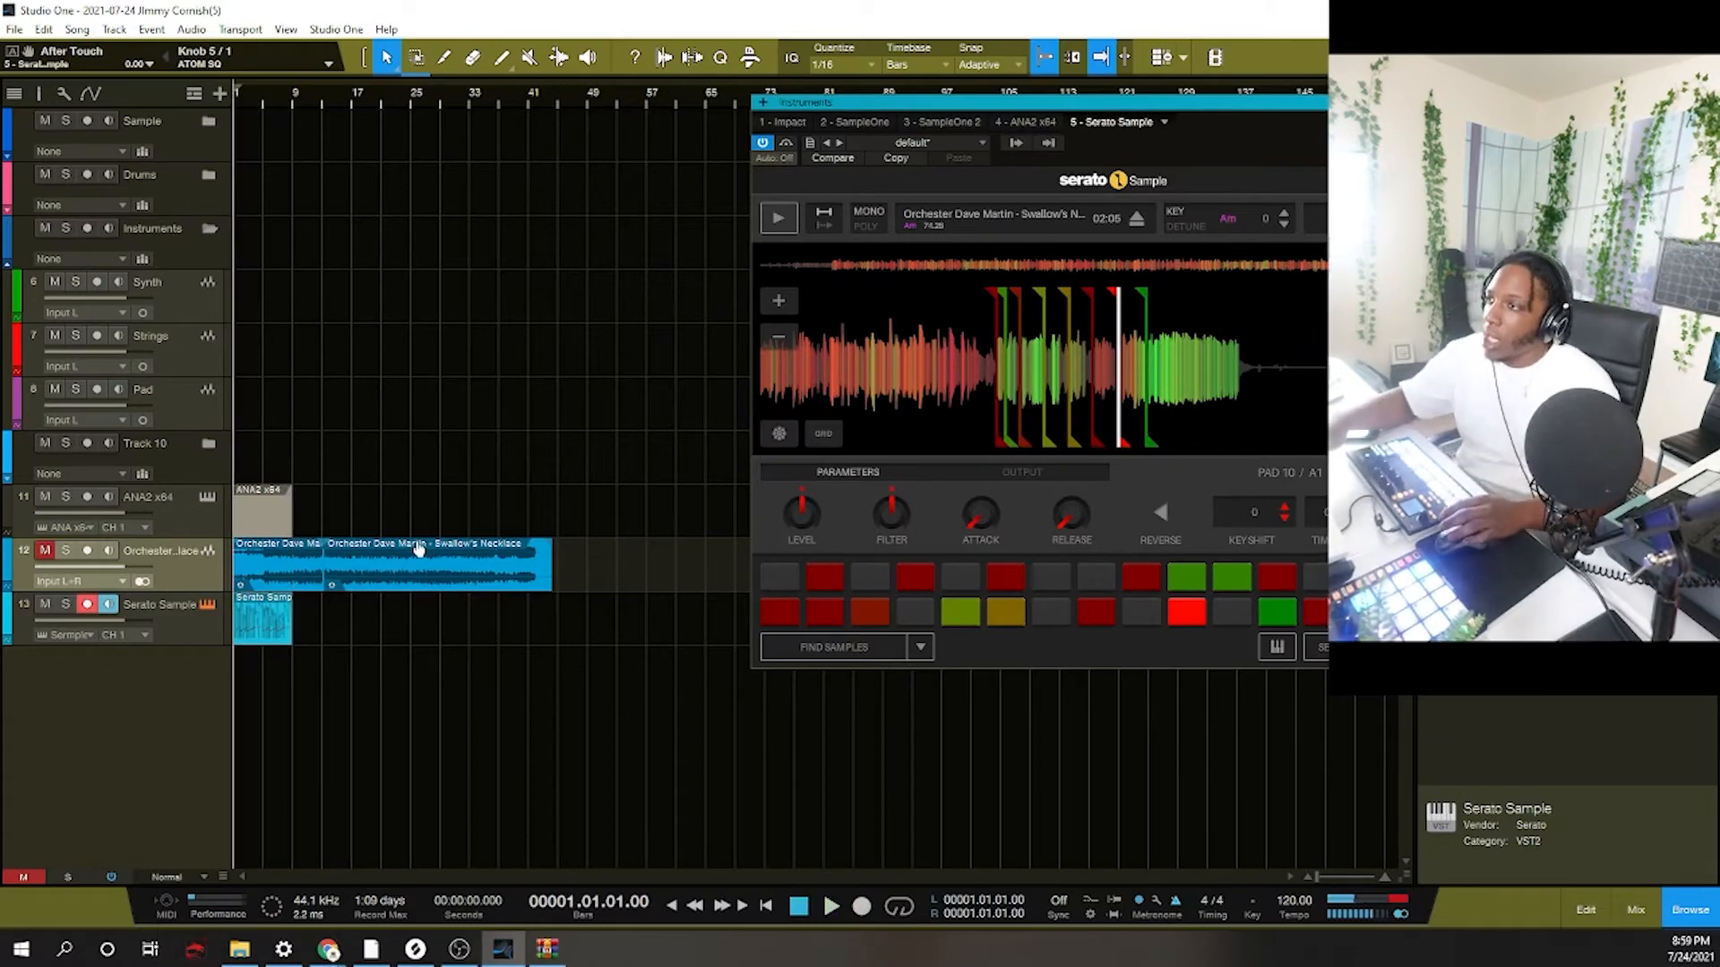
# Set the loop range to bars 1 to 9 and open the recorded Serato Sample part in the note editor.
pyautogui.moveTo(231, 95); pyautogui.dragTo(327, 190)
pyautogui.doubleClick(377, 602)
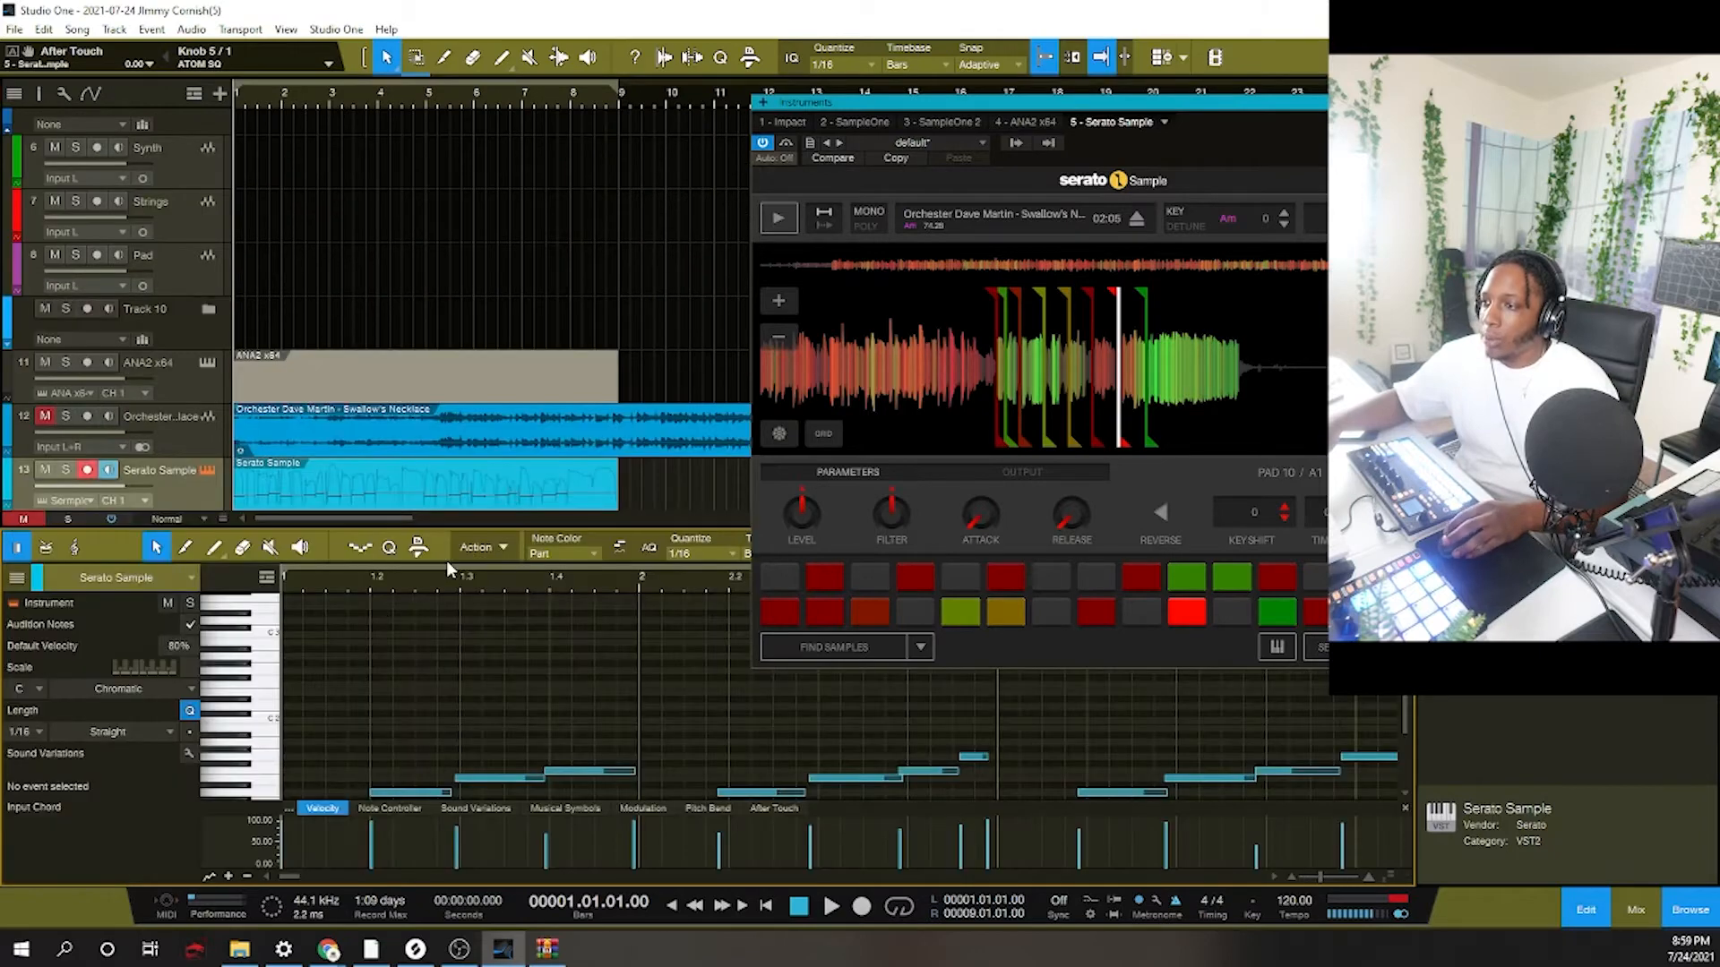
pyautogui.moveTo(390, 551); pyautogui.dragTo(390, 539)
pyautogui.scroll(-2, 637, 714)
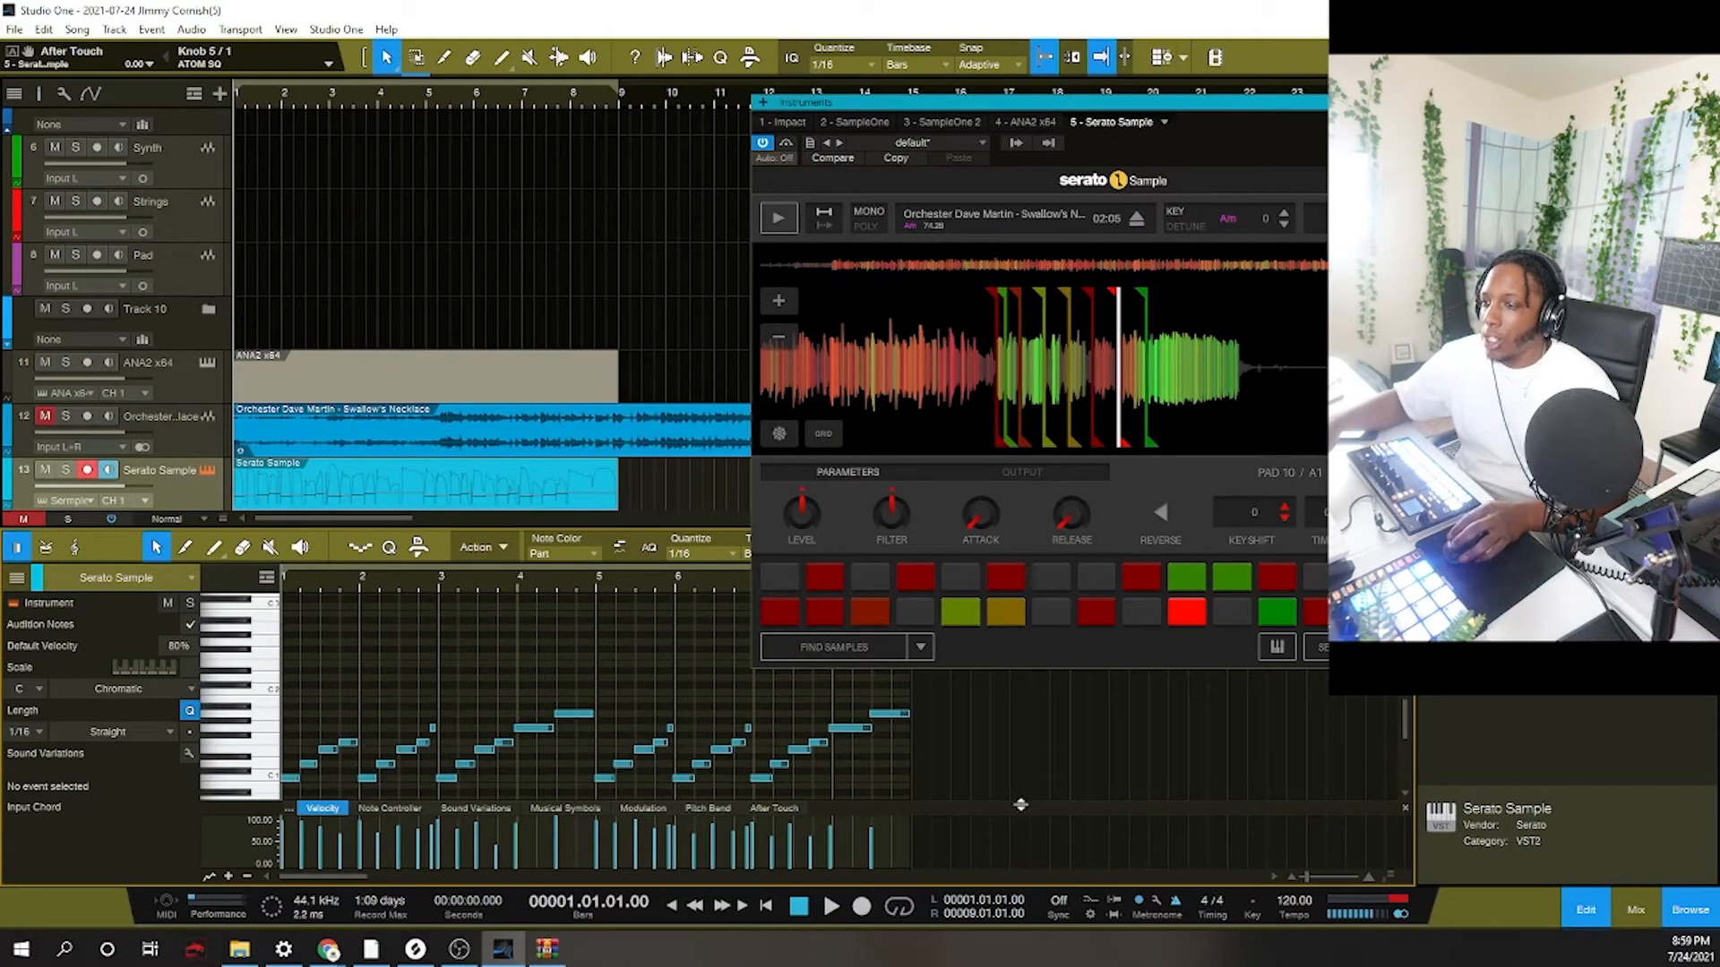
# Quantize all notes of the recorded eight-bar Serato Sample part to 1/16.
pyautogui.moveTo(1018, 803); pyautogui.dragTo(454, 805)
pyautogui.moveTo(1026, 772); pyautogui.dragTo(237, 703)
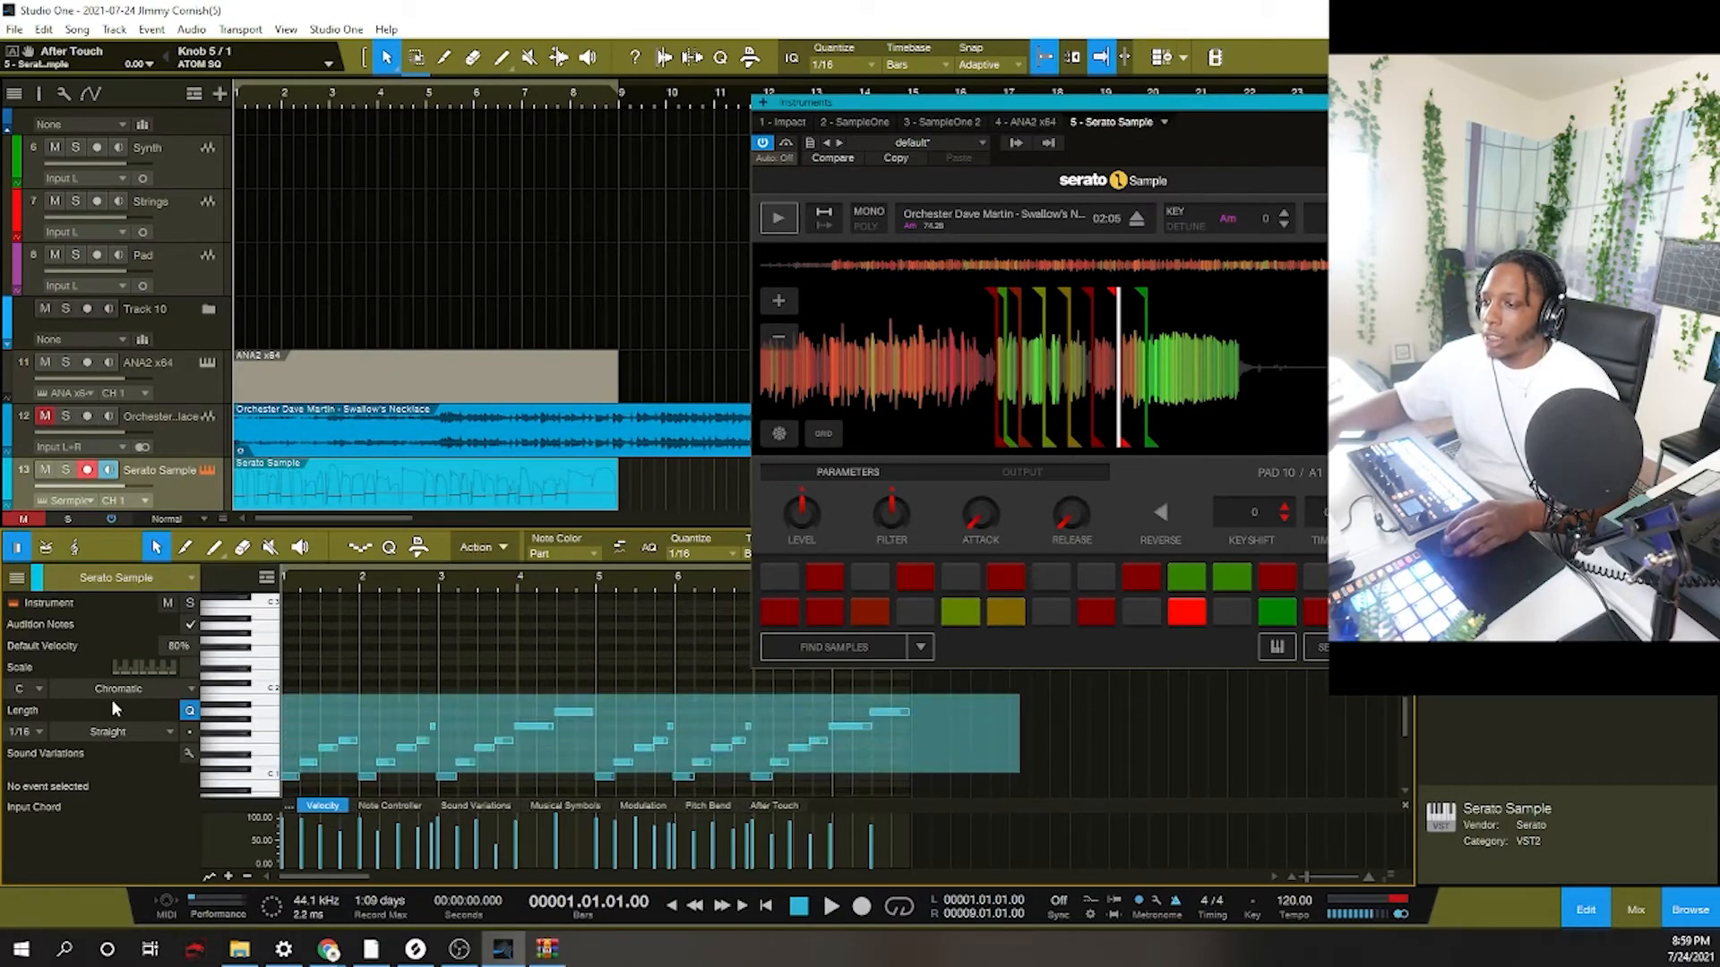
pyautogui.moveTo(1035, 724); pyautogui.dragTo(150, 802)
pyautogui.moveTo(1069, 789); pyautogui.dragTo(38, 686)
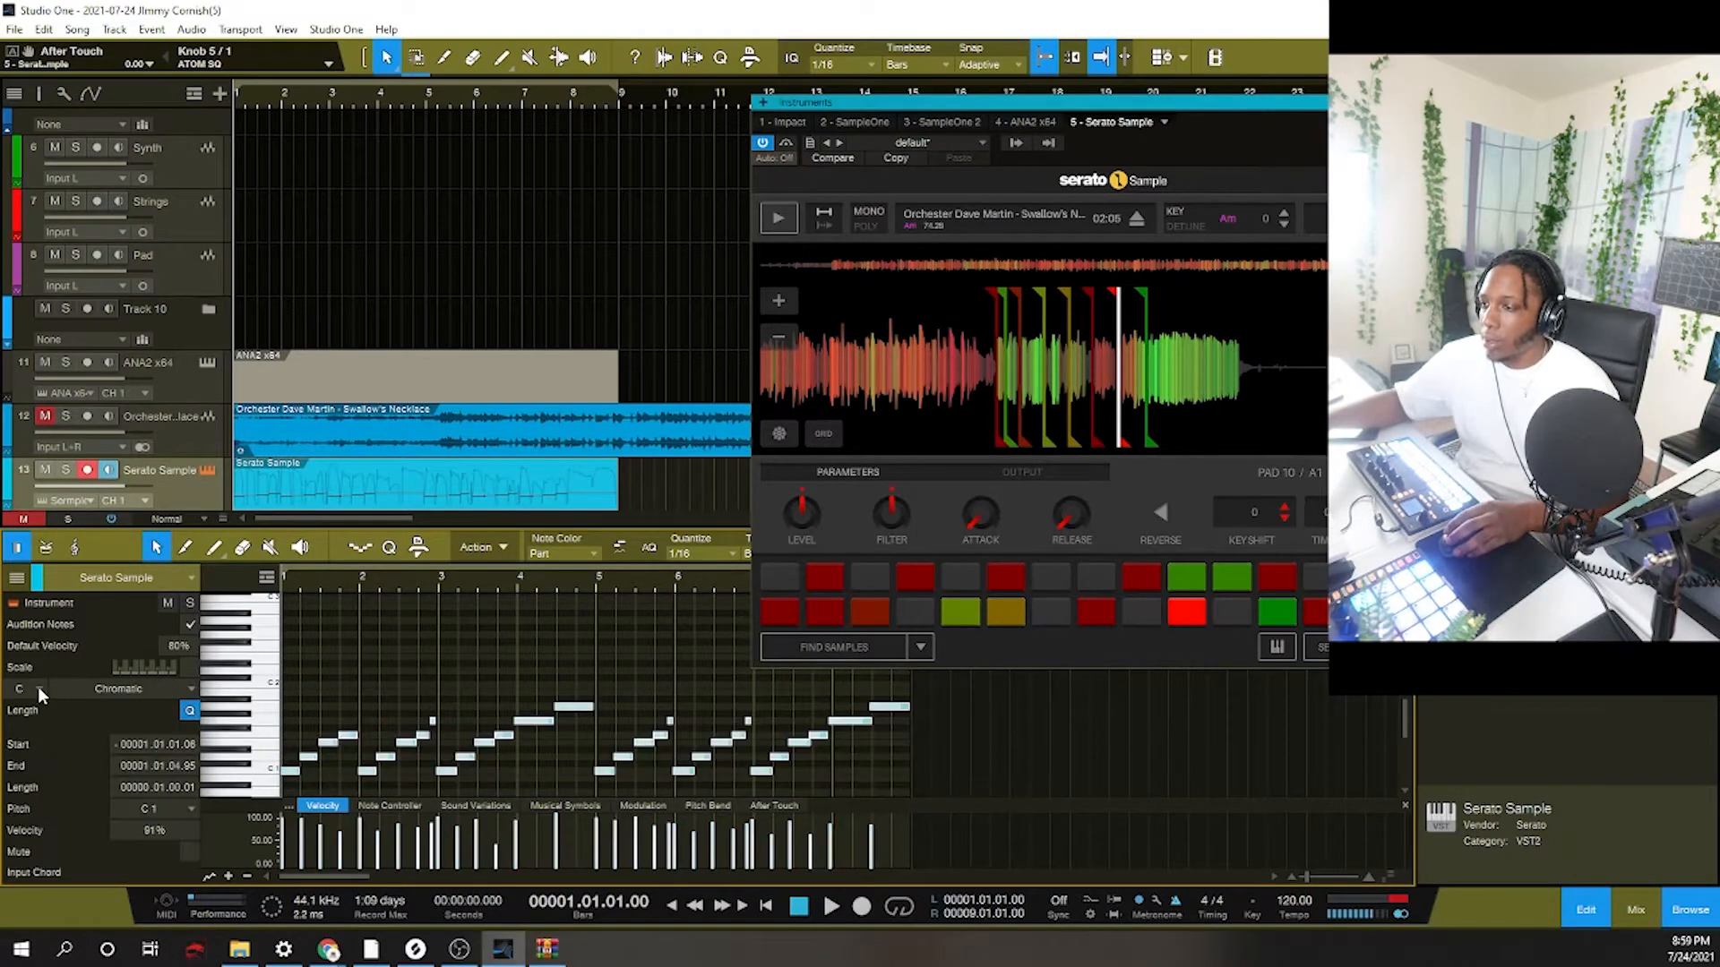
pyautogui.press('q')
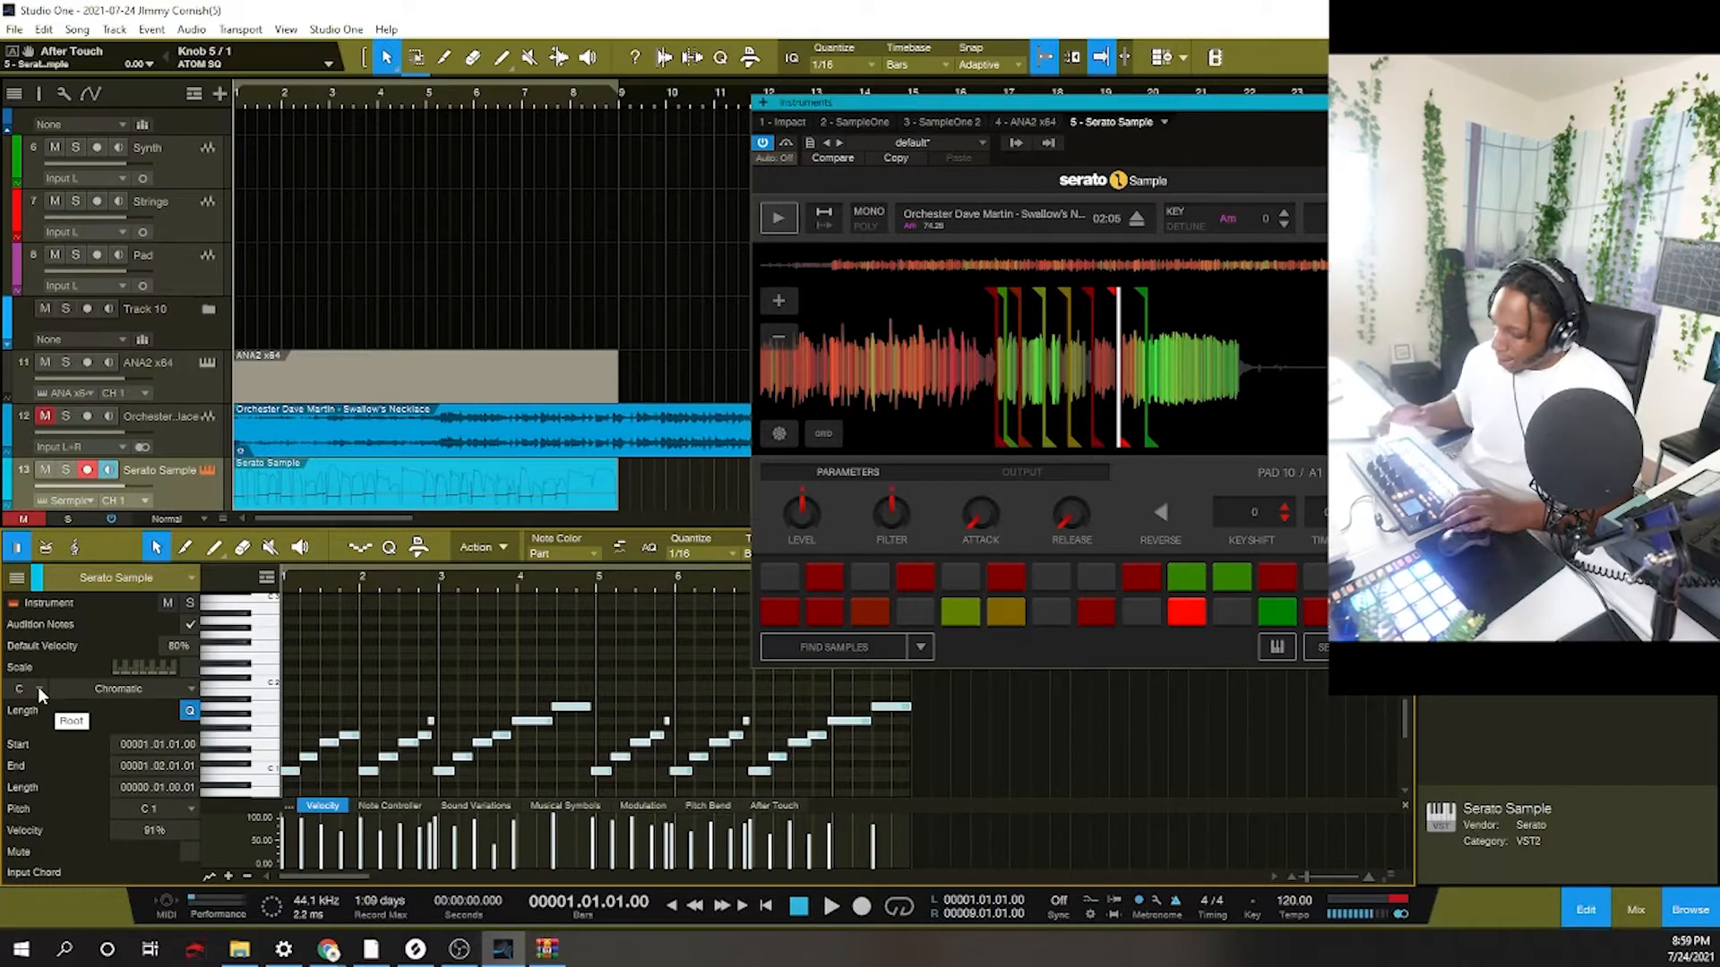
# Play the quantized Serato Sample part from the start to check the timing of the chops.
pyautogui.press('space')
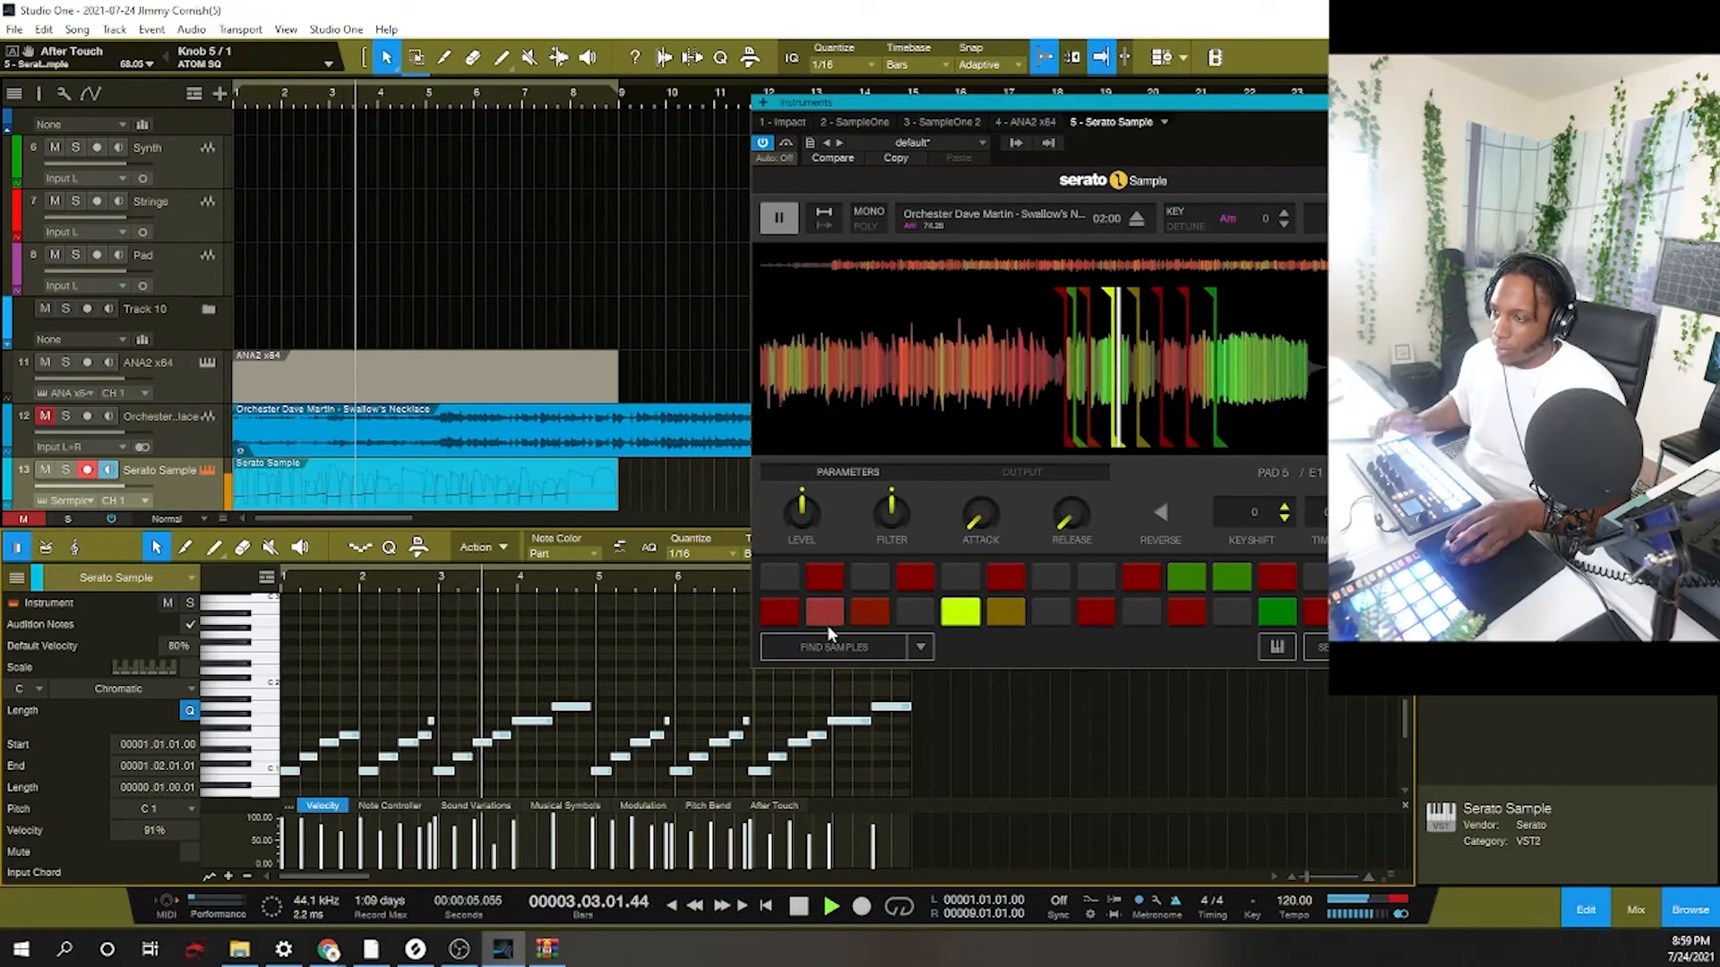
pyautogui.press('space')
pyautogui.press('space')
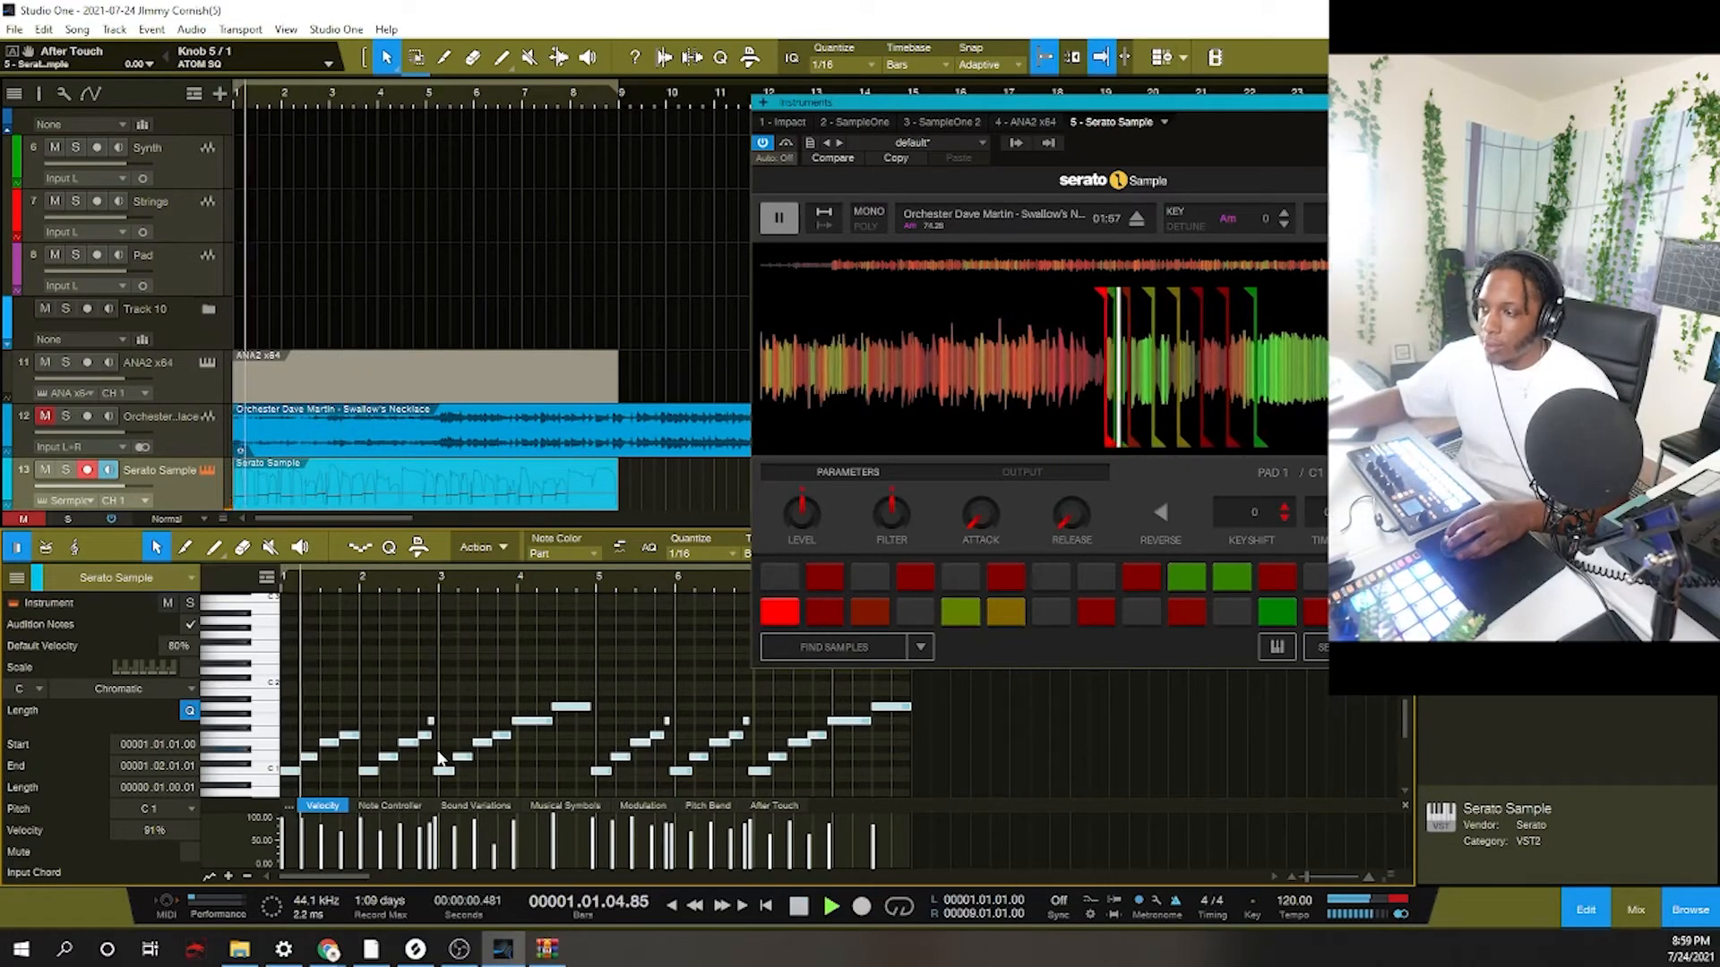
pyautogui.press('space')
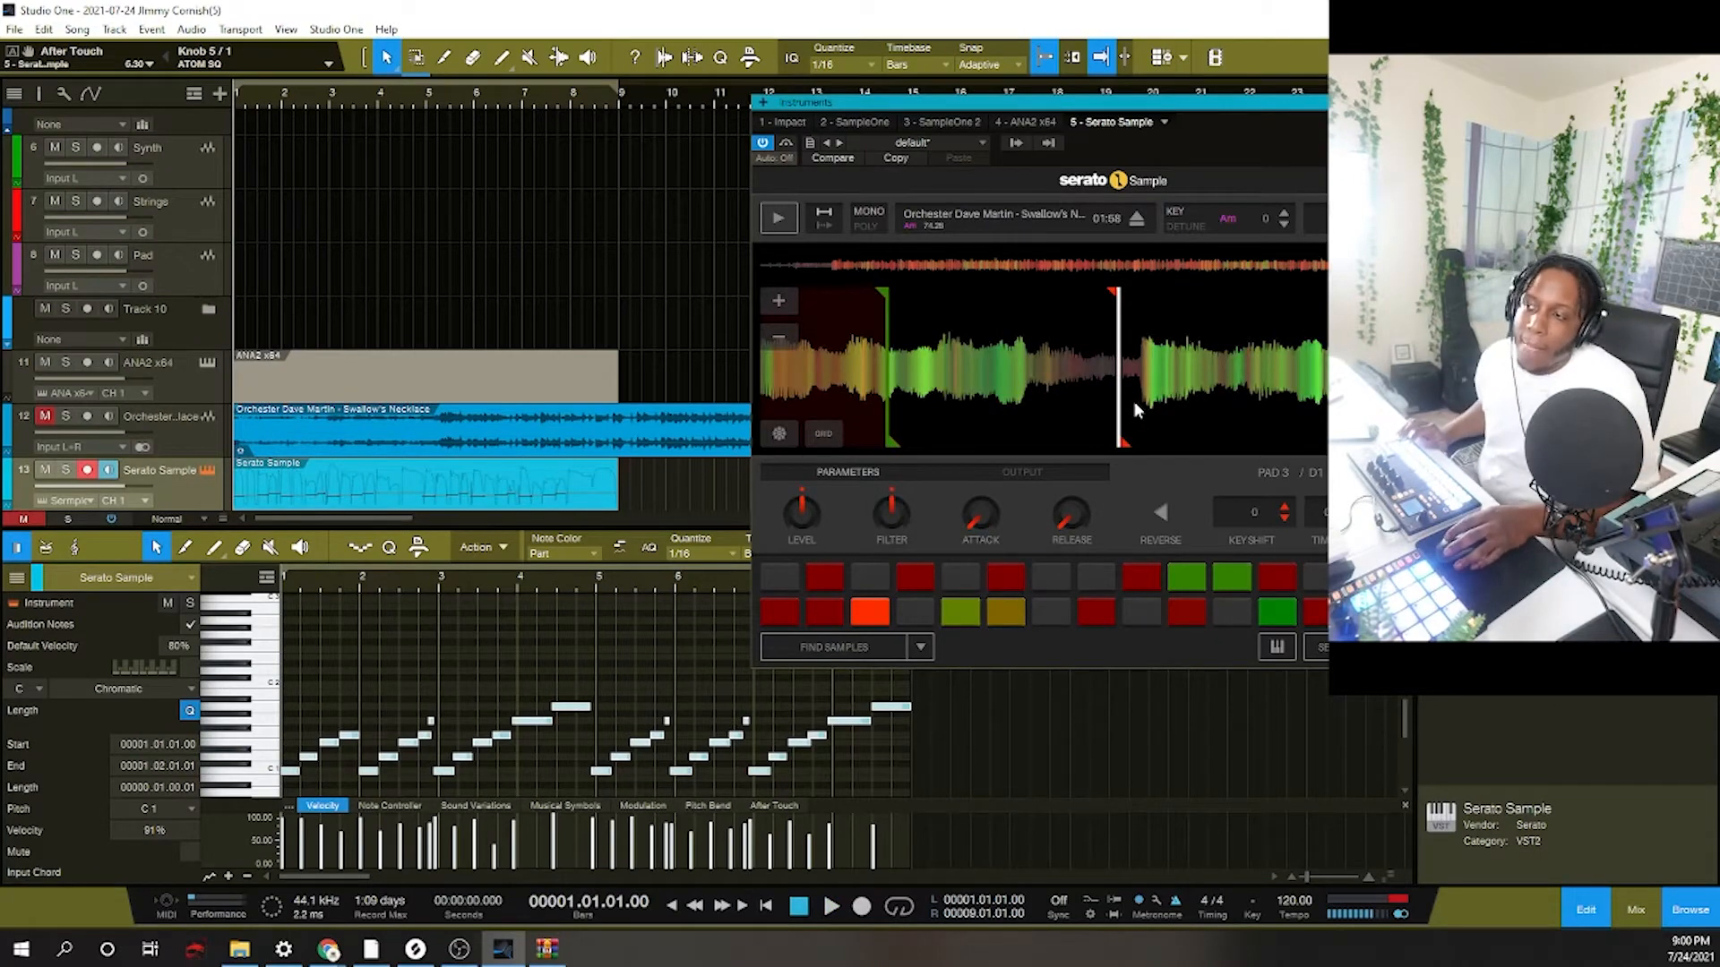
# Delete the recorded eight-bar part from the Serato Sample track.
pyautogui.rightClick(575, 496)
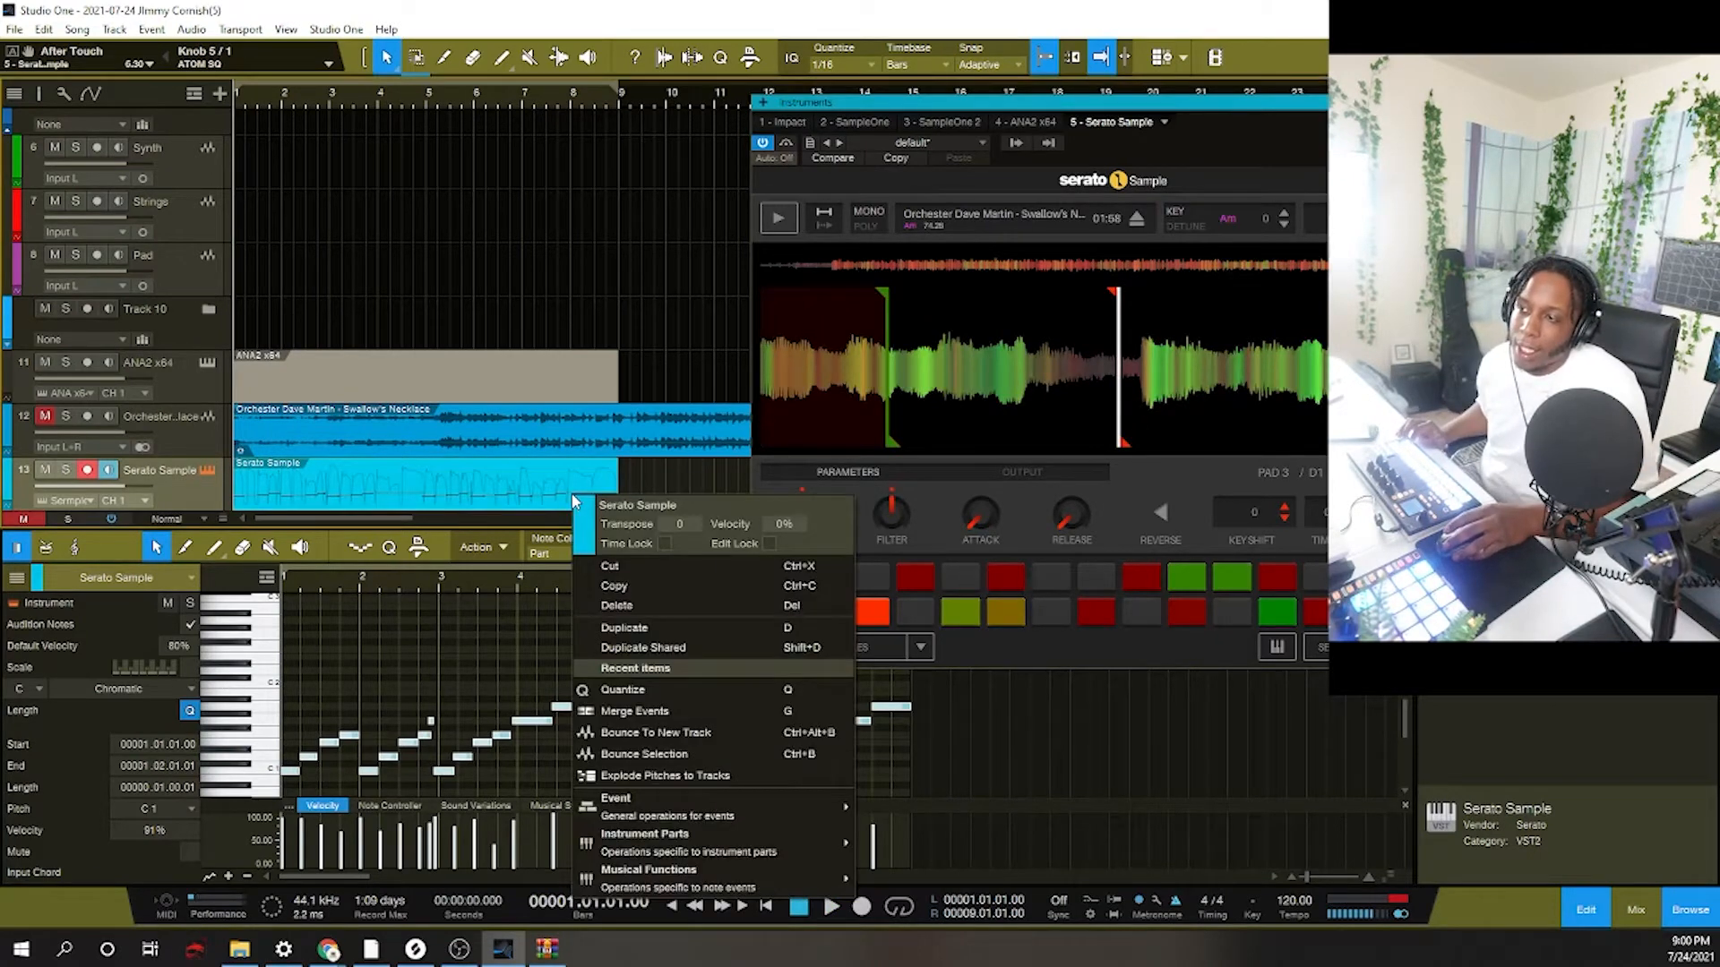
pyautogui.click(606, 606)
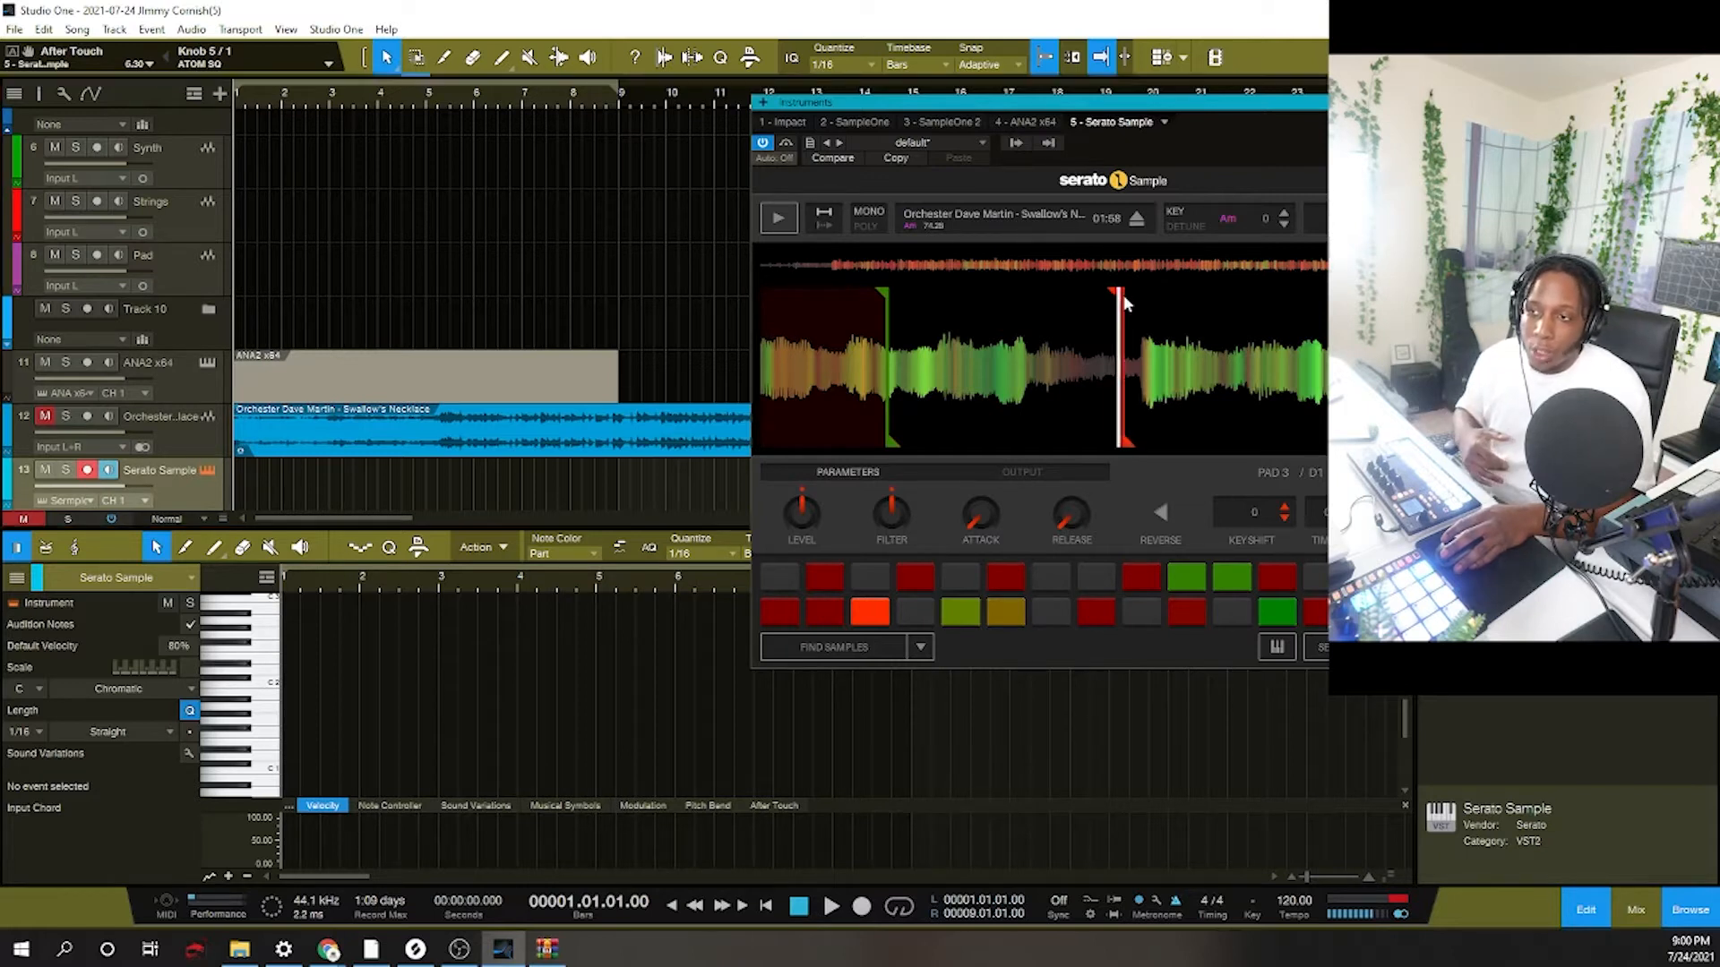
# Move Pad 3's start marker slightly later in the waveform and extend Pad 1's slice by moving its end marker later.
pyautogui.moveTo(1124, 298); pyautogui.dragTo(1142, 300)
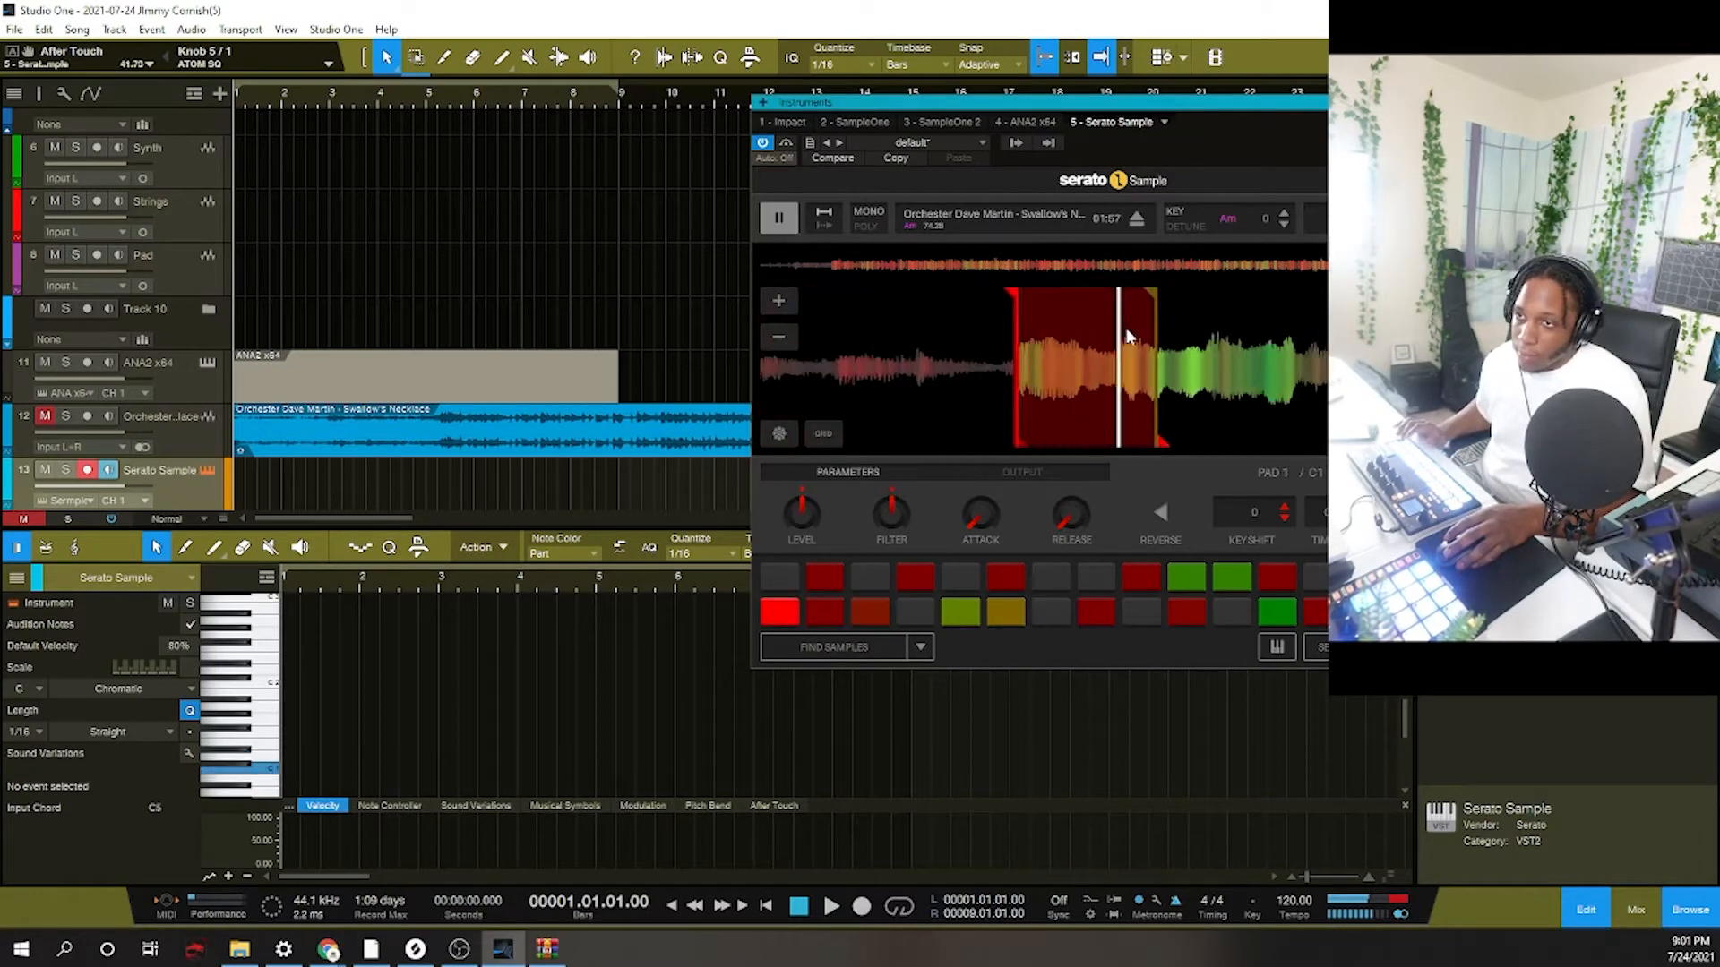
pyautogui.moveTo(1265, 438); pyautogui.dragTo(1314, 444)
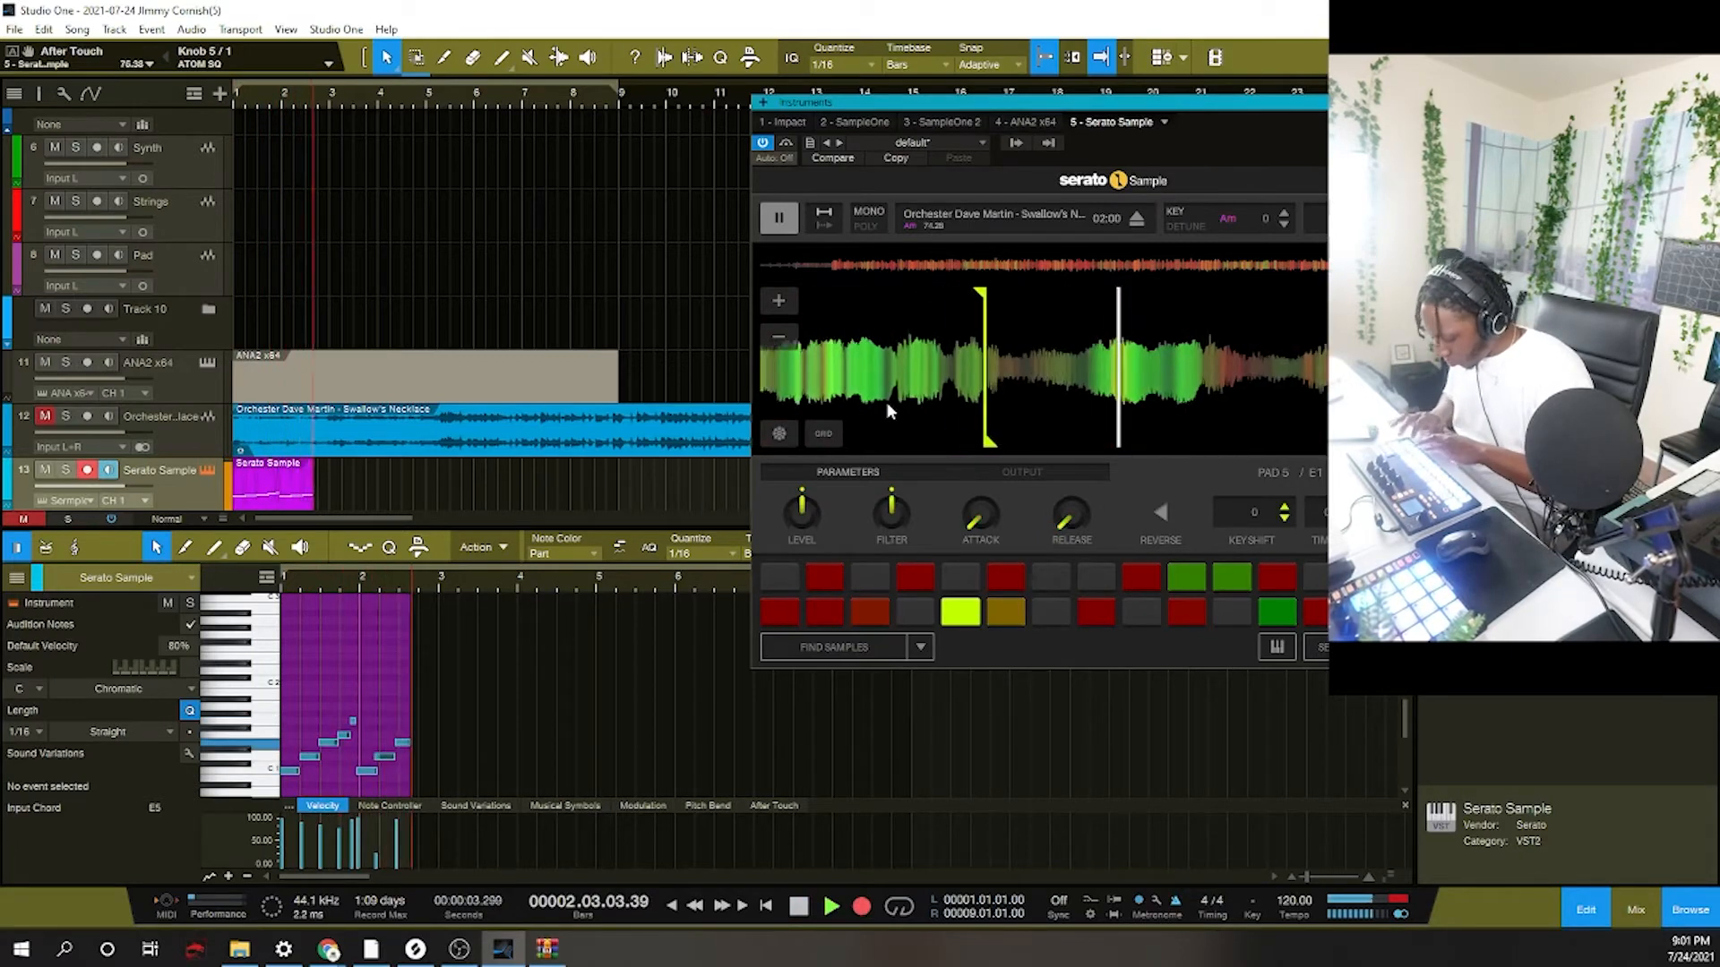
# Undo the unfinished take and record a new four-bar pad performance on the Serato Sample track.
pyautogui.hotkey('ctrl', 'z')
pyautogui.press('KP_Multiply')
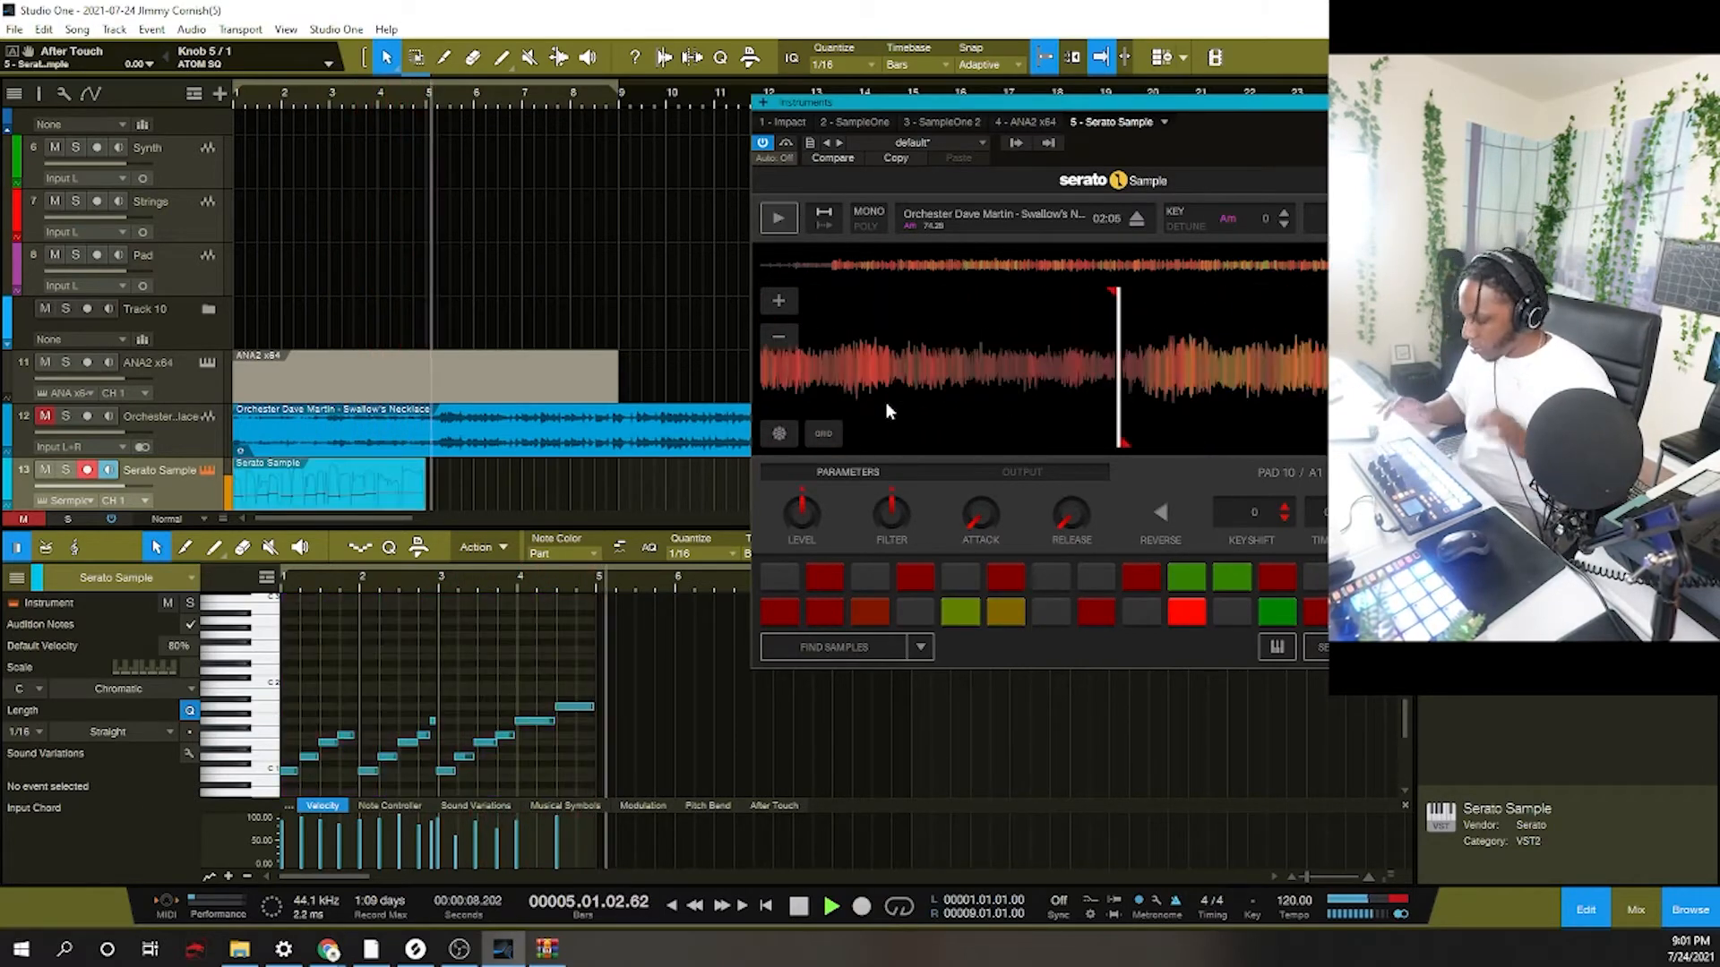
pyautogui.press('space')
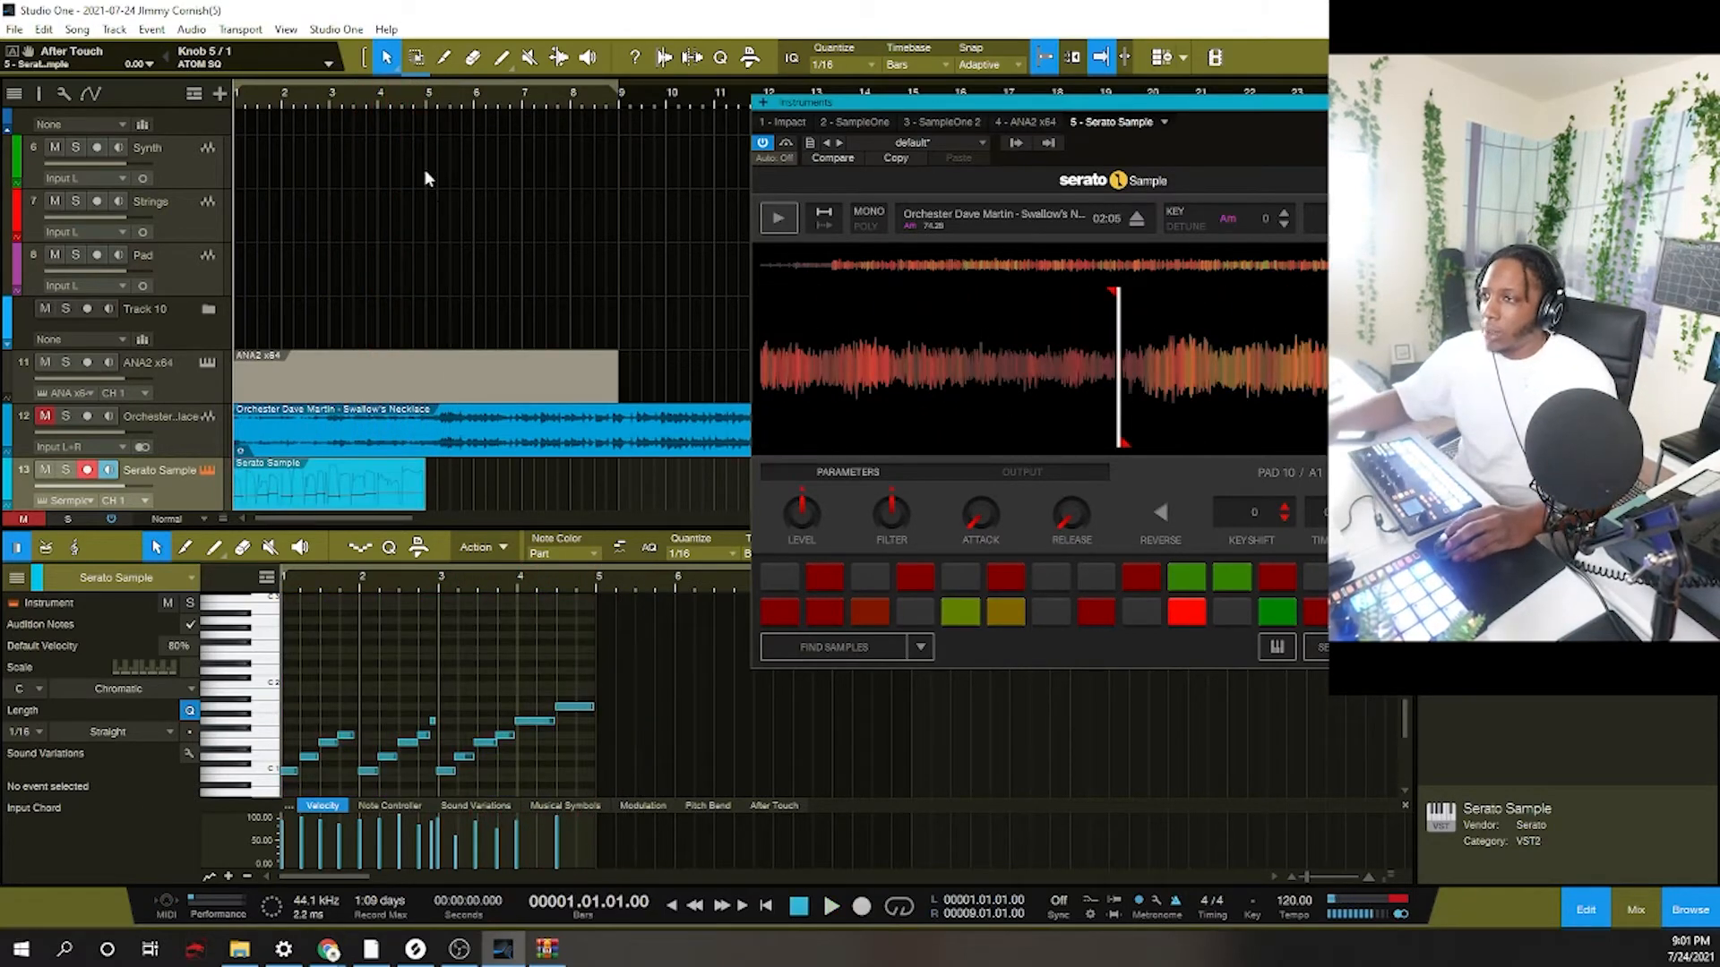
# Enable looping over bars 1 to 9 and play the newly recorded Serato Sample part.
pyautogui.rightClick(374, 93)
pyautogui.click(403, 104)
pyautogui.press('space')
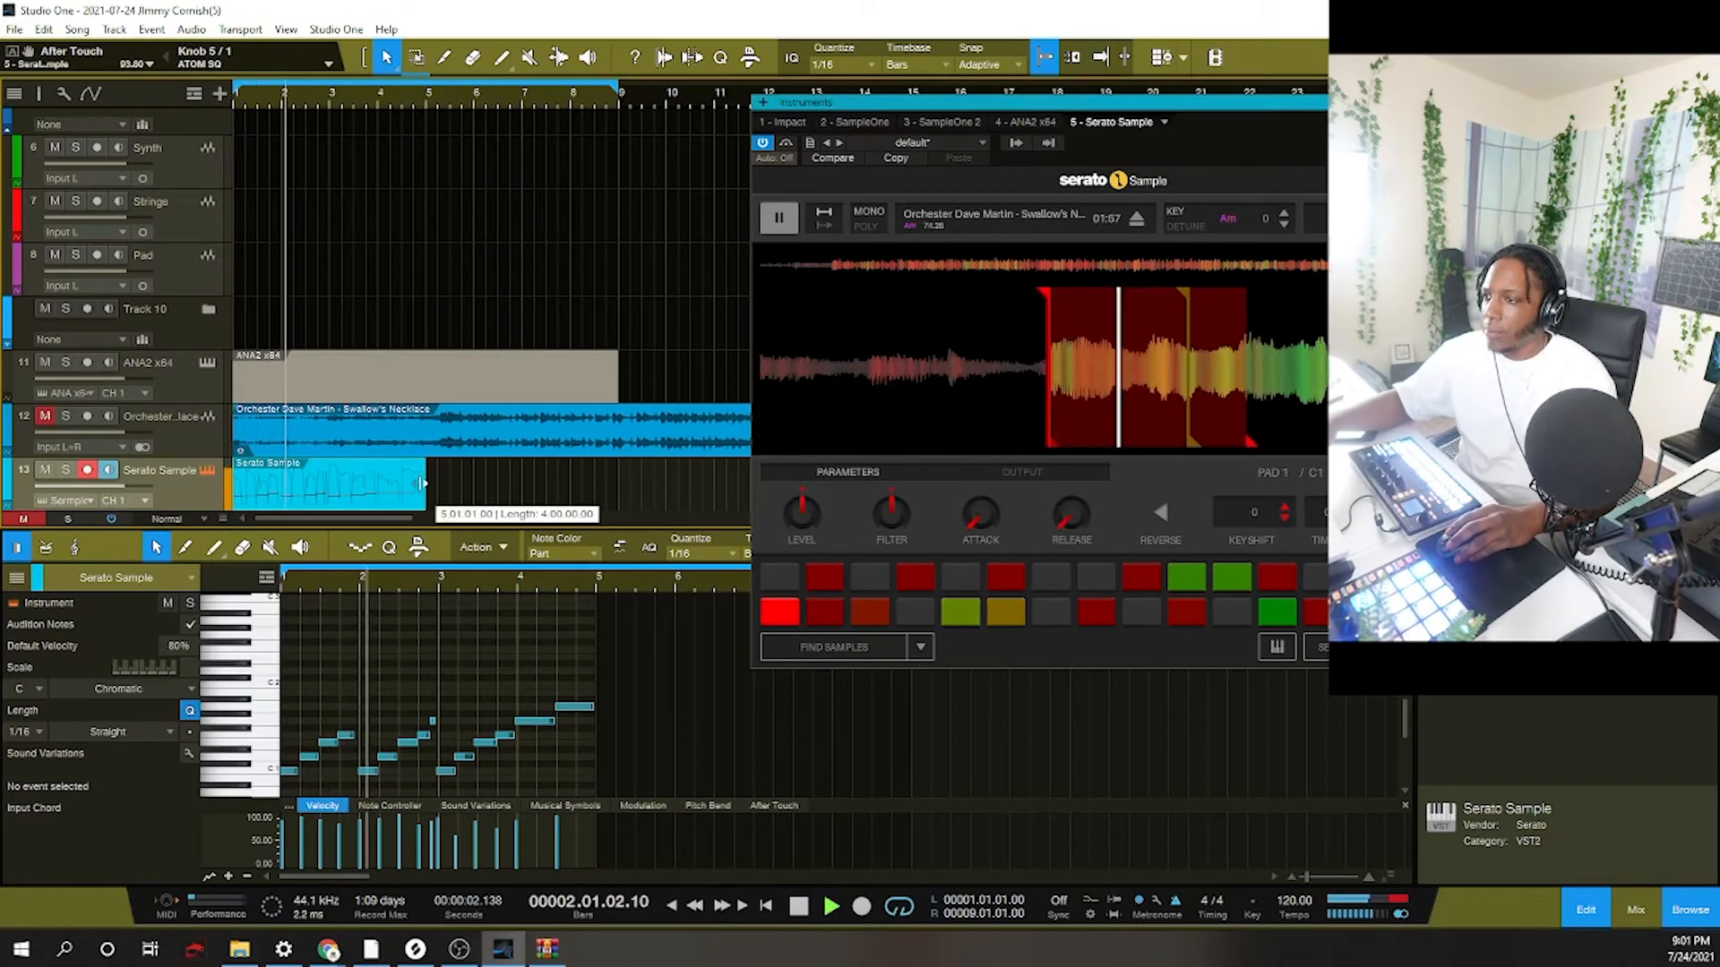
# Quantize all notes of the four-bar Serato Sample part to 1/16 and replay it from the start.
pyautogui.moveTo(660, 730); pyautogui.dragTo(169, 833)
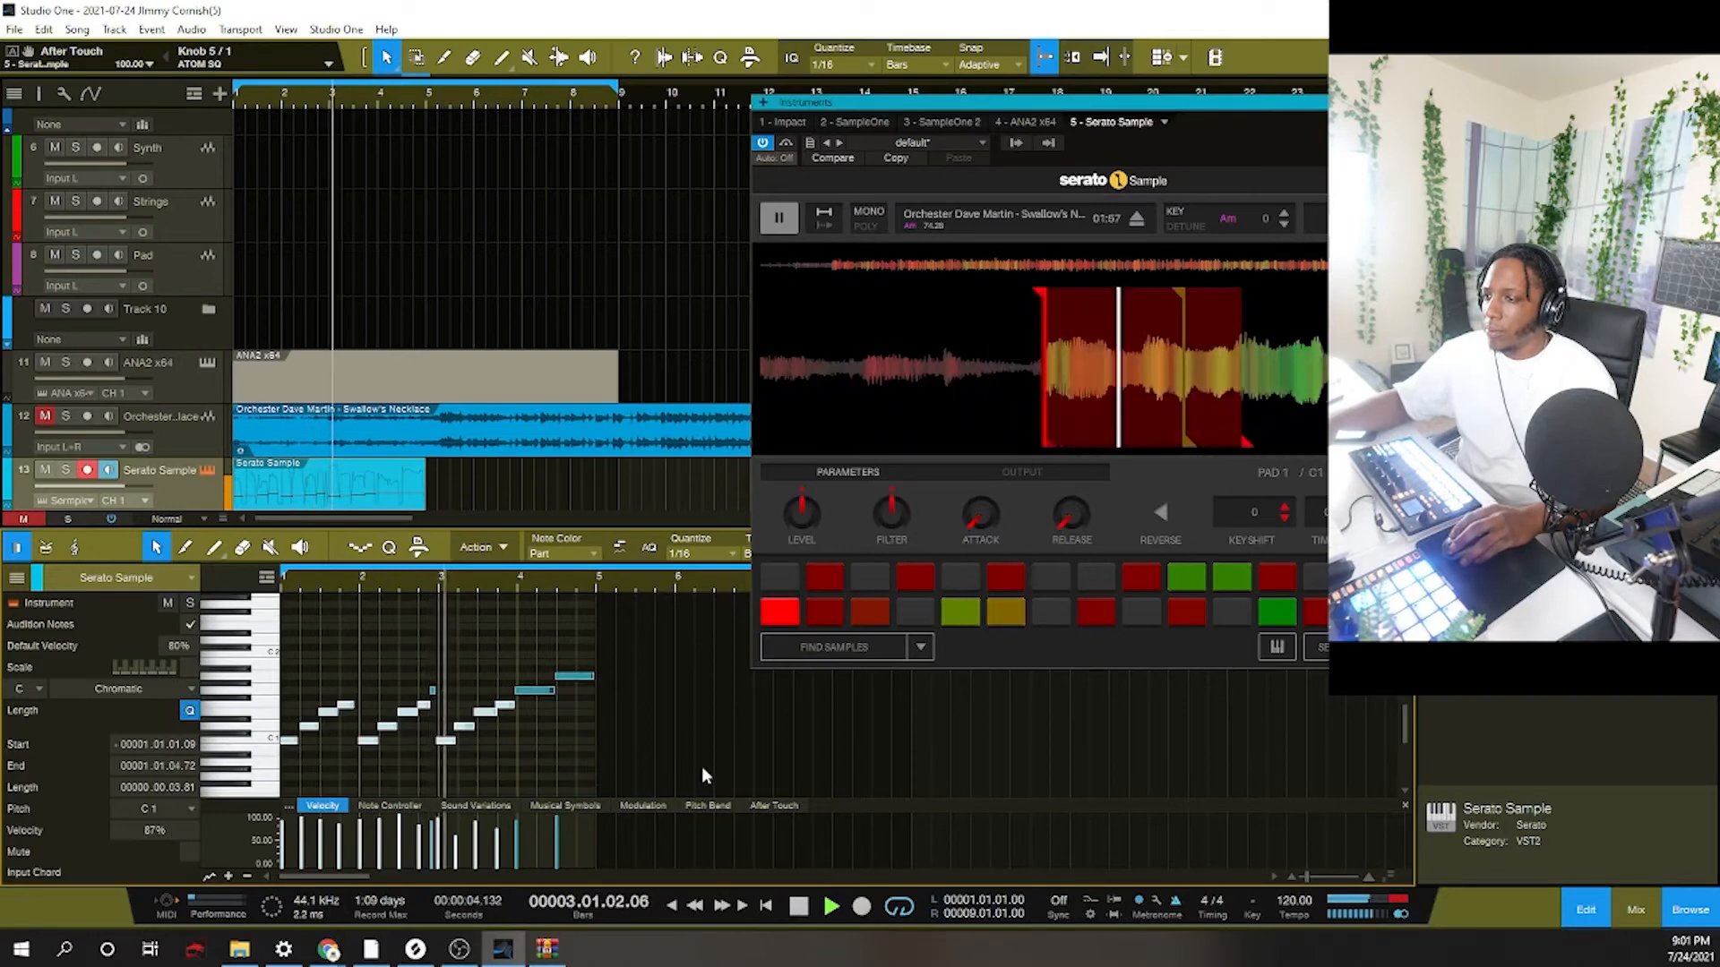
pyautogui.moveTo(701, 776); pyautogui.dragTo(87, 652)
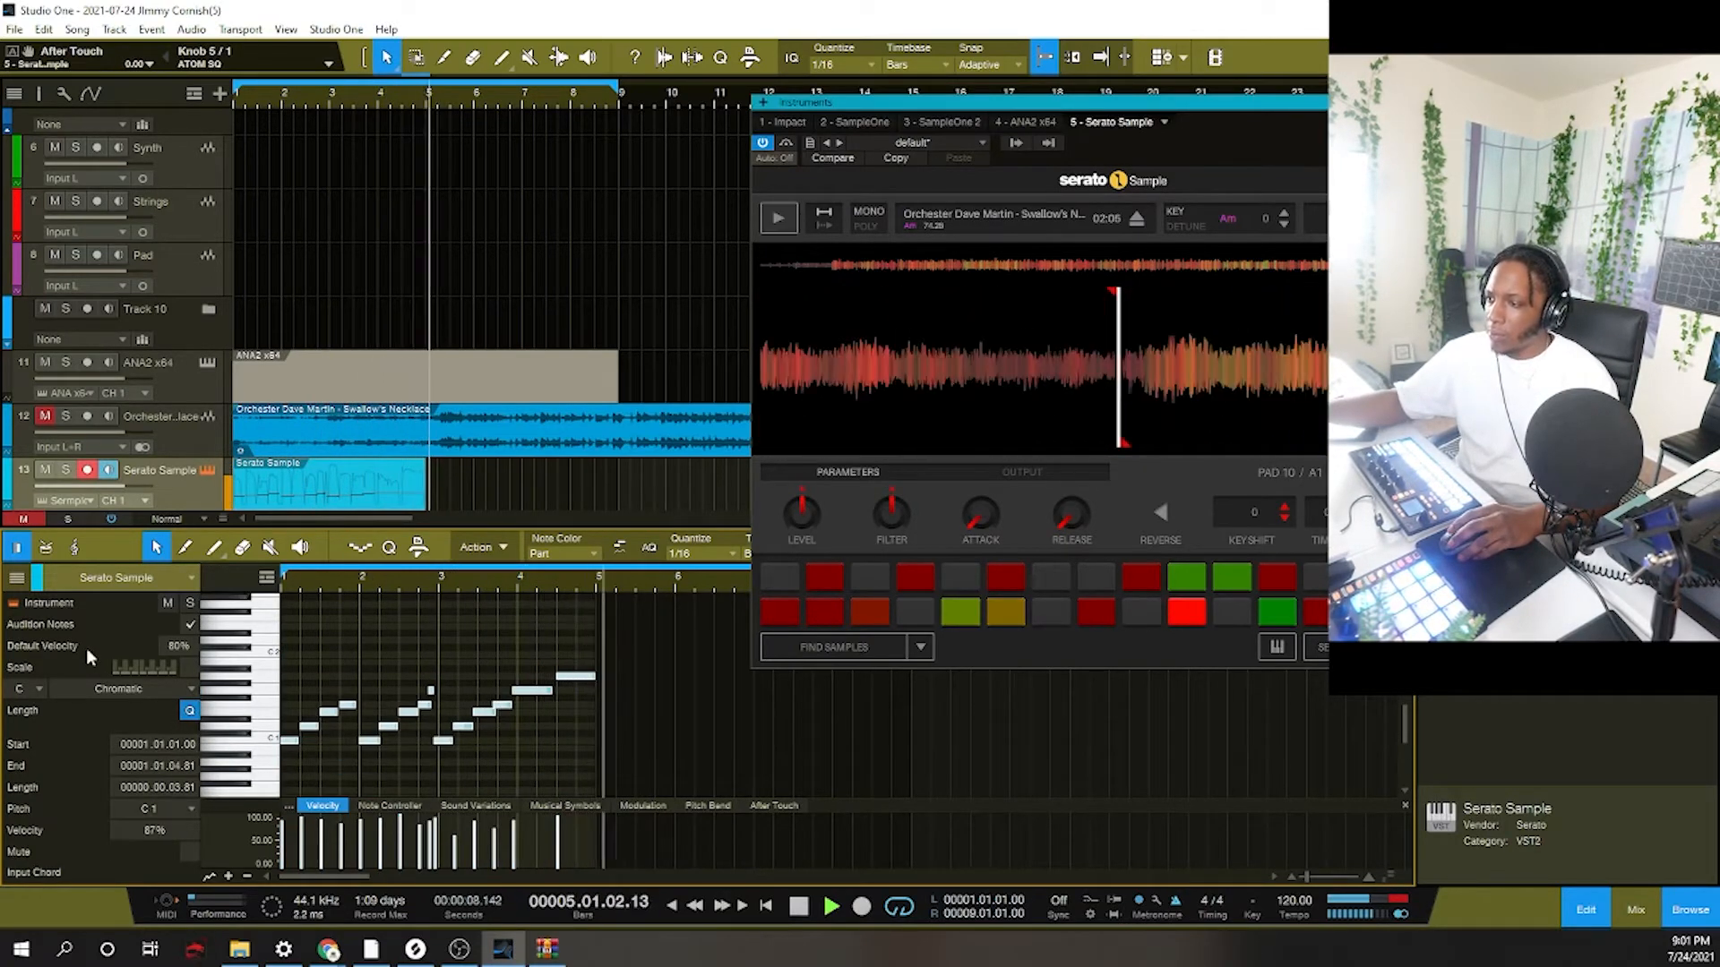
pyautogui.press('space')
pyautogui.press('space')
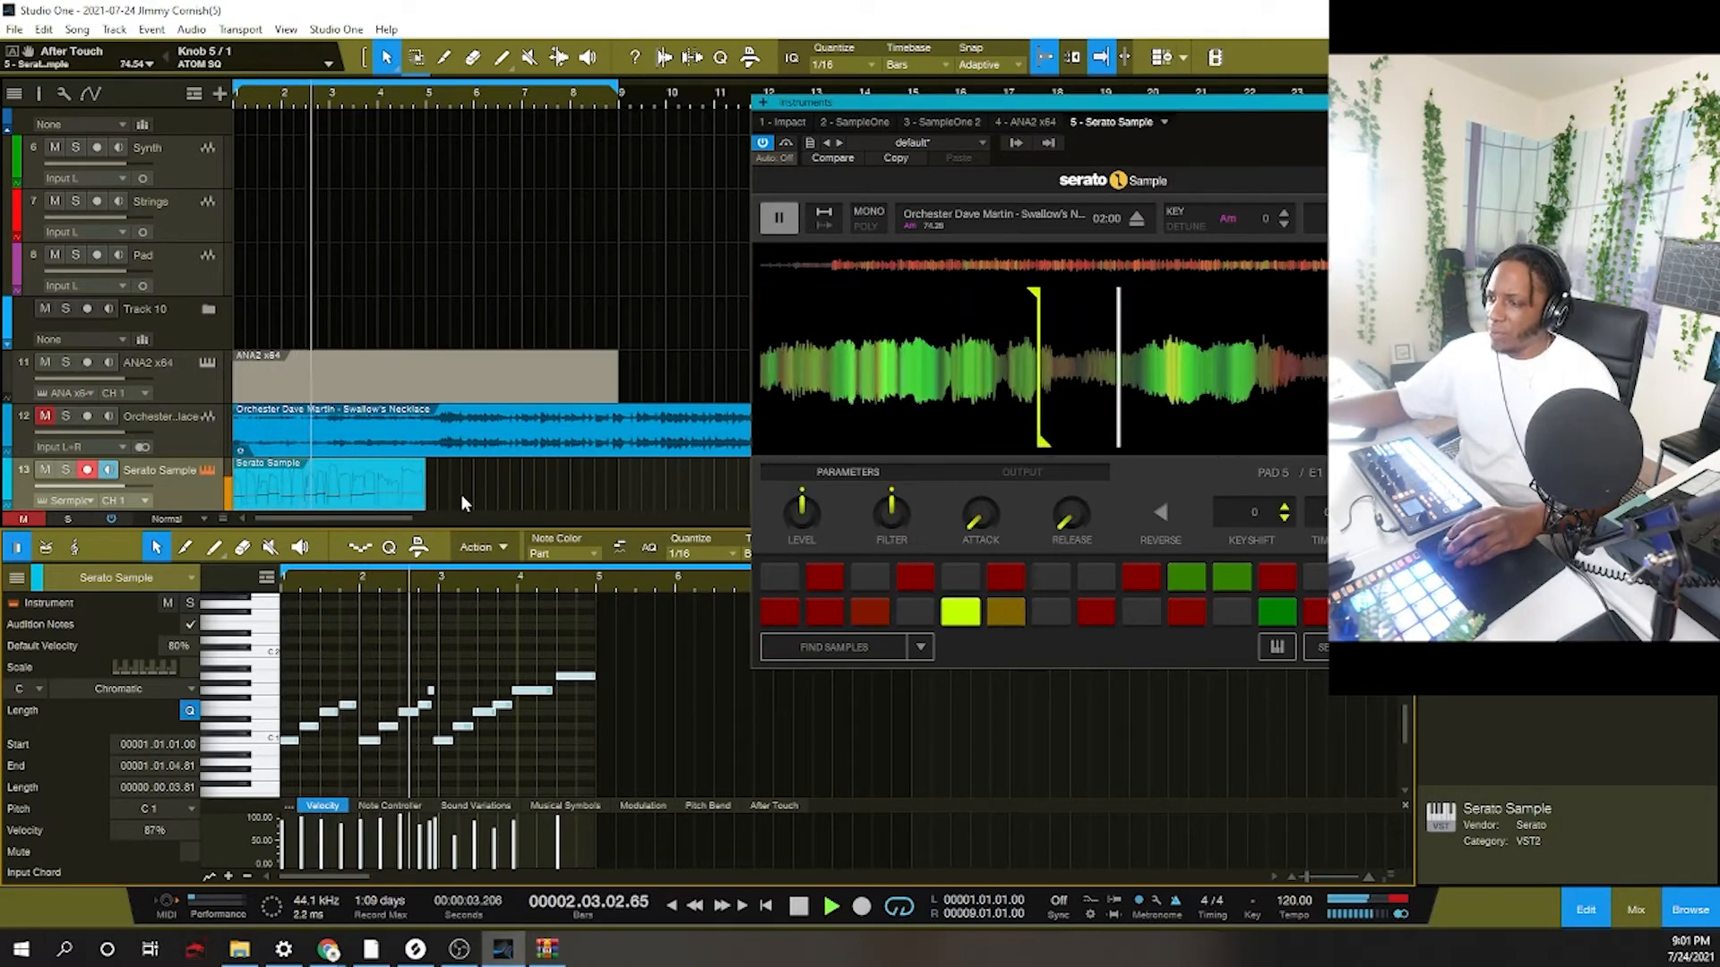
# Replay the quantized pad part and undo the accidental shift of all its notes.
pyautogui.press('space')
pyautogui.moveTo(450, 579); pyautogui.dragTo(447, 606)
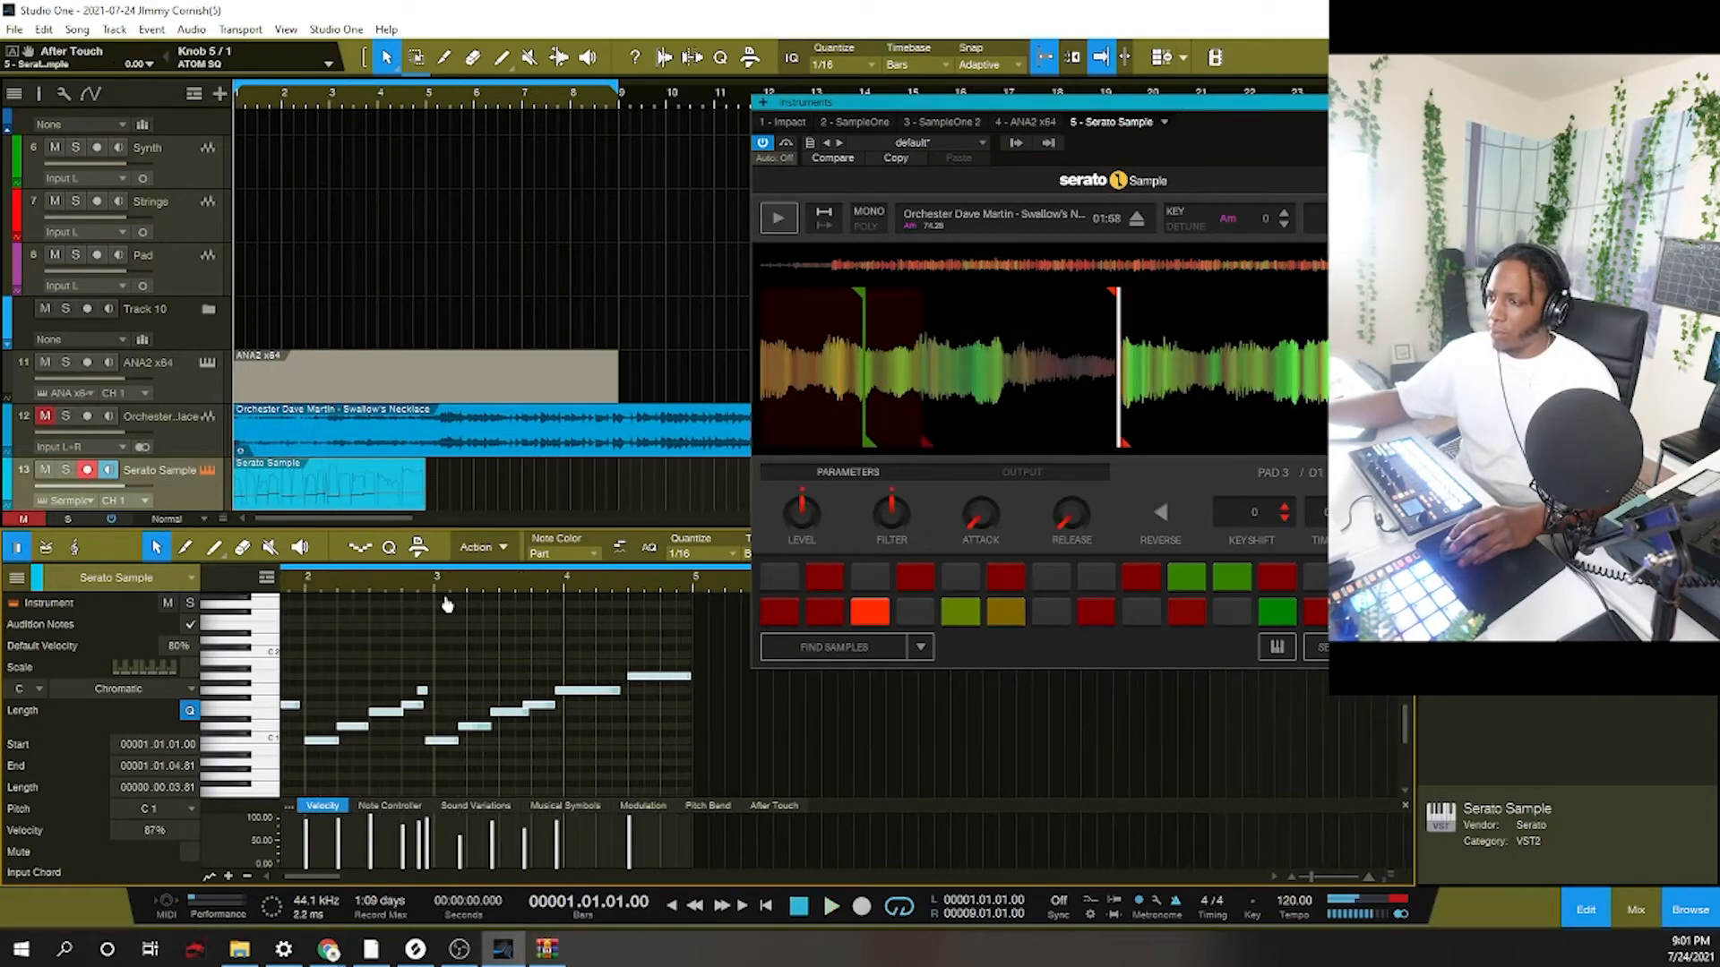
pyautogui.press('space')
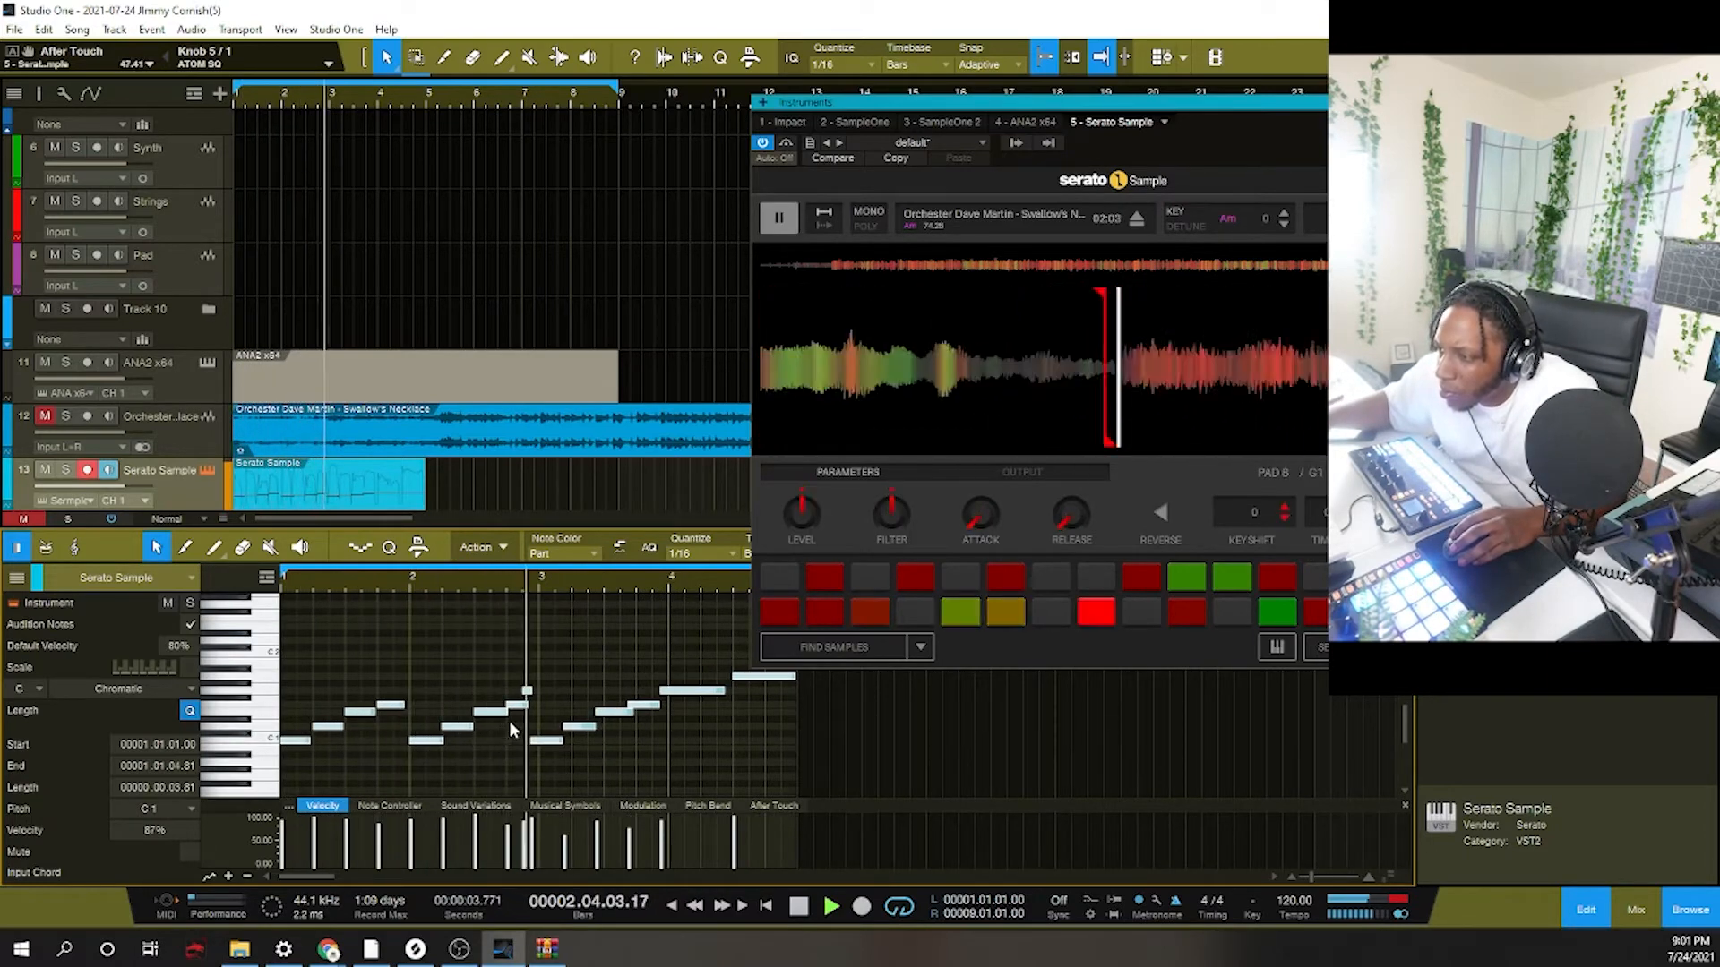
pyautogui.press('space')
pyautogui.moveTo(533, 698); pyautogui.dragTo(531, 698)
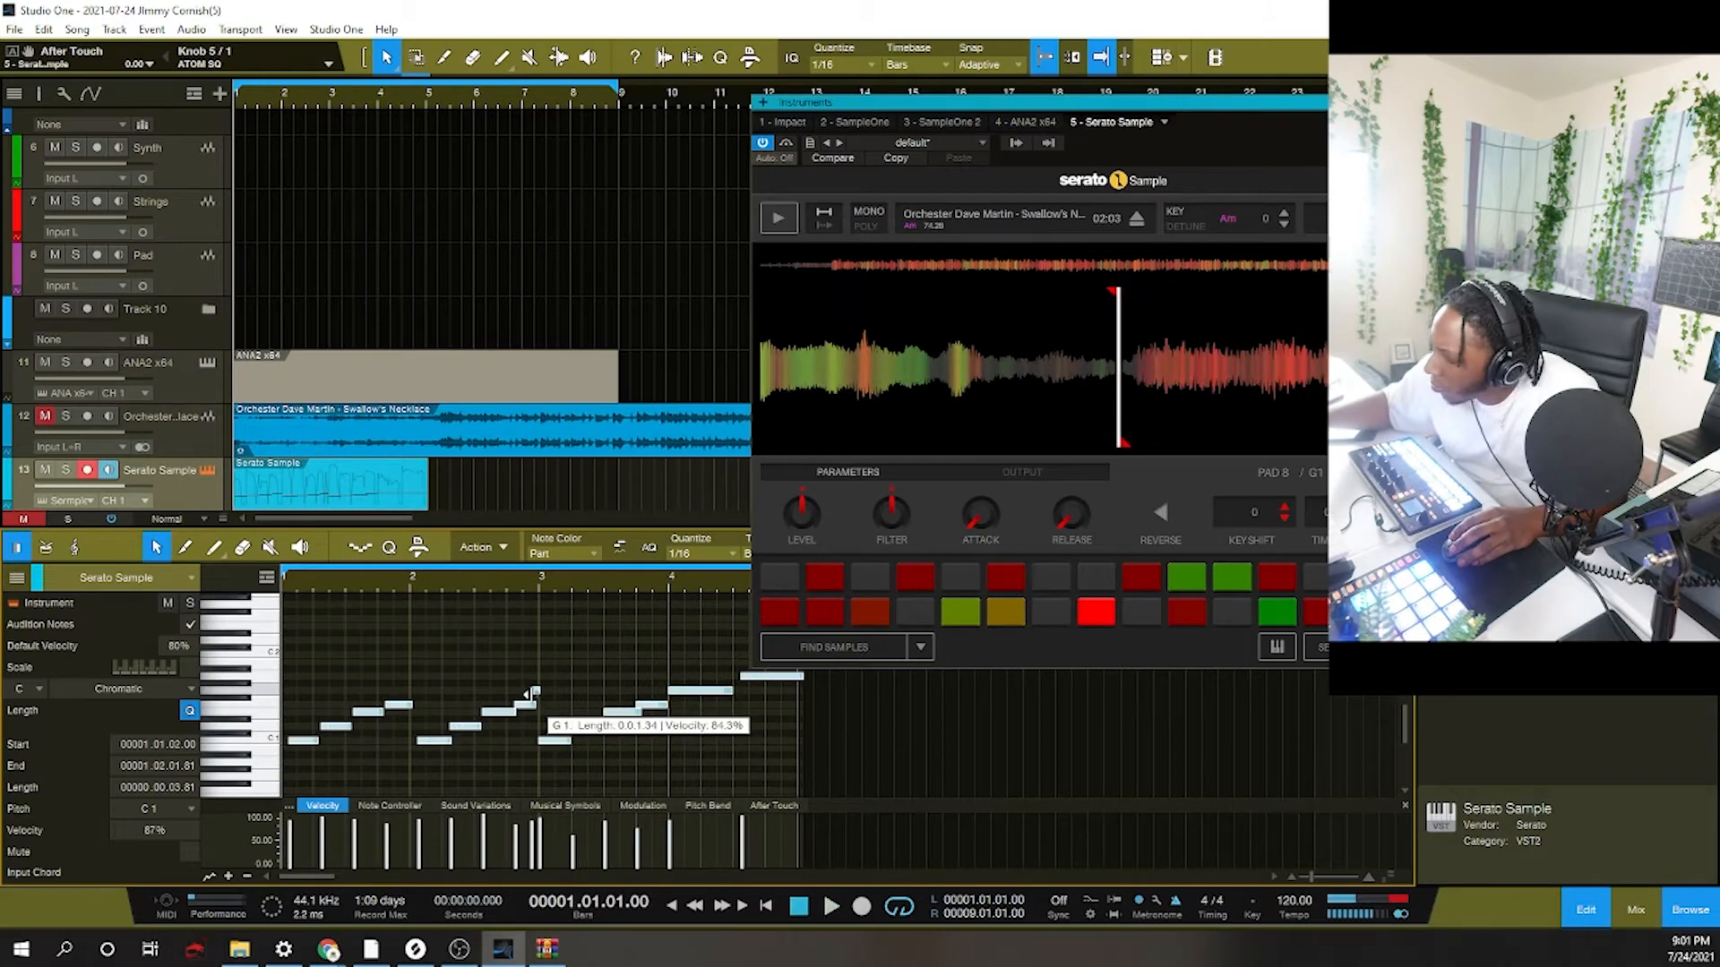
pyautogui.hotkey('ctrl', 'z')
# Move the short G1 note before bar 3 to 2.04.04.00, trim its length to one sixteenth, and replay the part.
pyautogui.click(539, 696)
pyautogui.click(527, 695)
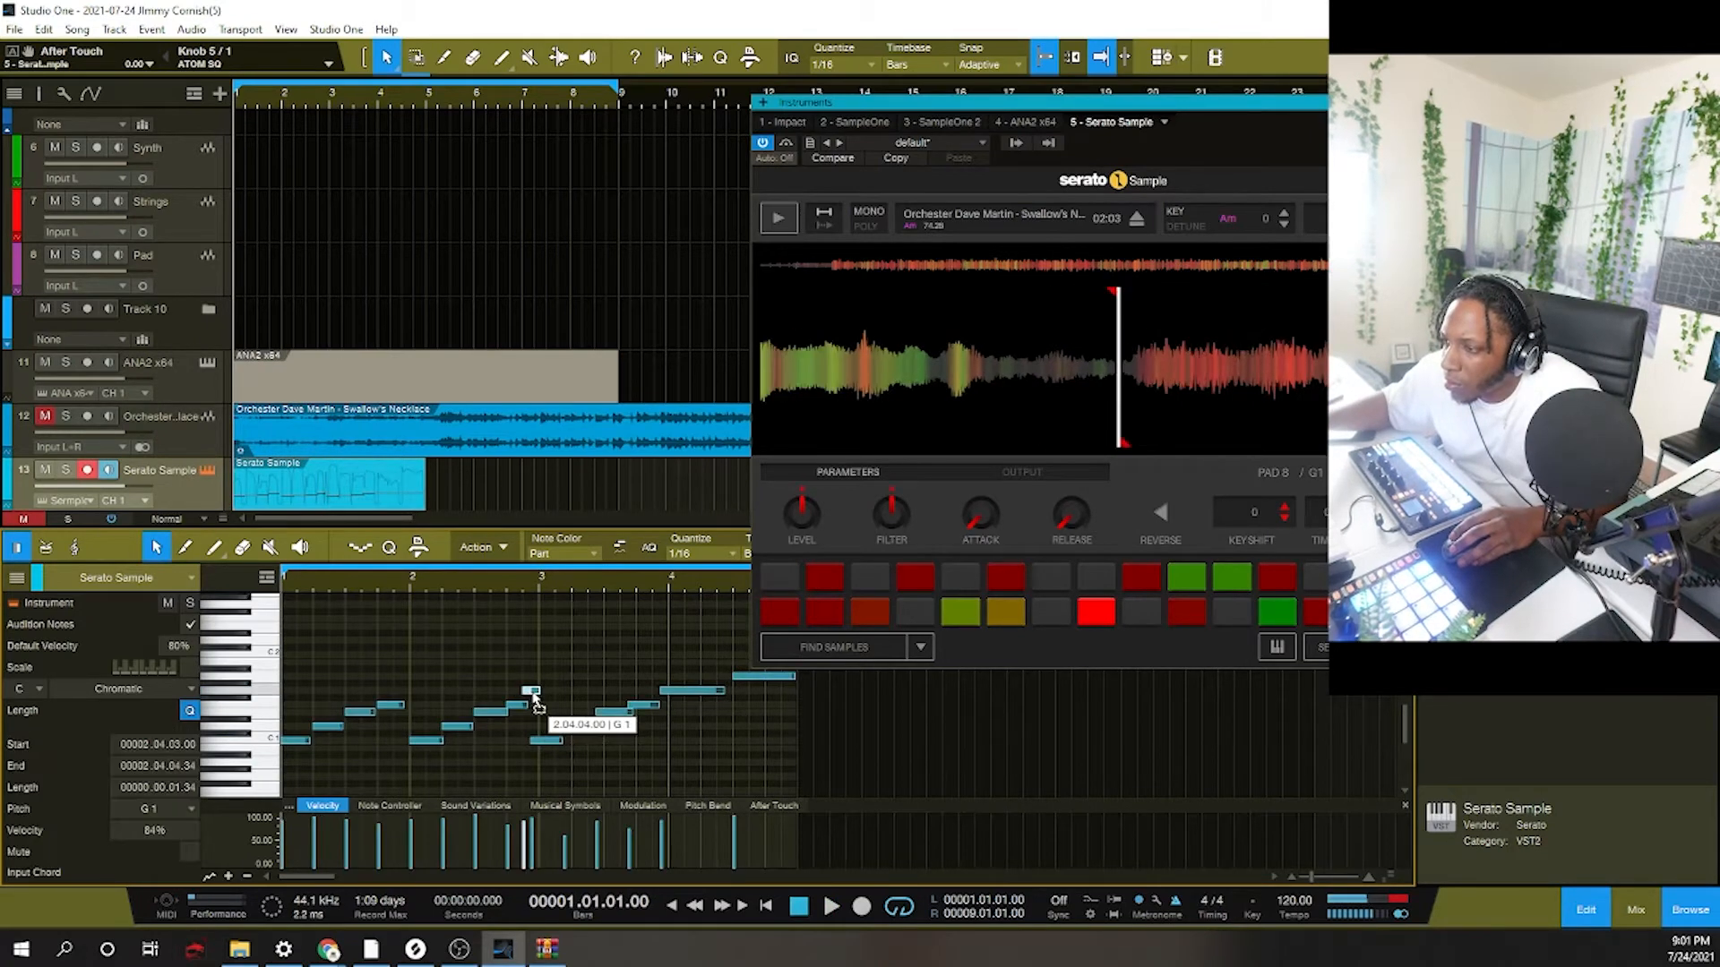
pyautogui.press('space')
pyautogui.scroll(3, 548, 585)
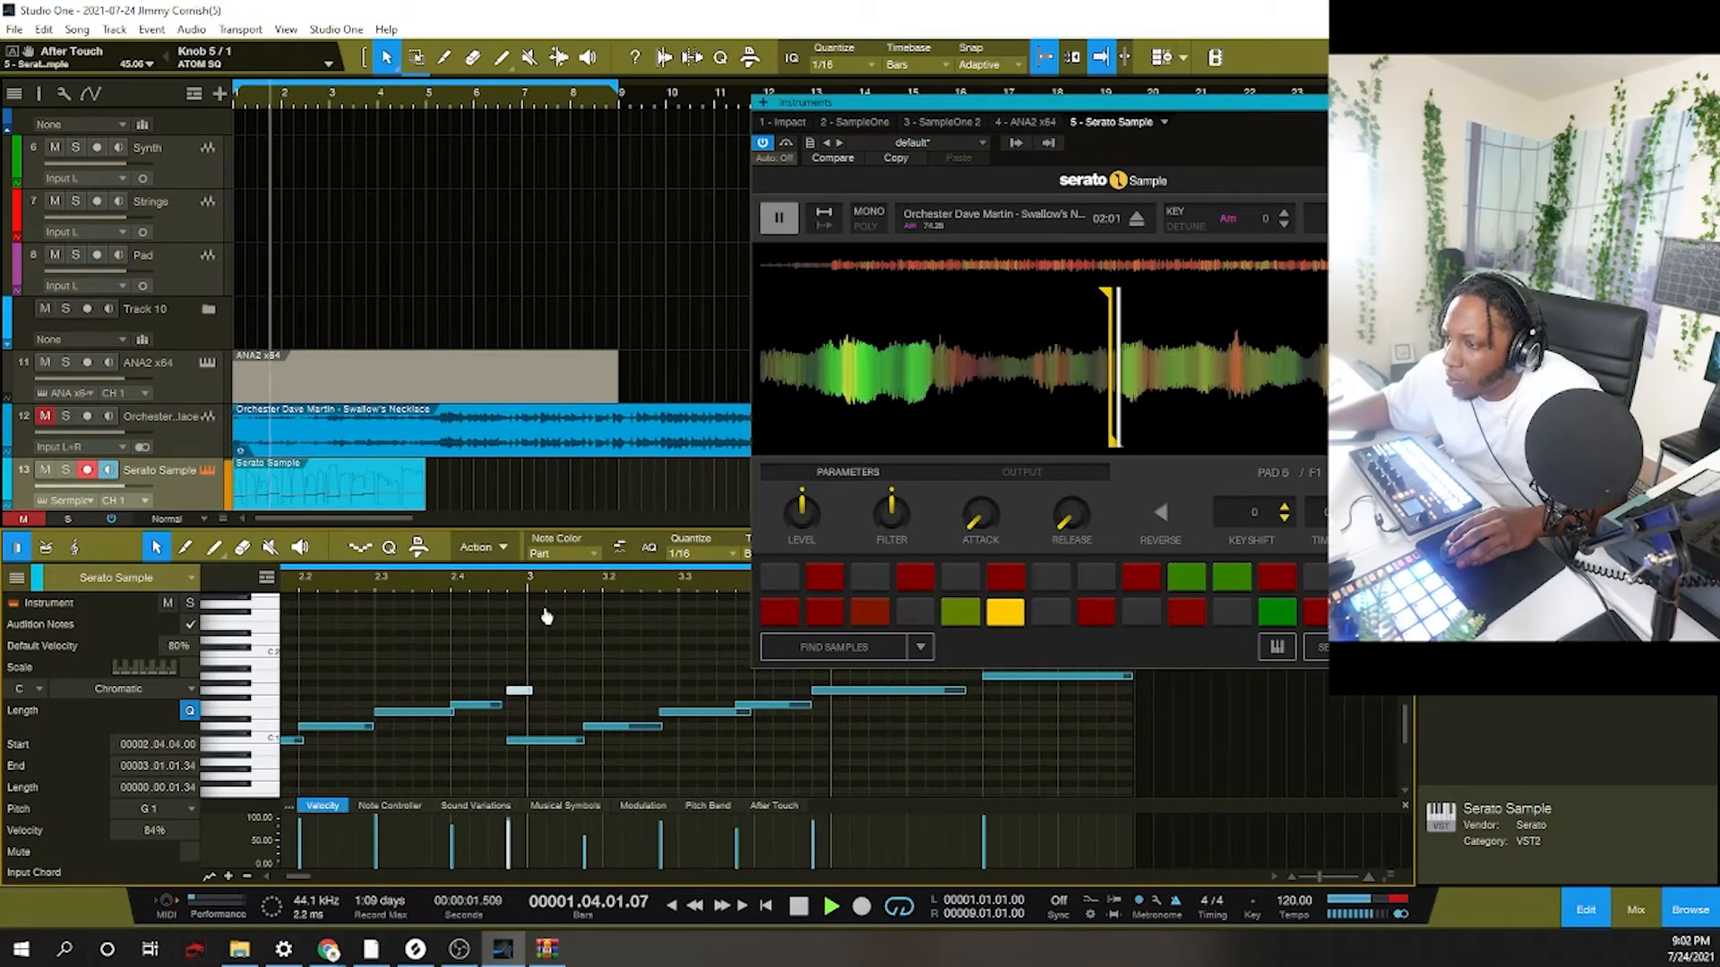
pyautogui.moveTo(532, 694); pyautogui.dragTo(529, 692)
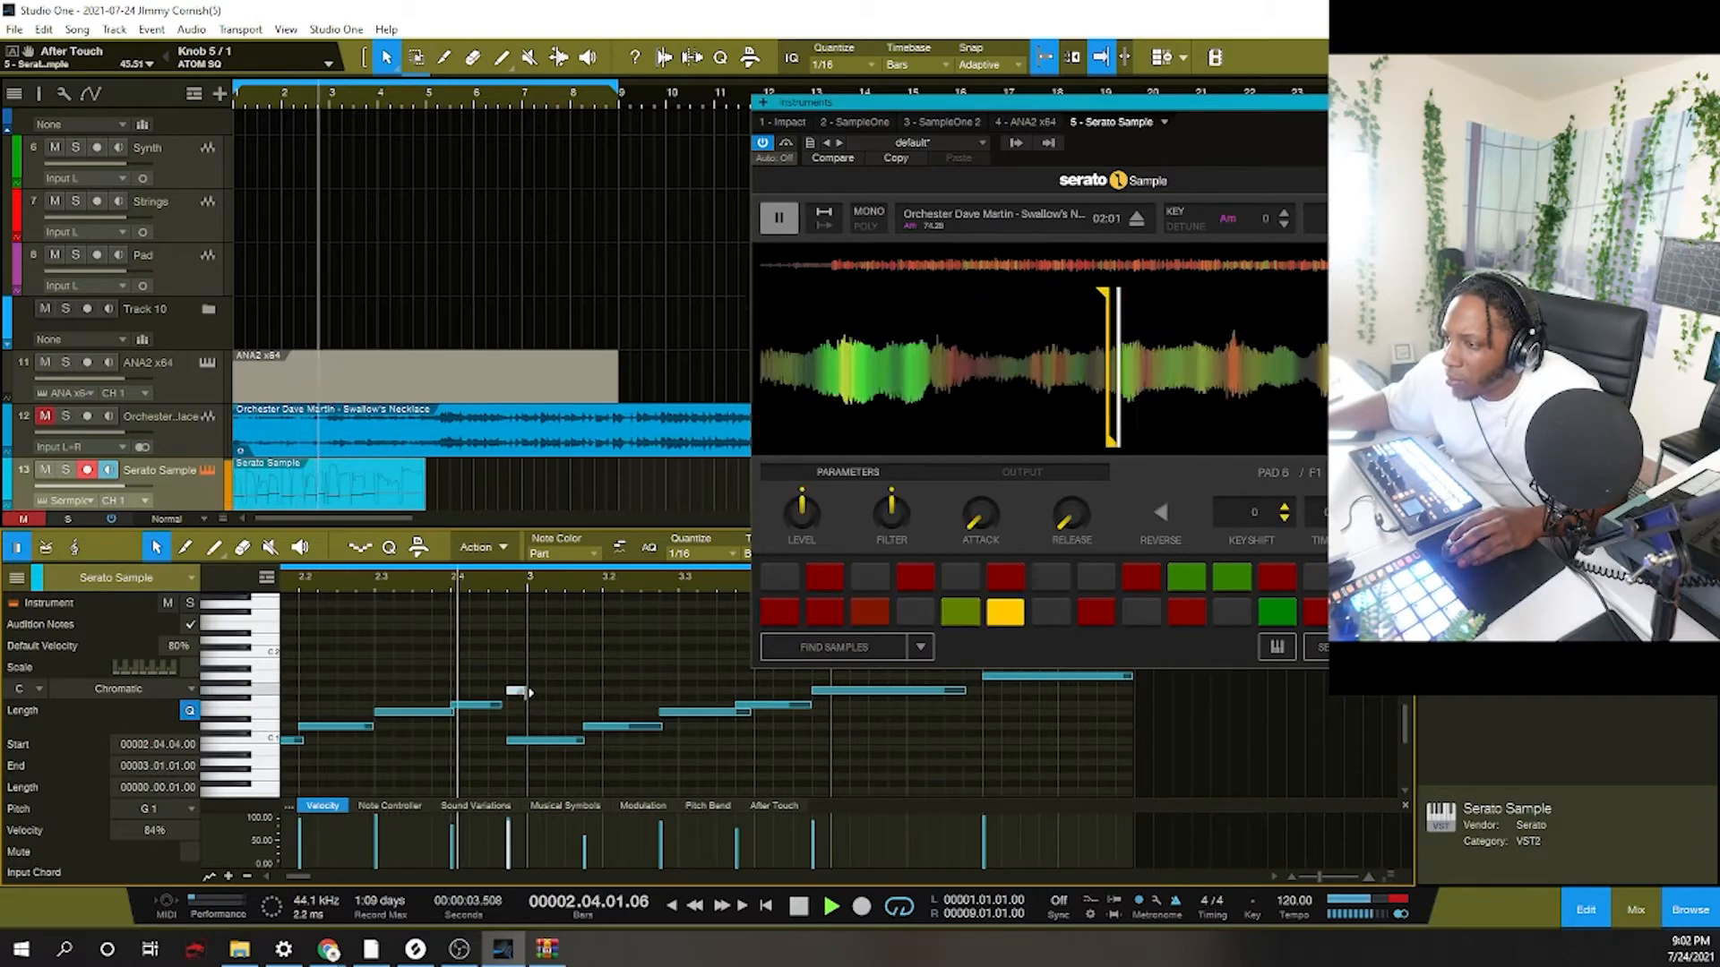
pyautogui.press('space')
pyautogui.press('space')
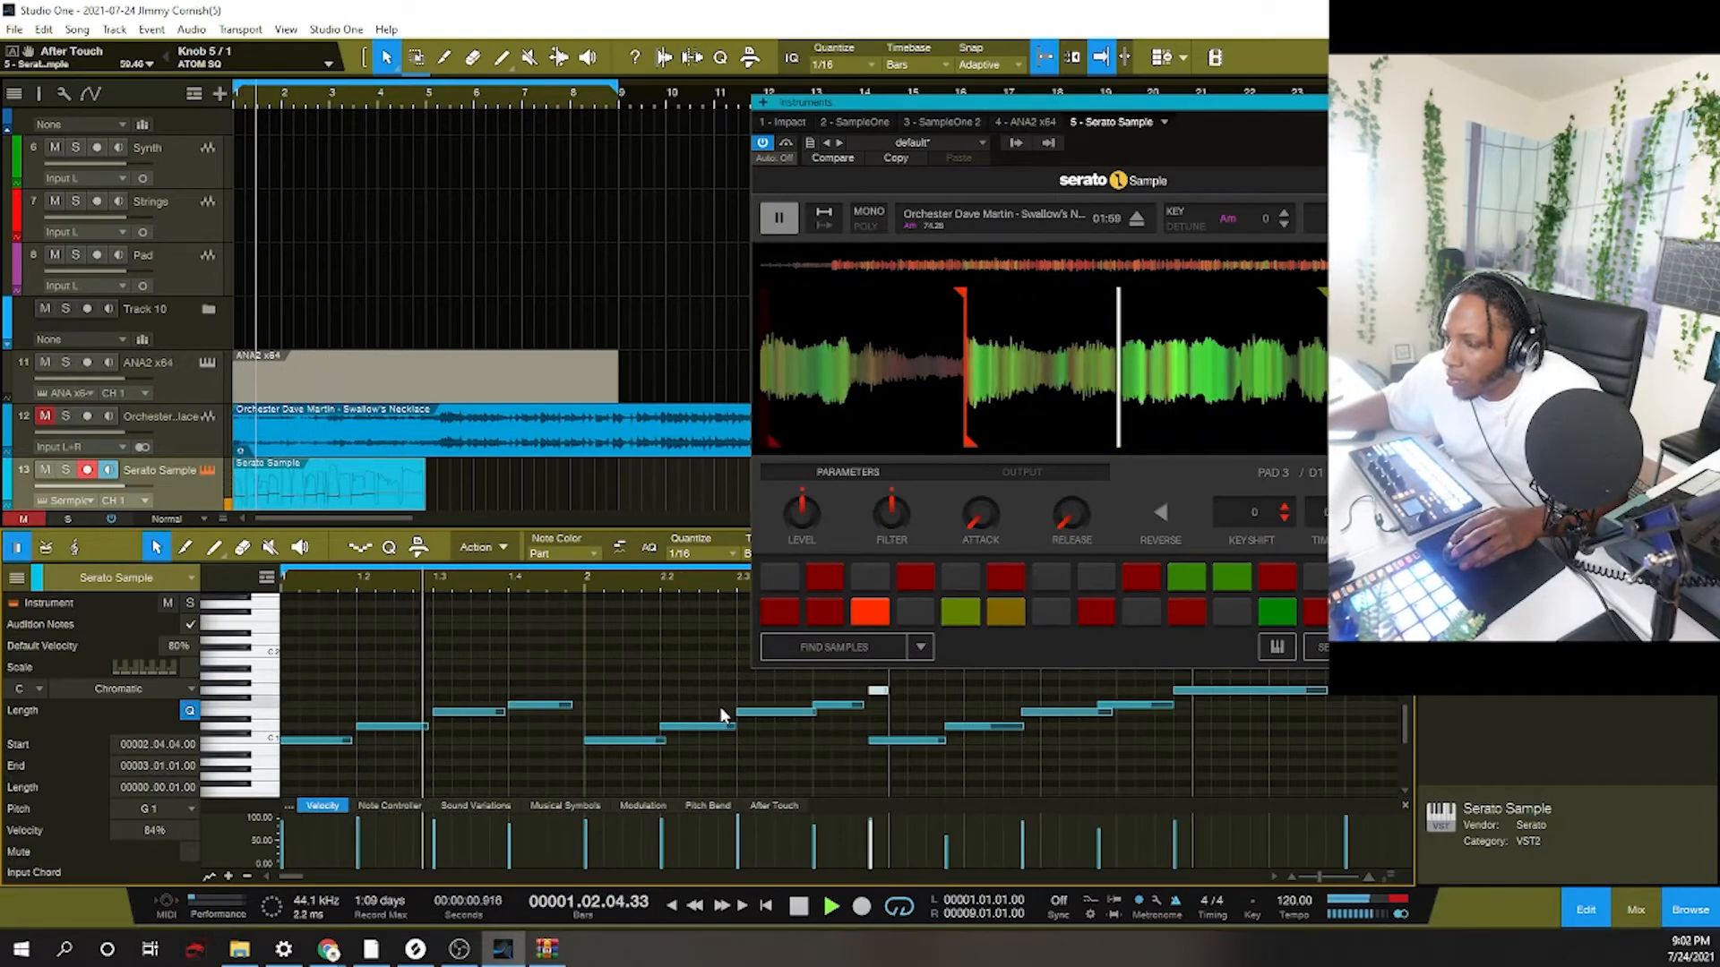
# Move the short G1 note to 2.04.03.00 and shorten the preceding F1 note to end at 2.04.03.00.
pyautogui.click(876, 693)
pyautogui.press('space')
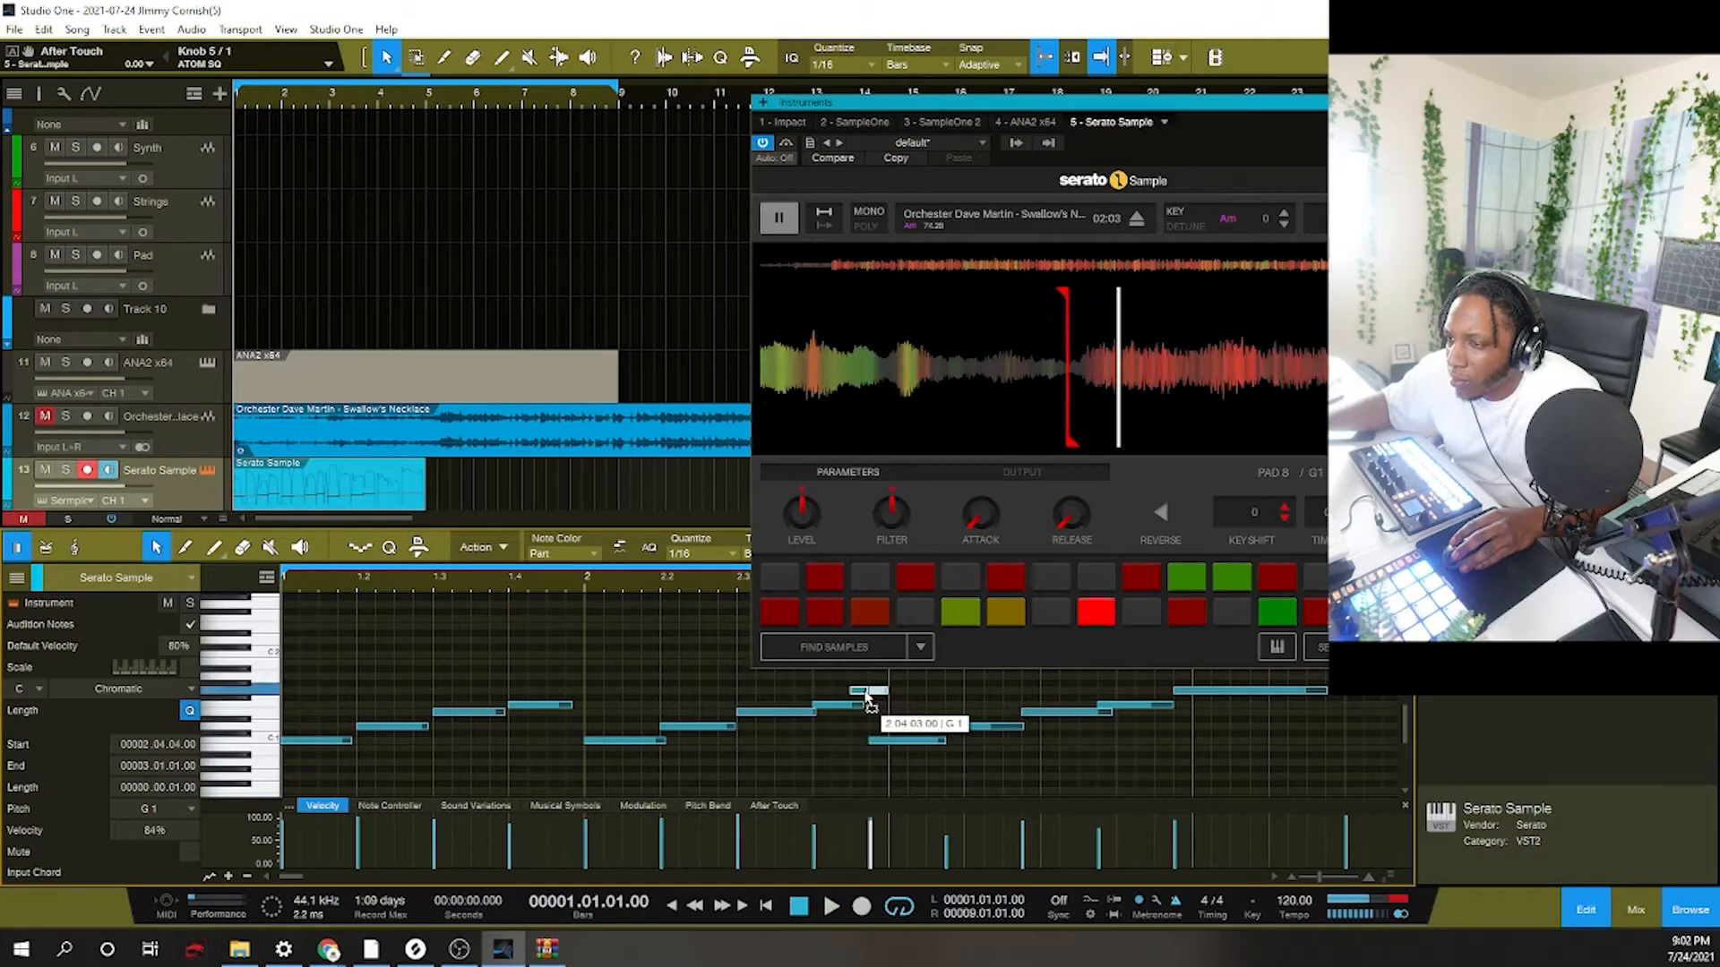
pyautogui.moveTo(866, 706); pyautogui.dragTo(849, 706)
pyautogui.press('space')
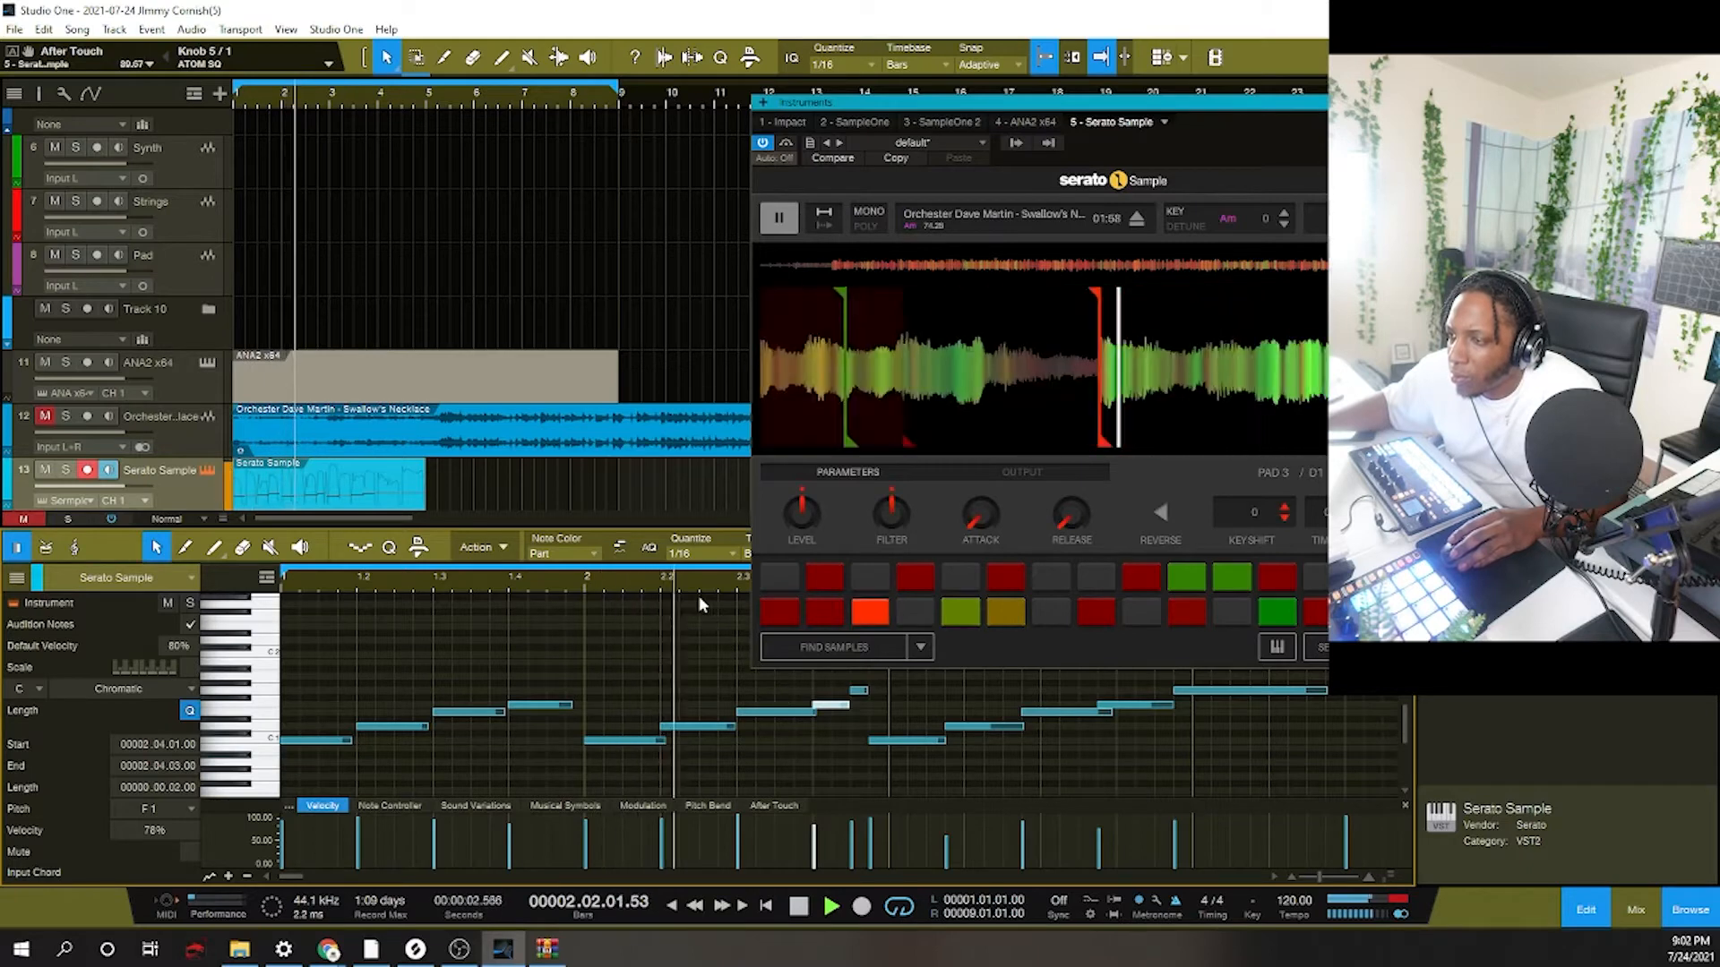
# Move the C1 note near bar 3 to 3.01.01.00 and extend the preceding G1 note to end there.
pyautogui.scroll(3, 692, 625)
pyautogui.moveTo(691, 624); pyautogui.dragTo(369, 589)
pyautogui.press('space')
pyautogui.press('space')
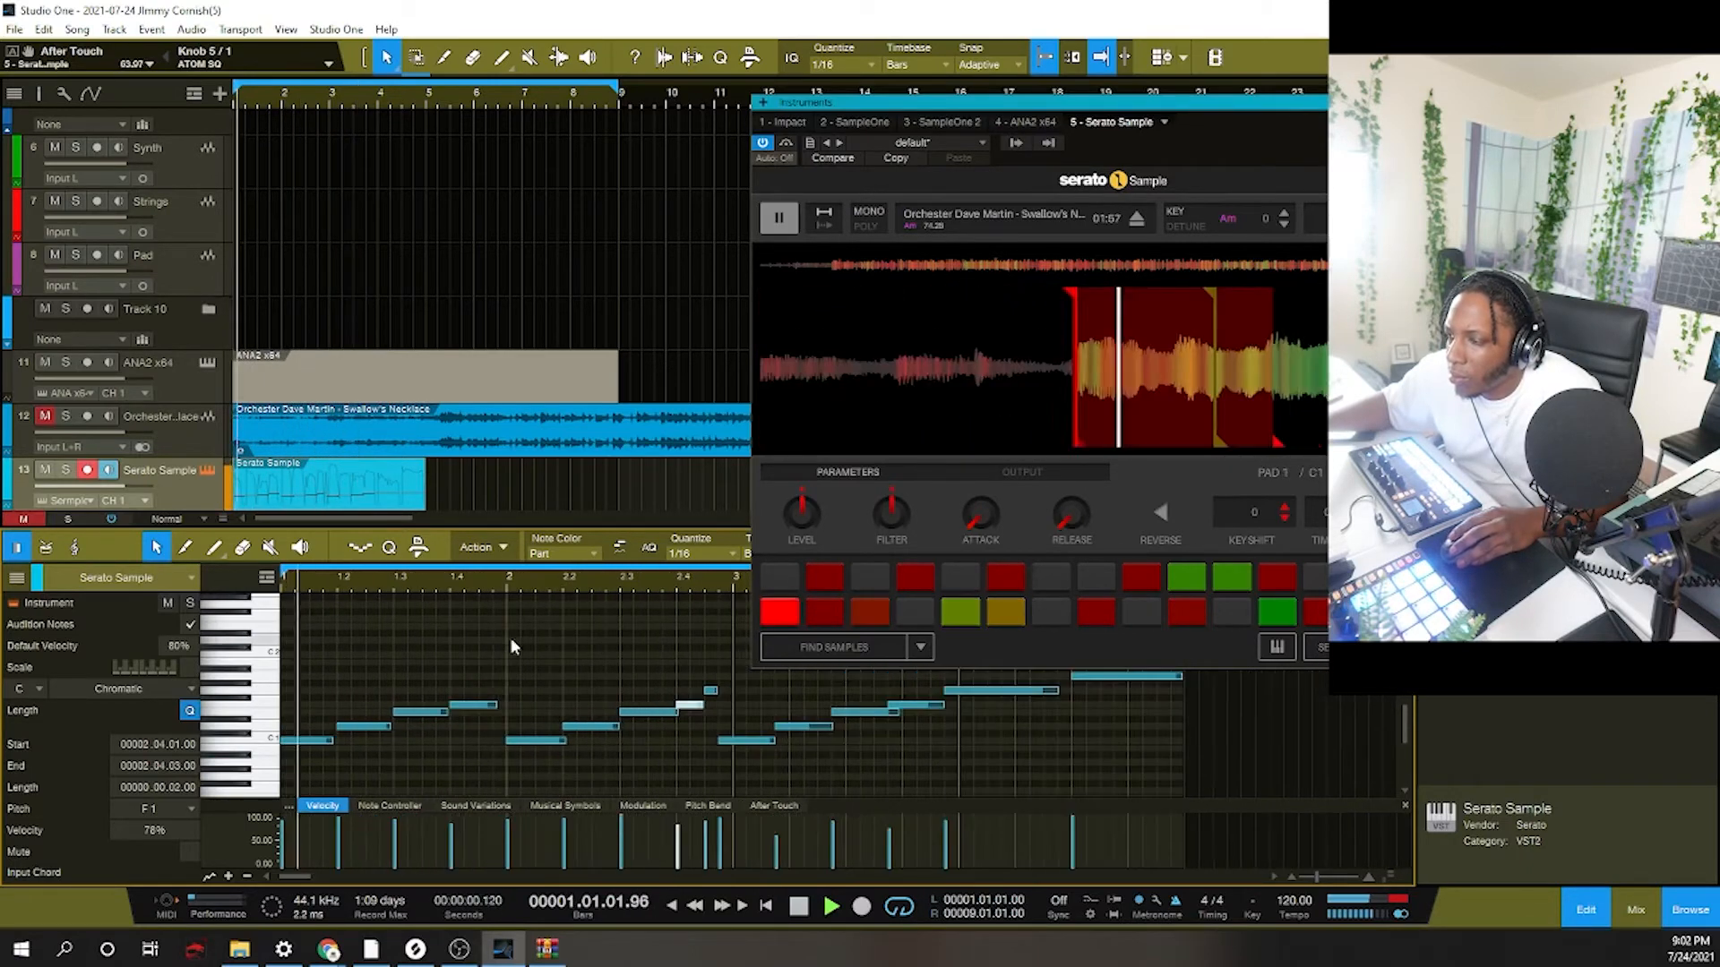
pyautogui.click(653, 584)
pyautogui.click(749, 743)
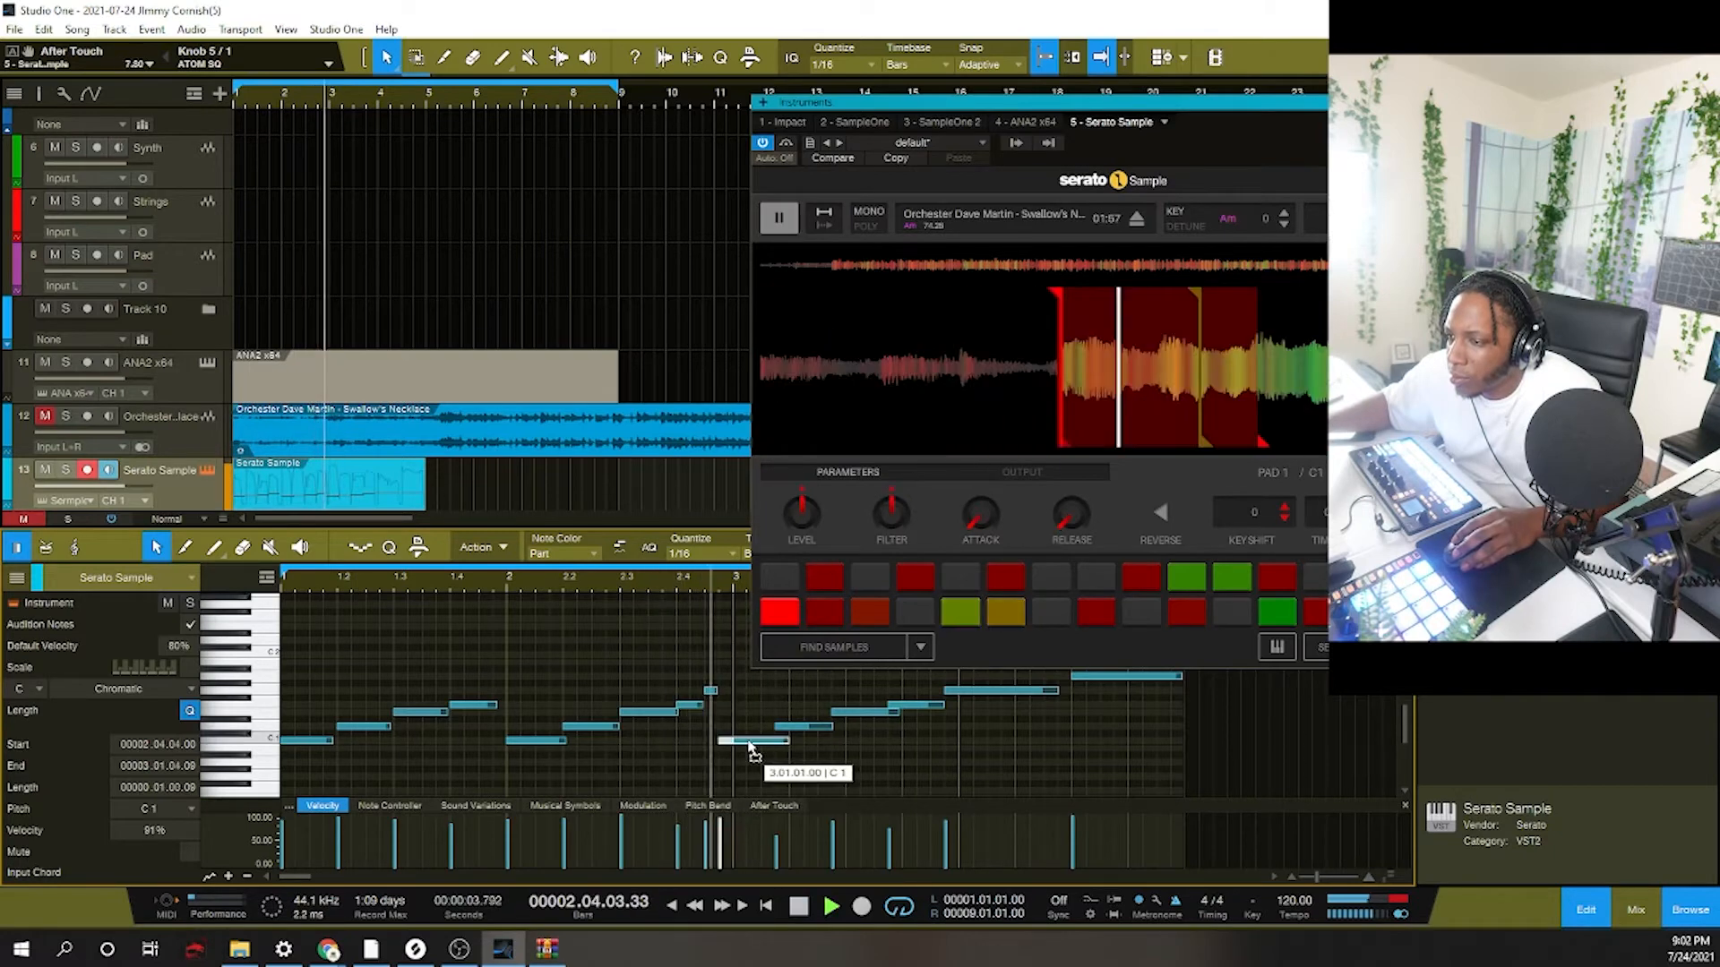
pyautogui.press('space')
pyautogui.click(717, 691)
pyautogui.press('space')
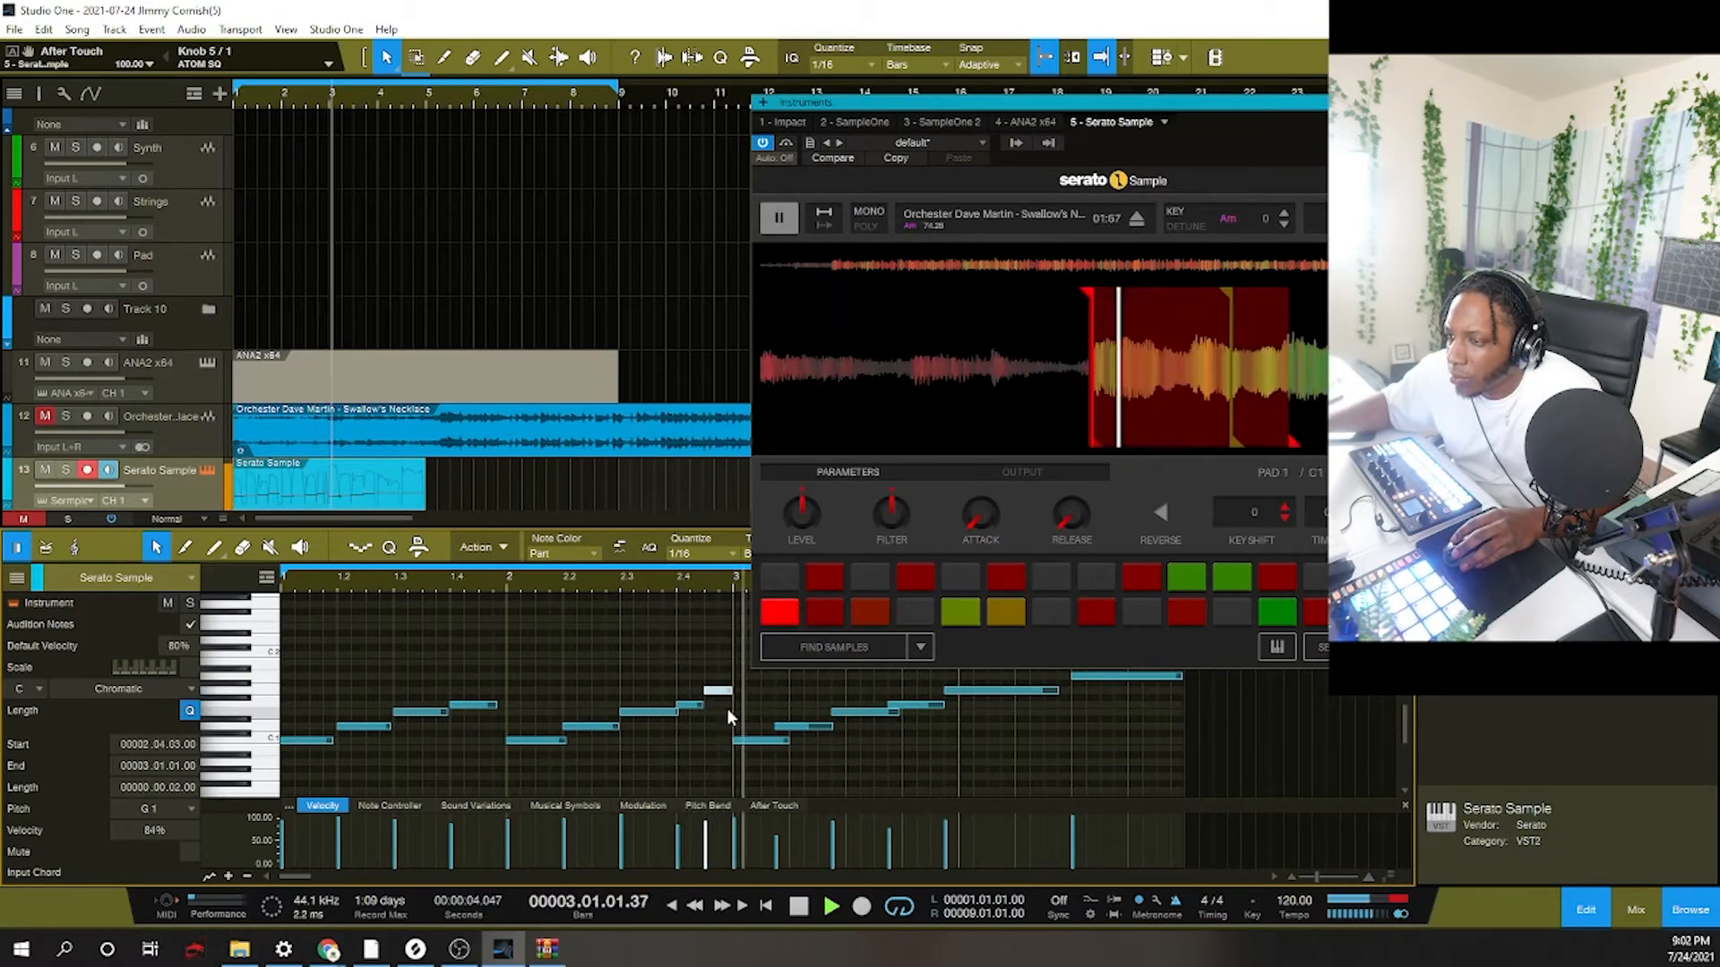
# Move bar 3's D1 note to 3.02.01.00 and its E1 note to 3.03.01.00, replaying the part to check the timing.
pyautogui.press('space')
pyautogui.press('space')
pyautogui.click(777, 727)
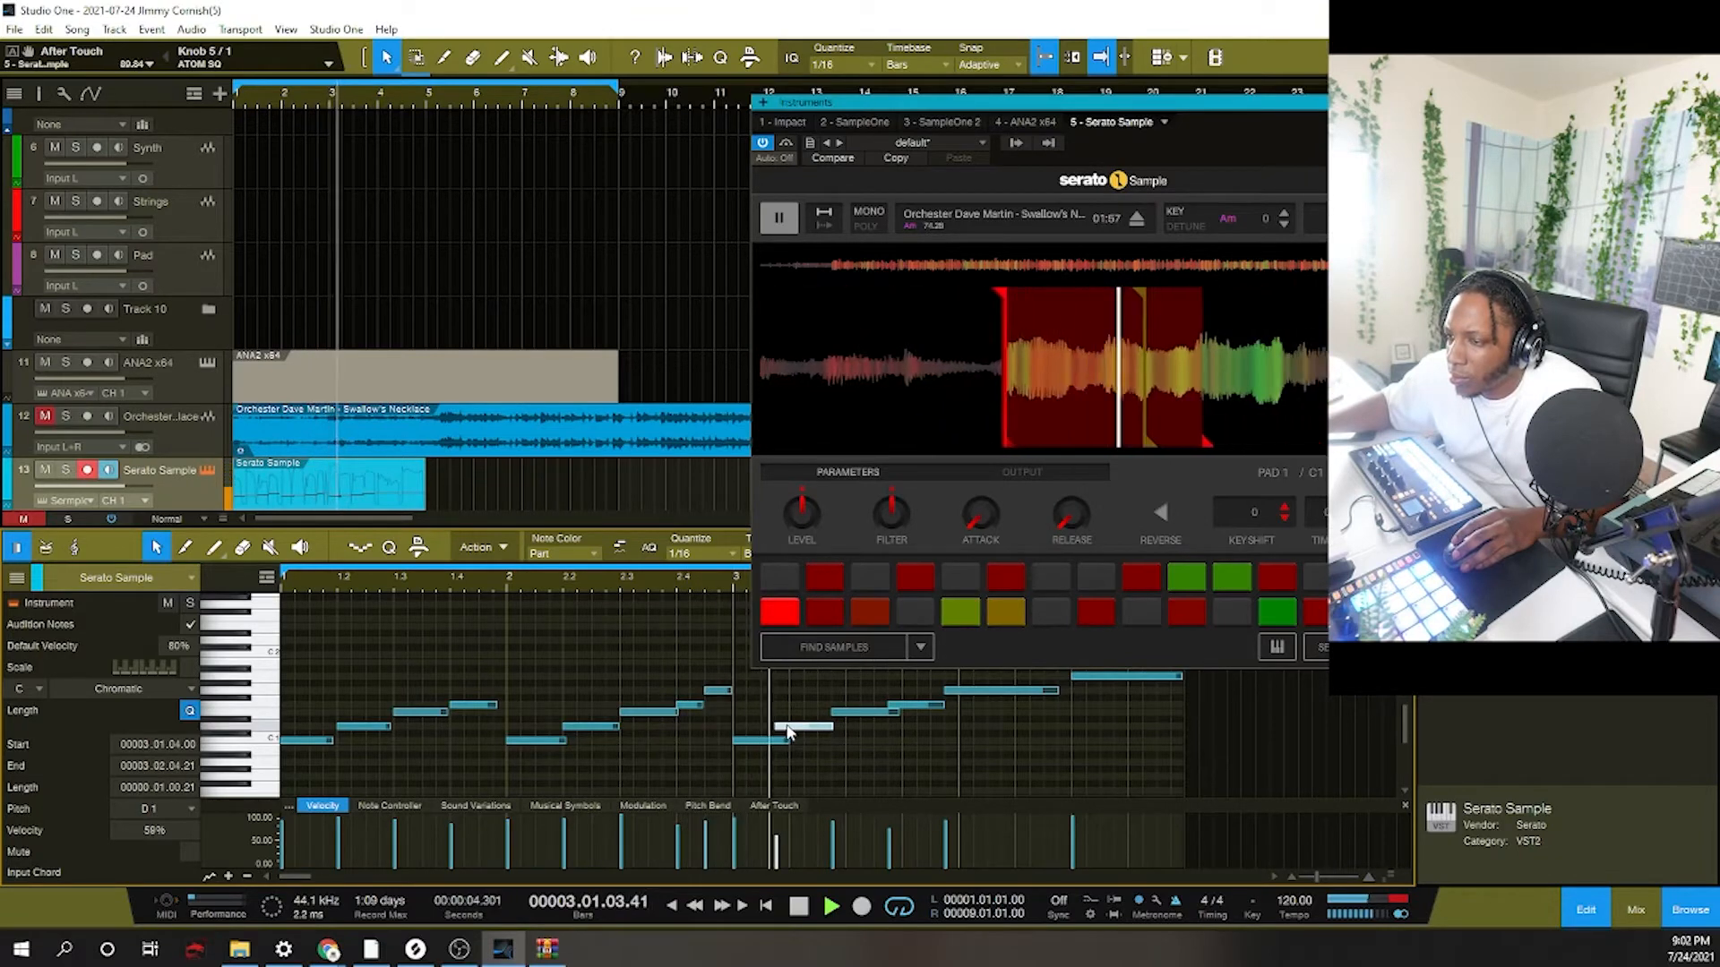
pyautogui.press('space')
pyautogui.moveTo(796, 733); pyautogui.dragTo(810, 727)
pyautogui.press('space')
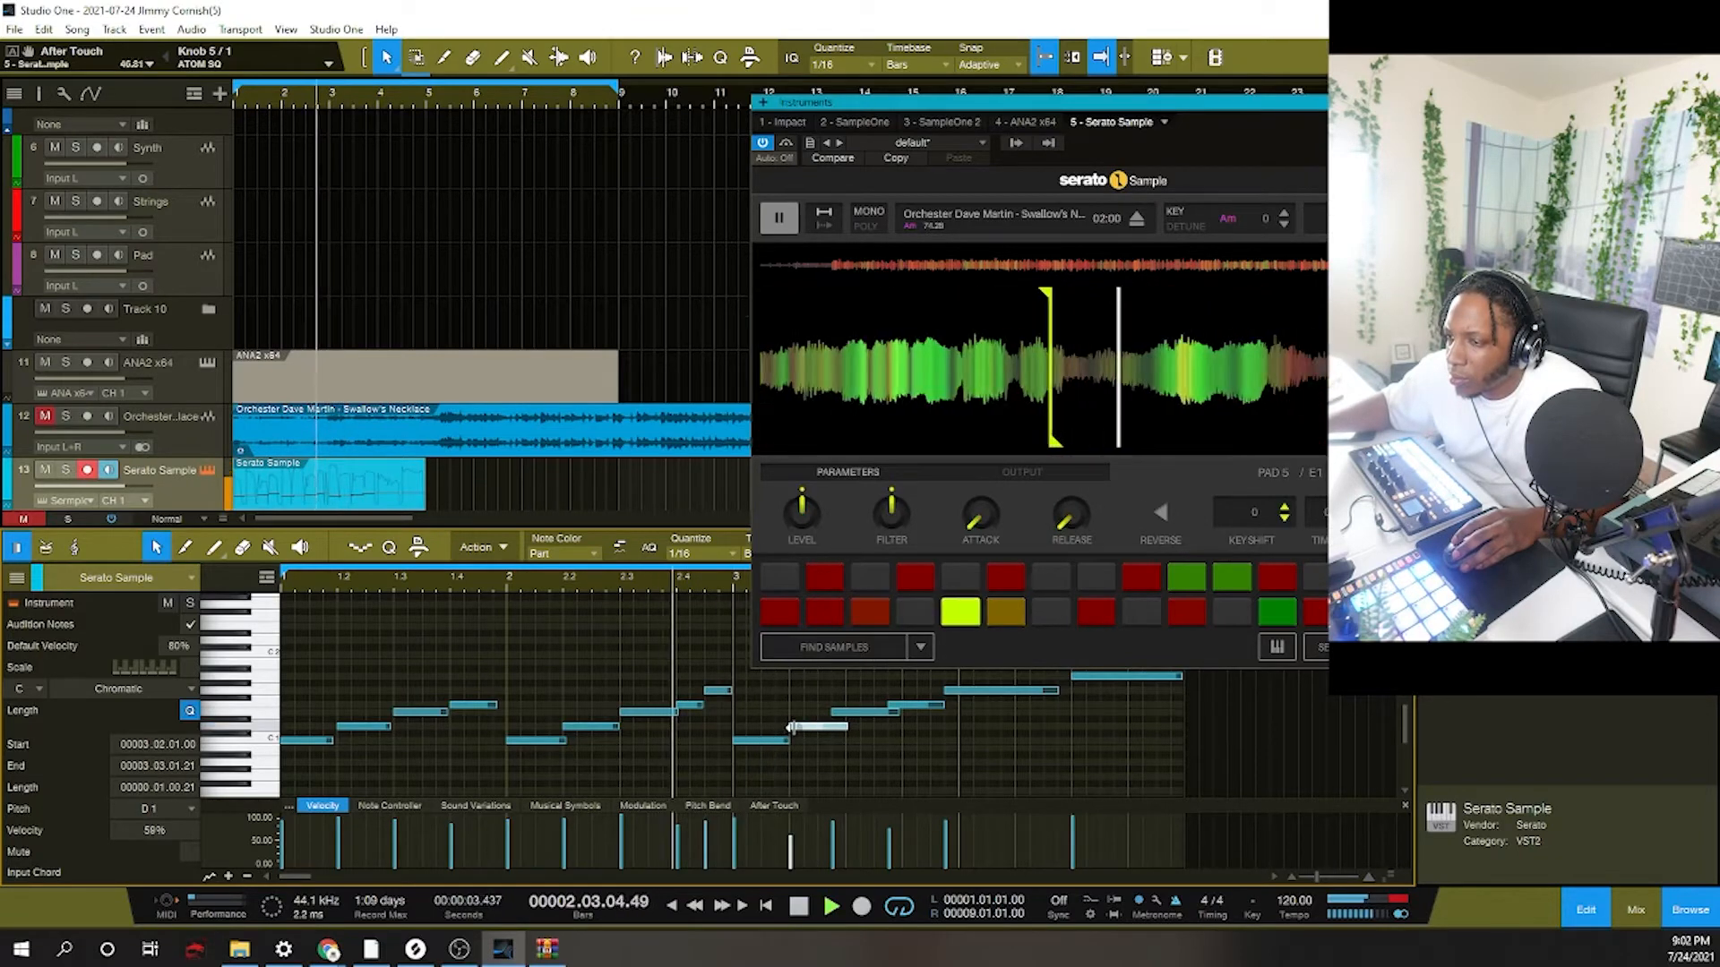
pyautogui.press('space')
pyautogui.click(845, 716)
pyautogui.press('space')
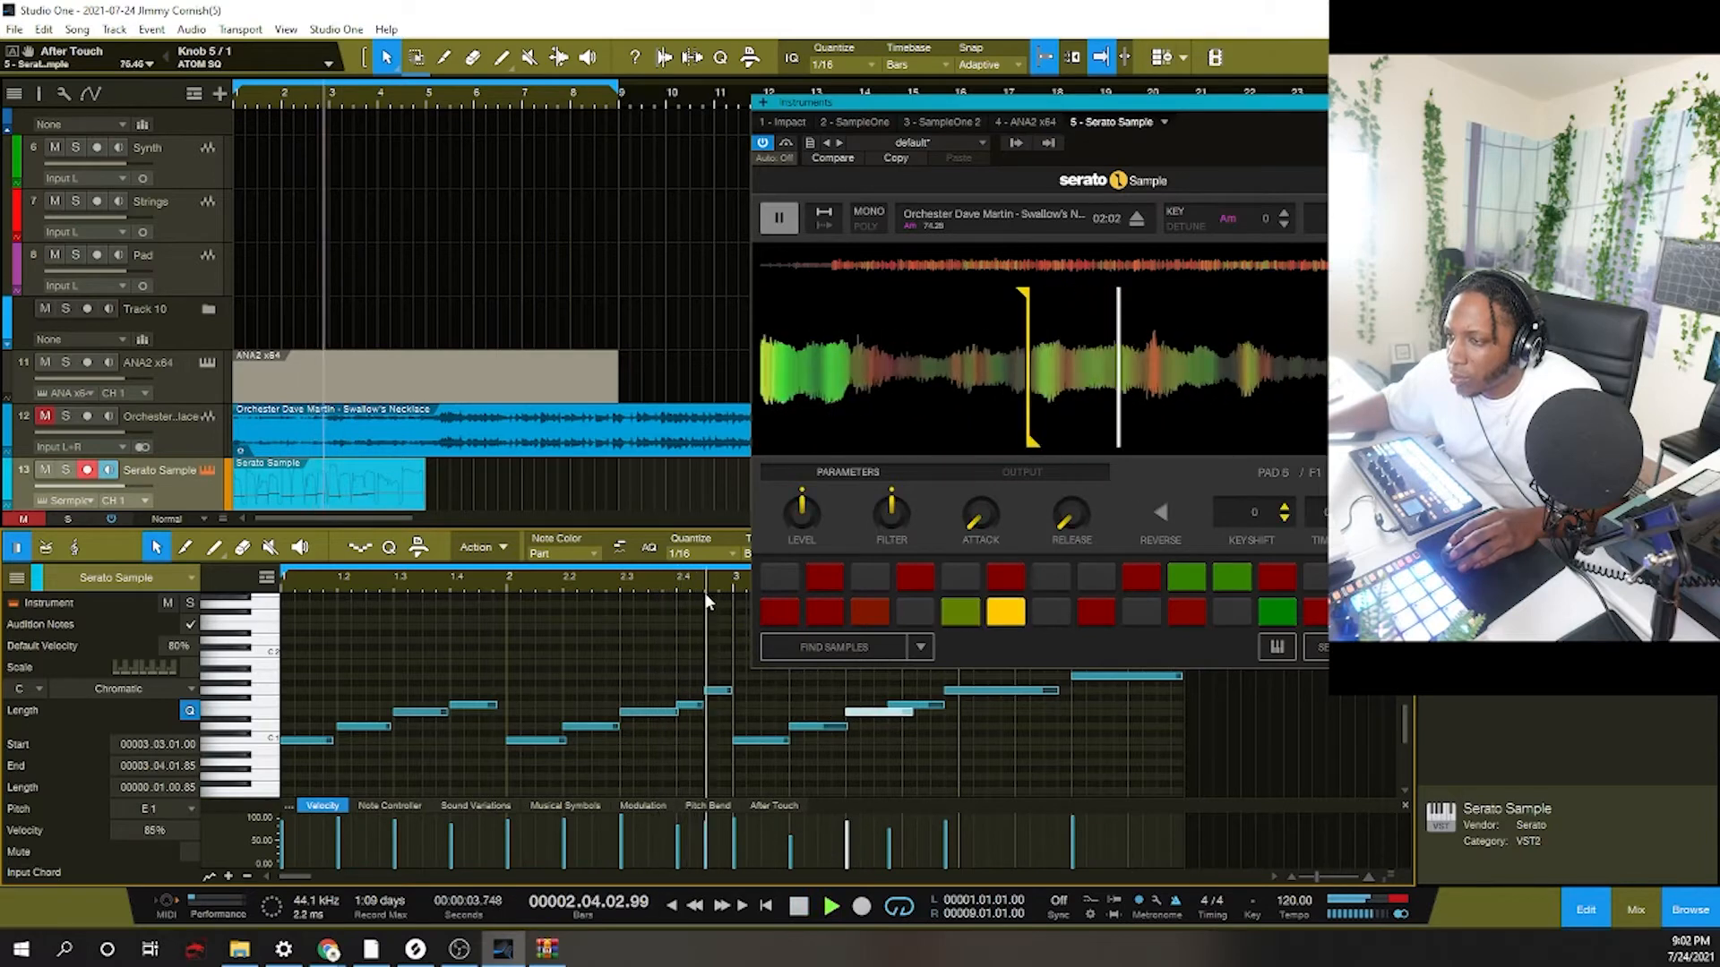
# Move bar 3's F1 note to beat 4 and the following long G1 note to 4.01.01.00.
pyautogui.moveTo(700, 589); pyautogui.dragTo(418, 588)
pyautogui.press('space')
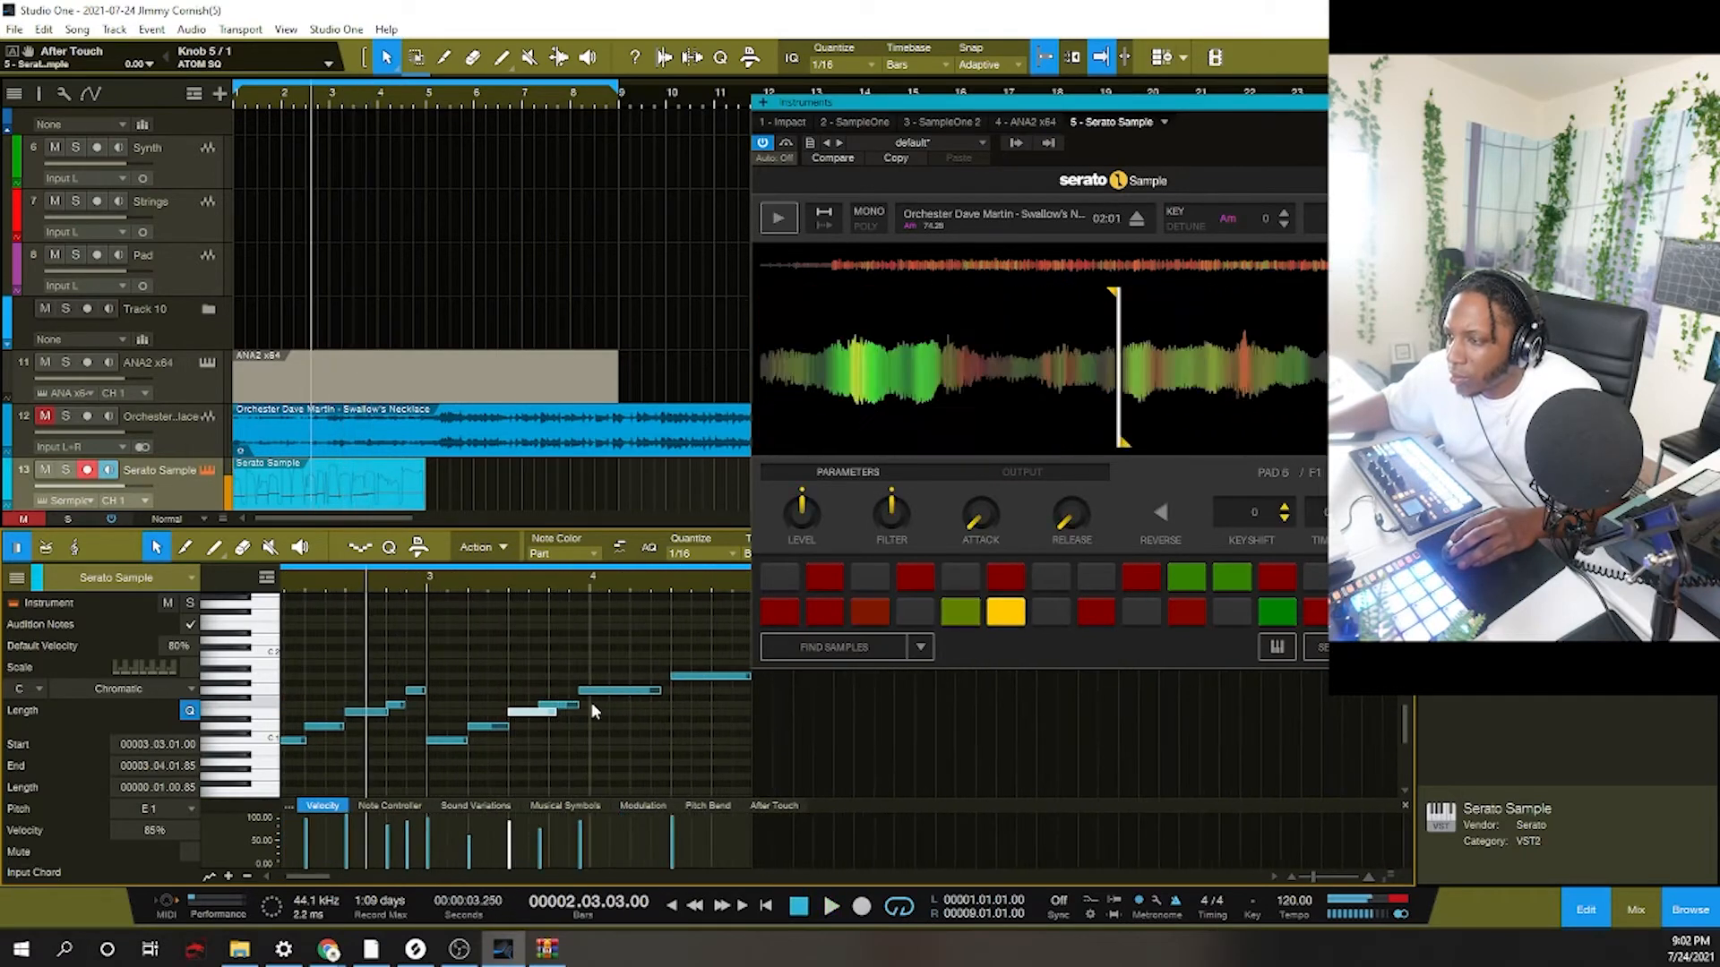
pyautogui.click(574, 705)
pyautogui.moveTo(602, 693); pyautogui.dragTo(640, 695)
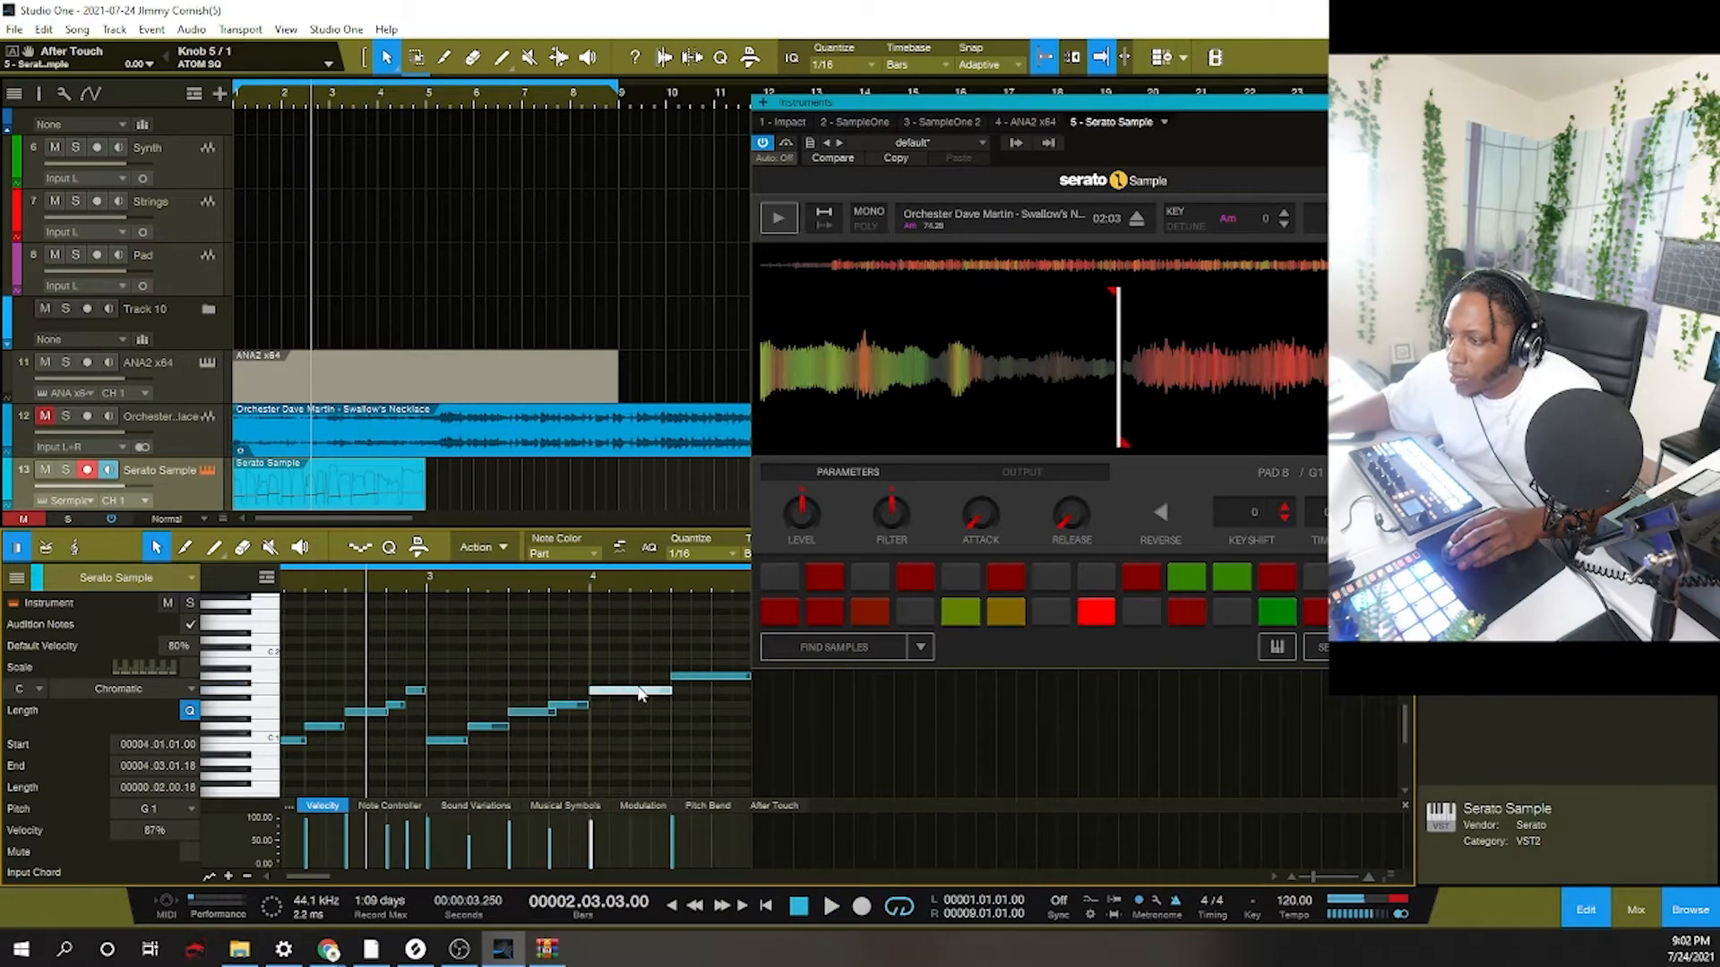
pyautogui.press('space')
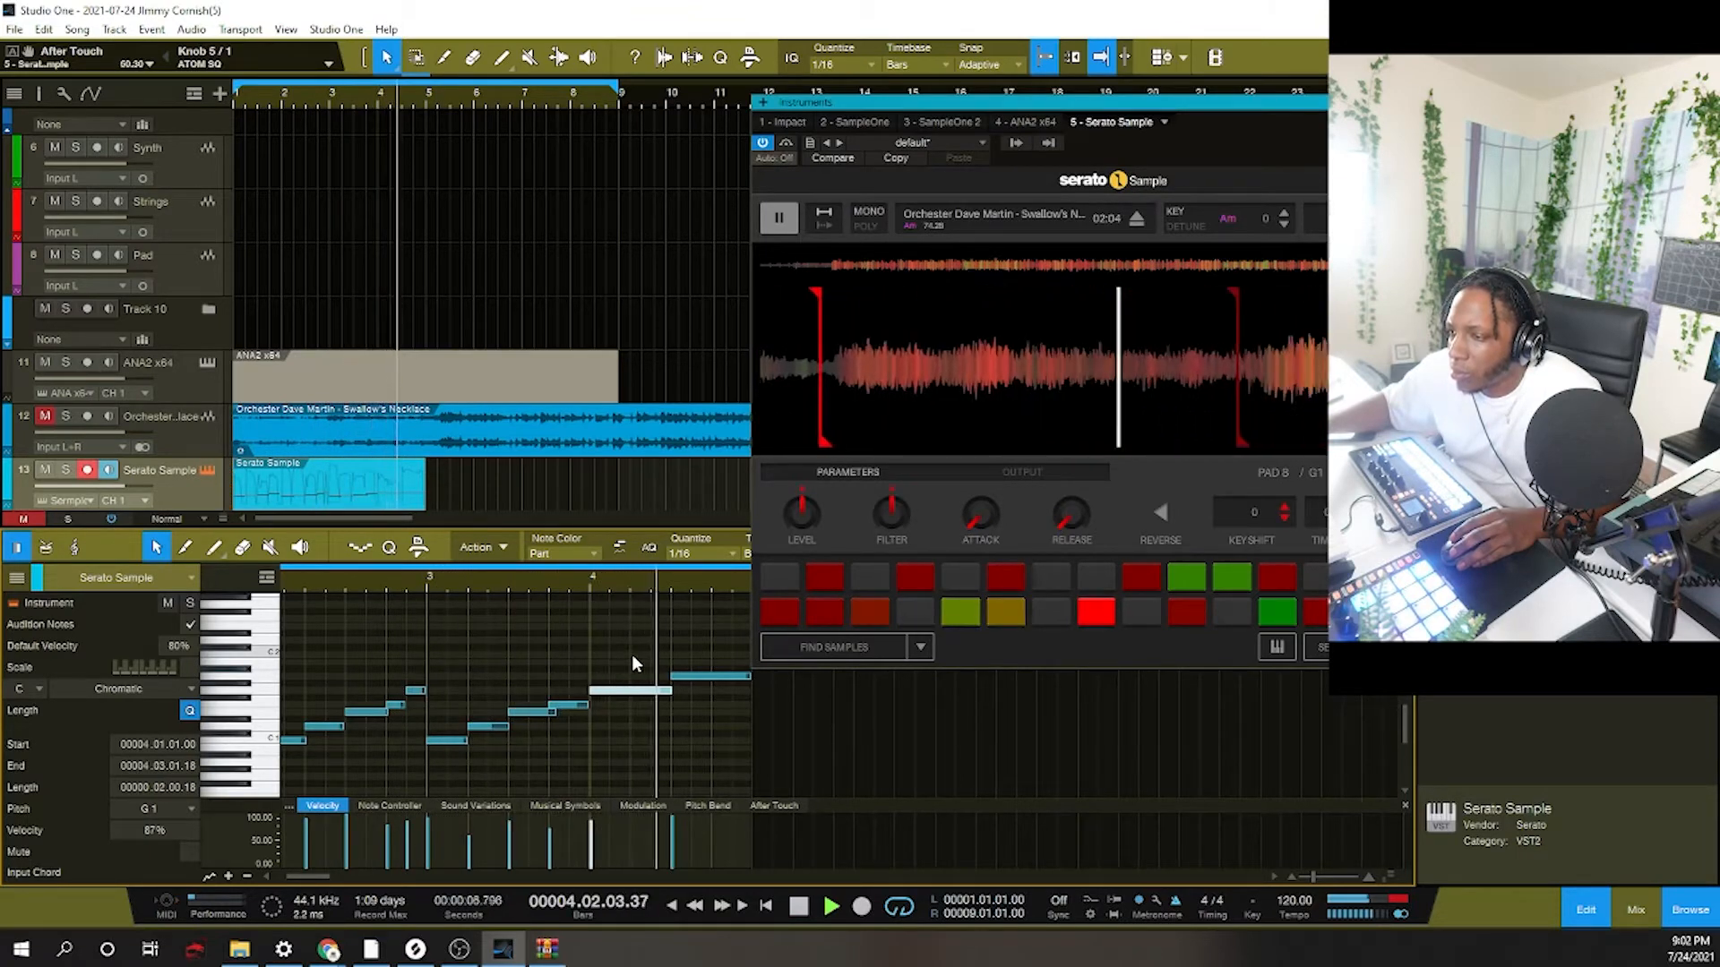
# Duplicate the four-bar Serato Sample part to fill bars 5 through 8 and play the result from the start.
pyautogui.press('d')
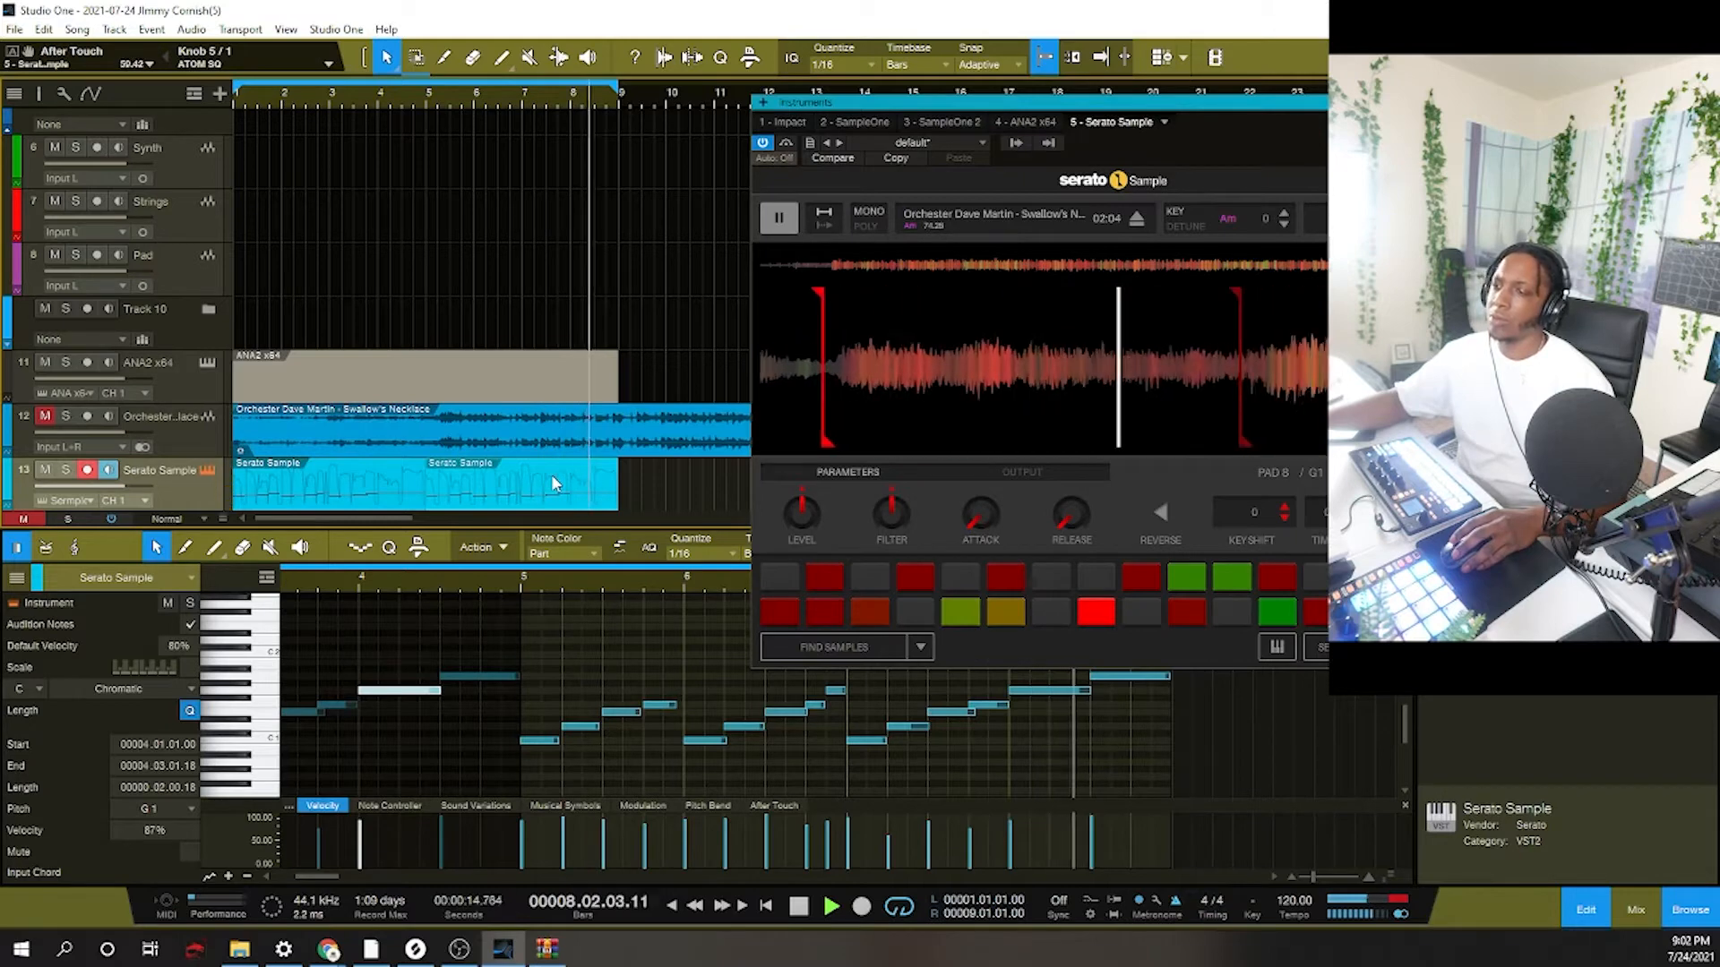
pyautogui.press('space')
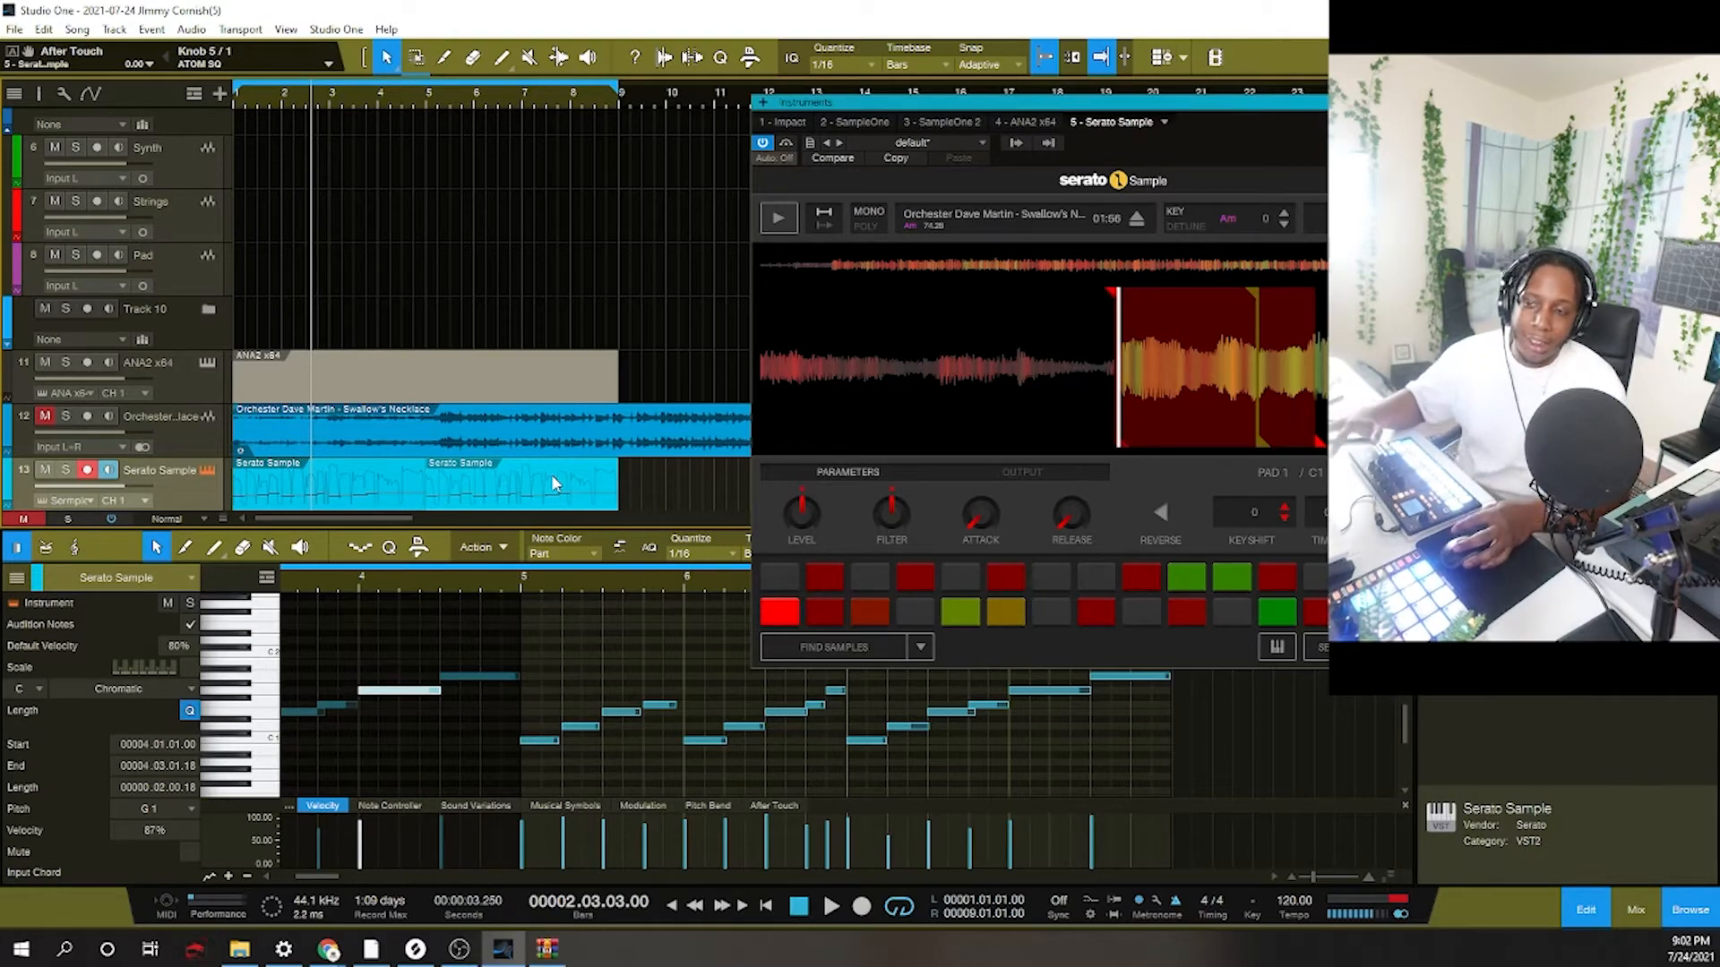
pyautogui.press(',')
pyautogui.press('space')
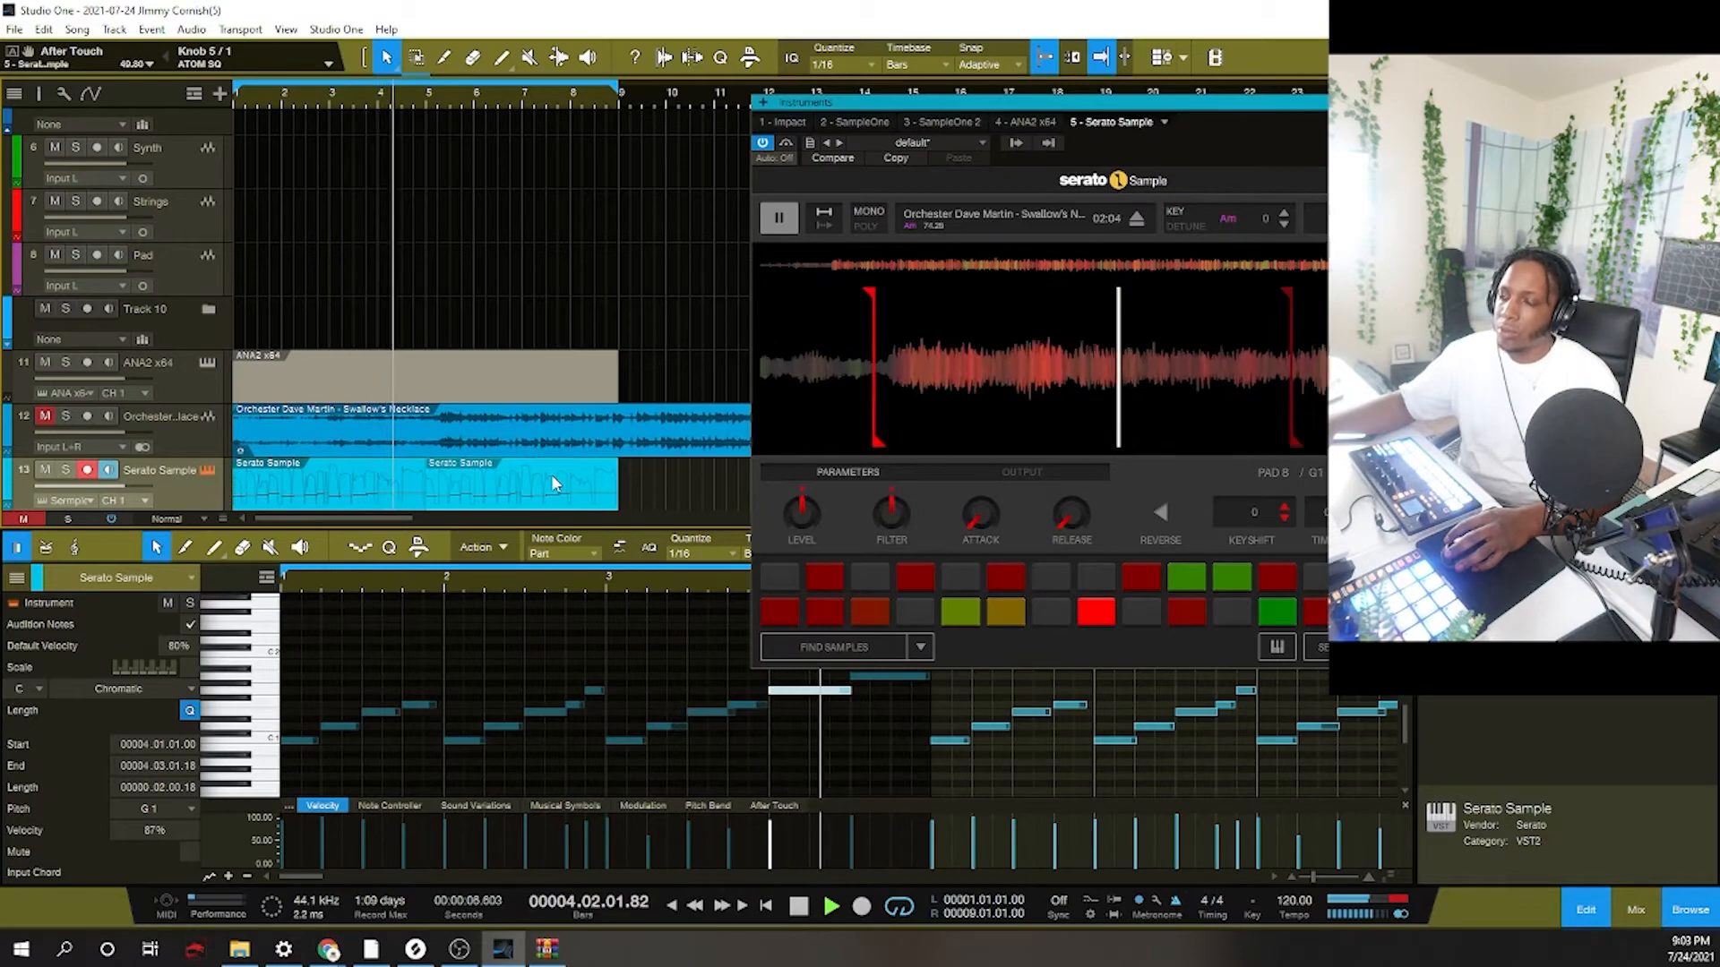
pyautogui.press('space')
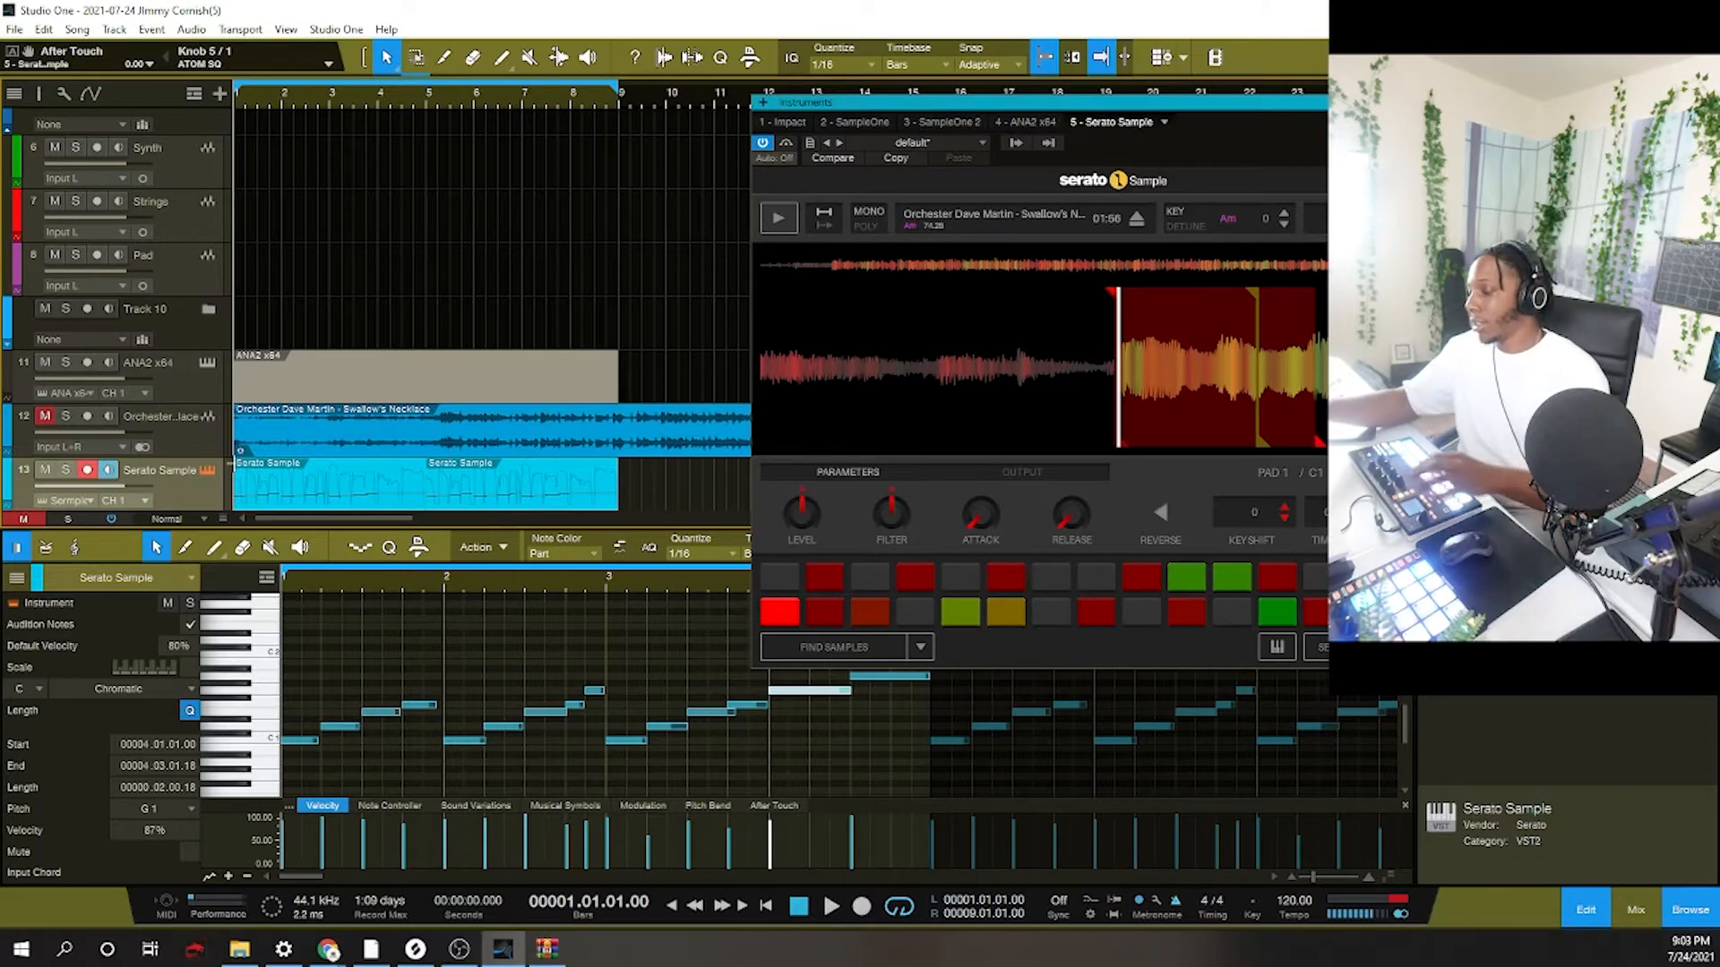
# Bounce both Serato Sample parts to a new audio track and rename that track CHOP 1.
pyautogui.hotkey('ctrl', 'b')
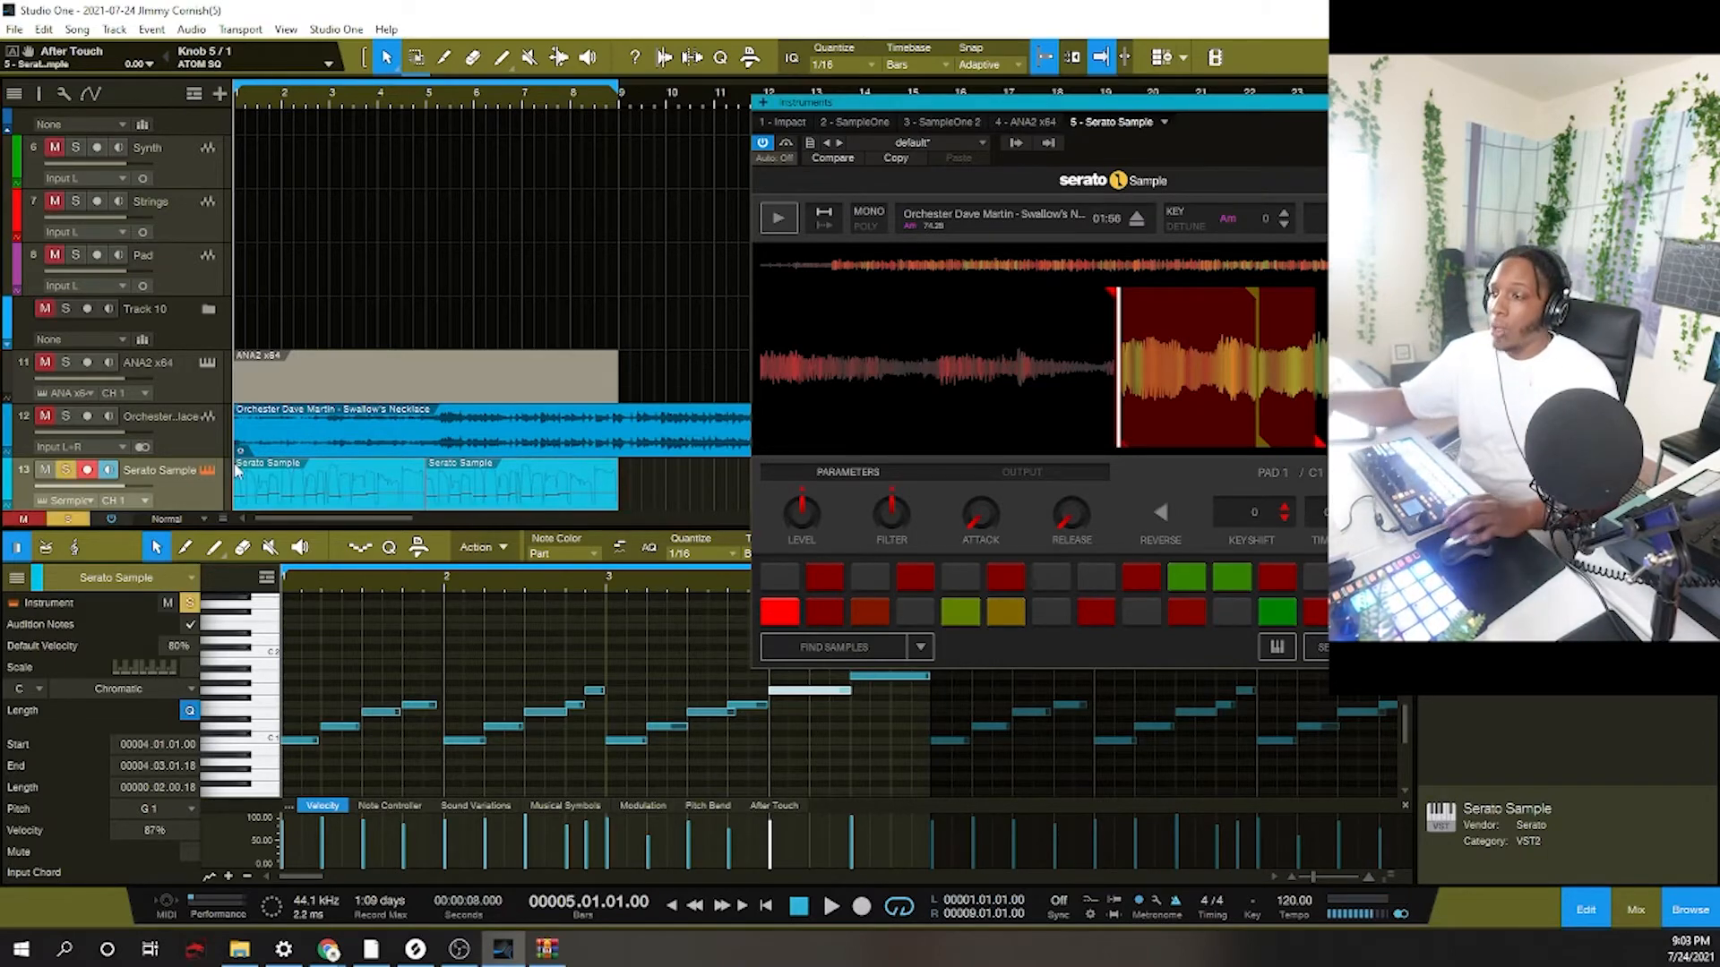
pyautogui.scroll(-1, 292, 428)
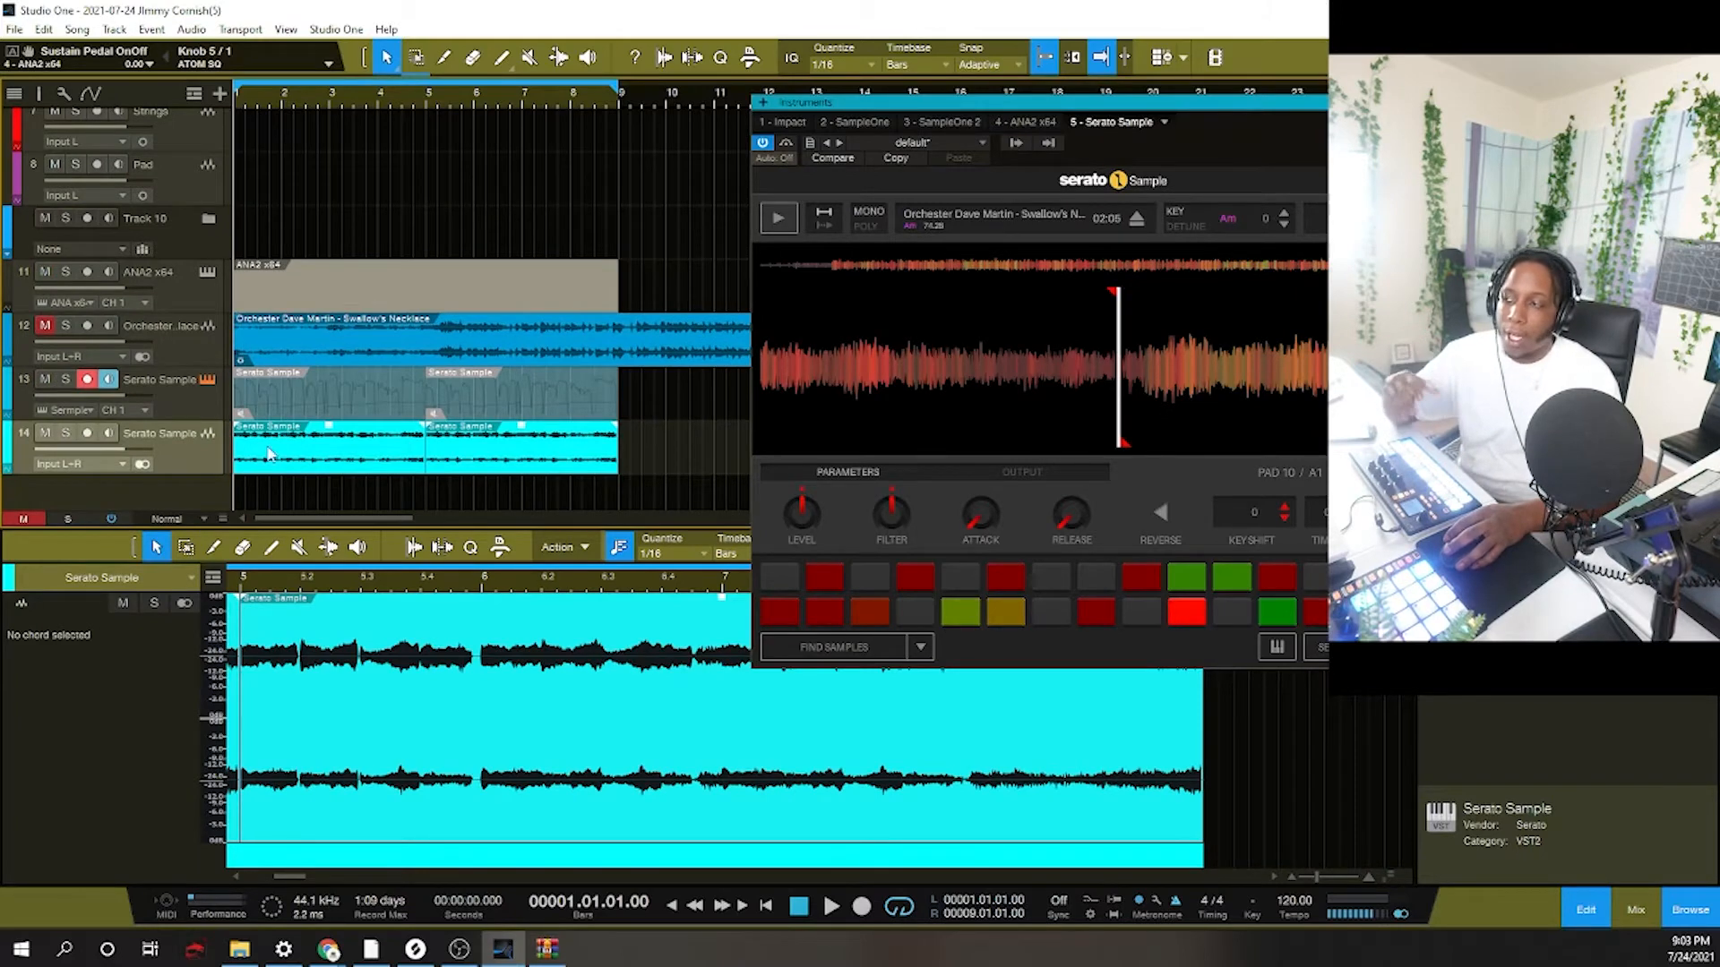
pyautogui.write('c')
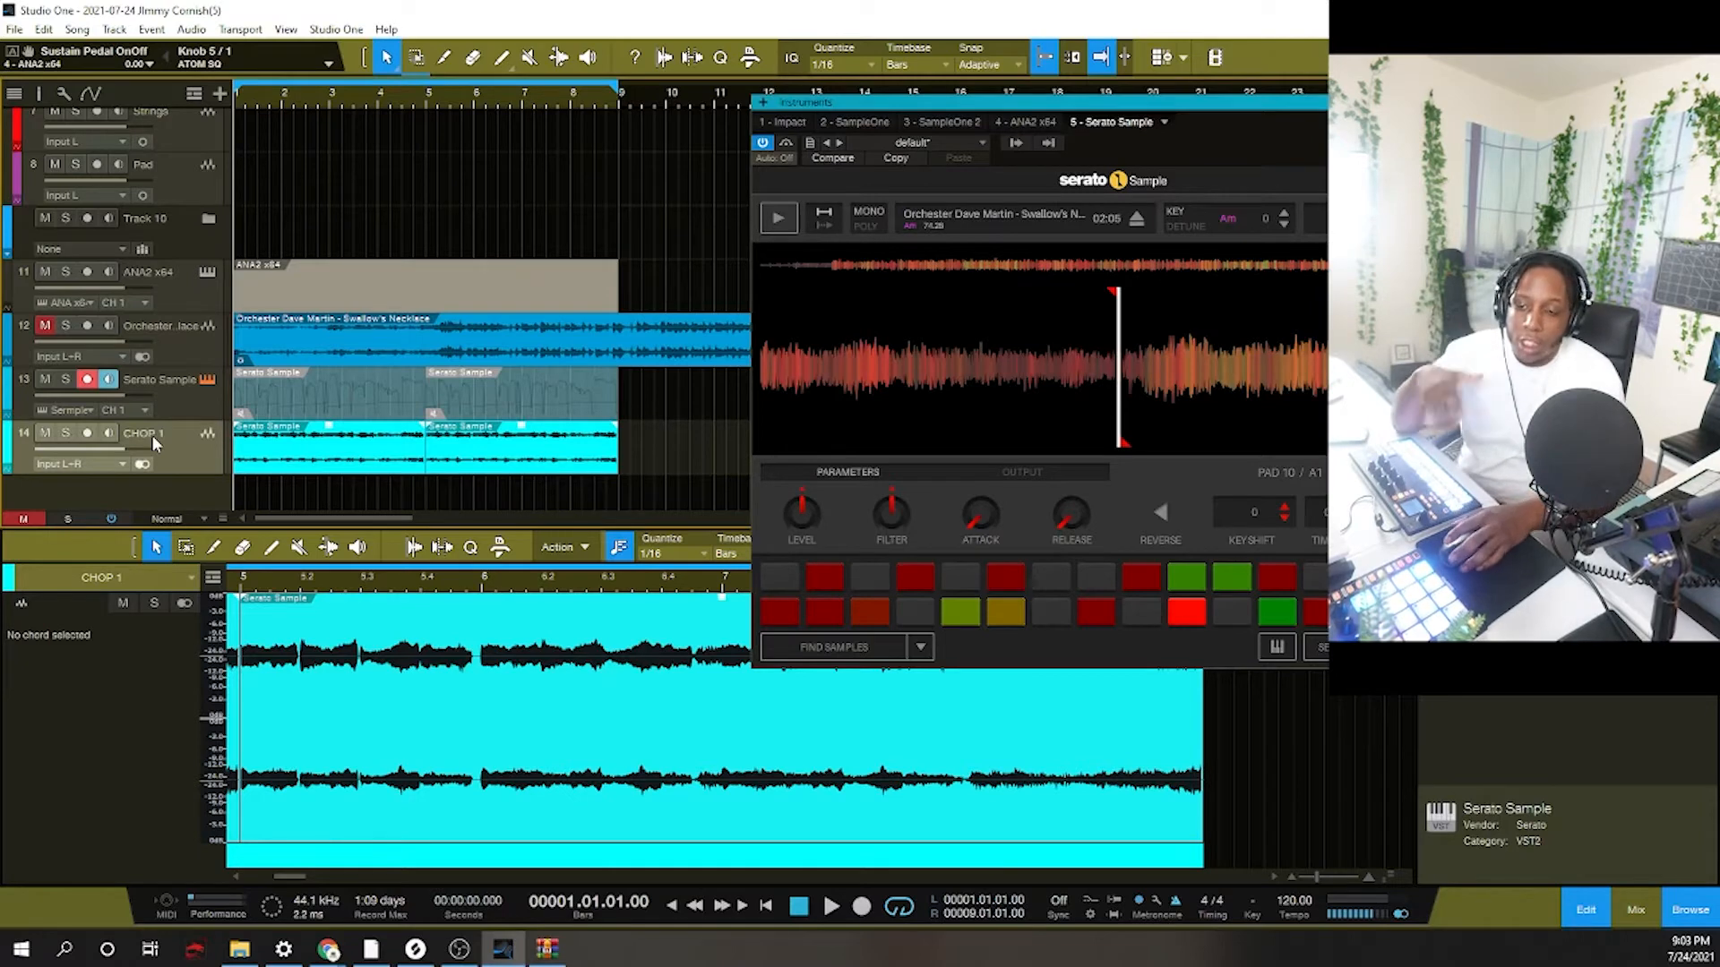
# Delete the muted Serato Sample note parts from track 13 and close the instrument window.
pyautogui.click(381, 415)
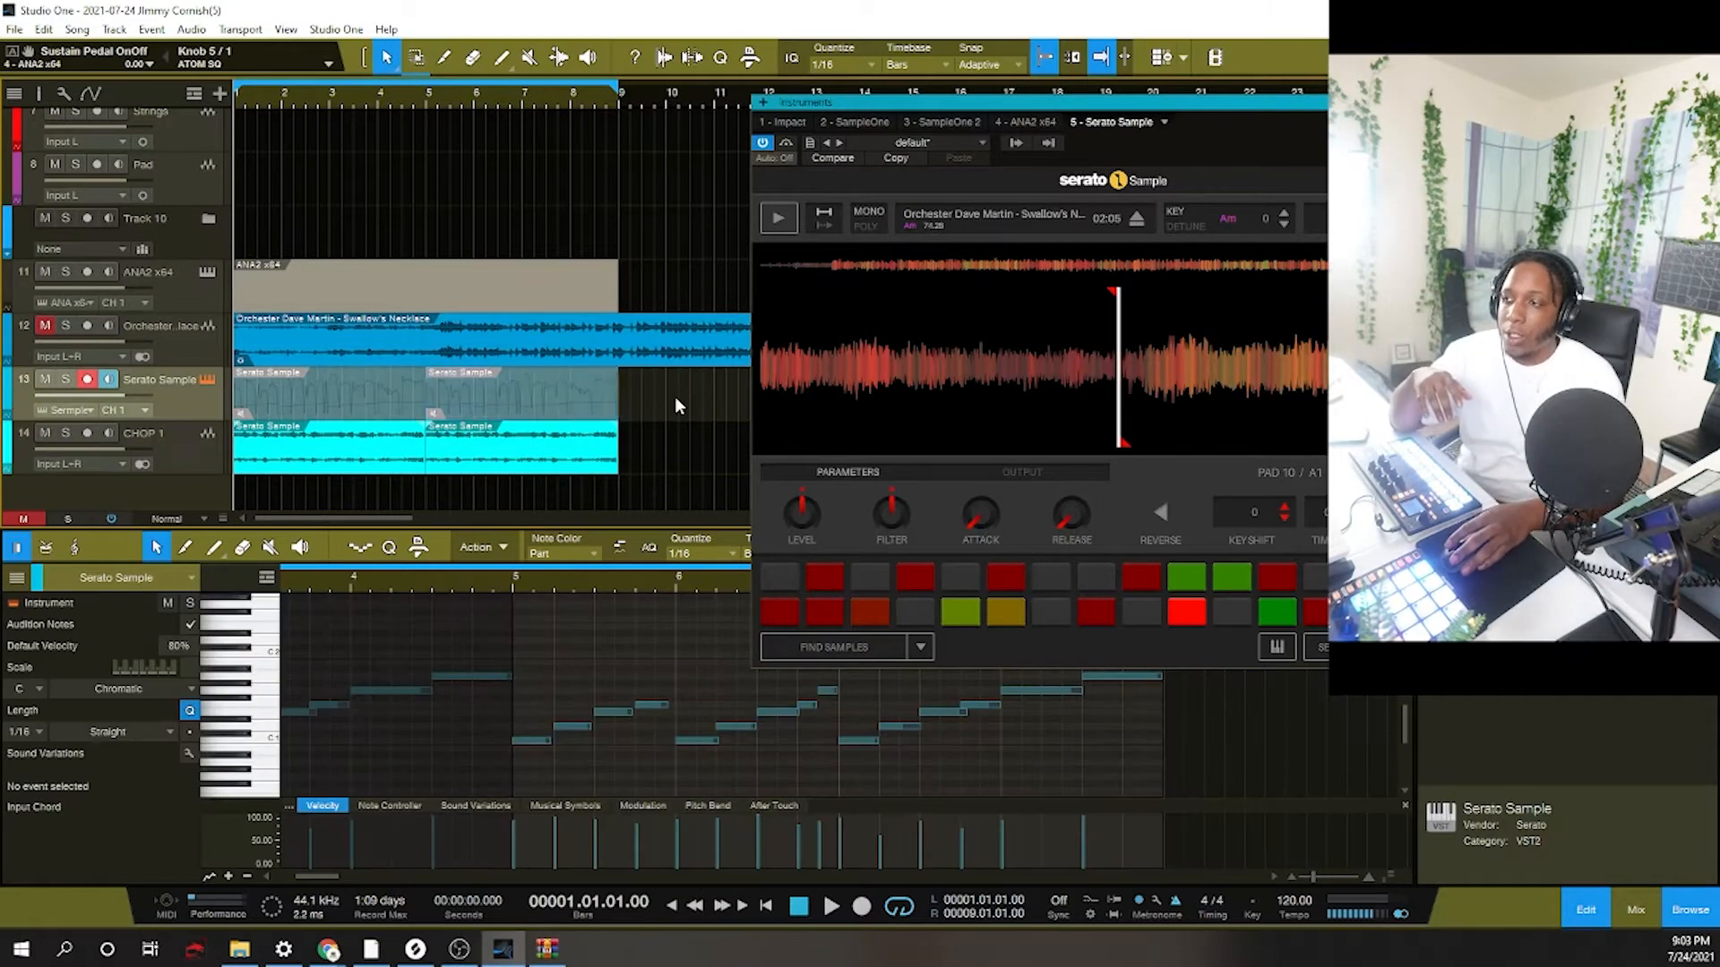
pyautogui.press('Delete')
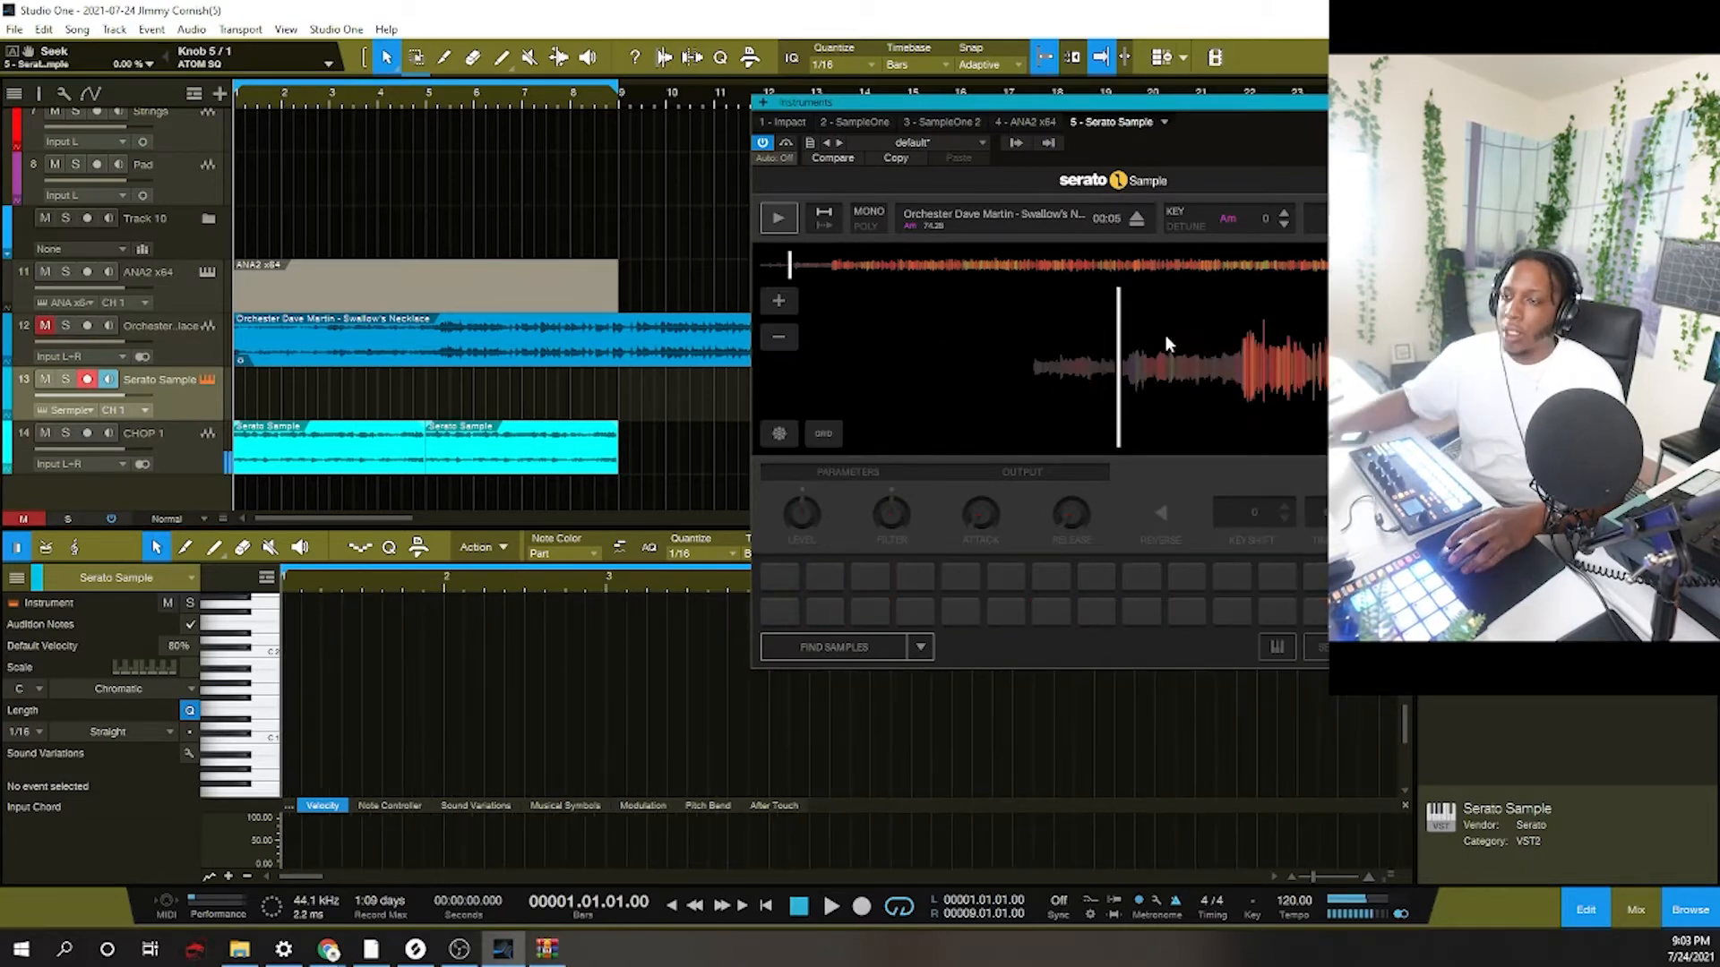
pyautogui.click(1475, 102)
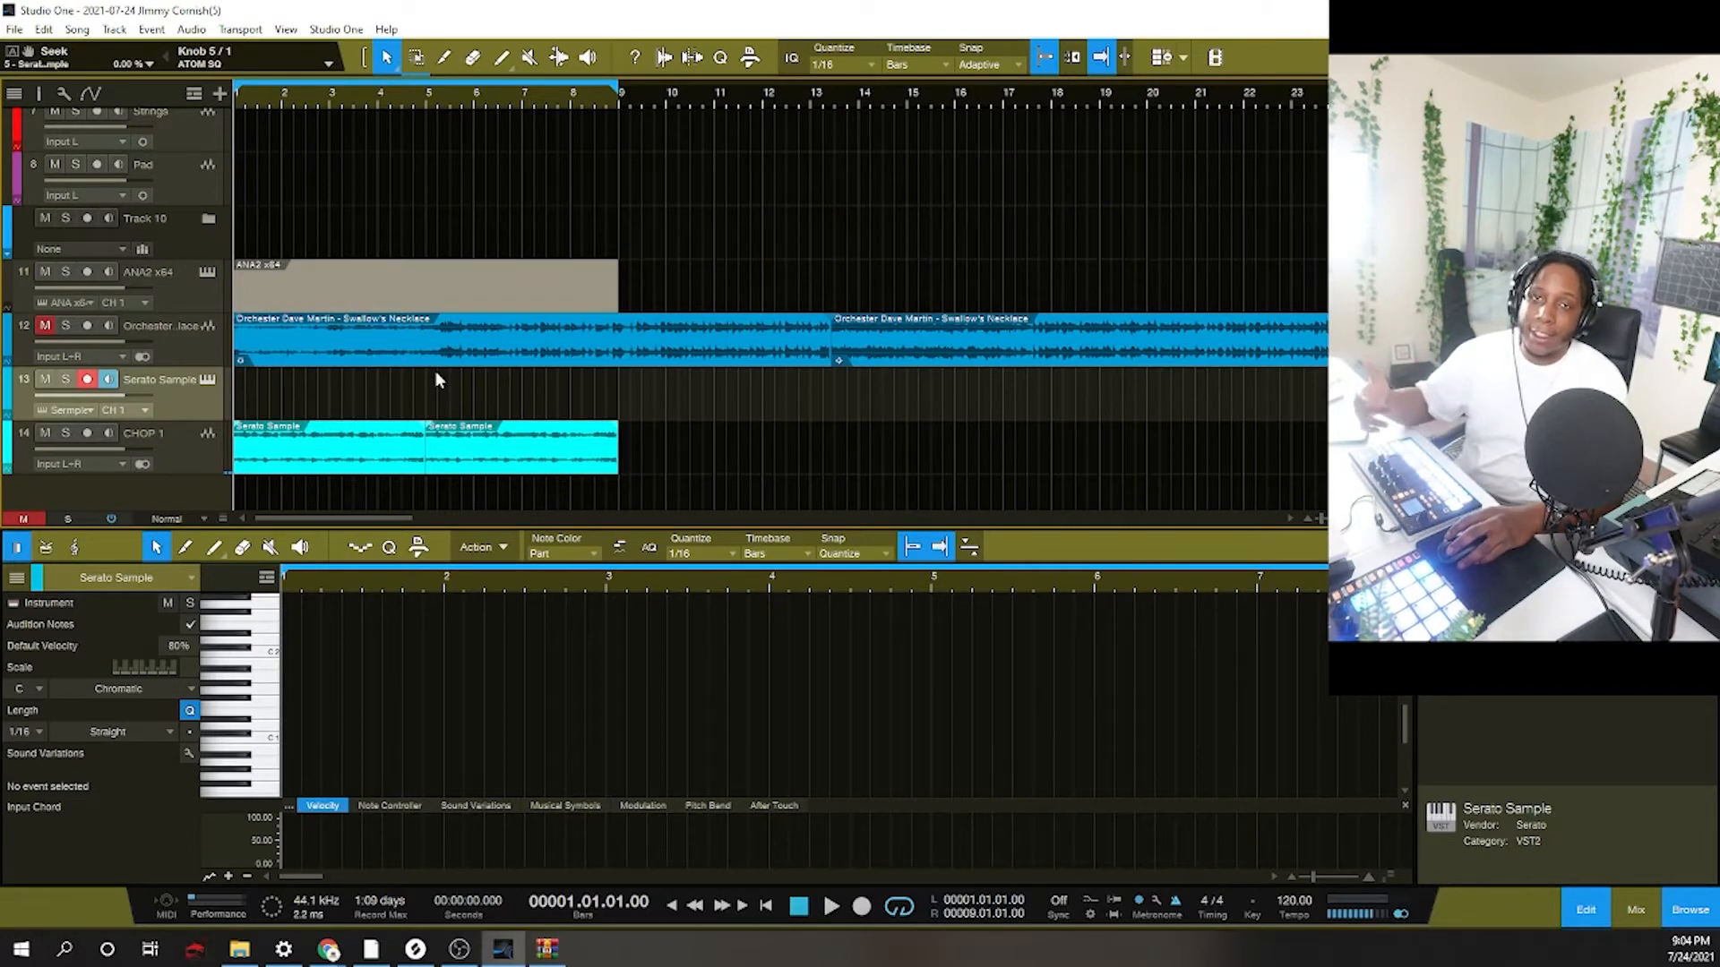
# Solo the Swallow's Necklace track, trim the silence before its first sound, and slide the event back to bar 1.
pyautogui.click(66, 327)
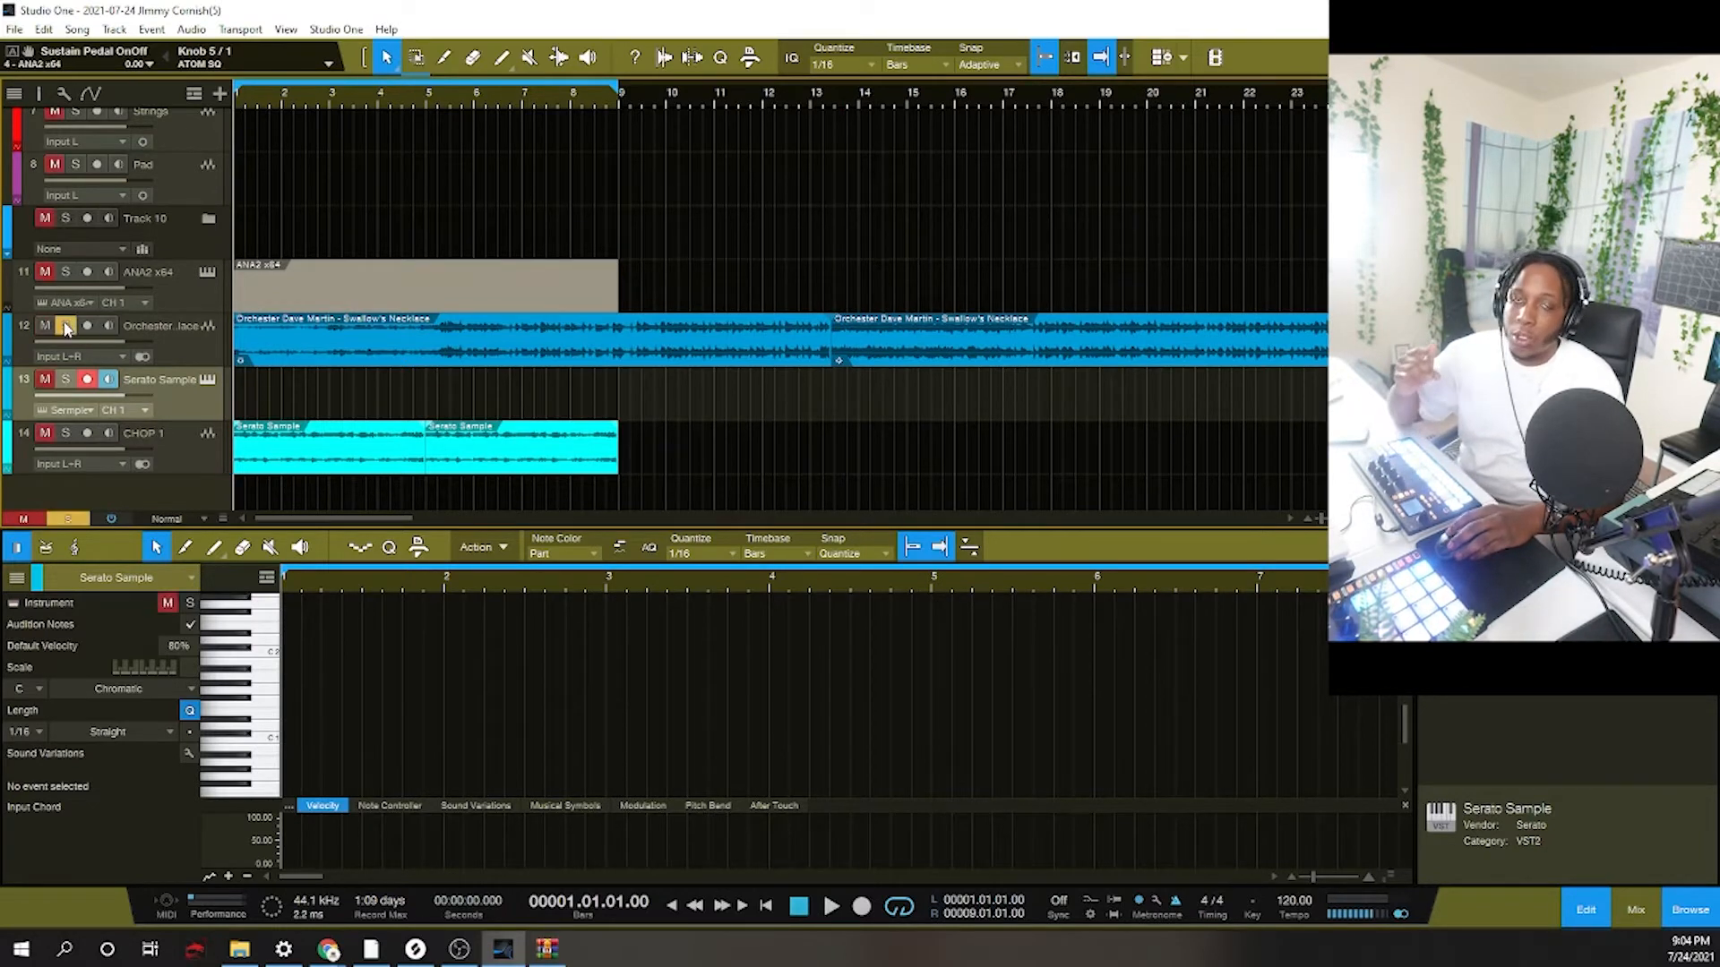
pyautogui.click(387, 370)
pyautogui.moveTo(265, 588); pyautogui.dragTo(577, 629)
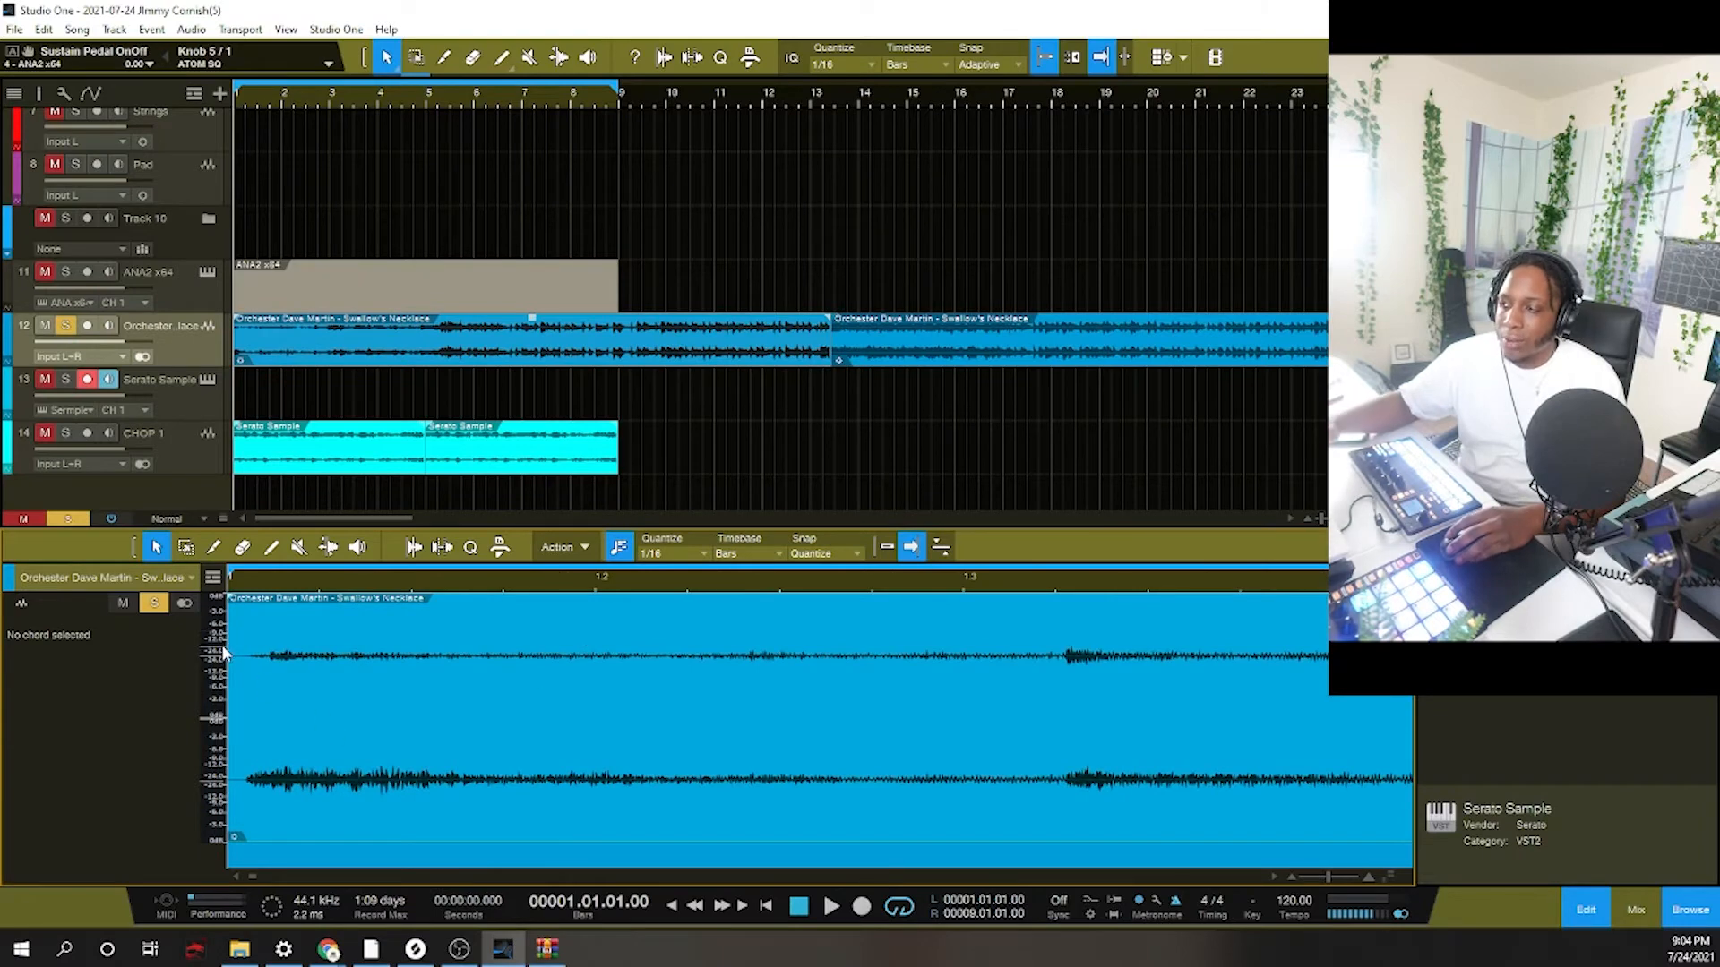
pyautogui.moveTo(224, 645)
pyautogui.mouseDown()
pyautogui.moveTo(313, 650)
pyautogui.moveTo(248, 652)
pyautogui.mouseUp()
pyautogui.moveTo(430, 657); pyautogui.dragTo(365, 655)
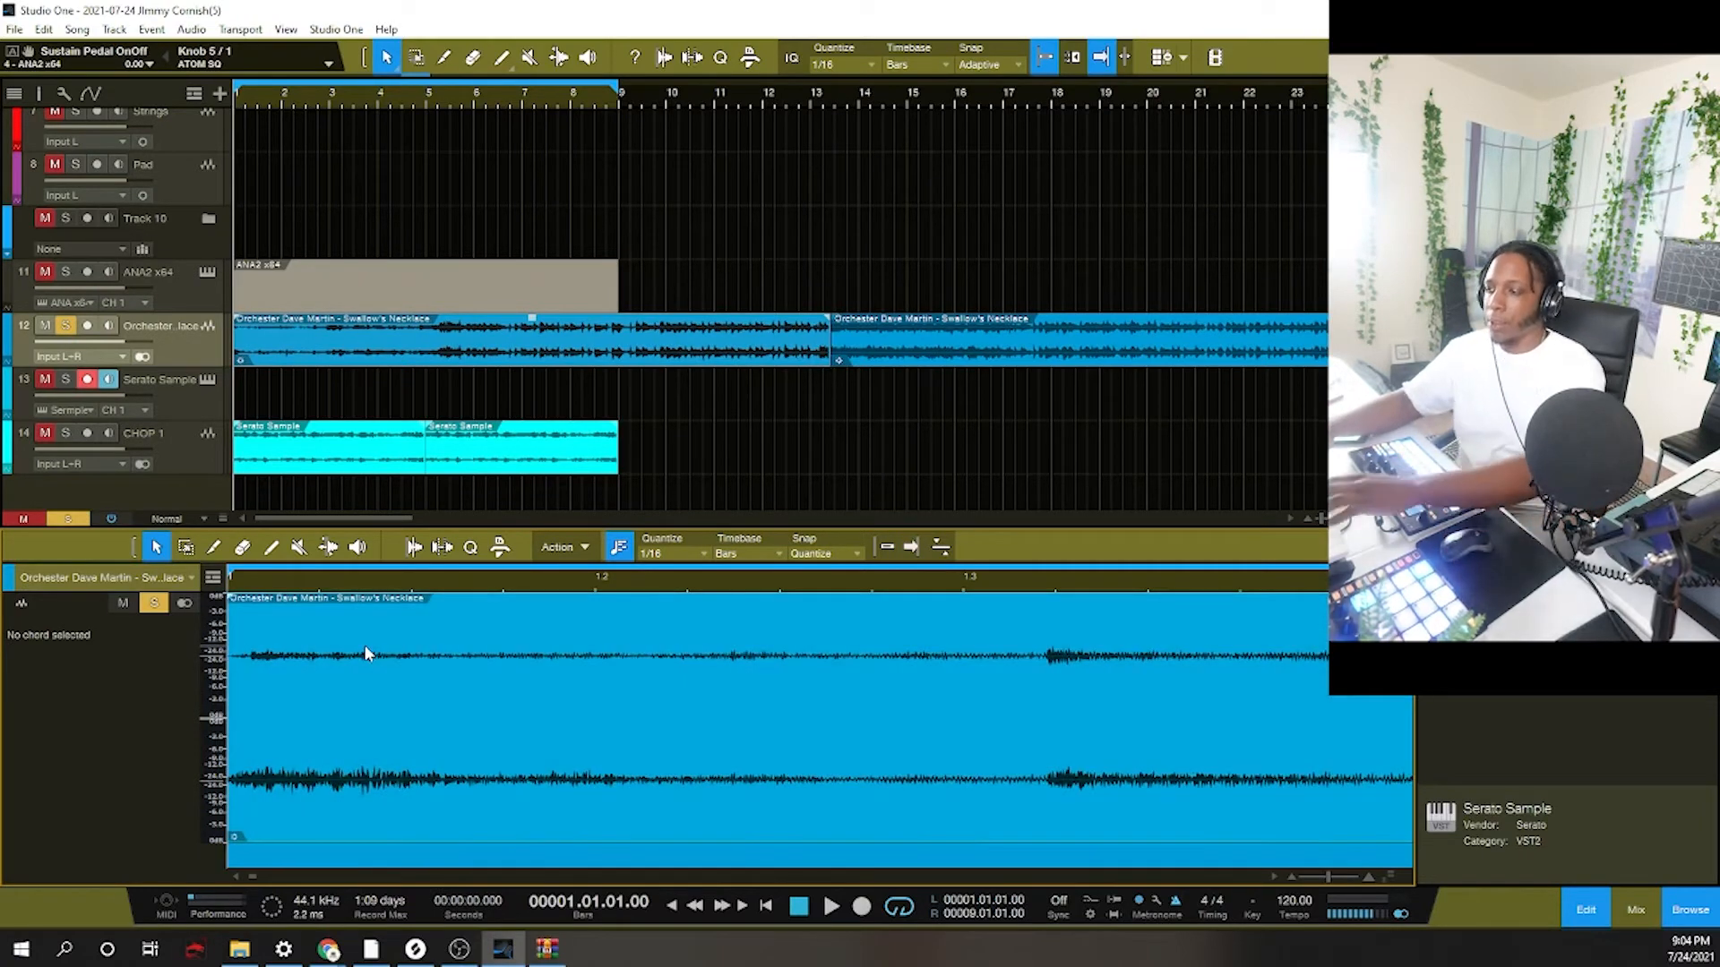
# Play the soloed Swallow's Necklace song from bar 1 and examine the waveform of its opening bars.
pyautogui.press('space')
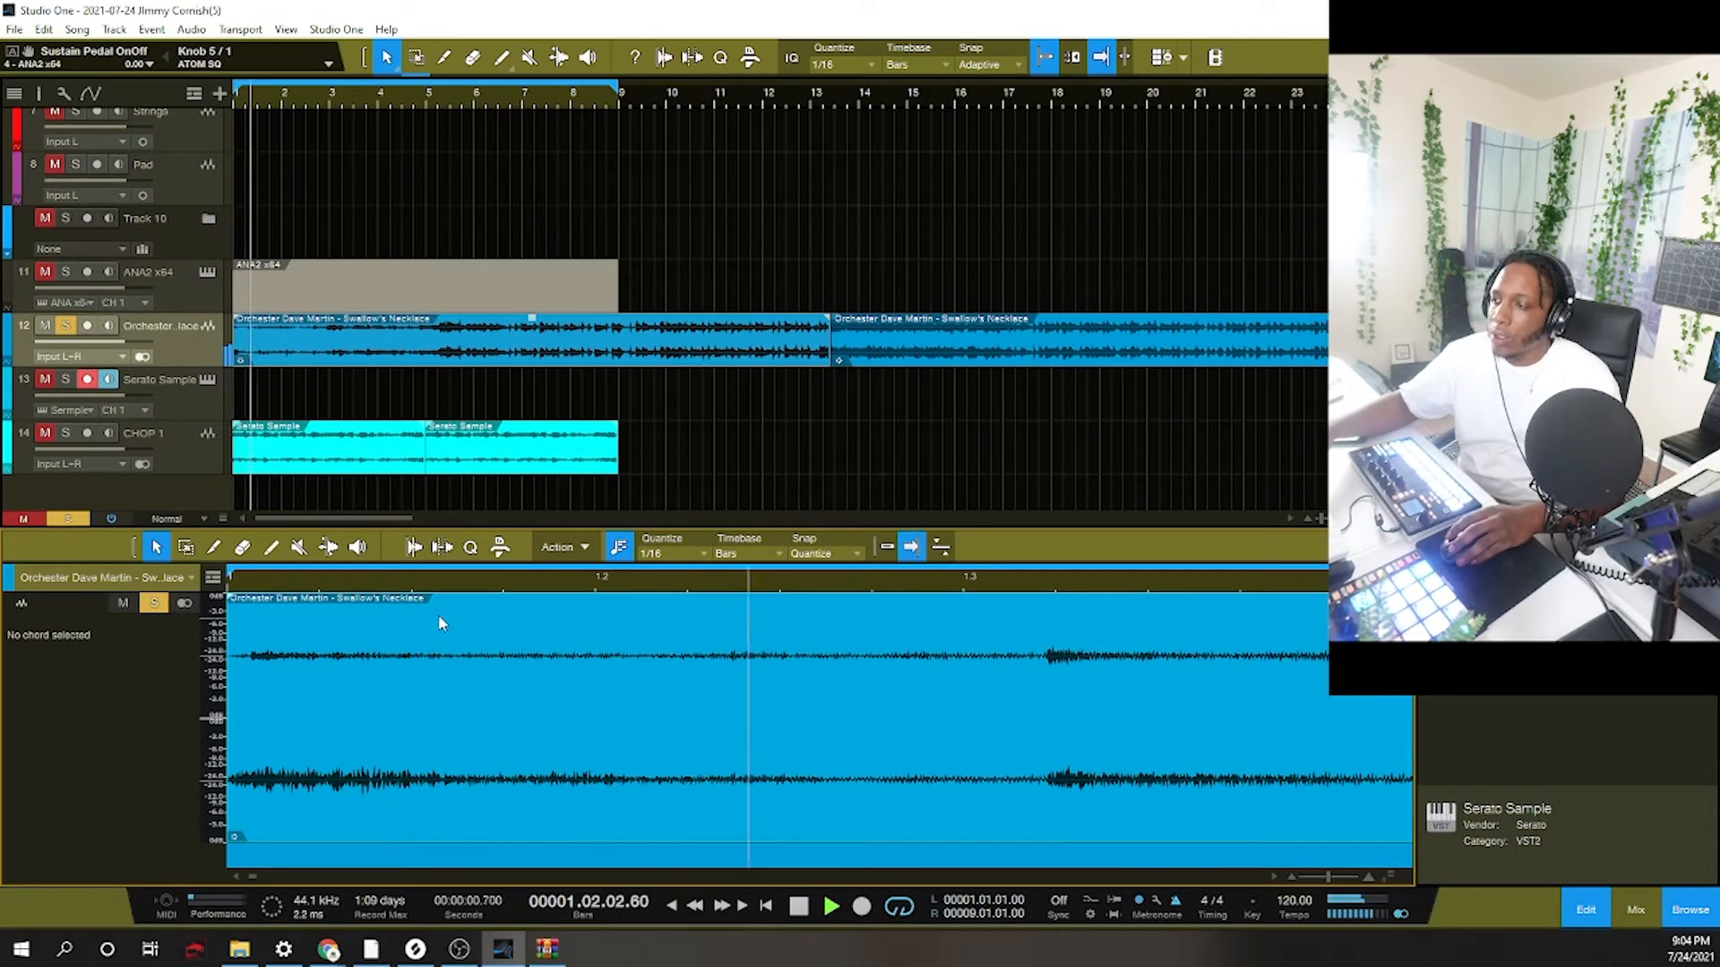
pyautogui.press('space')
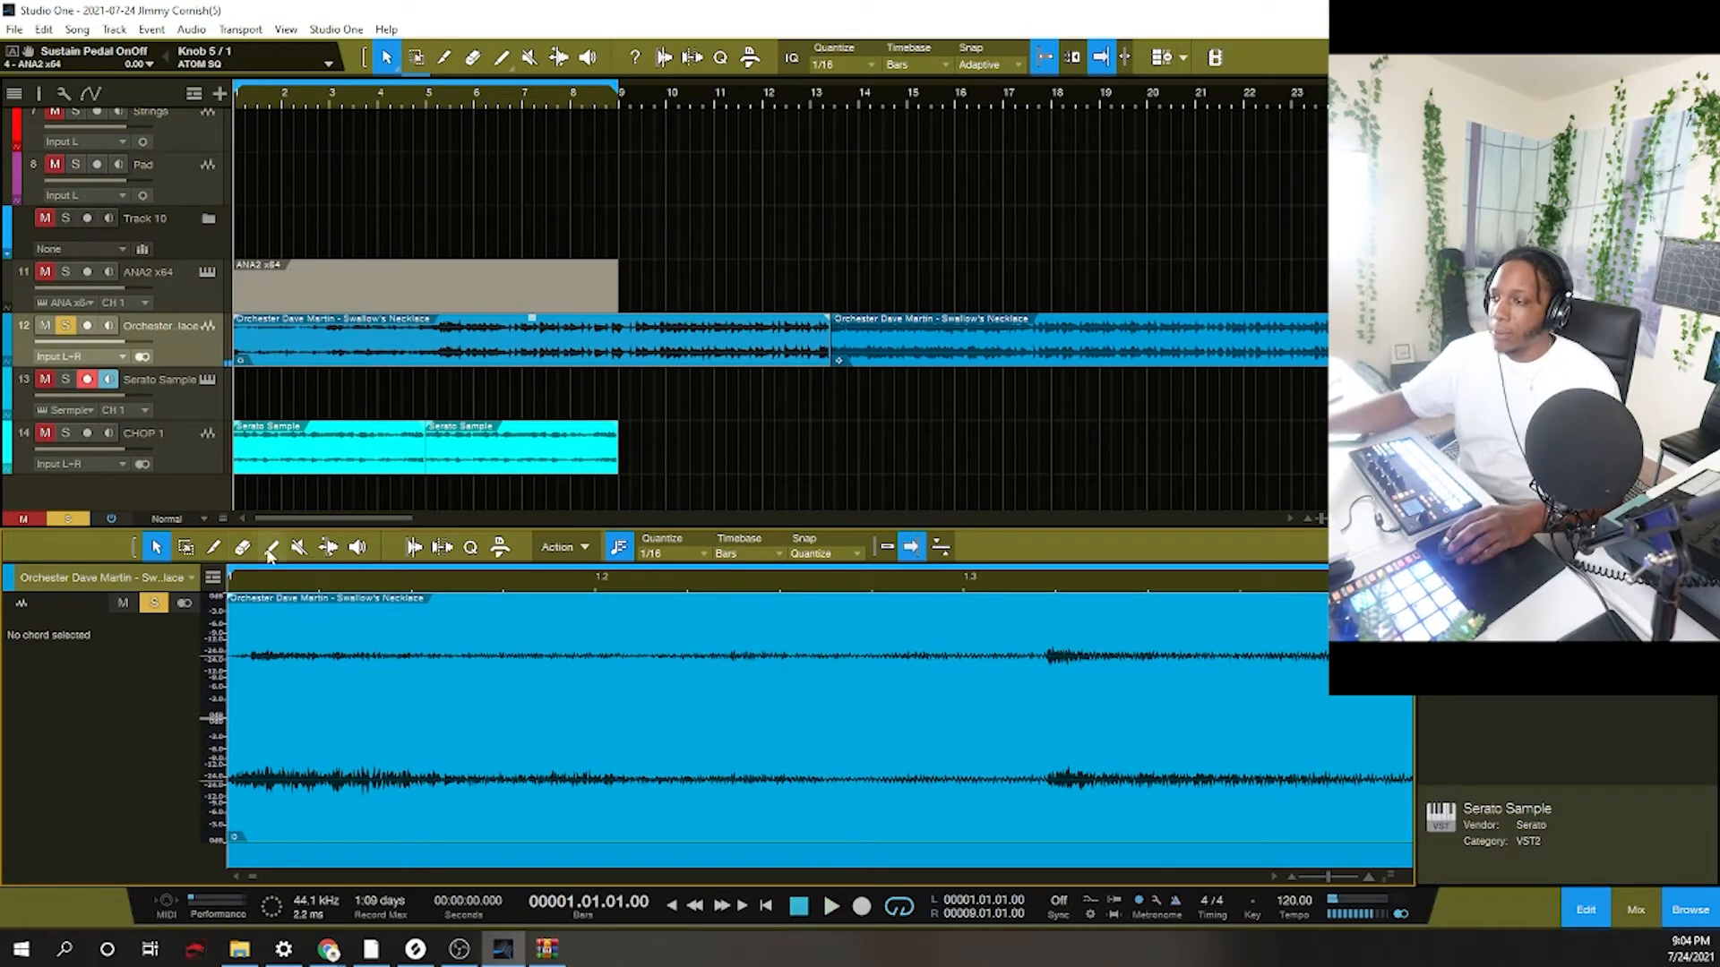
pyautogui.press('space')
pyautogui.moveTo(409, 582); pyautogui.dragTo(178, 512)
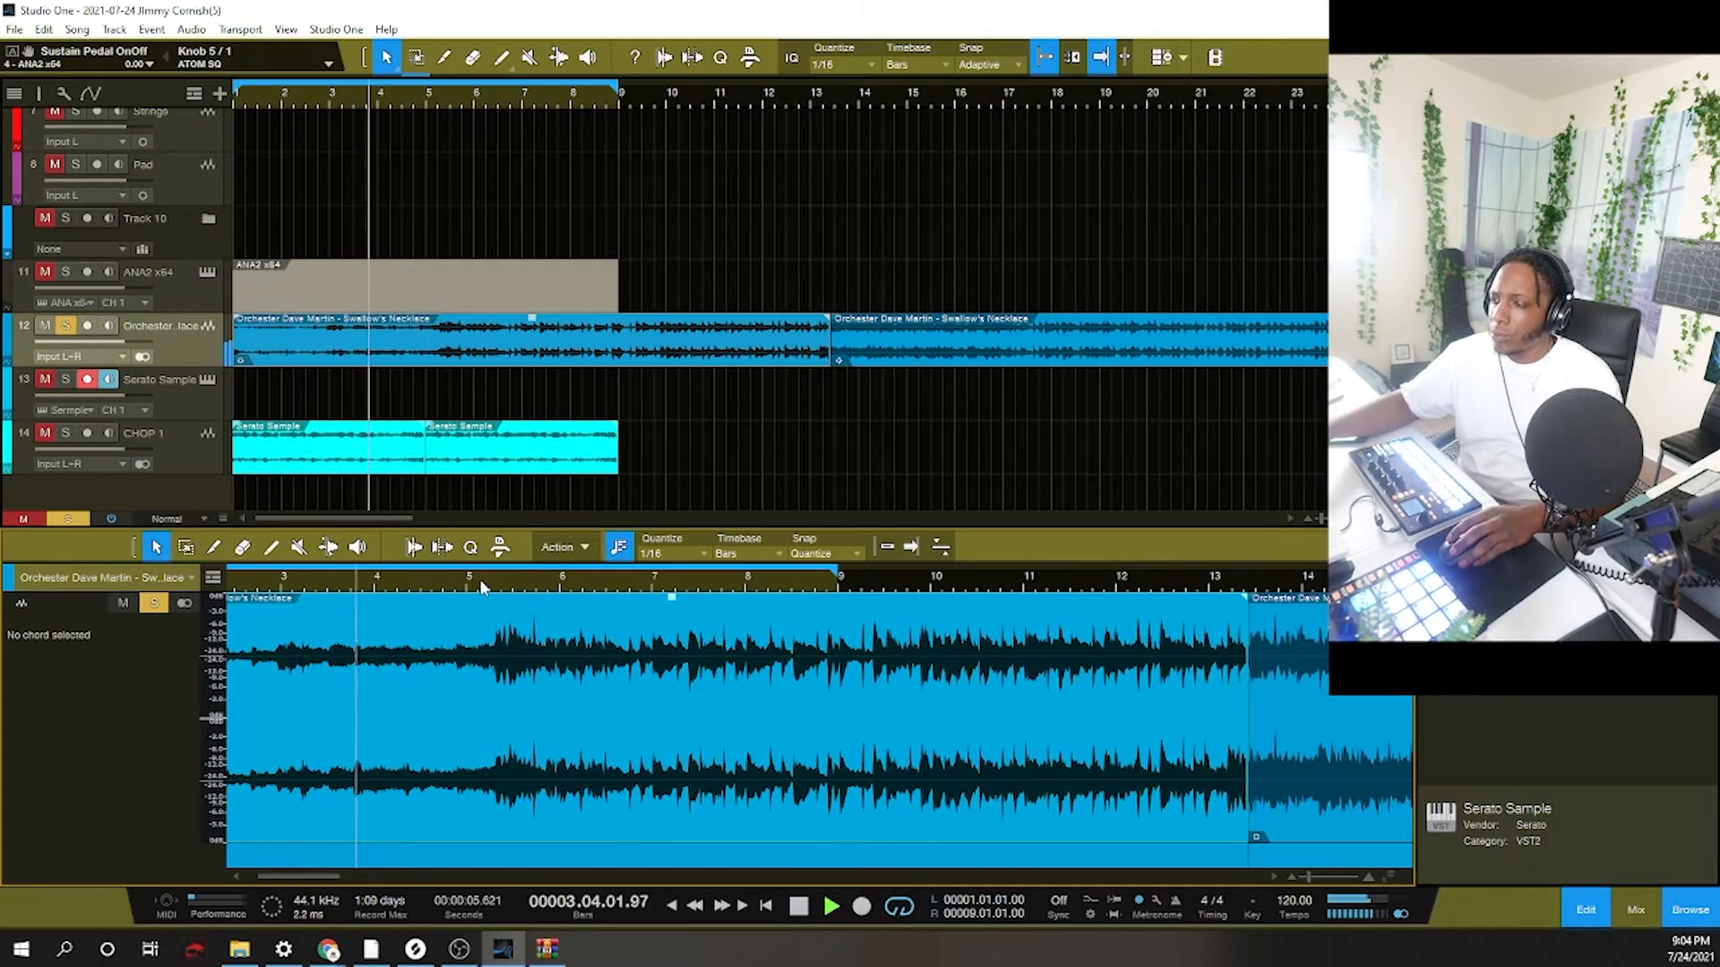
pyautogui.moveTo(505, 594); pyautogui.dragTo(531, 613)
pyautogui.press('space')
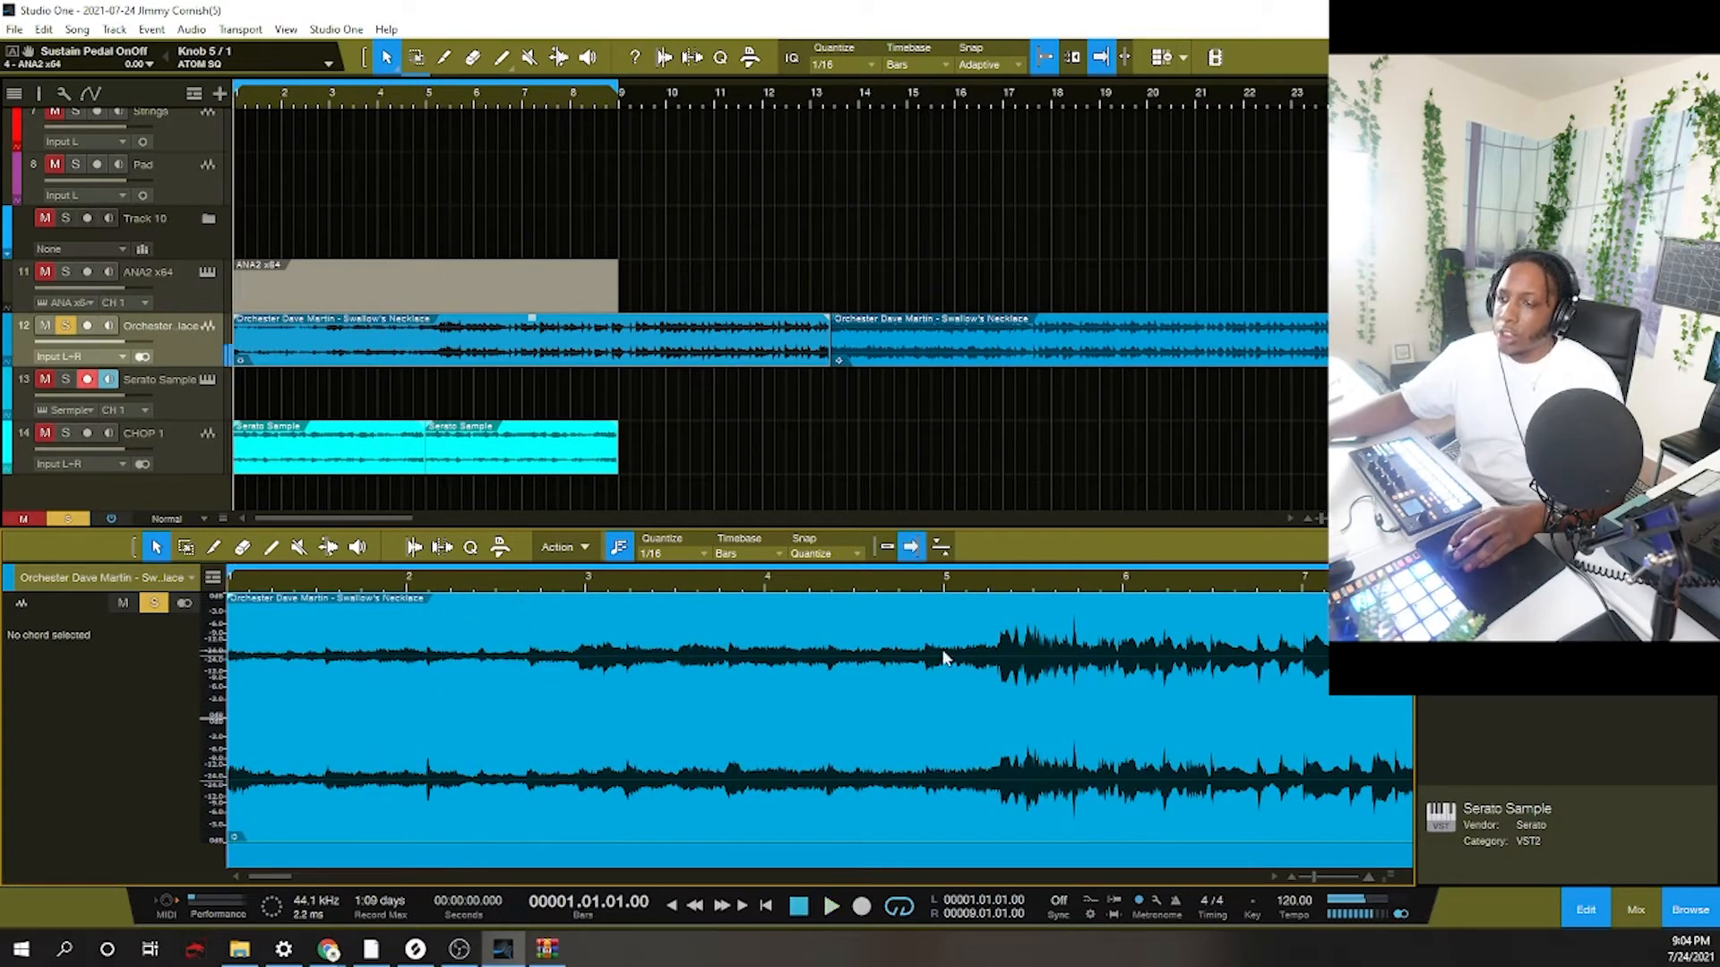
# Audition the song around bar 5 and examine the waveform where the louder section enters.
pyautogui.click(989, 588)
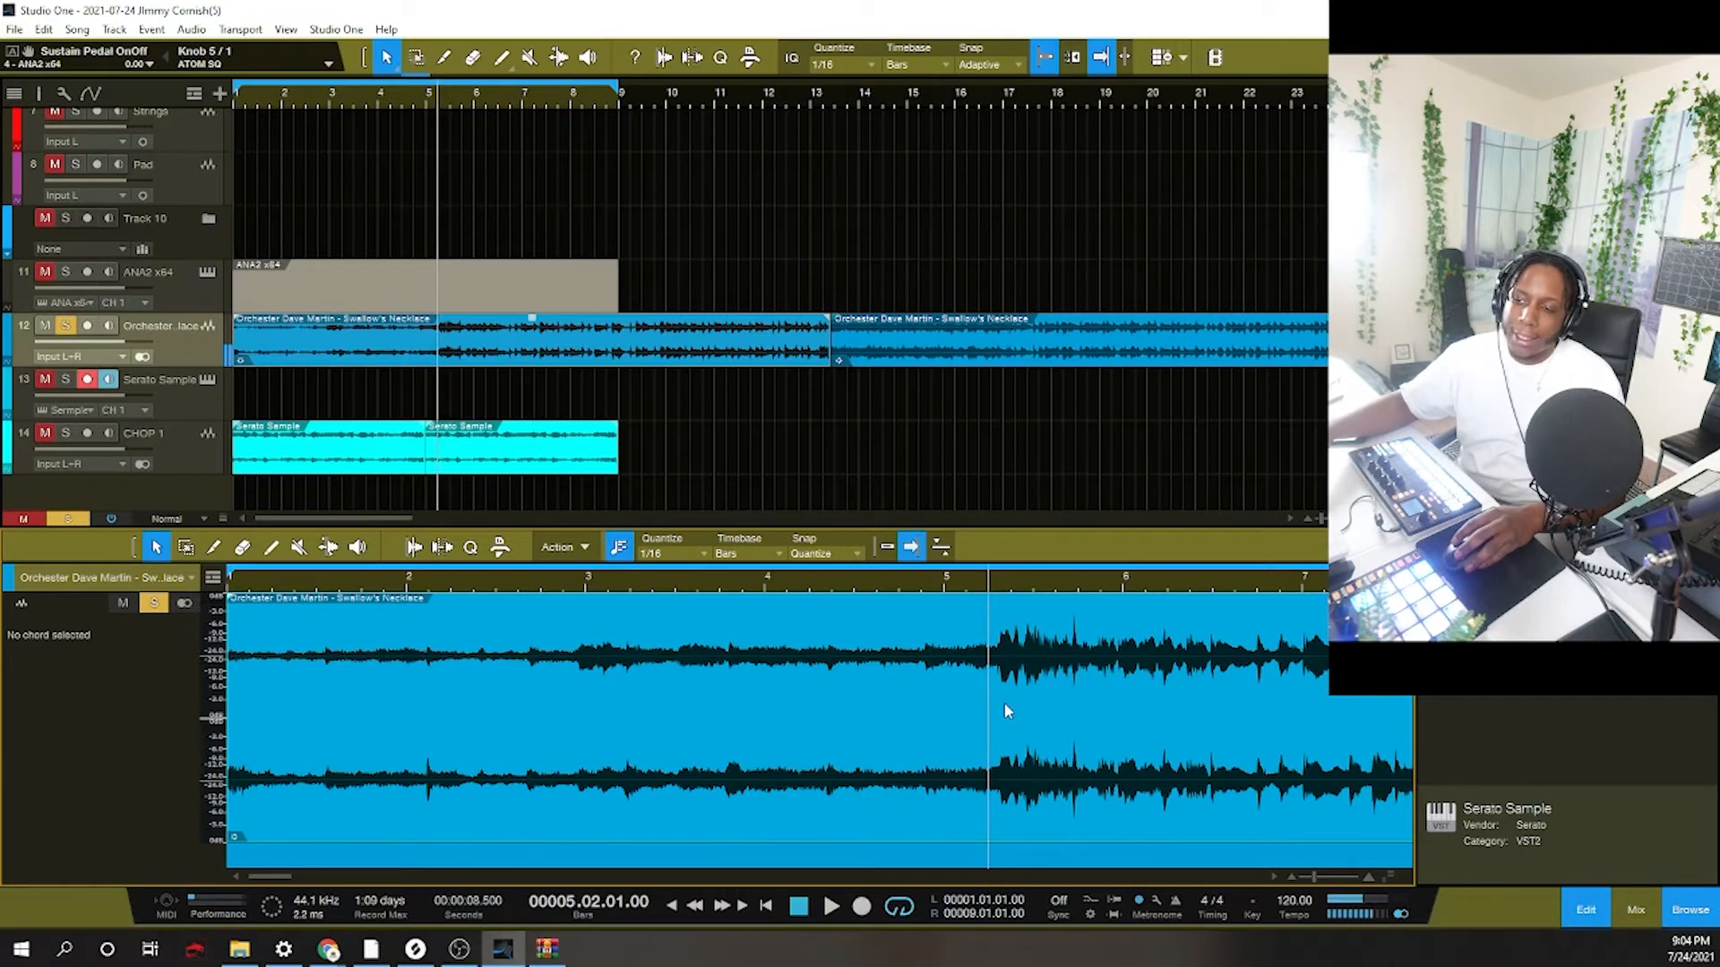
pyautogui.press('space')
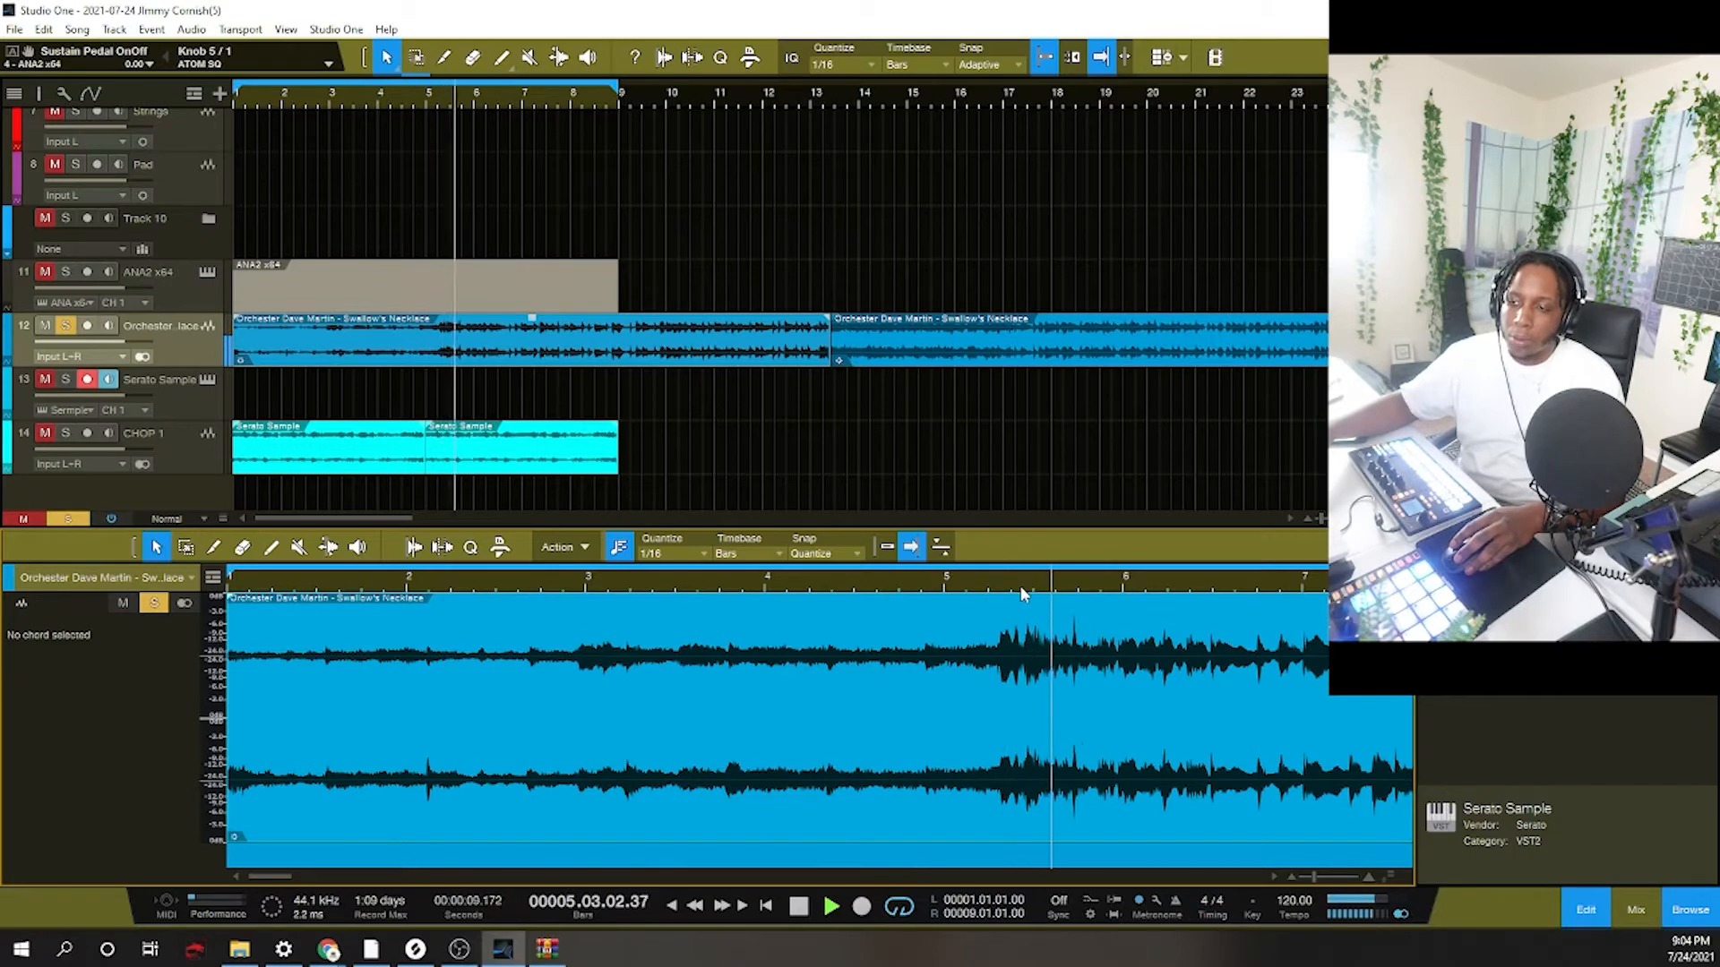
pyautogui.press('space')
pyautogui.press('space')
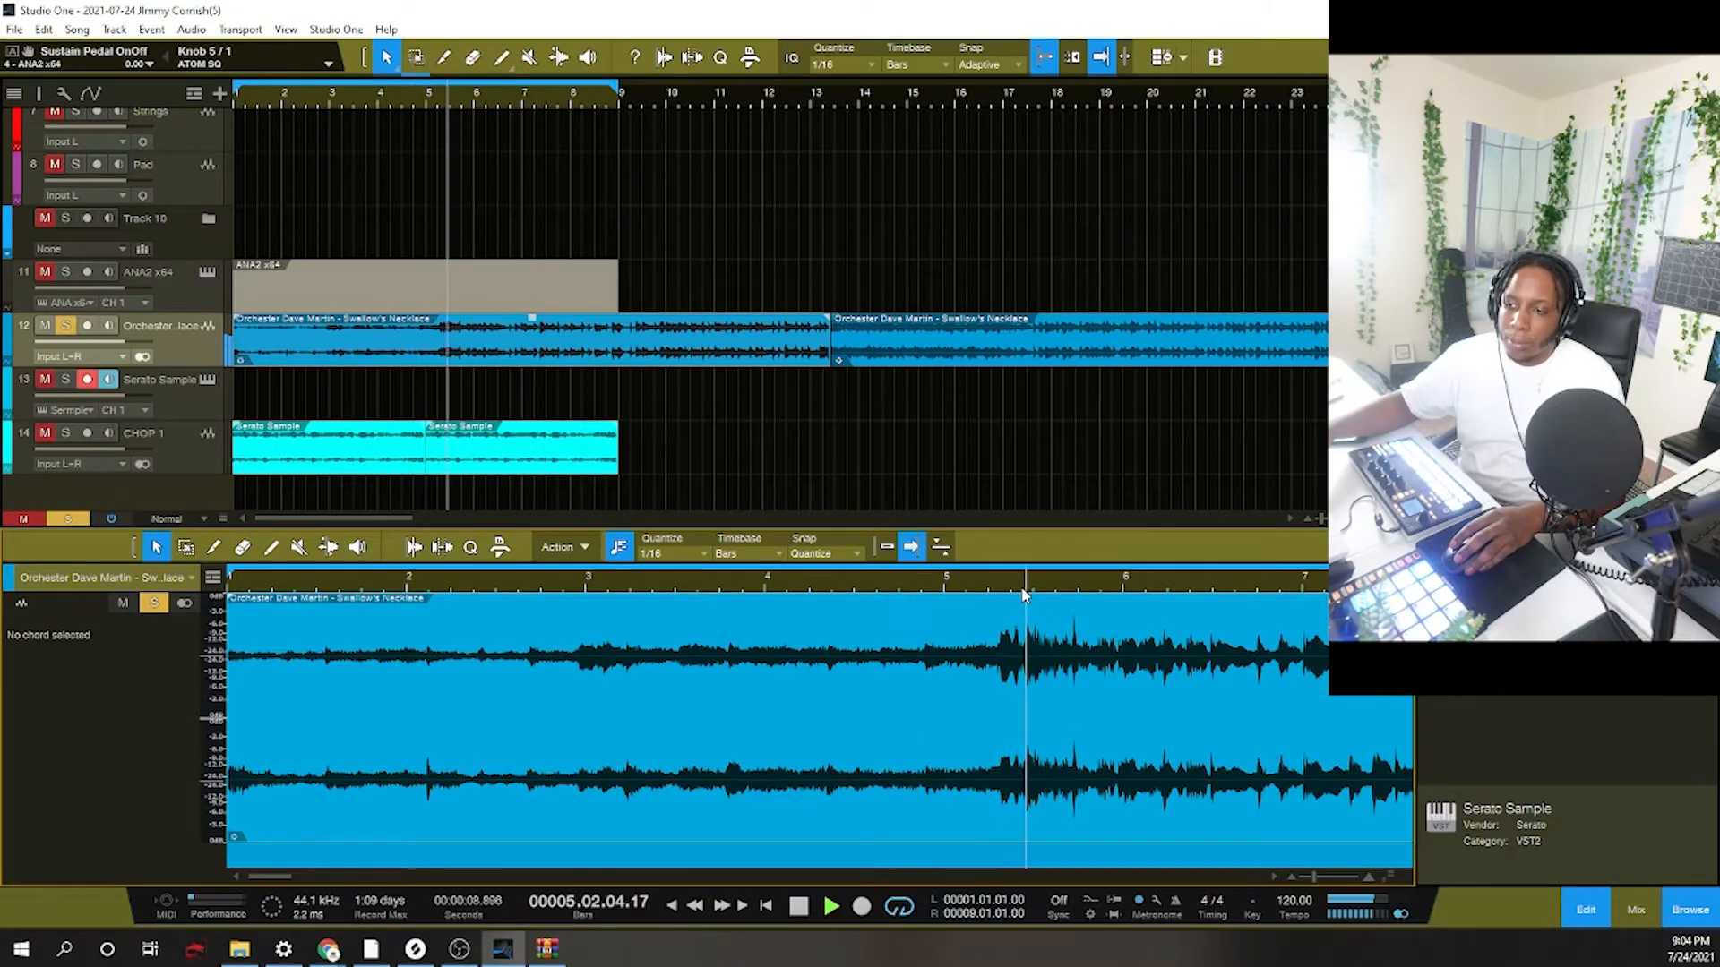
pyautogui.press('space')
pyautogui.scroll(4, 1044, 606)
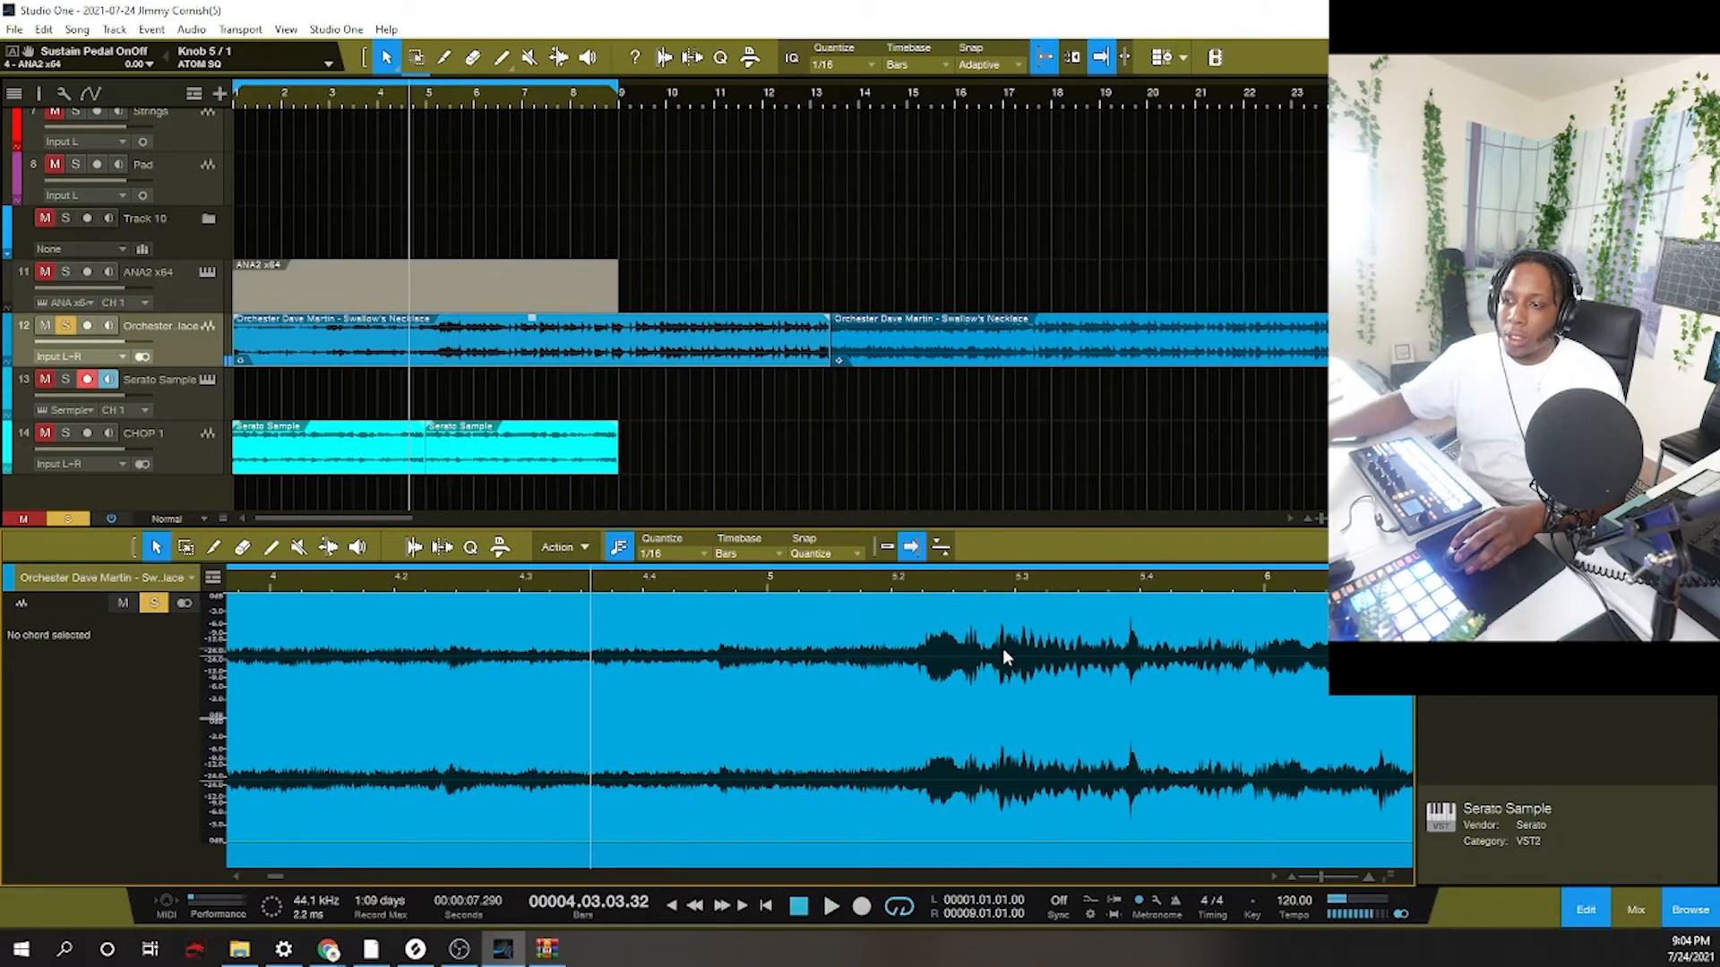
pyautogui.click(911, 548)
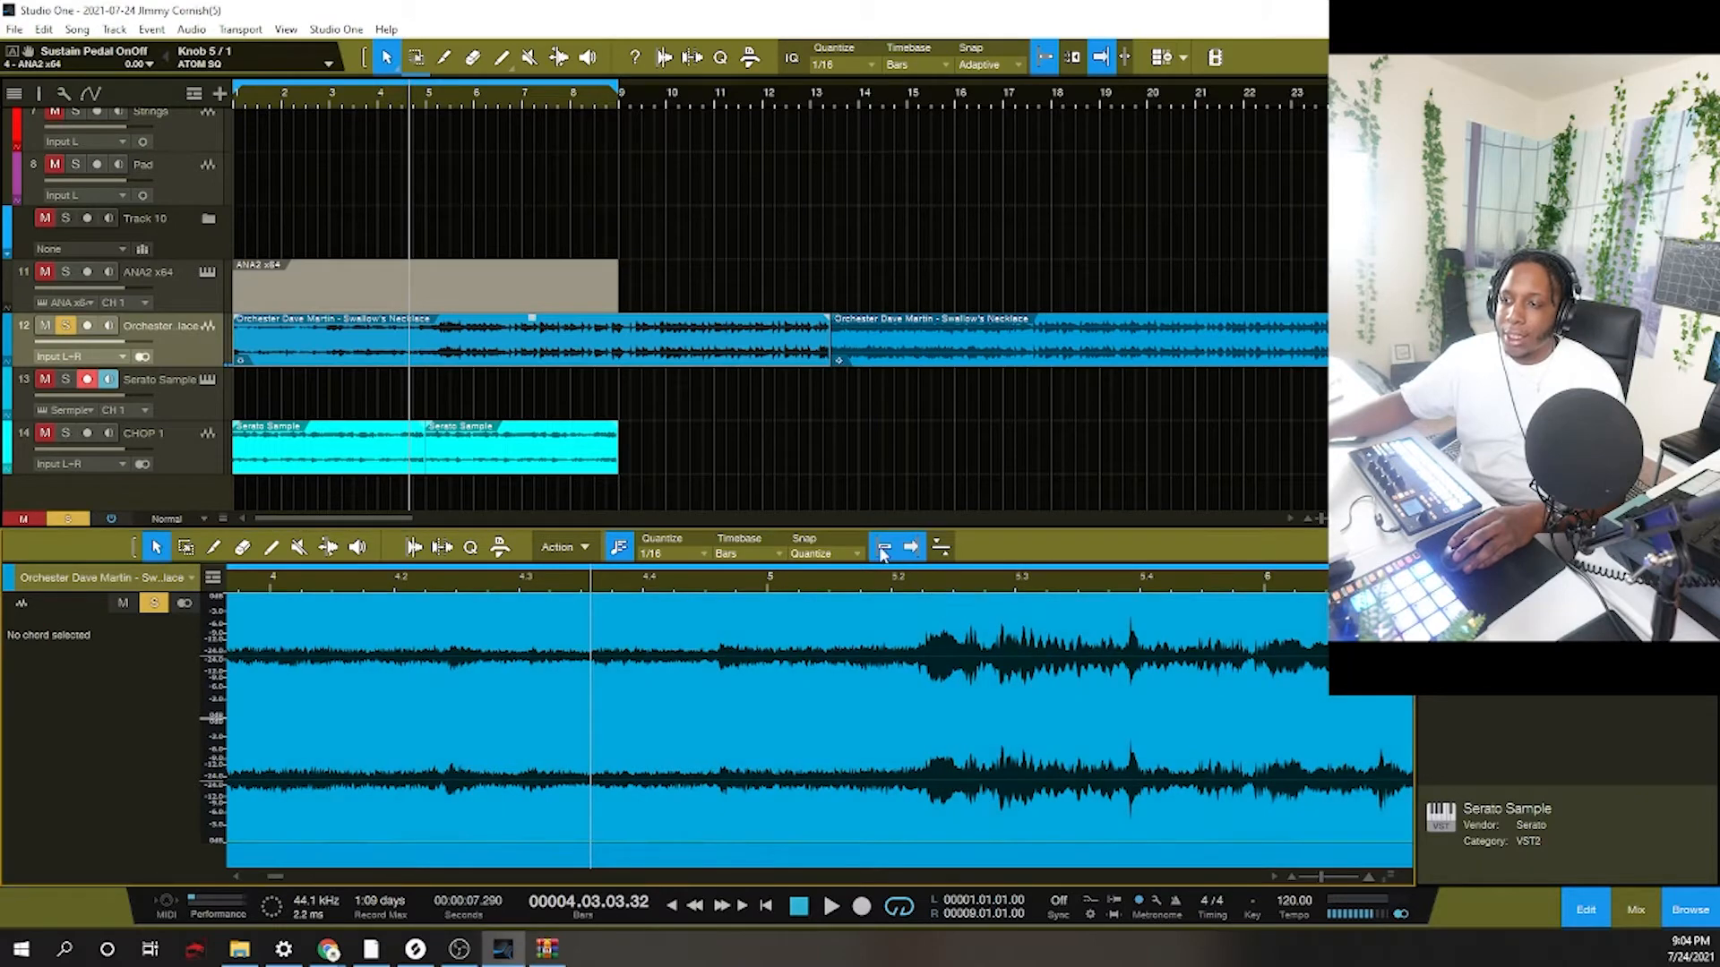
pyautogui.press('space')
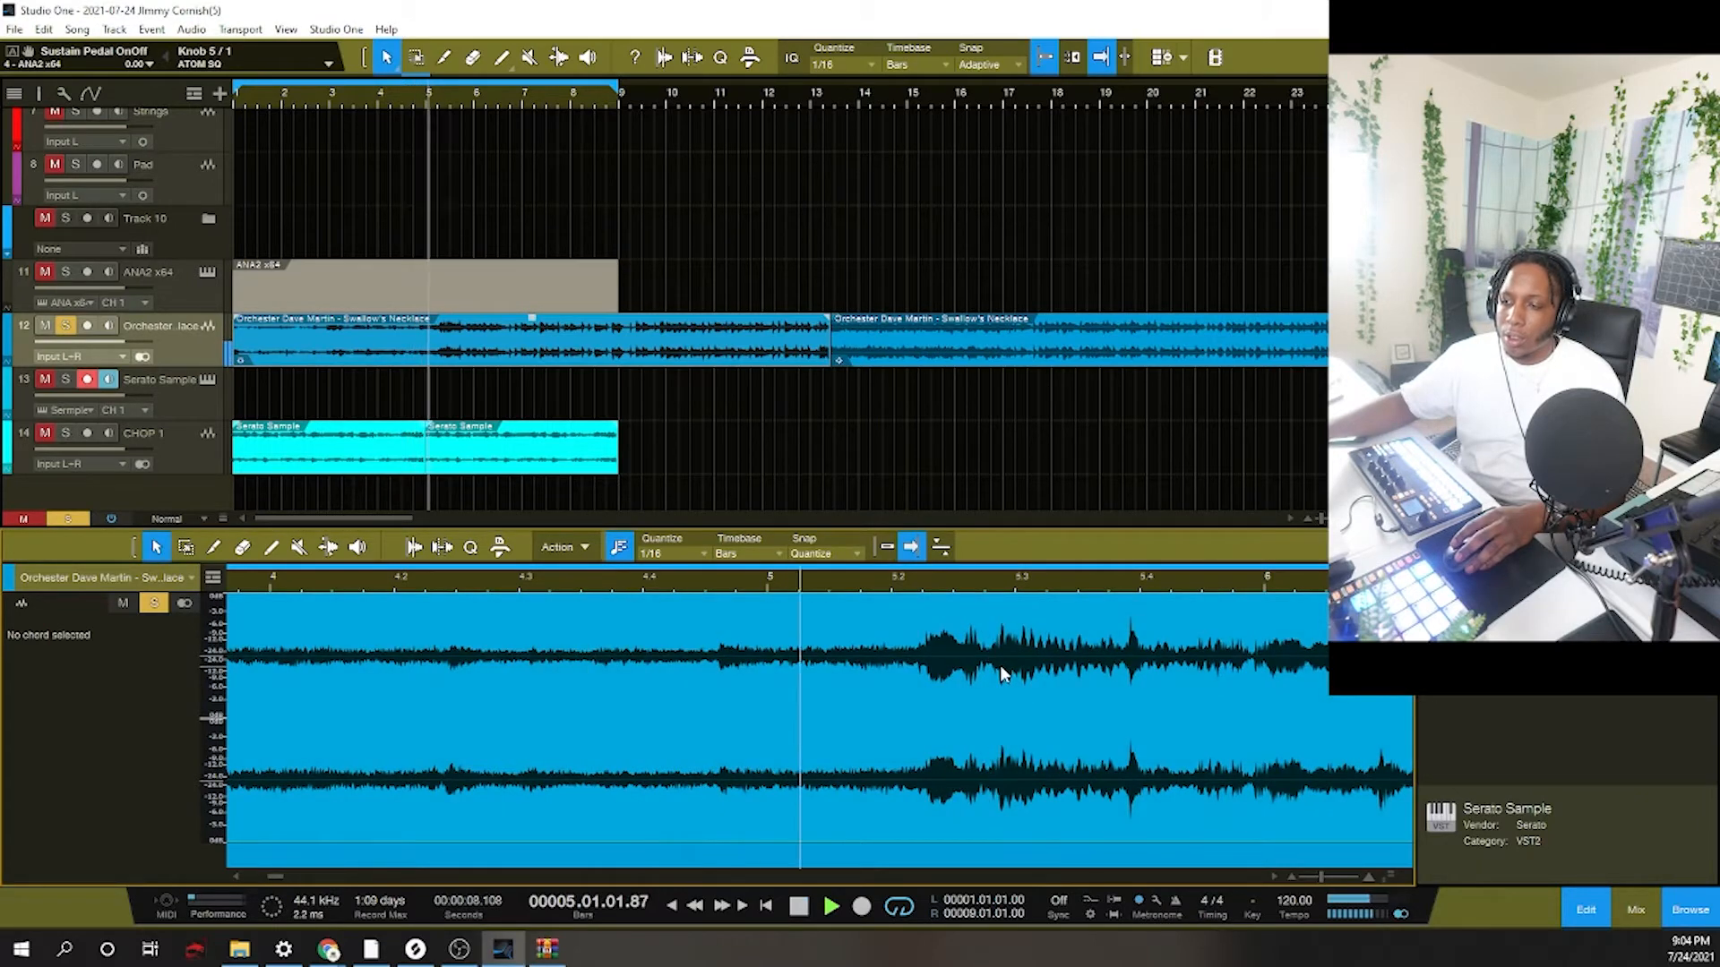
pyautogui.press('space')
pyautogui.press('space')
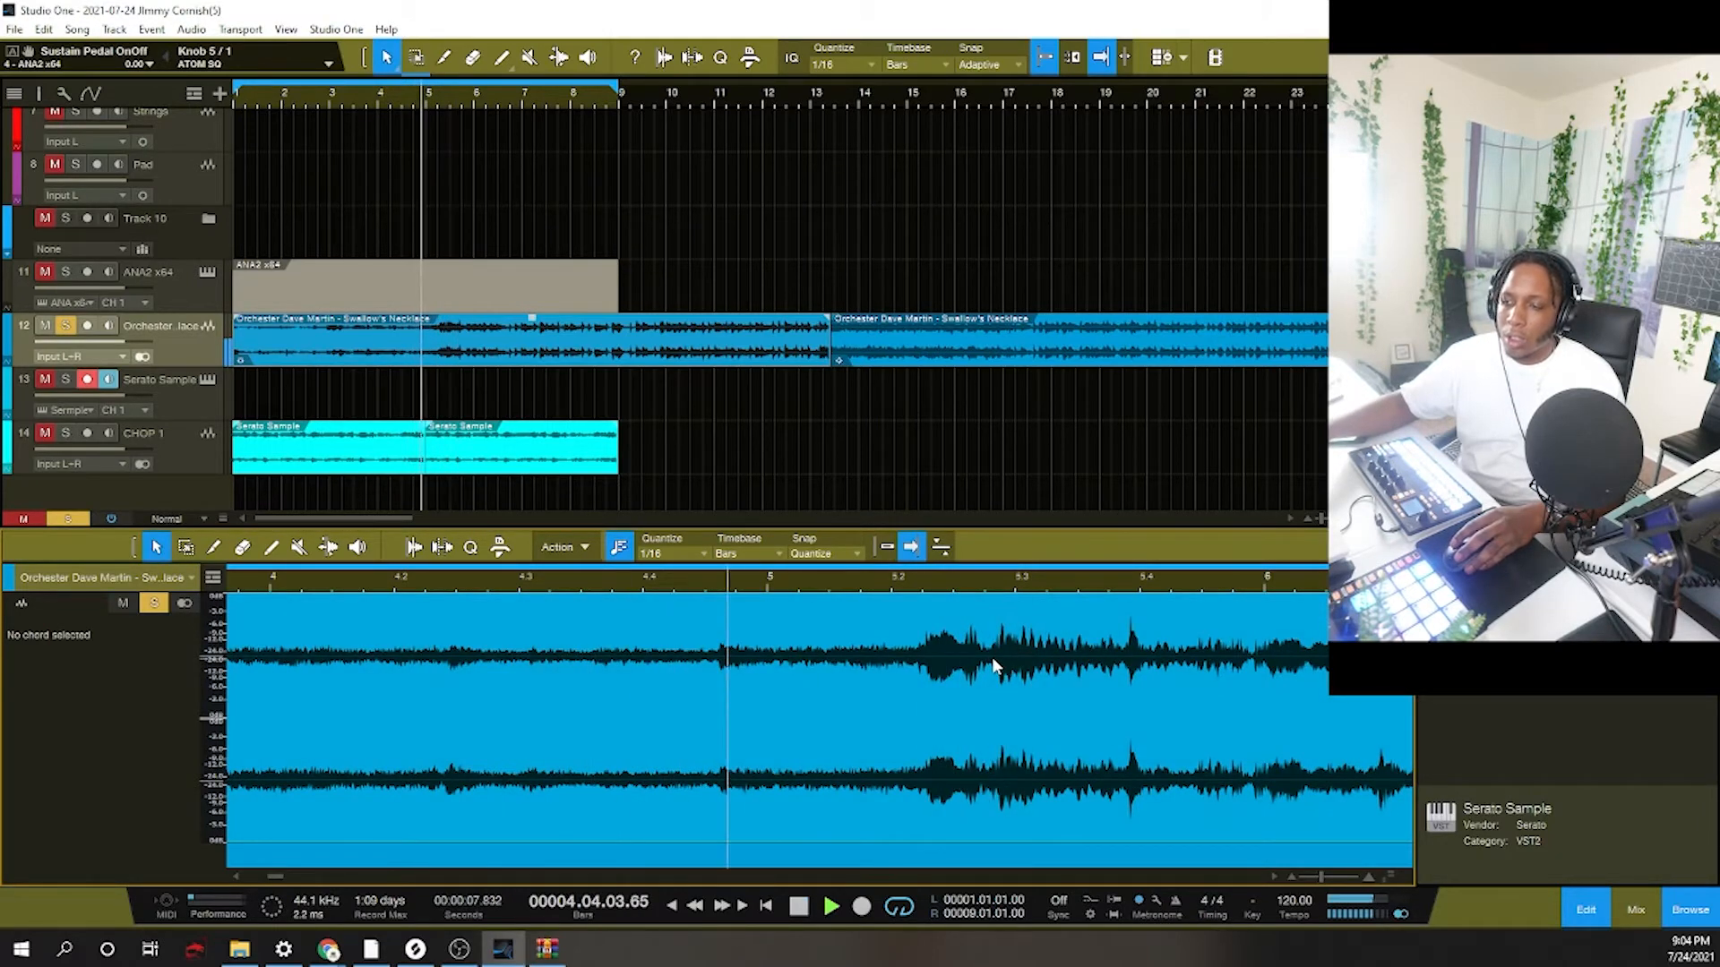
pyautogui.press('space')
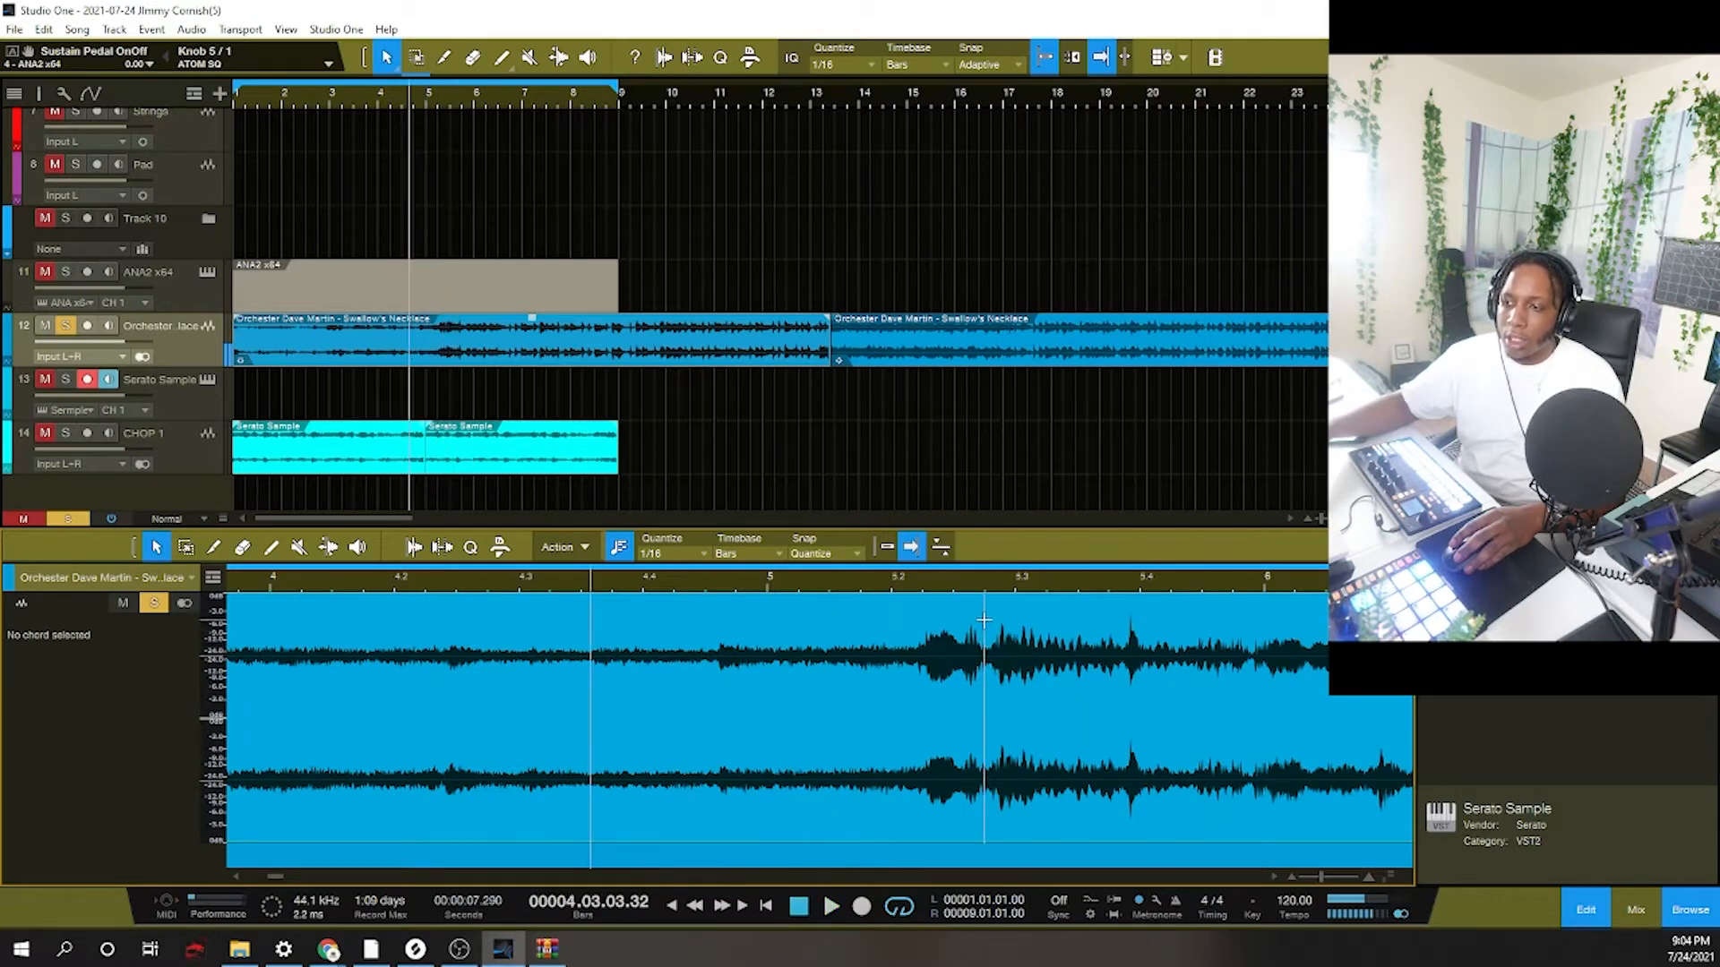
pyautogui.press('space')
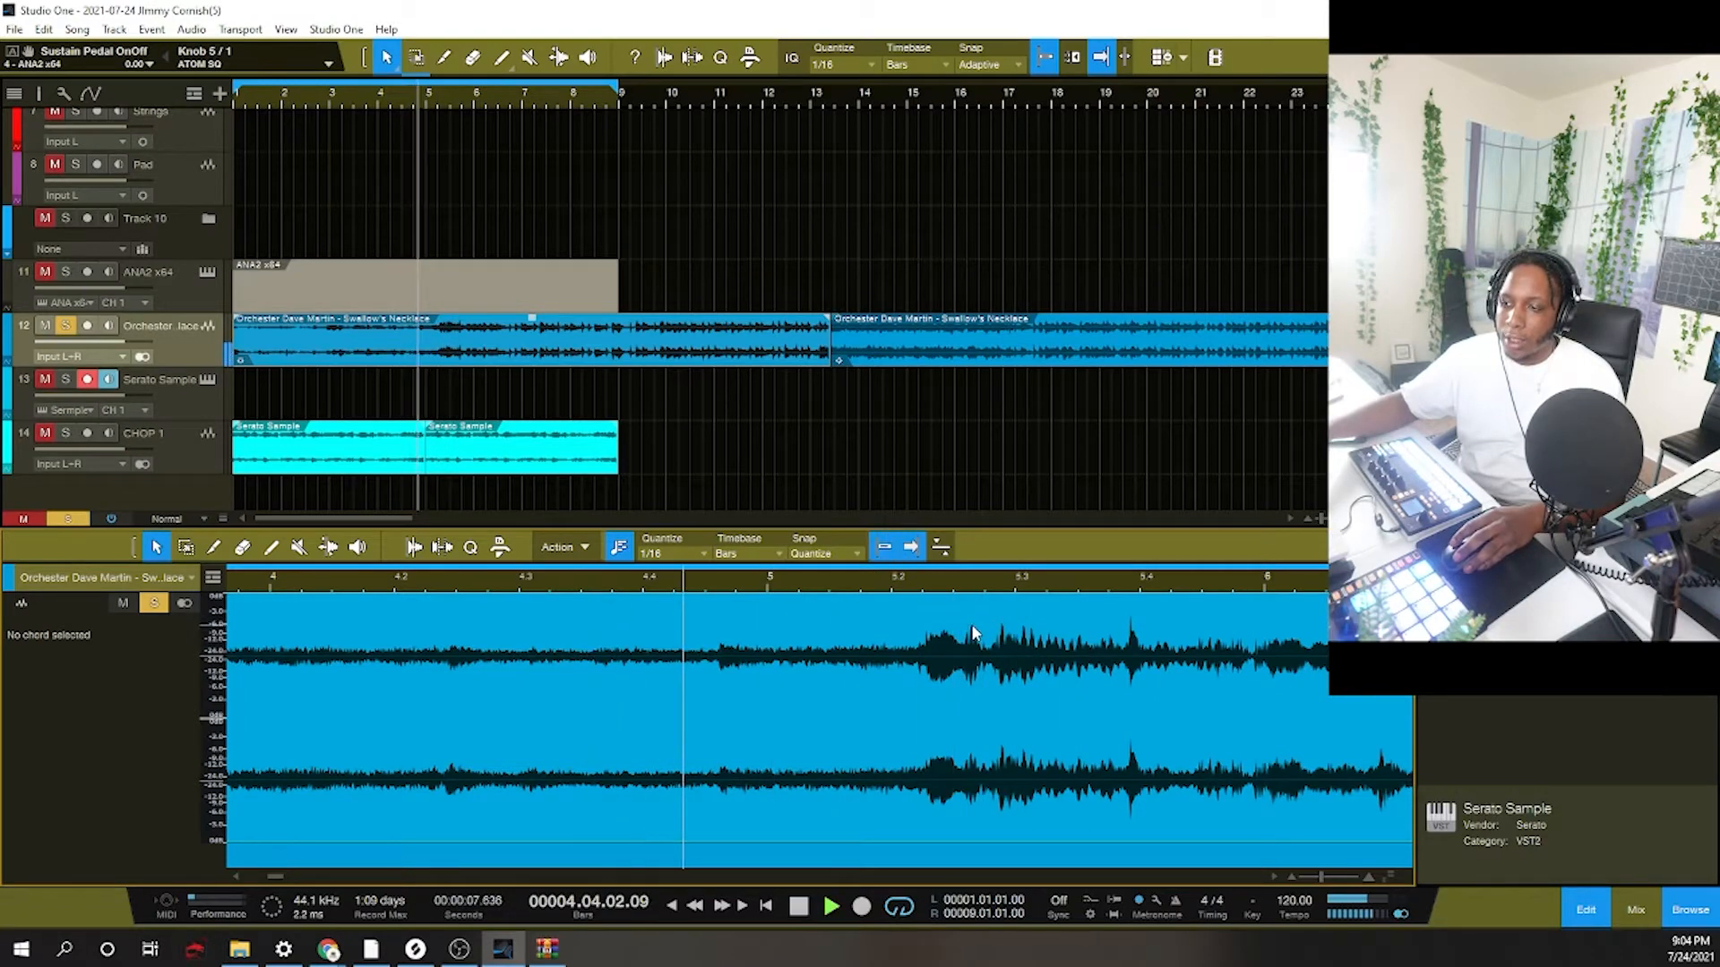
# Split the song event between beats 5.2 and 5.3, and move the following section to a new muted track below CHOP 1.
pyautogui.doubleClick(980, 628)
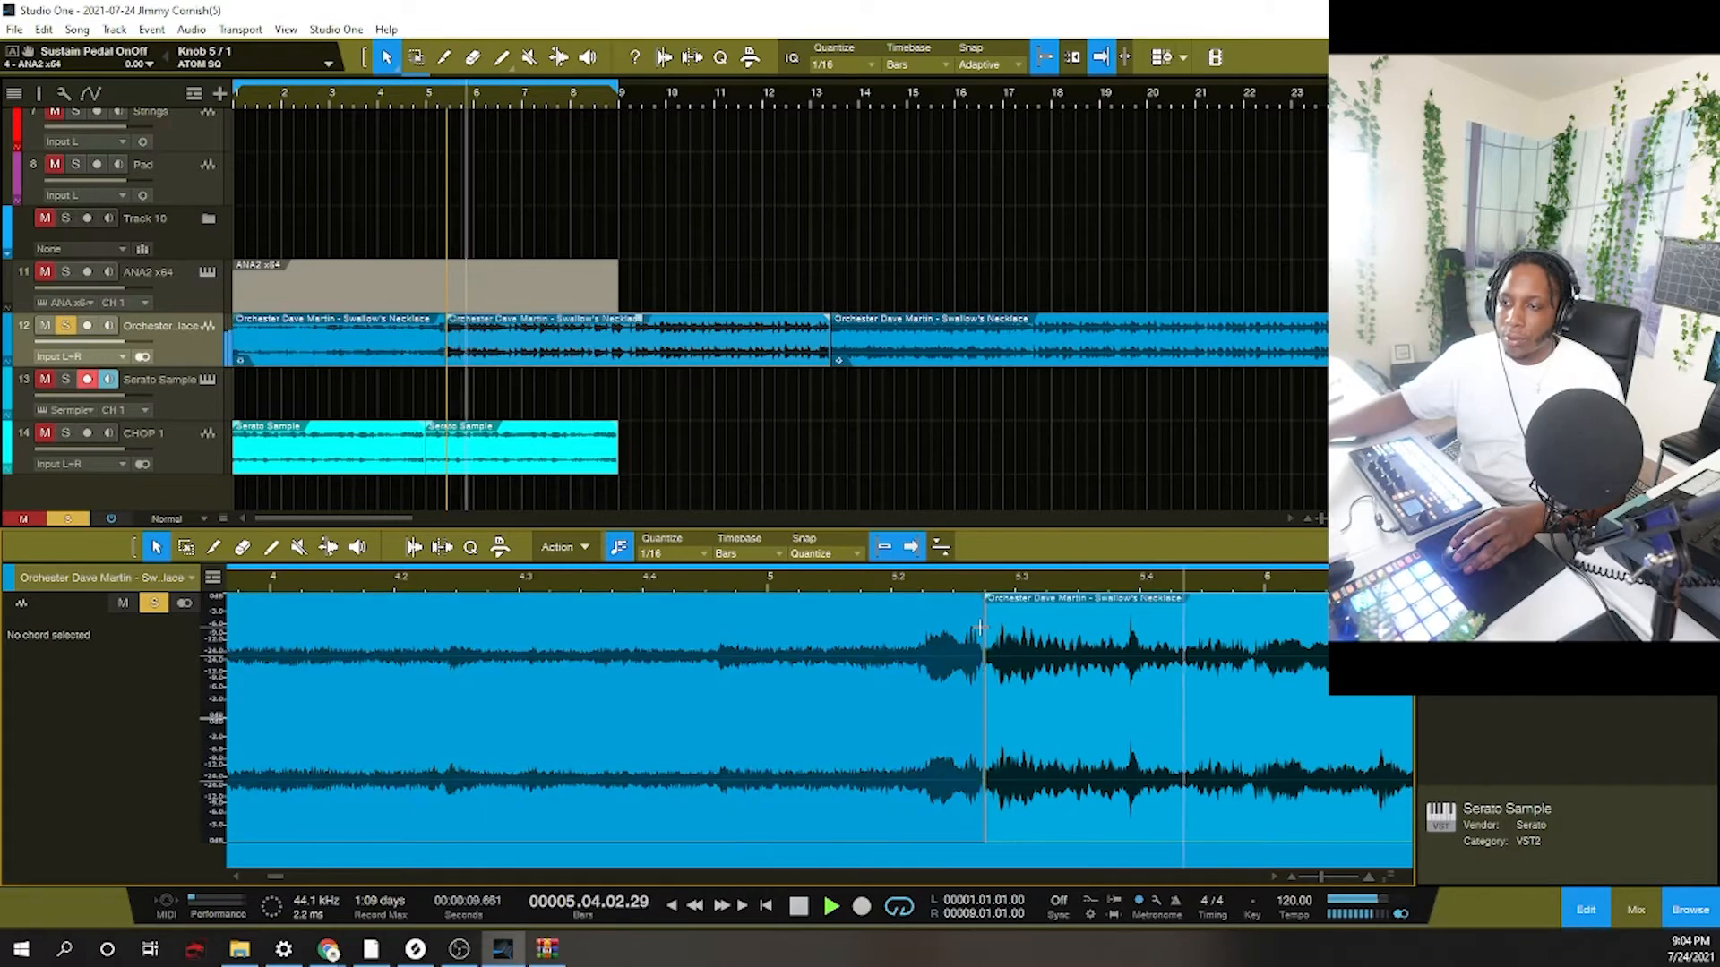
pyautogui.press('space')
pyautogui.moveTo(586, 345); pyautogui.dragTo(595, 483)
pyautogui.click(47, 469)
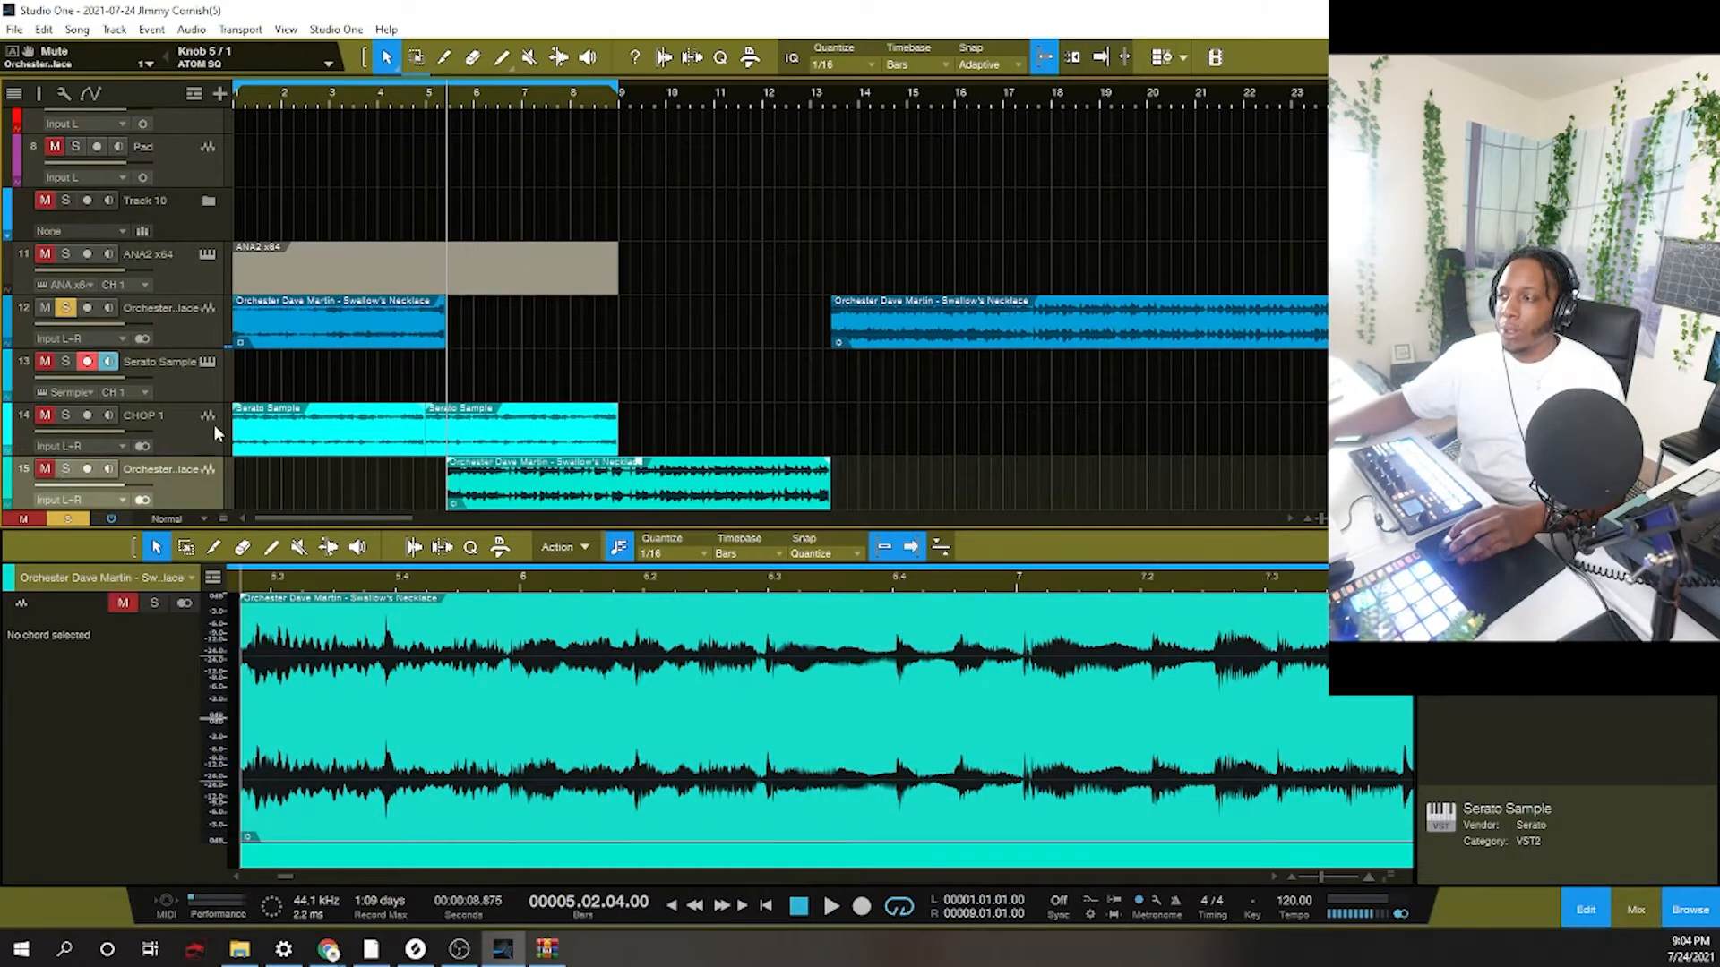
# Time-stretch the opening song chop on track 12 to end at bar 5, and play it back from bar 1.
pyautogui.click(438, 332)
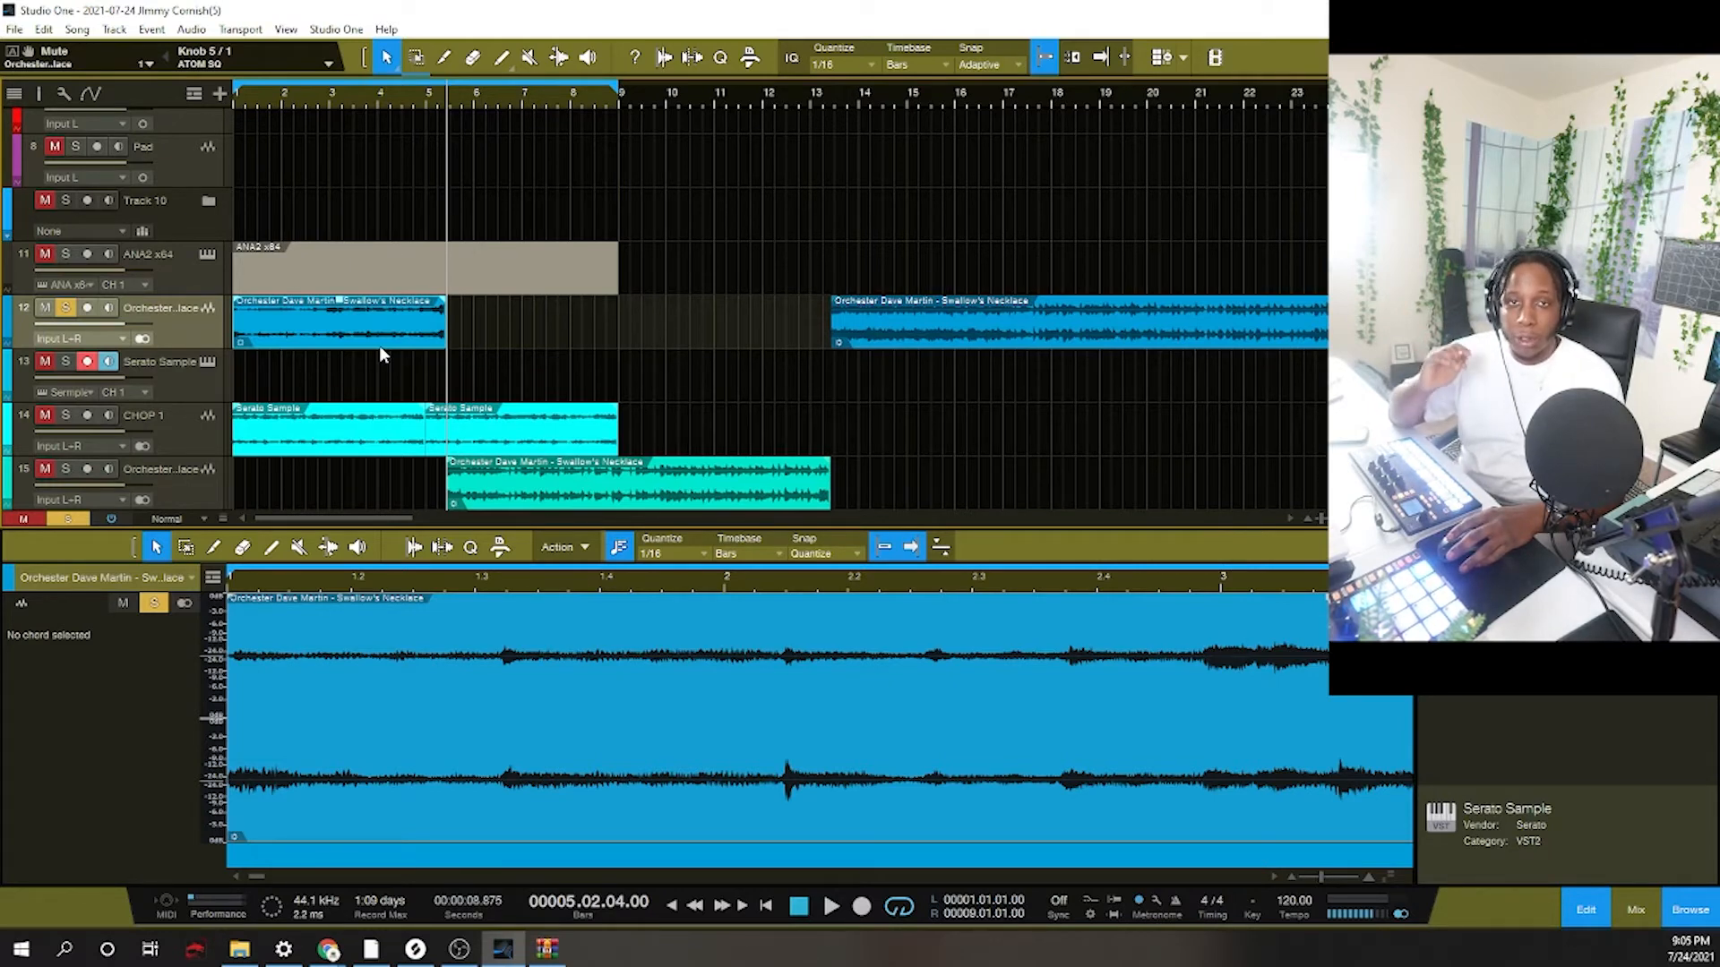
pyautogui.press('alt')
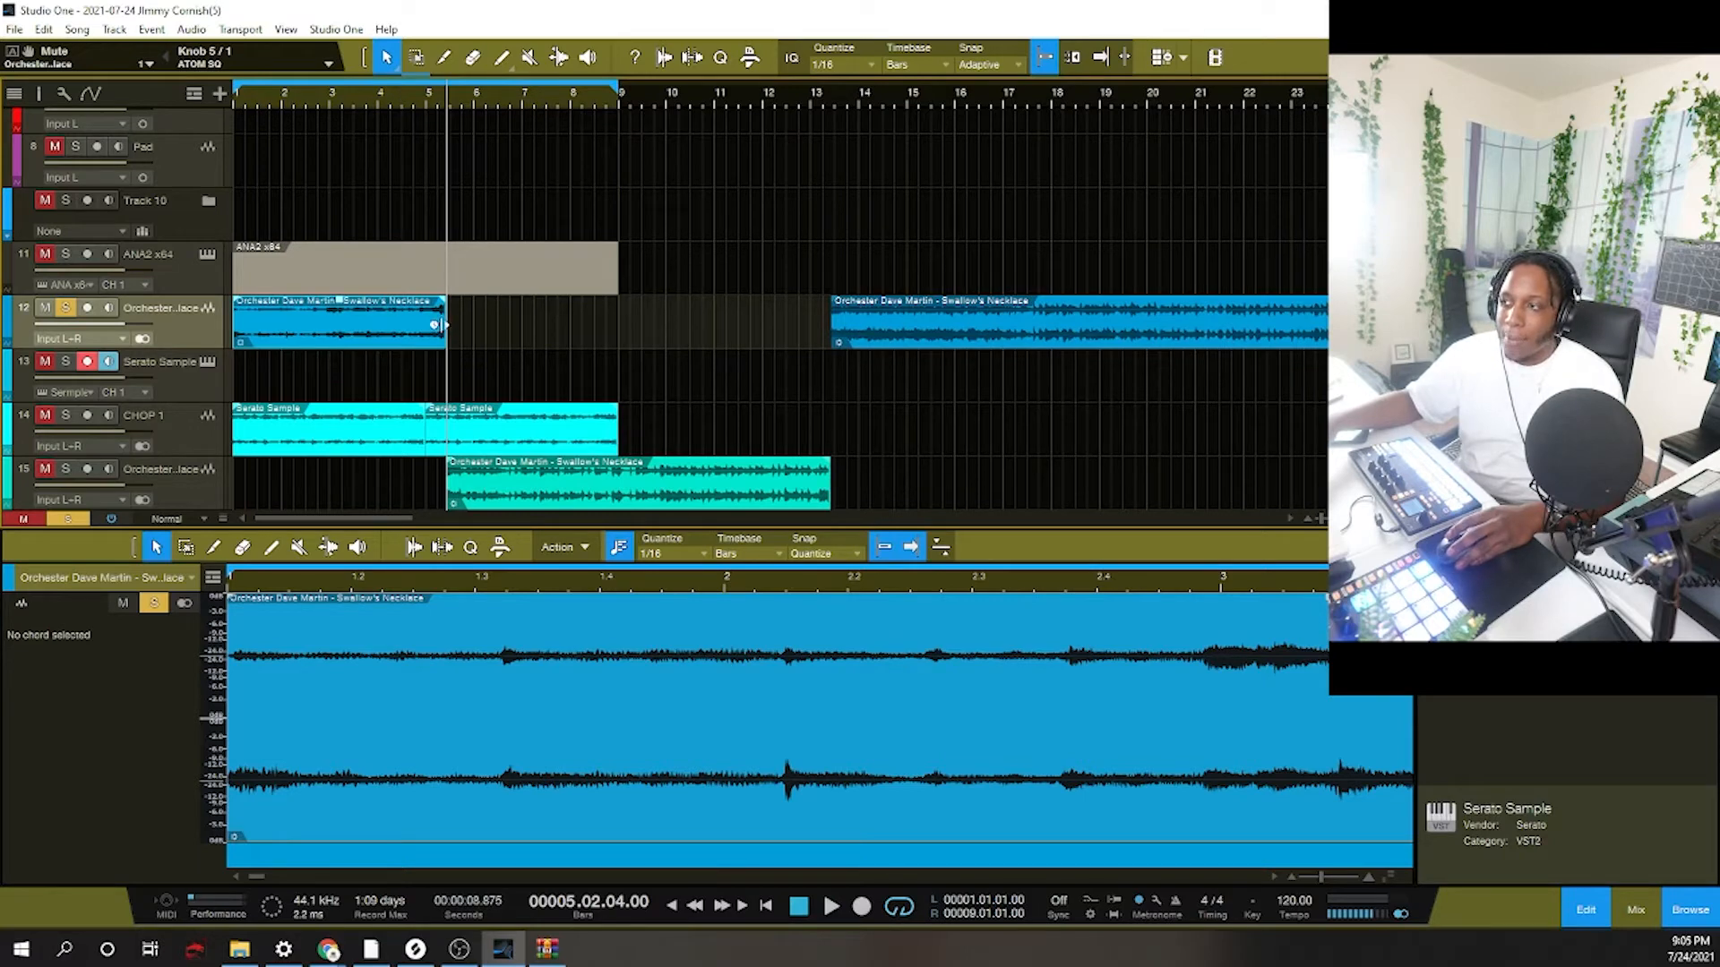
pyautogui.moveTo(441, 324); pyautogui.dragTo(428, 323)
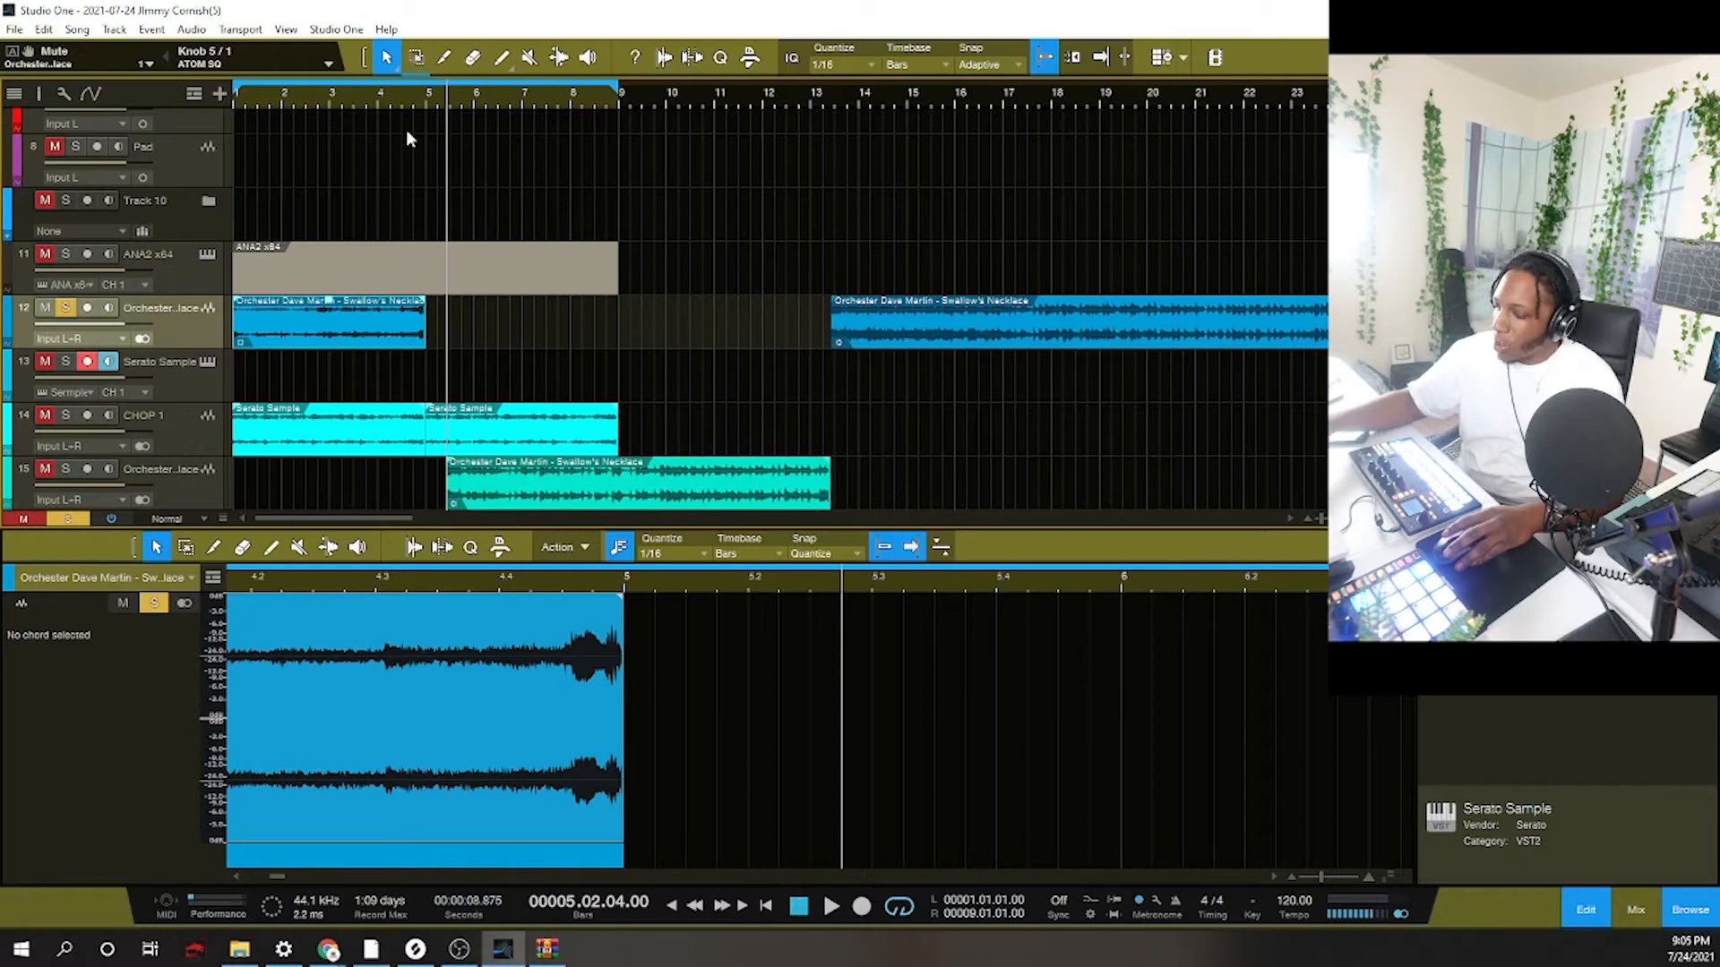
pyautogui.press(',')
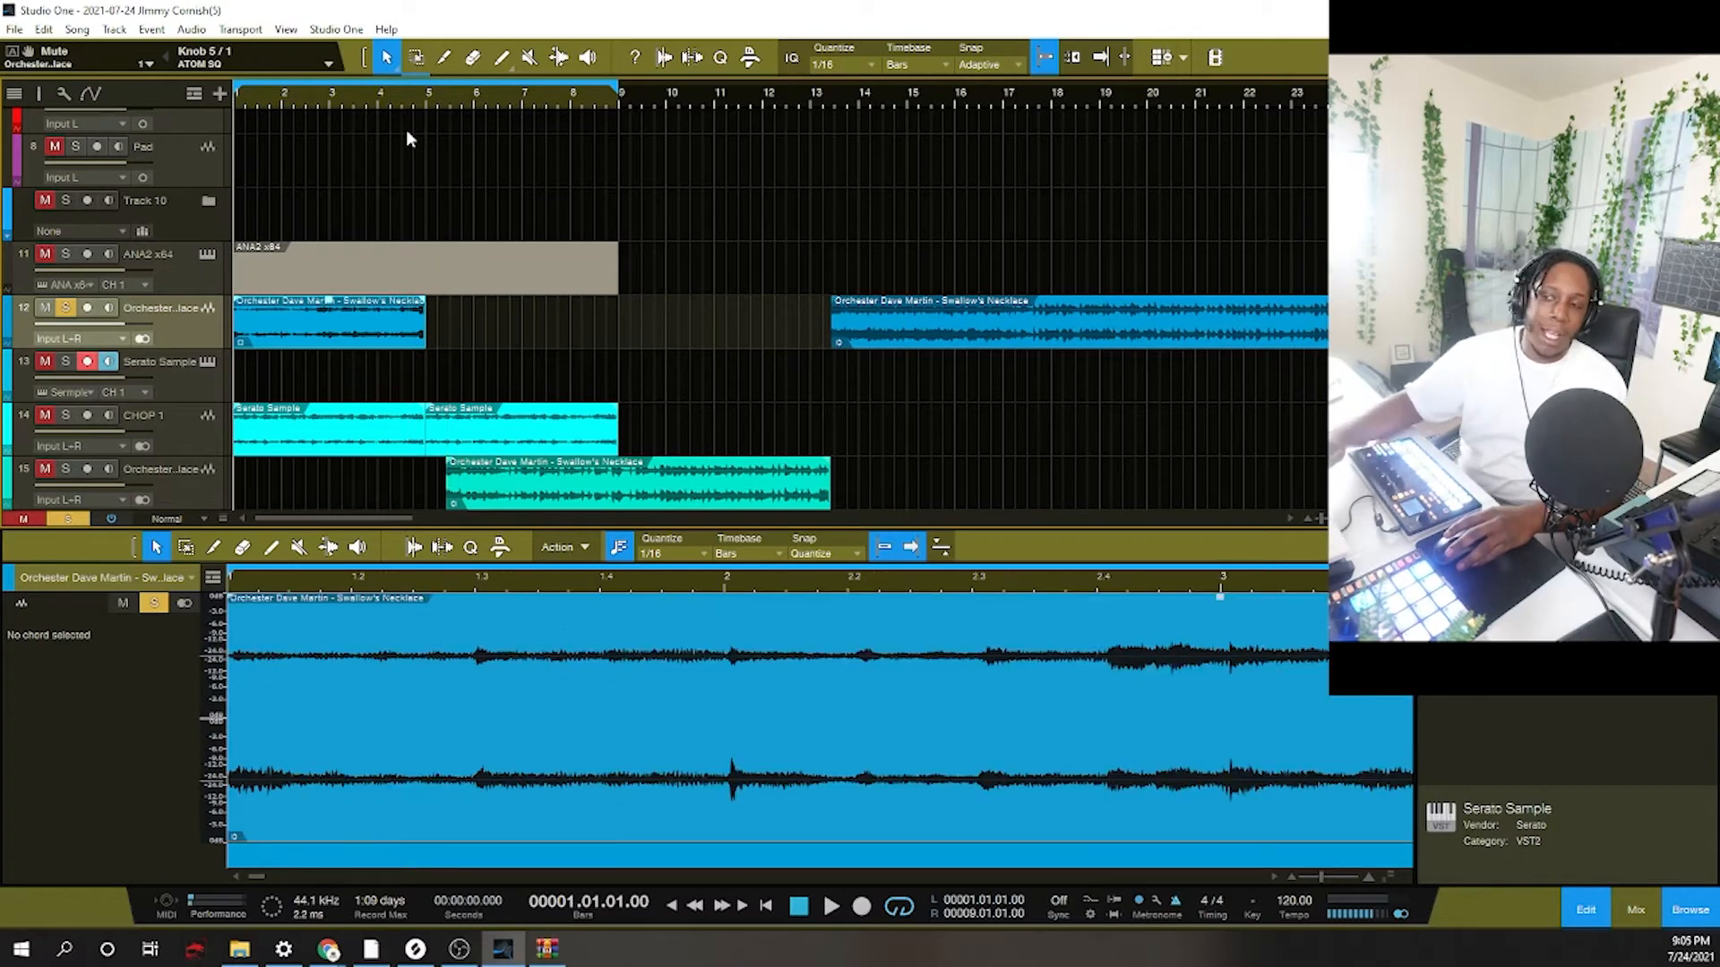
pyautogui.press('space')
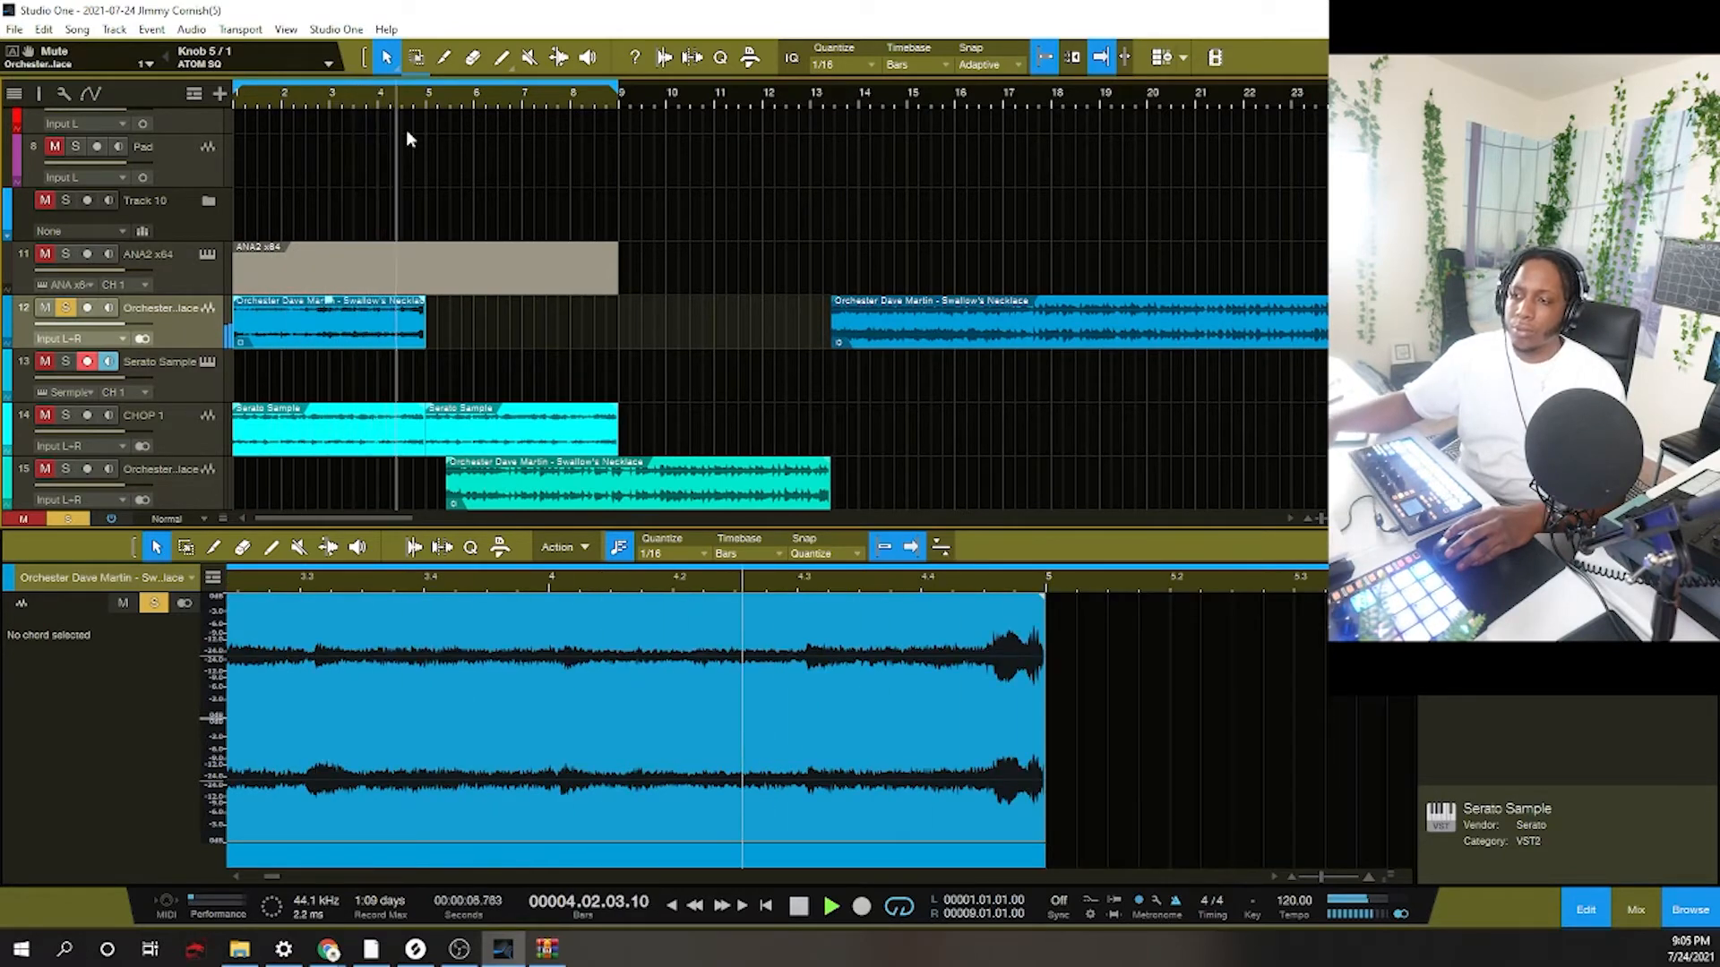
pyautogui.press('space')
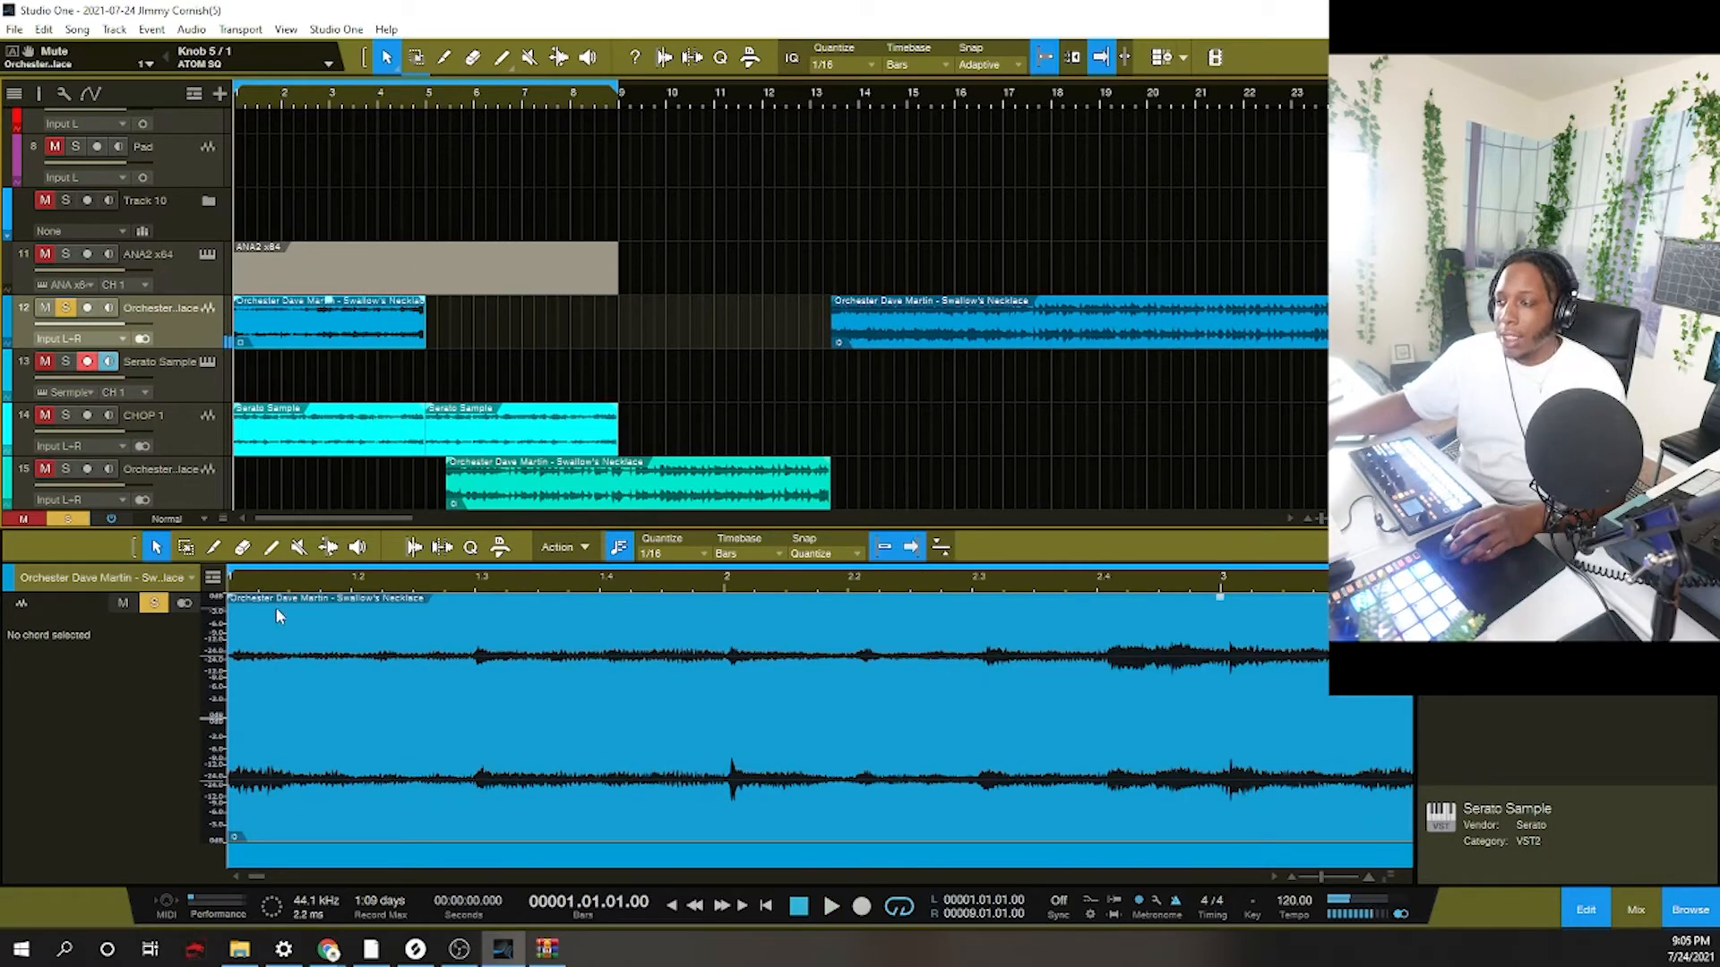
# Split the opening chop at the transient just after bar 2 and align both slices so they meet exactly at bar 2.
pyautogui.moveTo(478, 587)
pyautogui.mouseDown()
pyautogui.moveTo(479, 605)
pyautogui.moveTo(457, 564)
pyautogui.moveTo(486, 577)
pyautogui.mouseUp()
pyautogui.press('space')
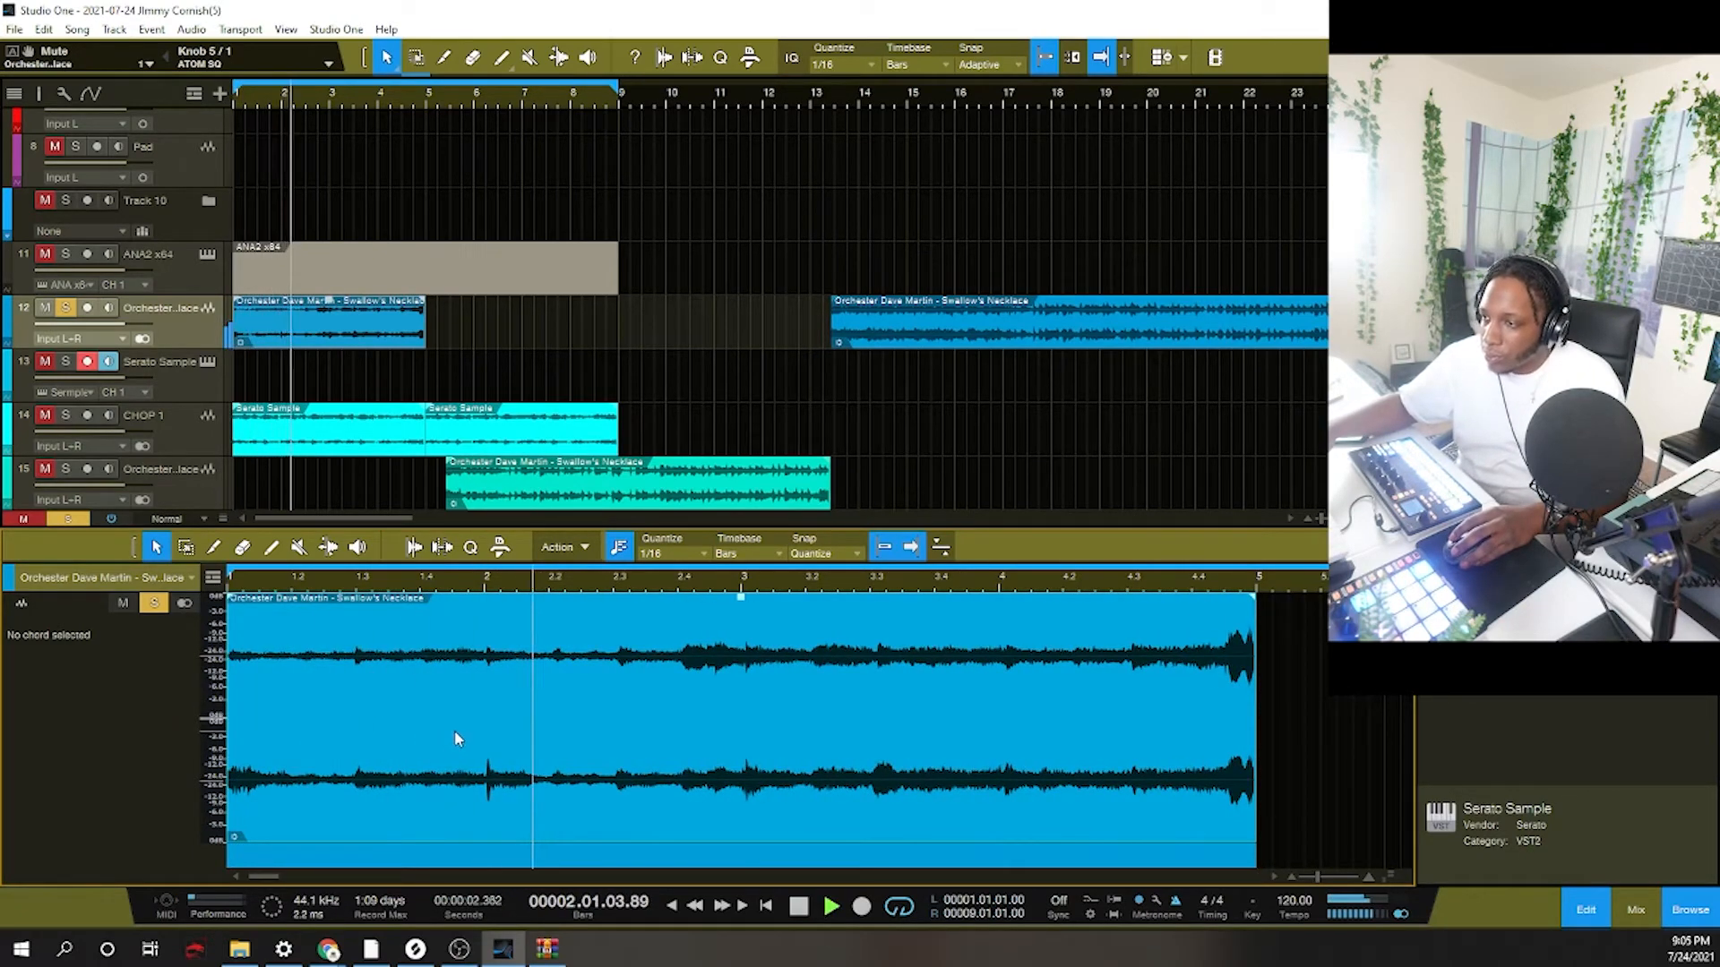
pyautogui.press('space')
pyautogui.moveTo(497, 582); pyautogui.dragTo(480, 691)
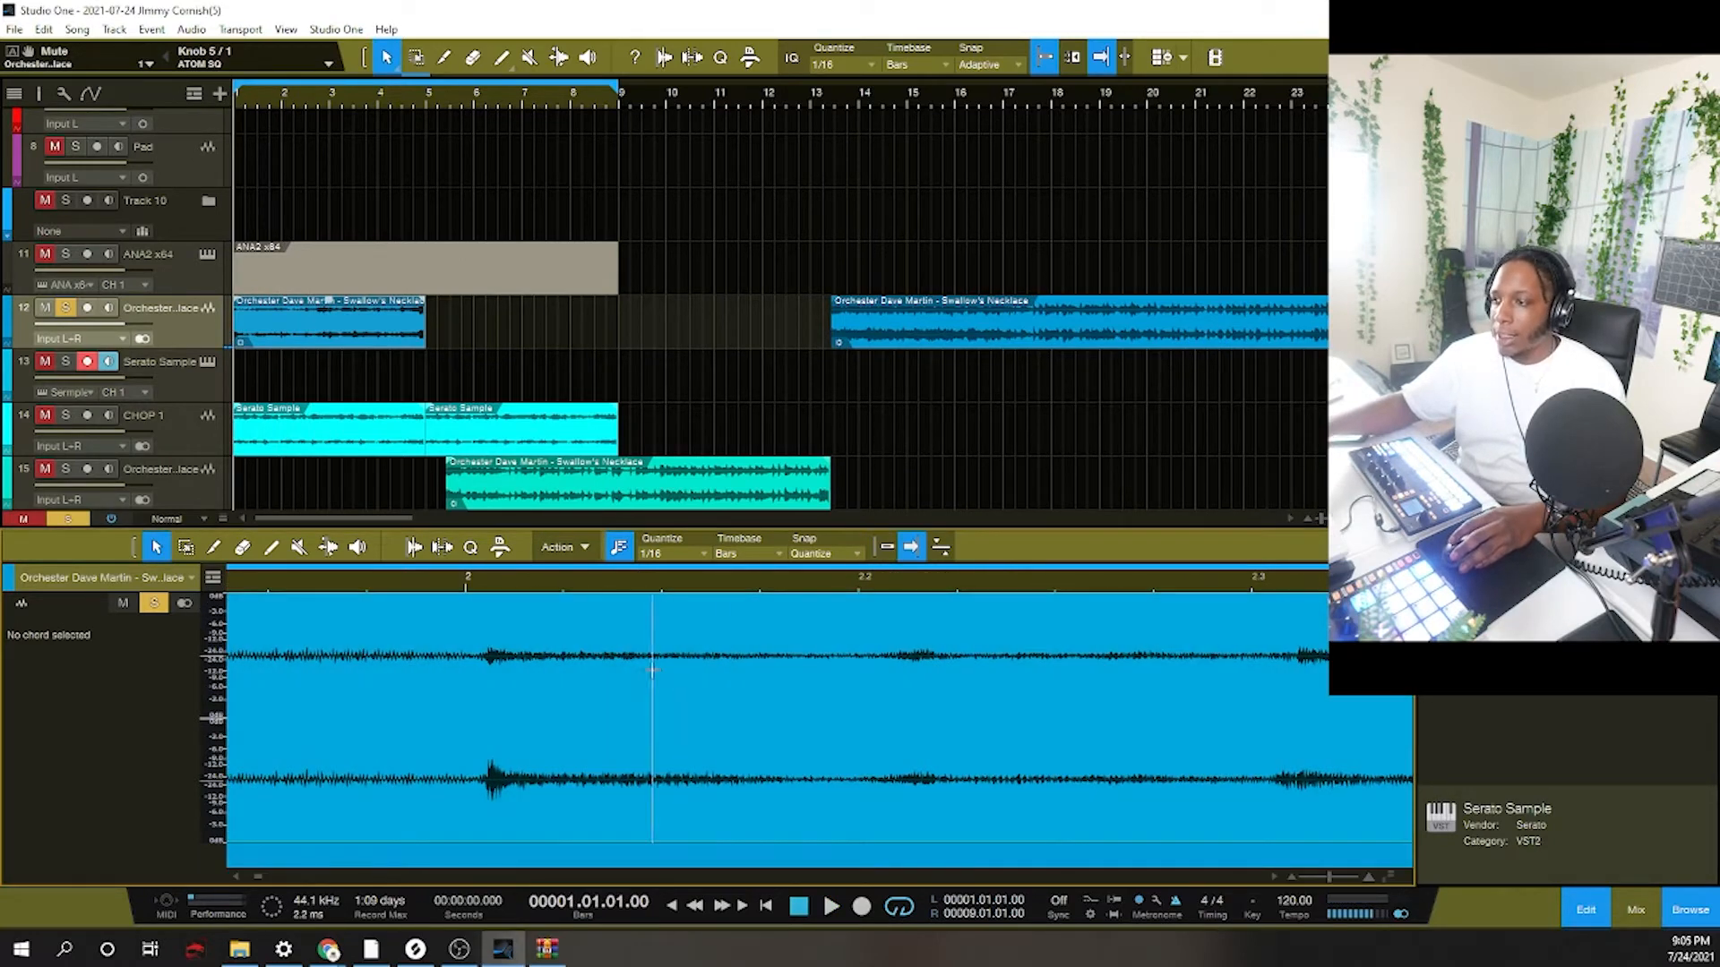
pyautogui.click(483, 706)
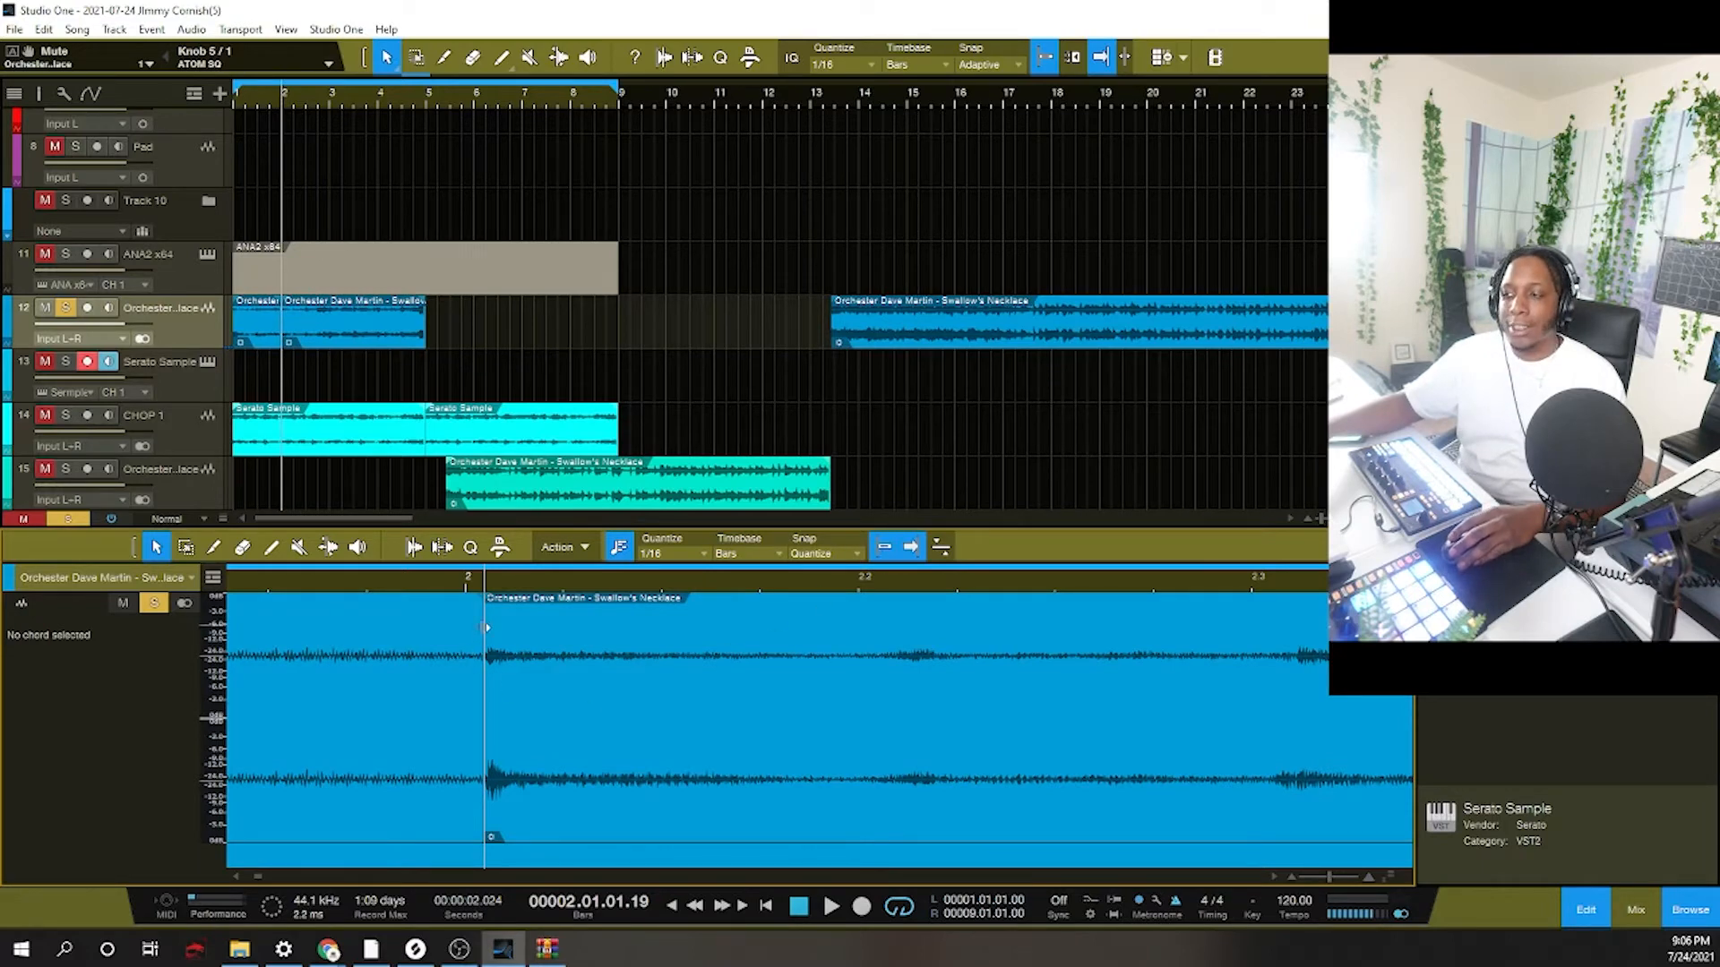
pyautogui.moveTo(482, 645); pyautogui.dragTo(466, 656)
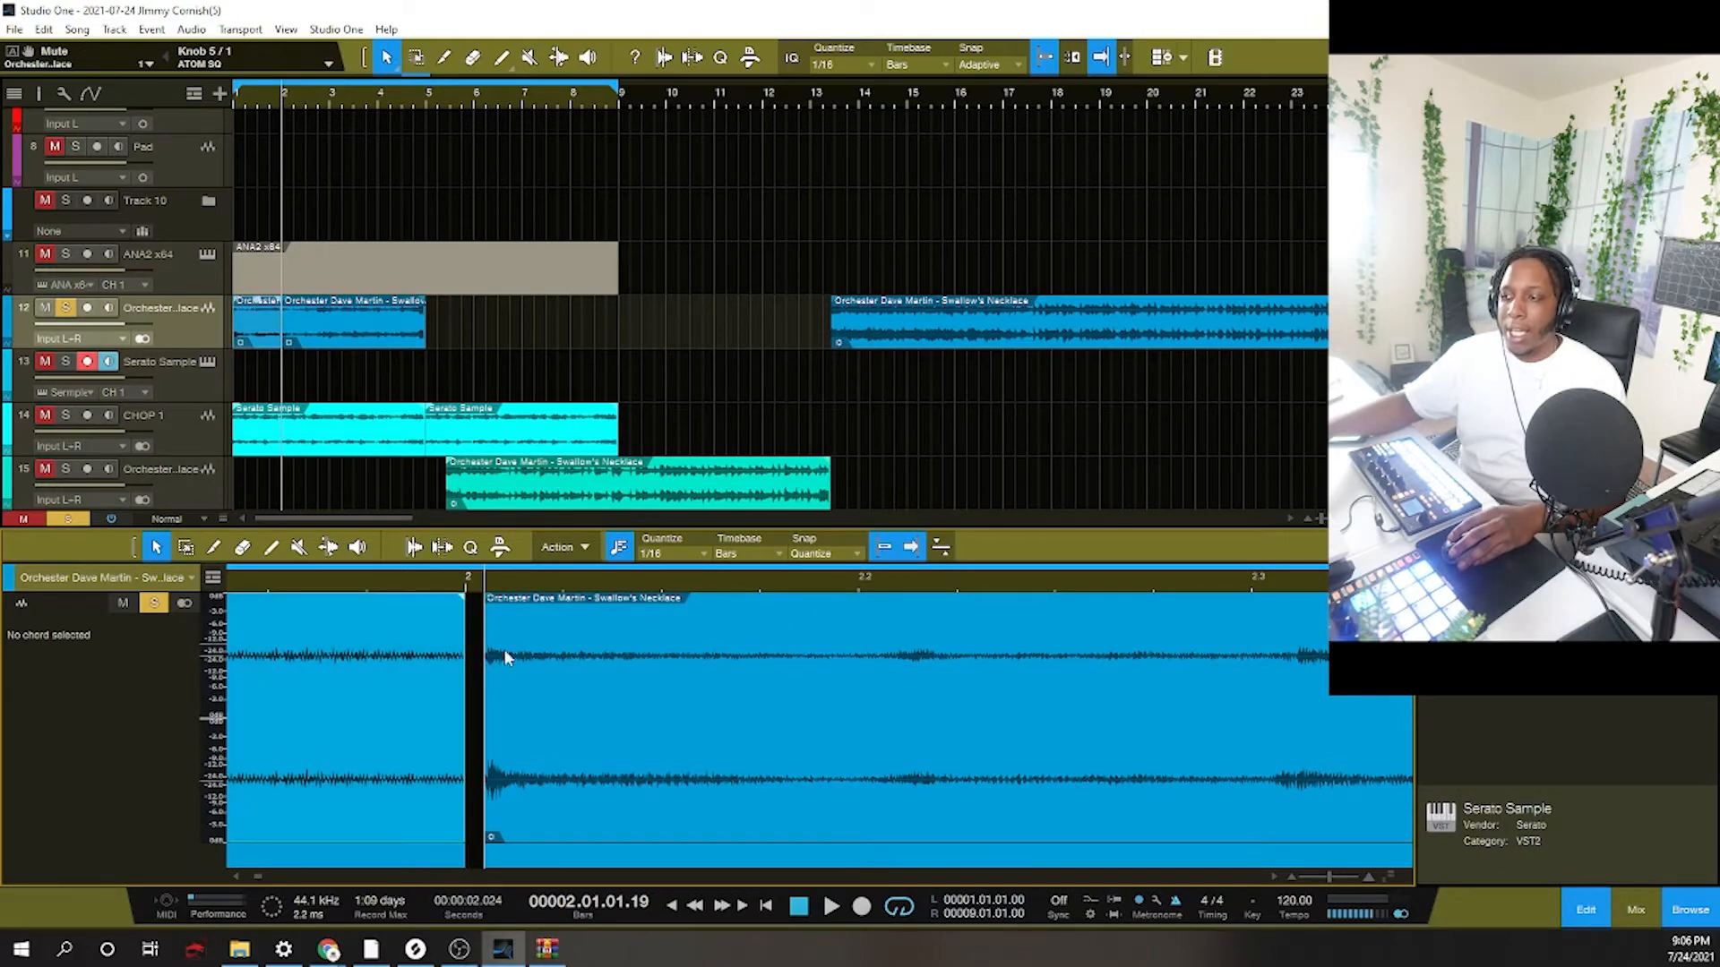
pyautogui.moveTo(693, 743); pyautogui.dragTo(673, 753)
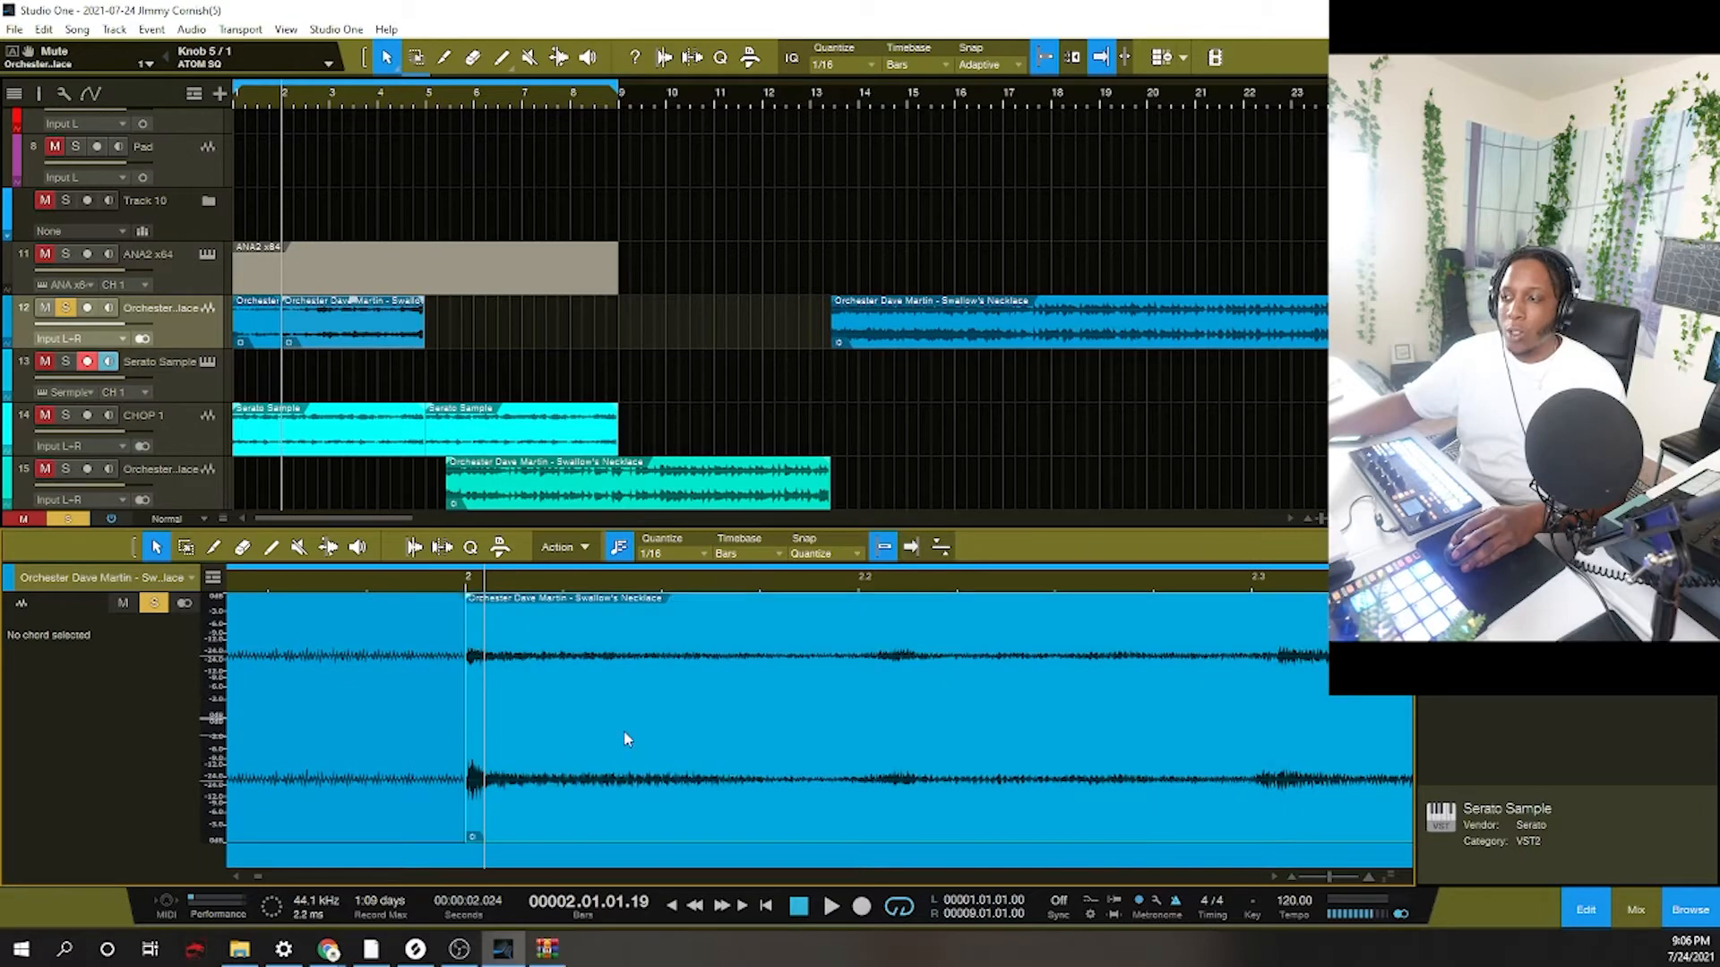
pyautogui.moveTo(470, 584); pyautogui.dragTo(385, 521)
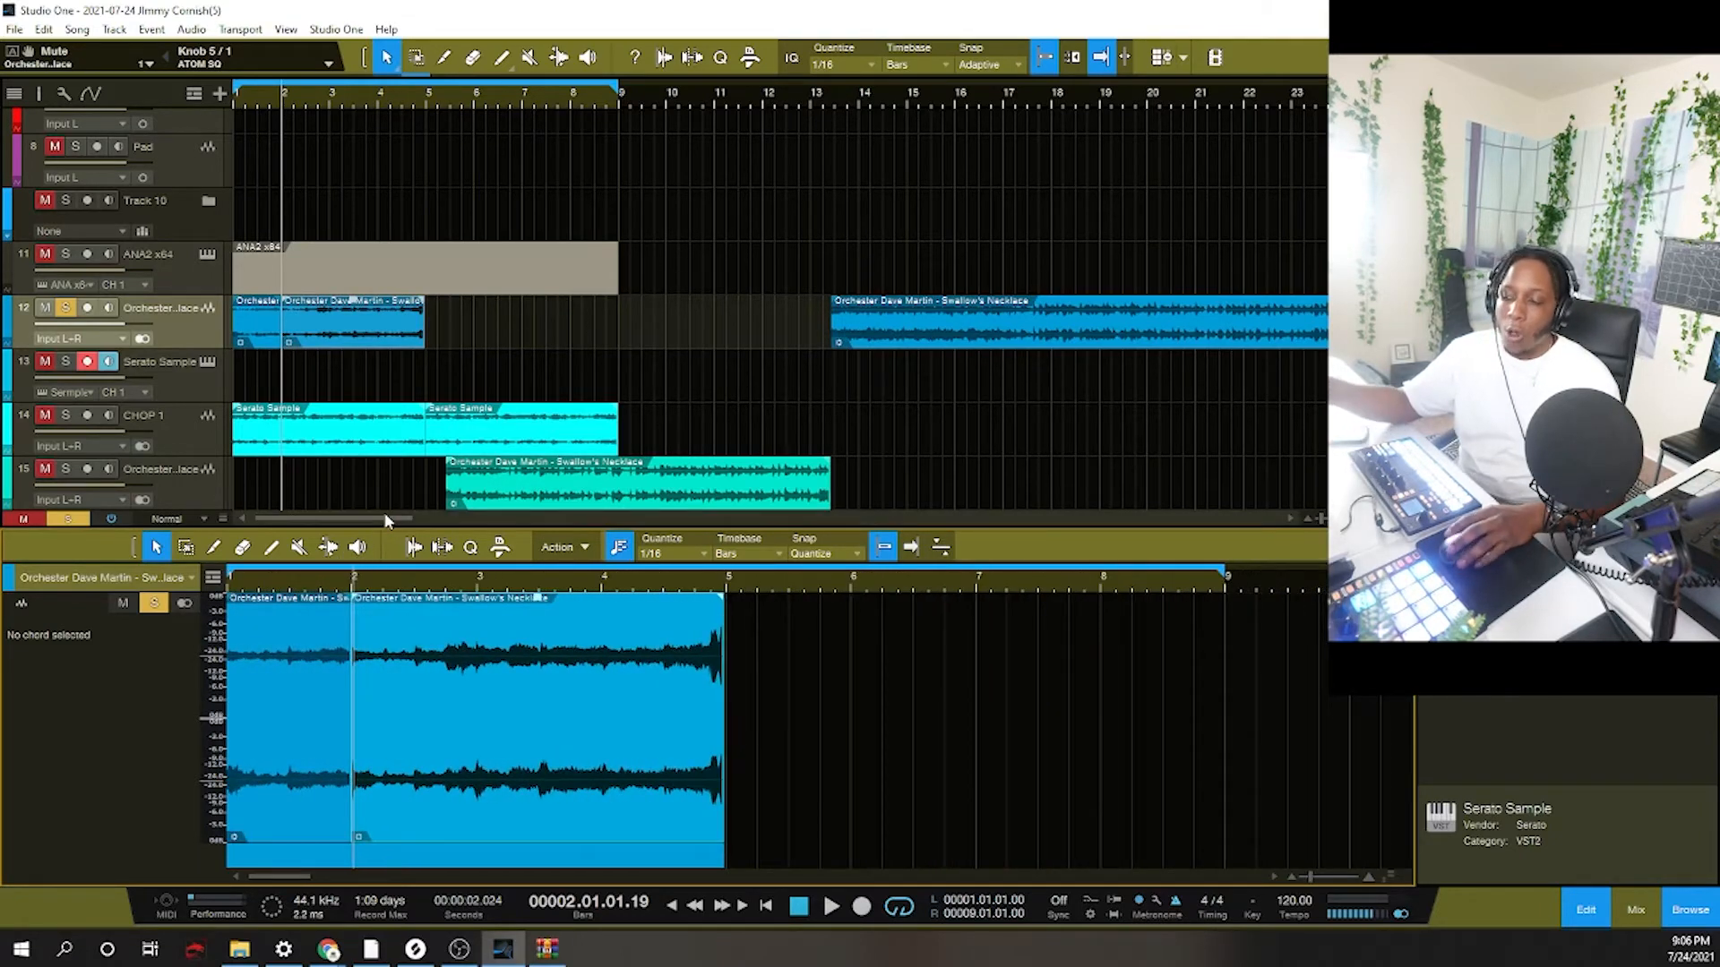
# Play the slices from bar 1, split off the short loud ending after beat 4.4, and extend it to bar 5.
pyautogui.press('Home')
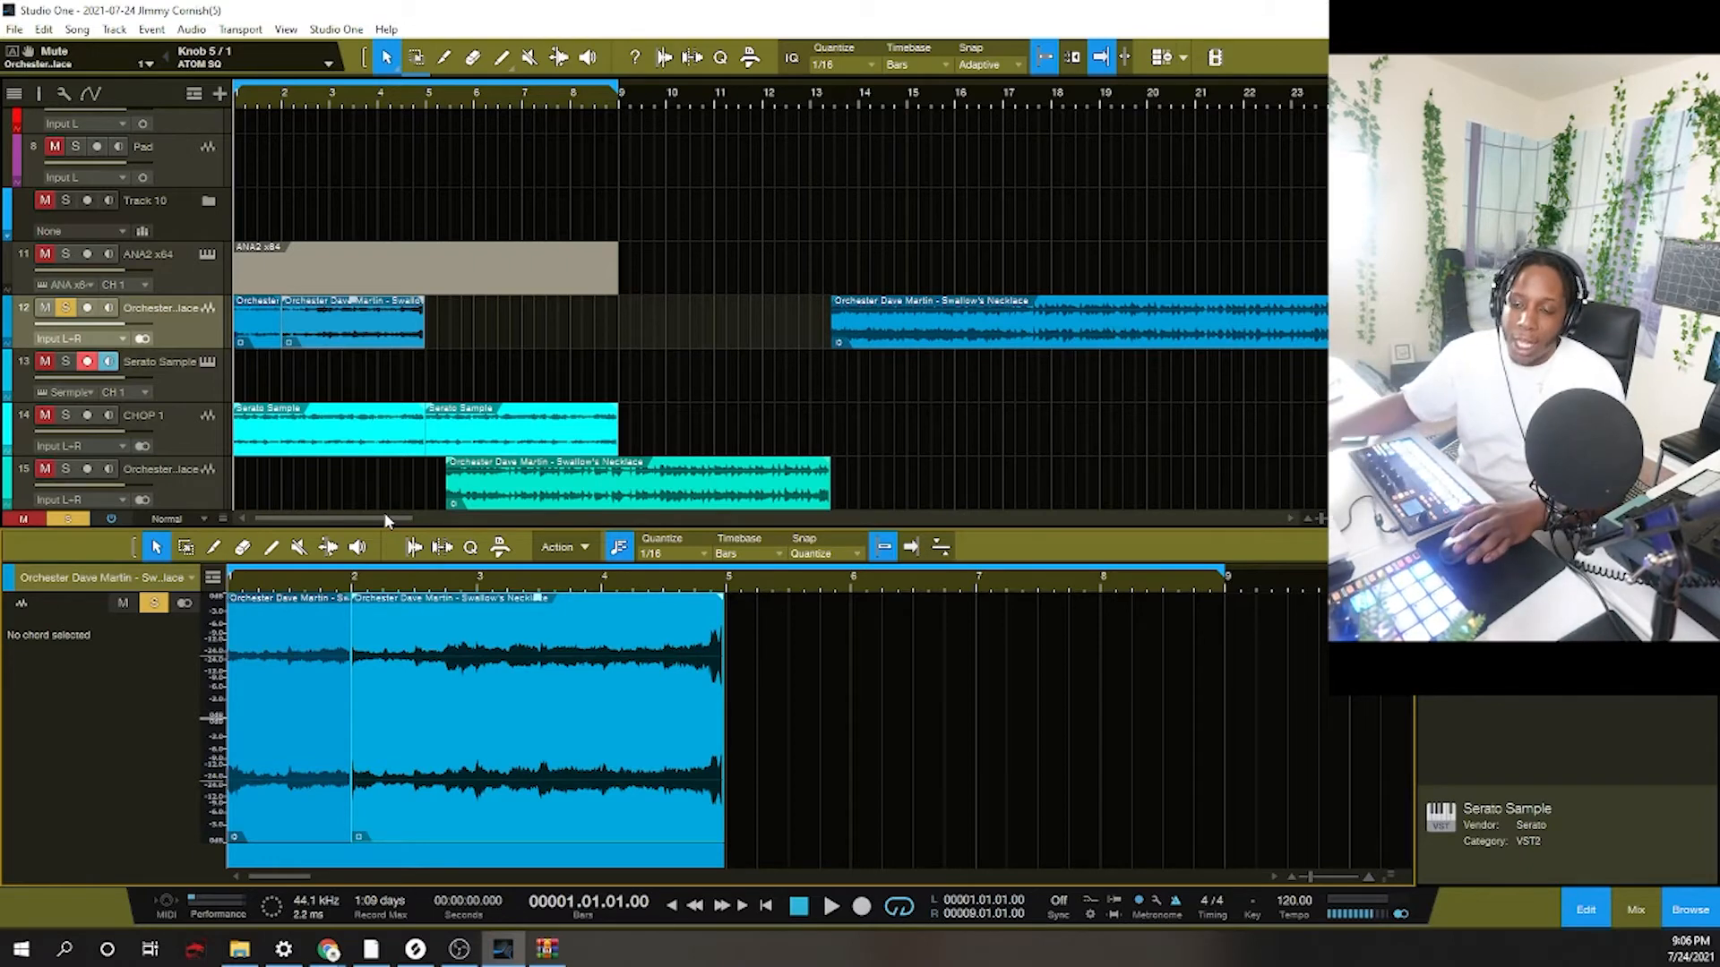
pyautogui.press('space')
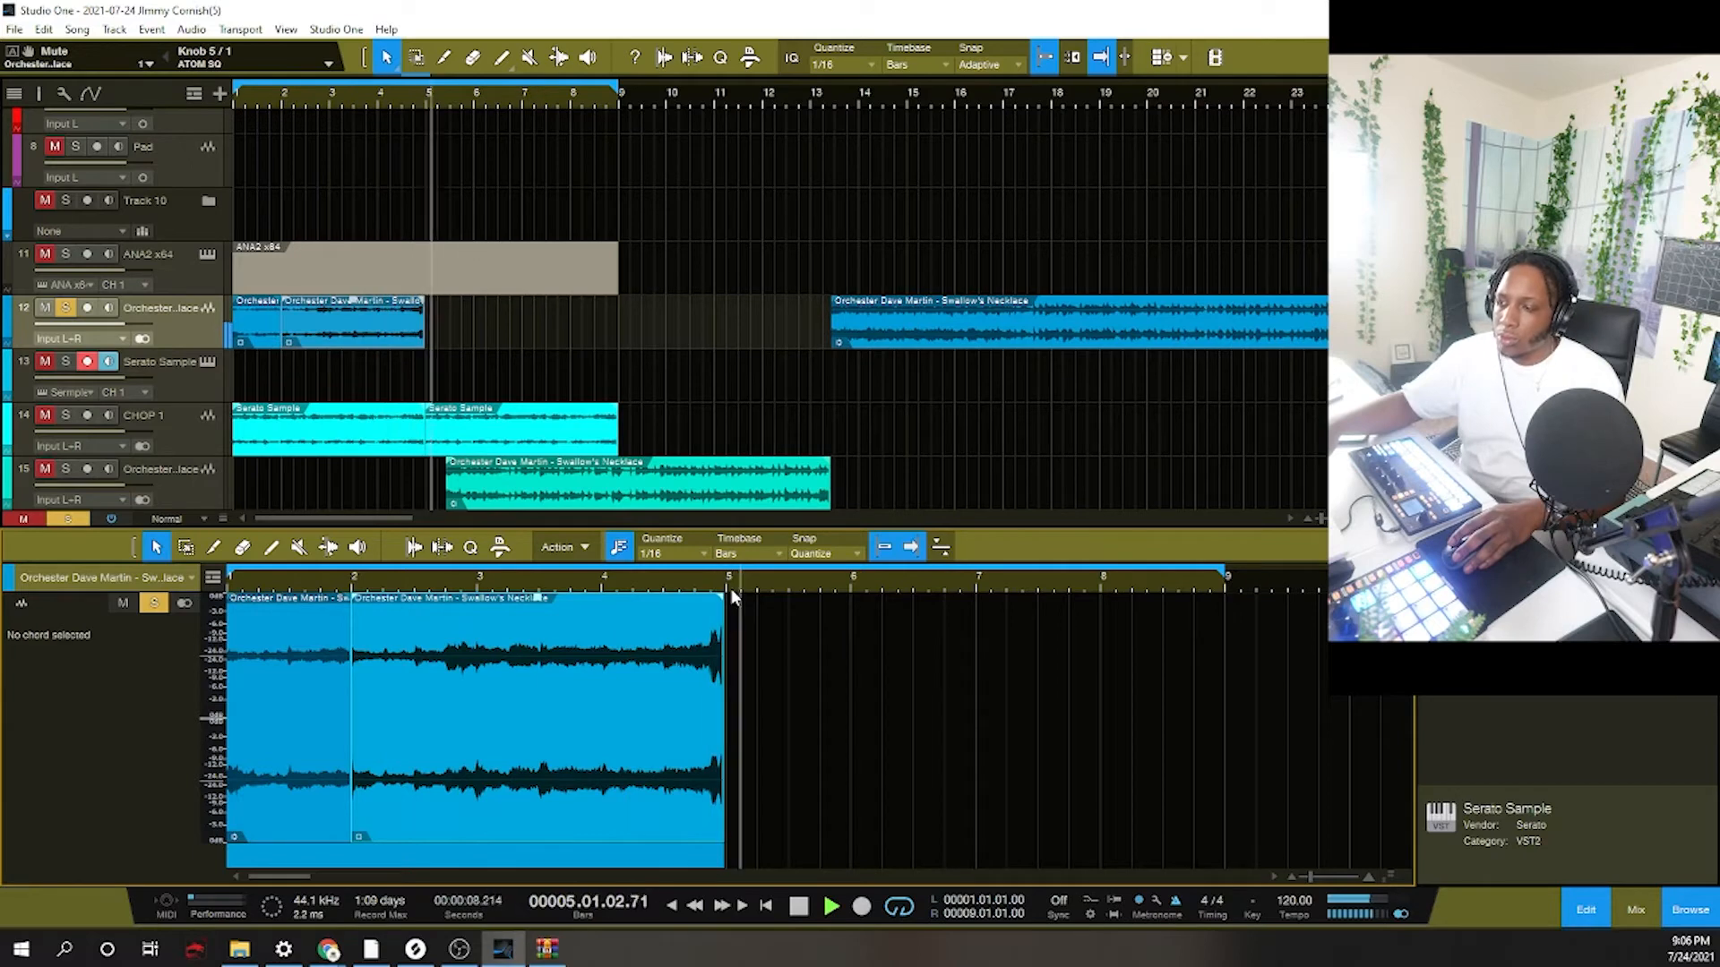
pyautogui.press('space')
pyautogui.moveTo(731, 588); pyautogui.dragTo(745, 618)
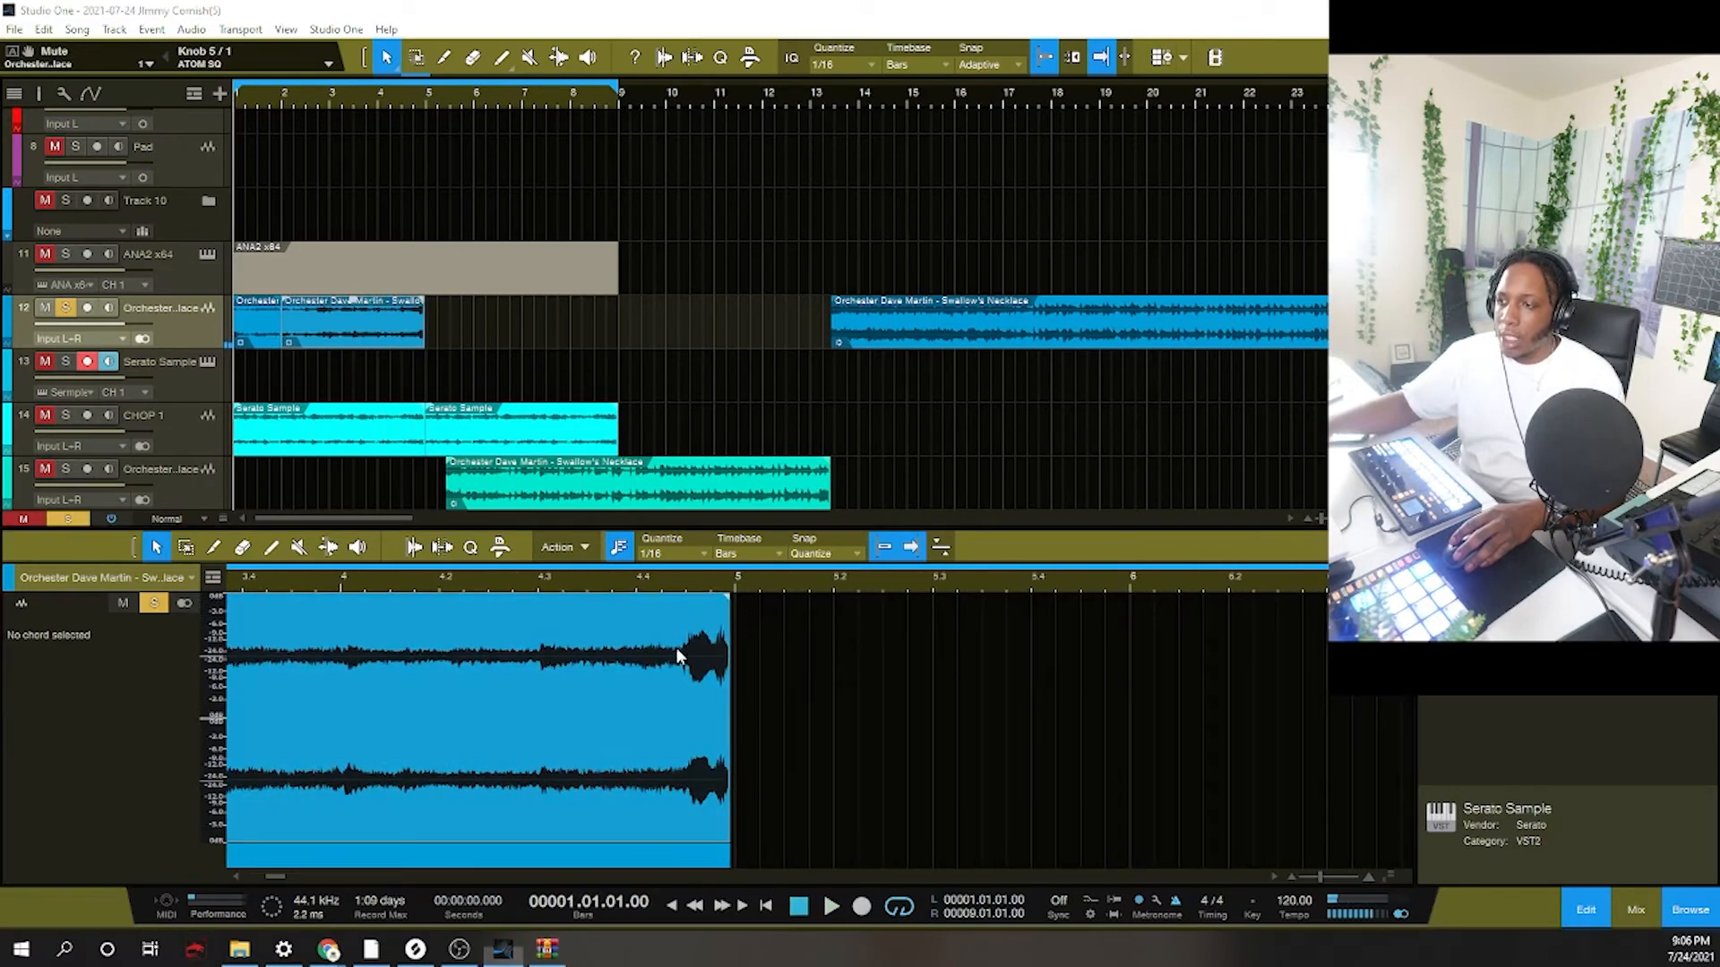
pyautogui.keyDown('alt'); pyautogui.click(684, 618); pyautogui.keyUp('alt')
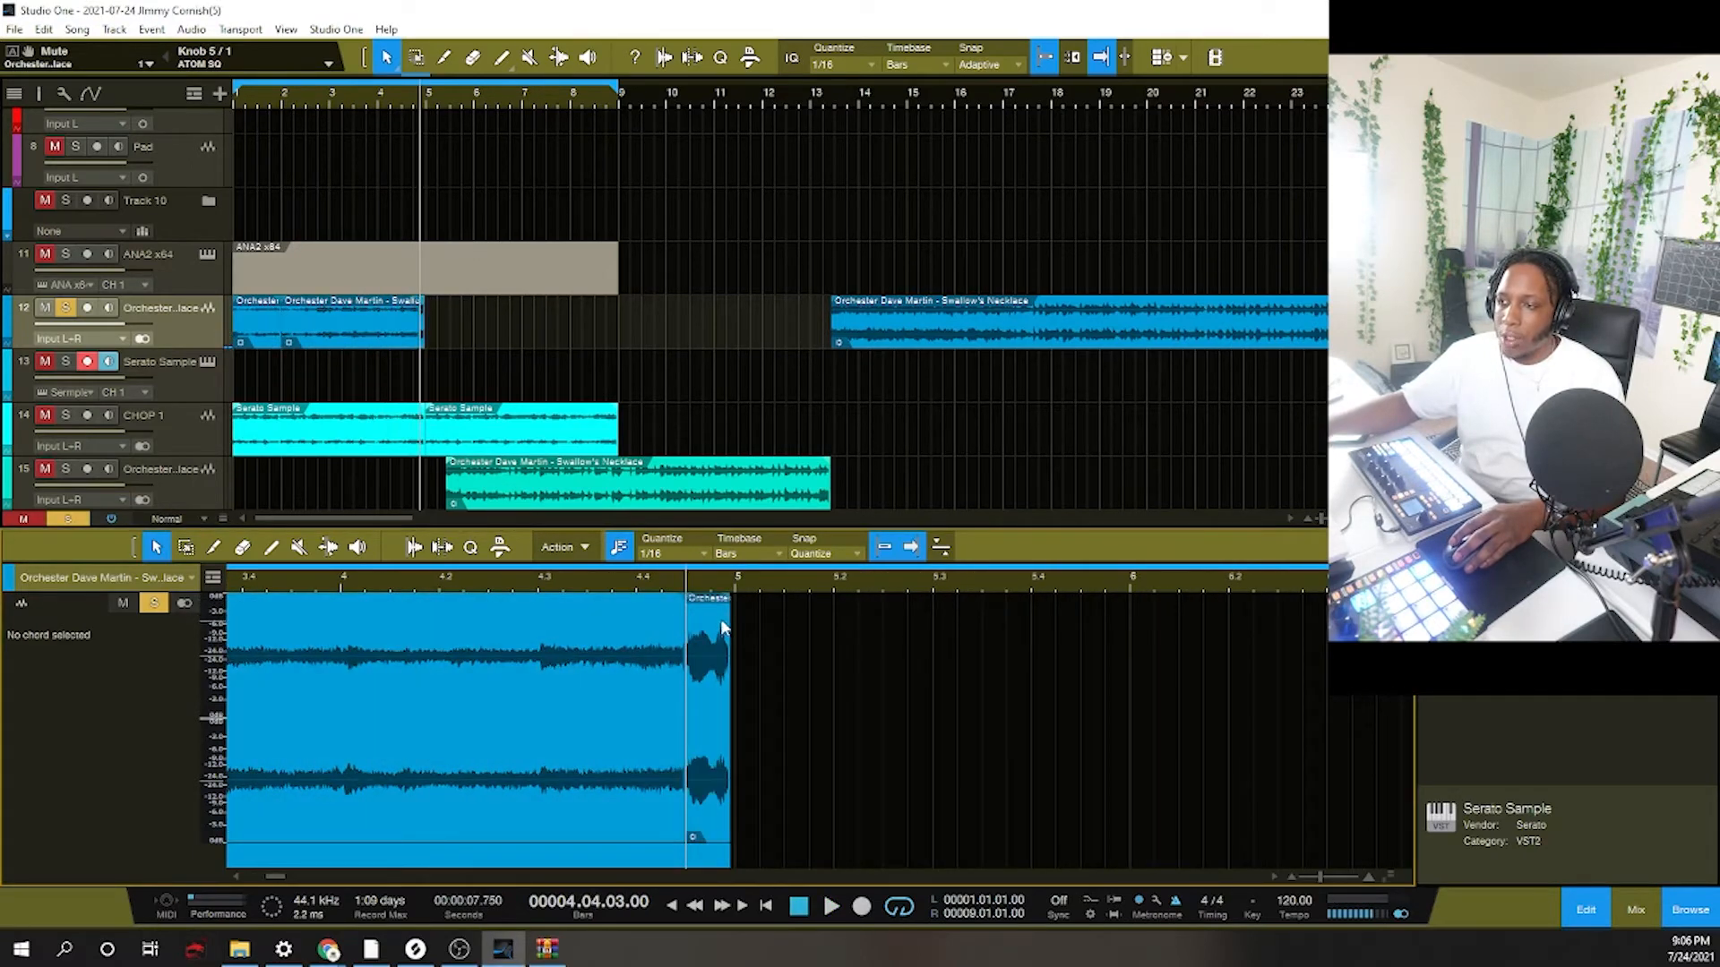
pyautogui.moveTo(732, 619); pyautogui.dragTo(743, 575)
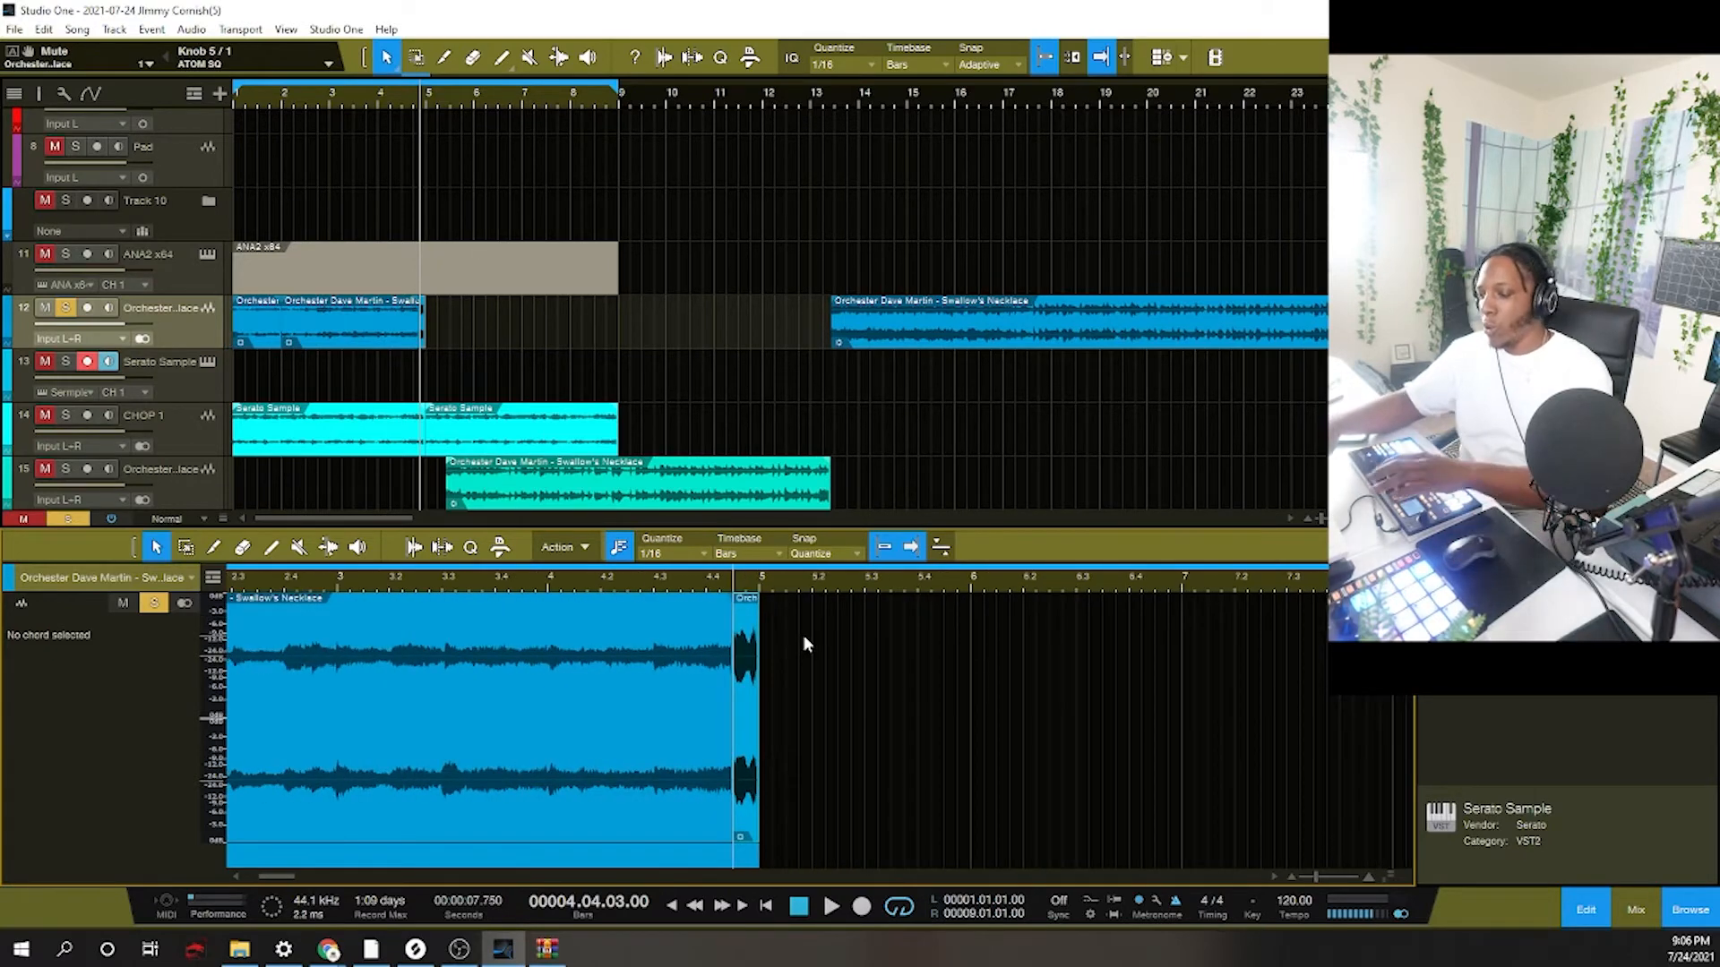
# Play the new slices from bar 1 with CHOP 1 also soloed, and delete the first Serato Sample event from CHOP 1.
pyautogui.press(',')
pyautogui.press('space')
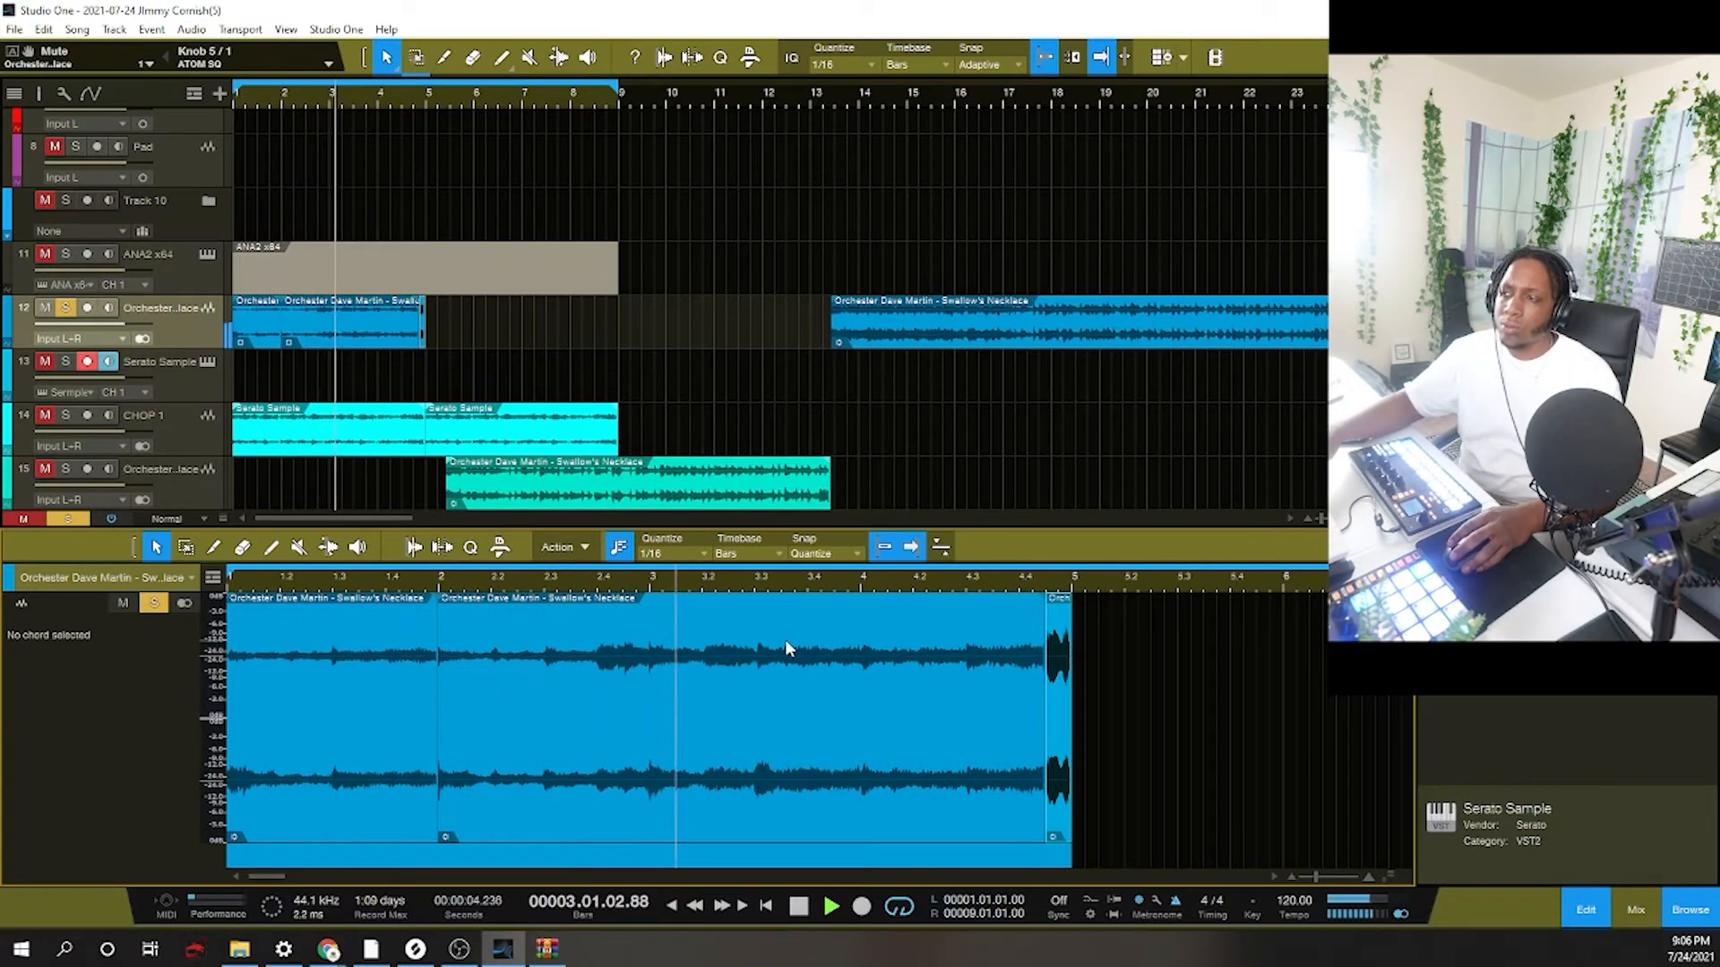
pyautogui.click(65, 417)
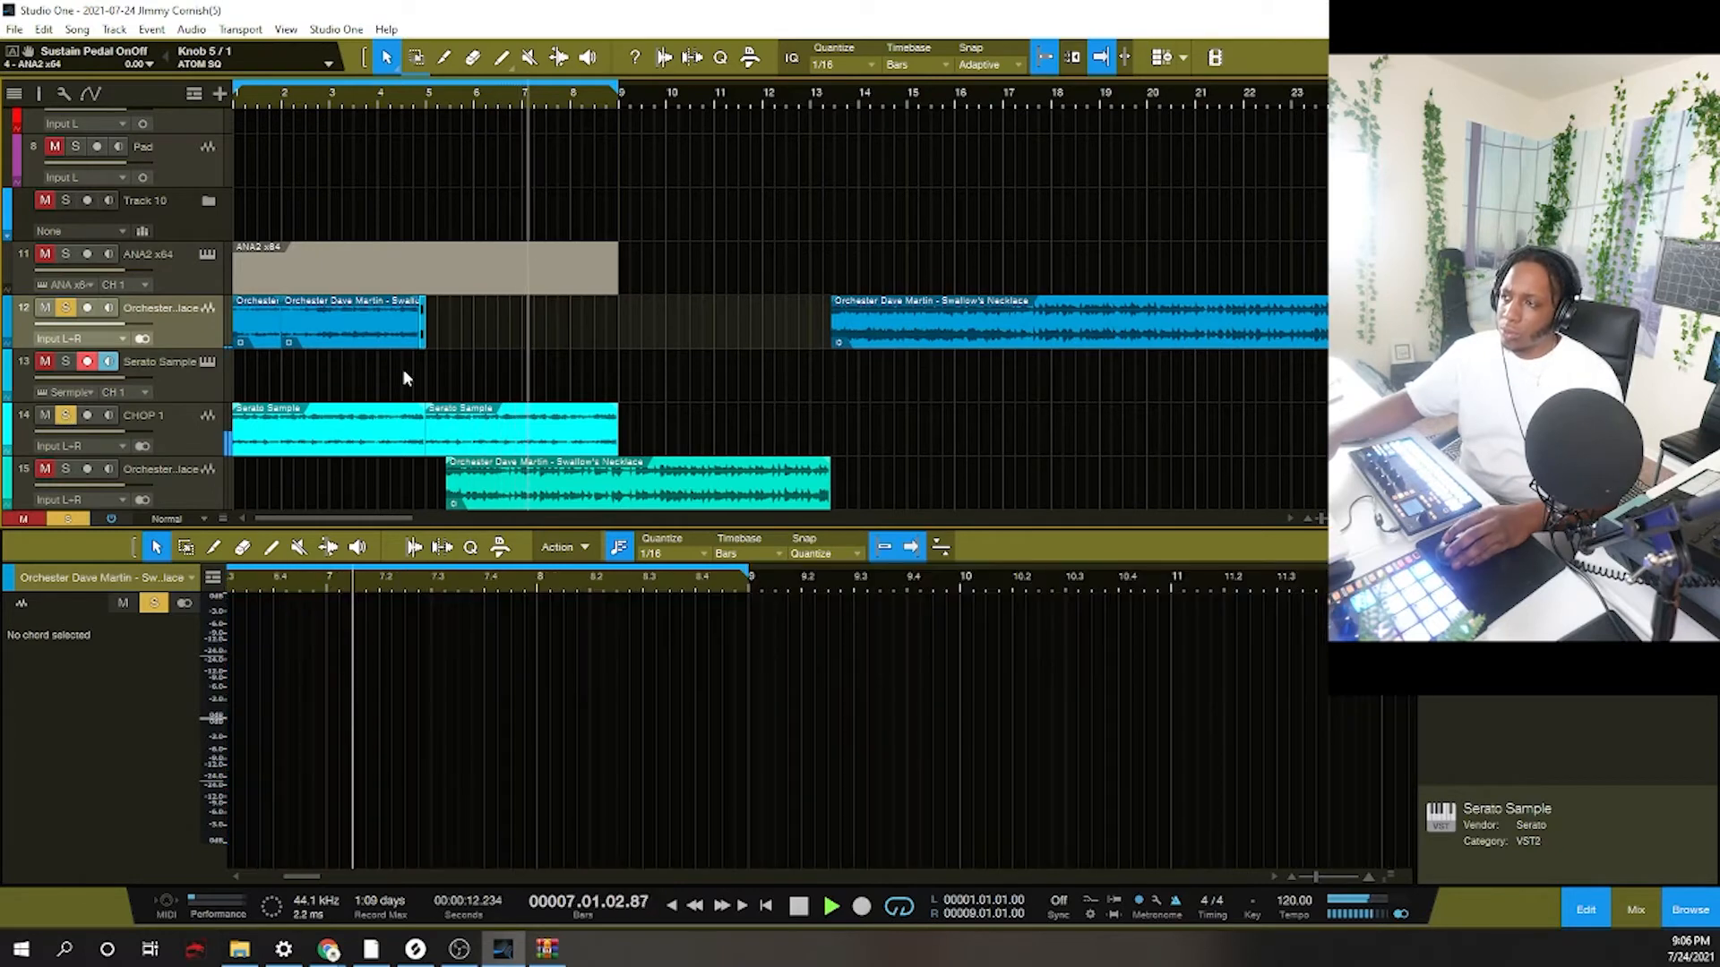
pyautogui.click(366, 428)
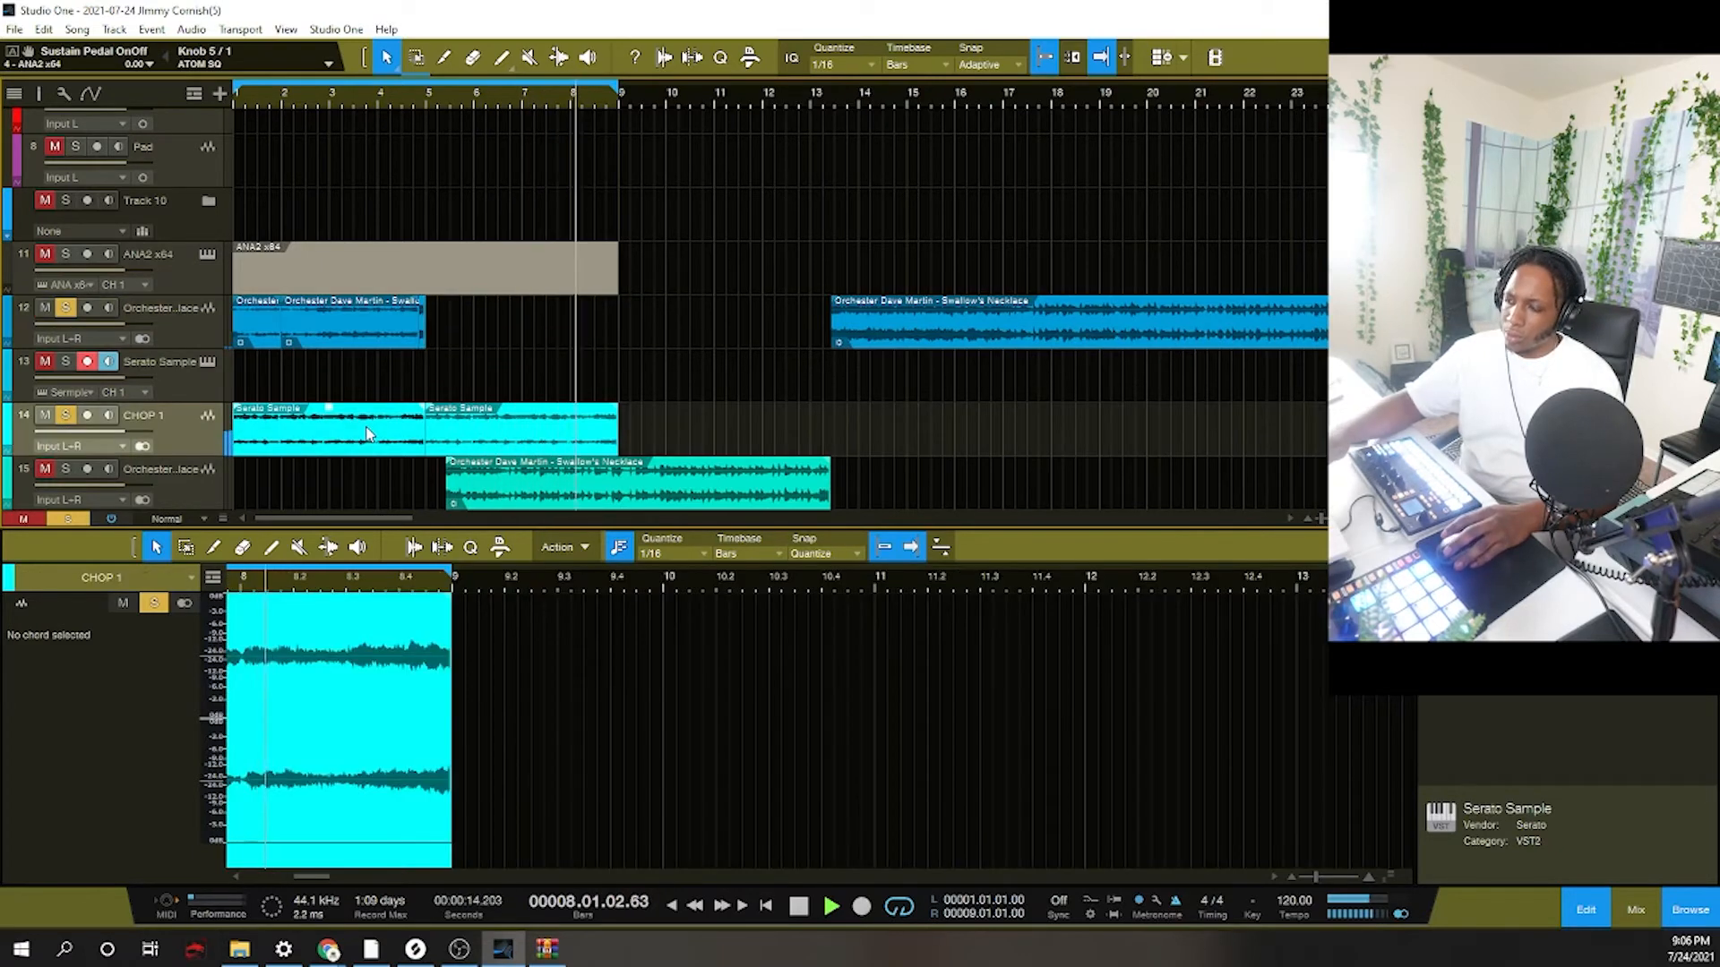
pyautogui.press('Delete')
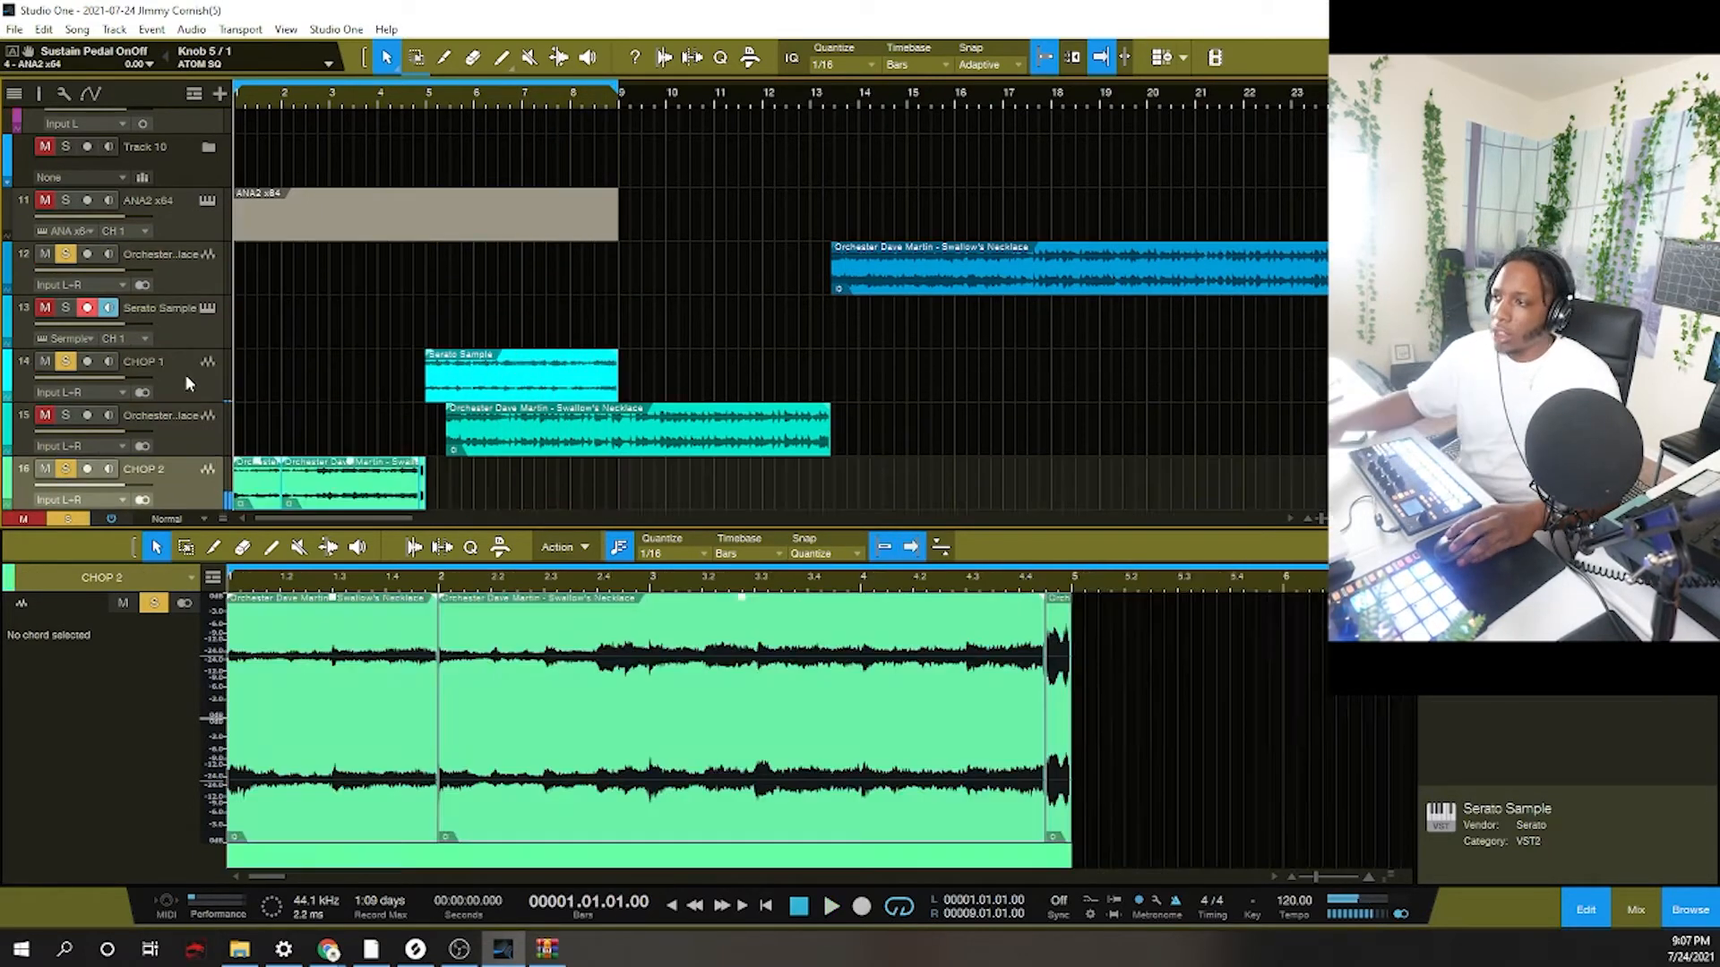
# Move the CHOP 1 track directly above CHOP 2 and merge the CHOP 2 slices into one audio part.
pyautogui.moveTo(185, 375); pyautogui.dragTo(181, 452)
pyautogui.scroll(-1, 392, 478)
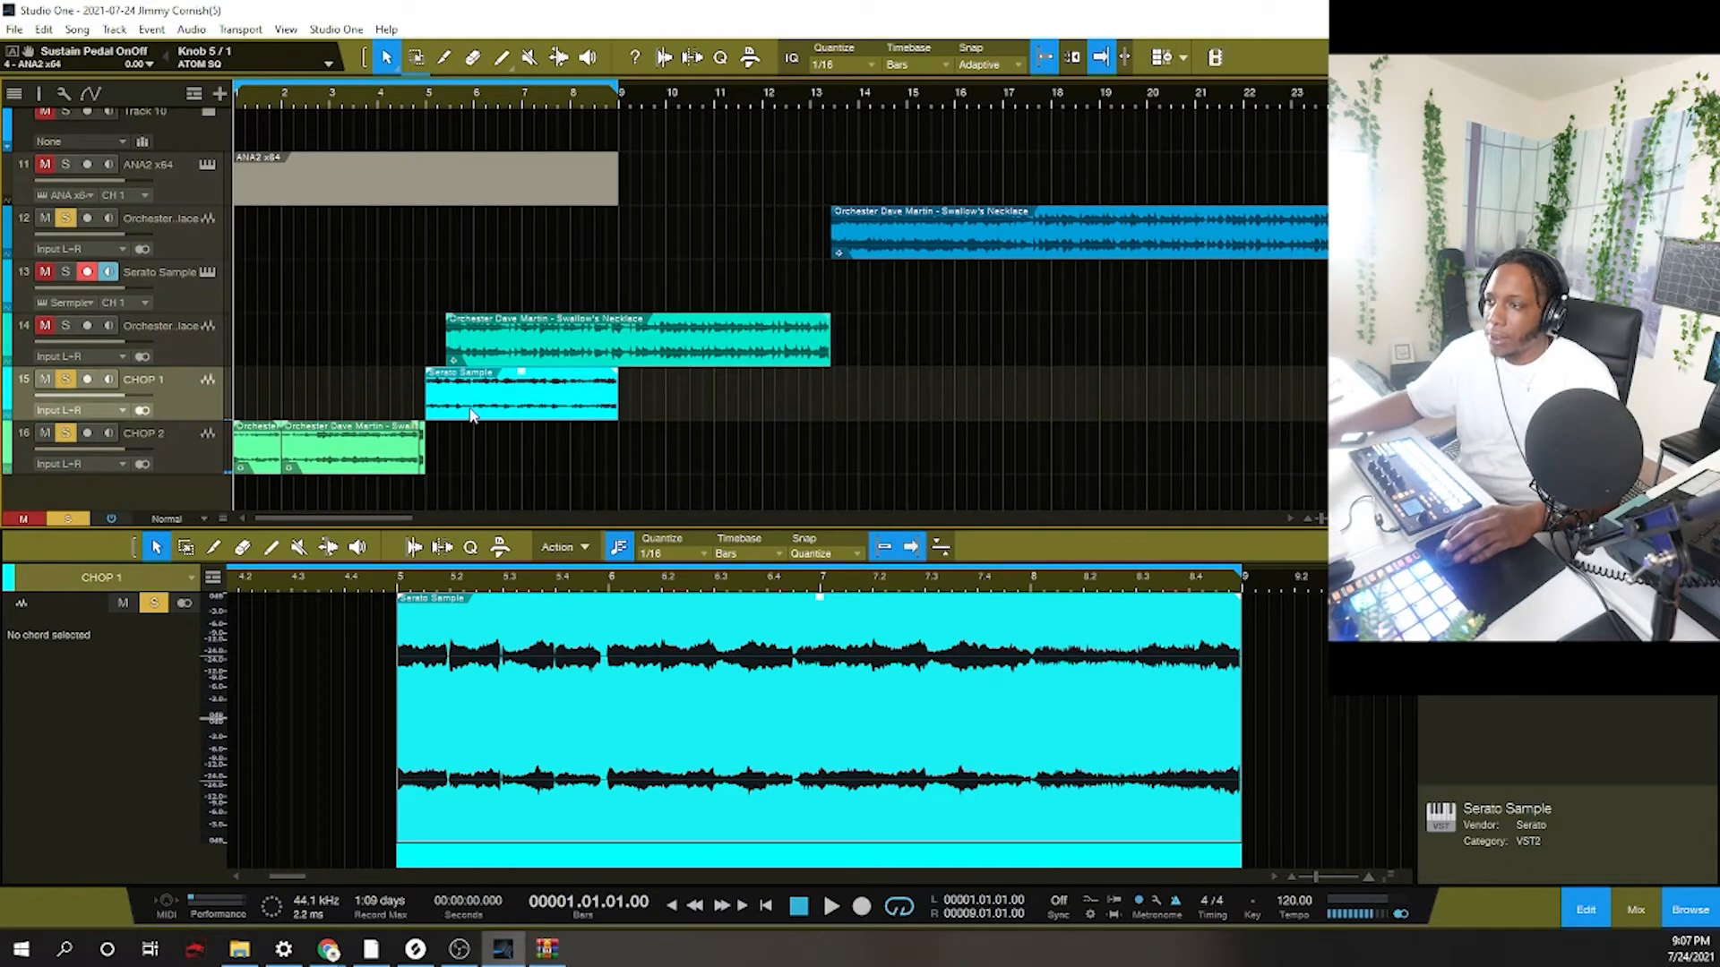
pyautogui.click(445, 473)
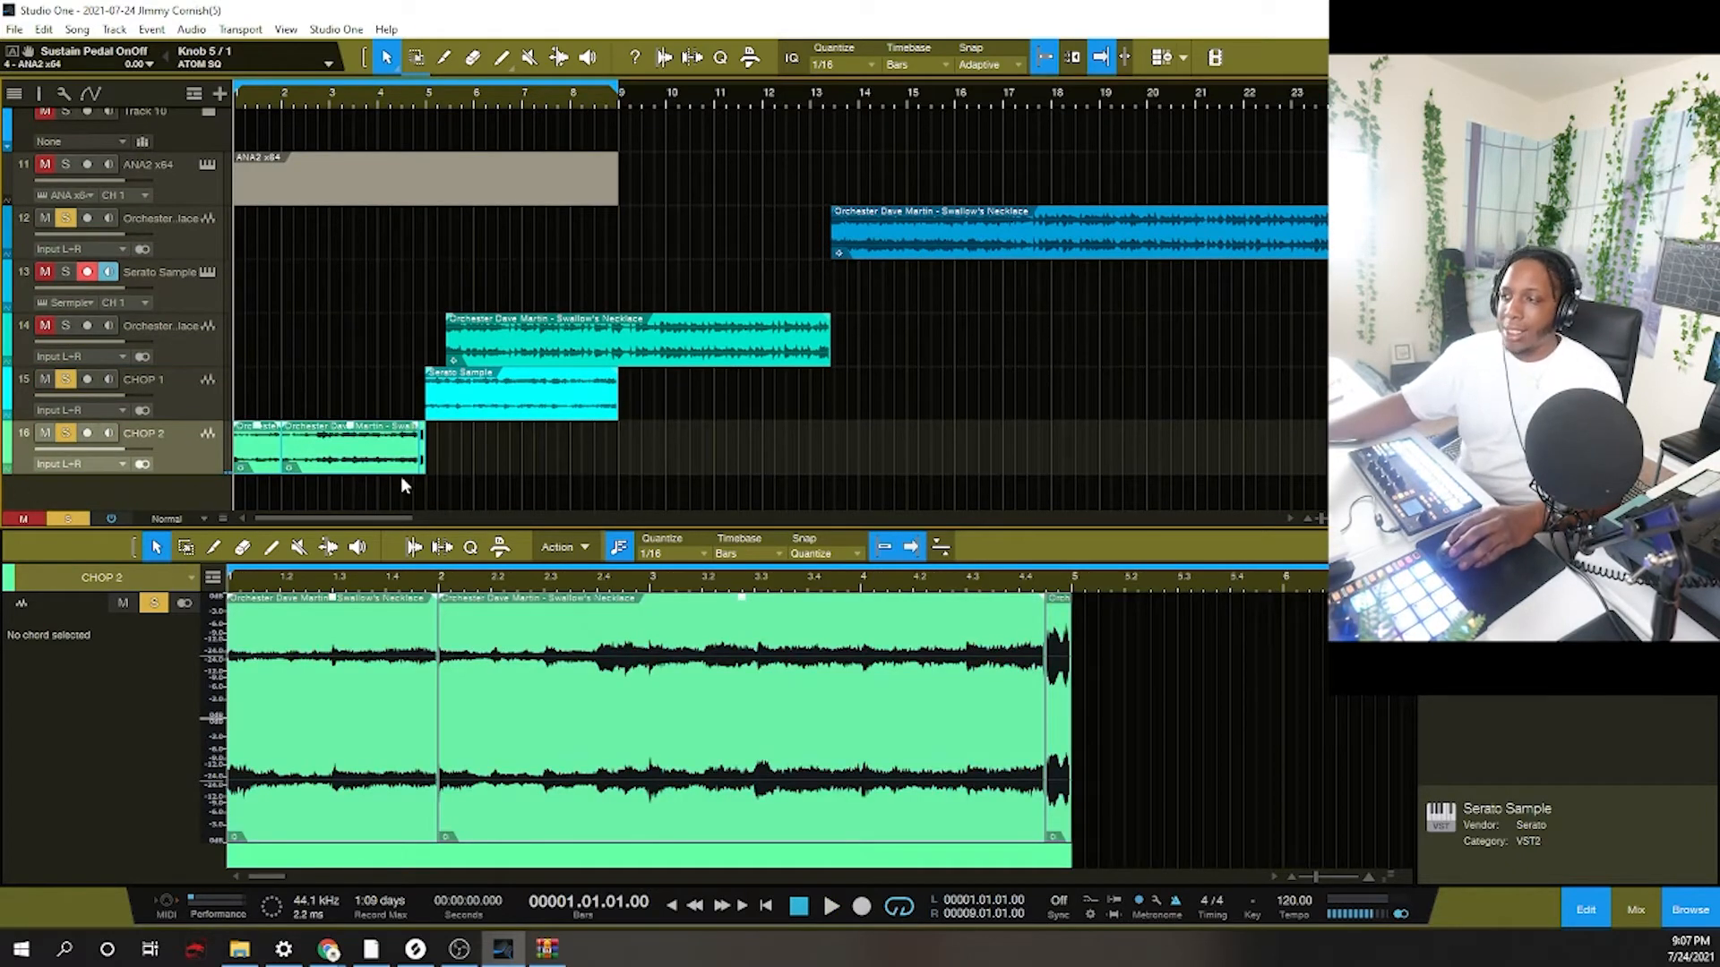
pyautogui.press('g')
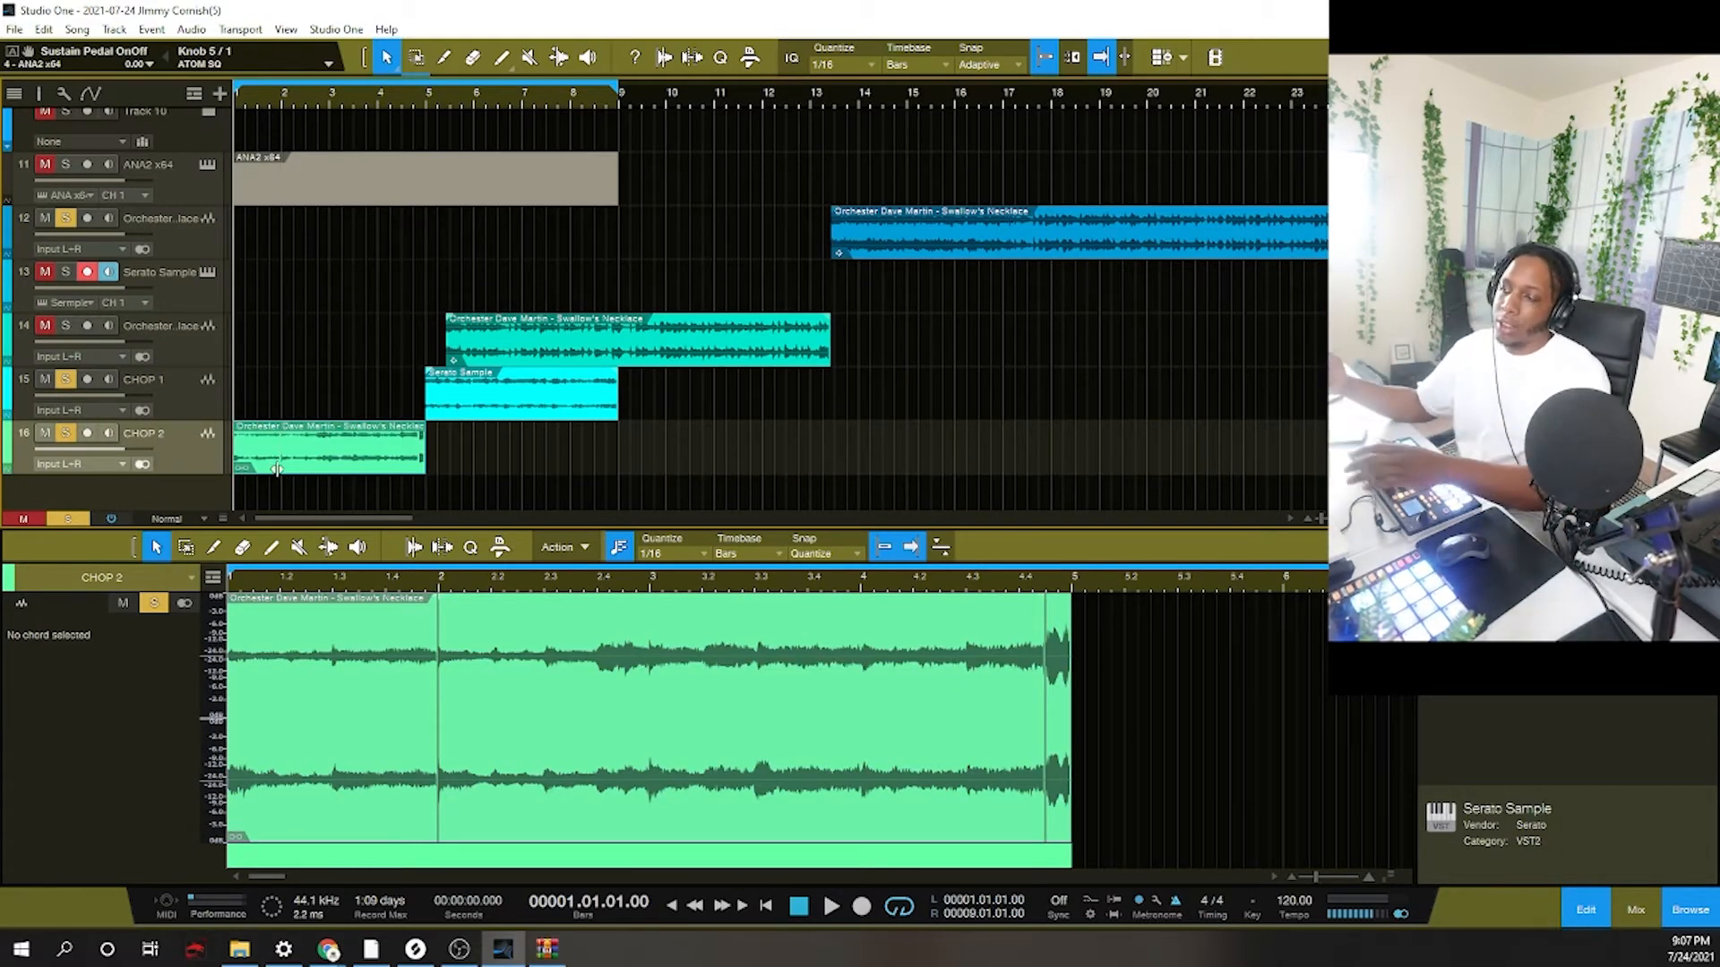
# Bounce the merged CHOP 2 audio part to a new track and remove the original CHOP 2 track.
pyautogui.hotkey('ctrl', 'alt', 'b')
pyautogui.click(177, 423)
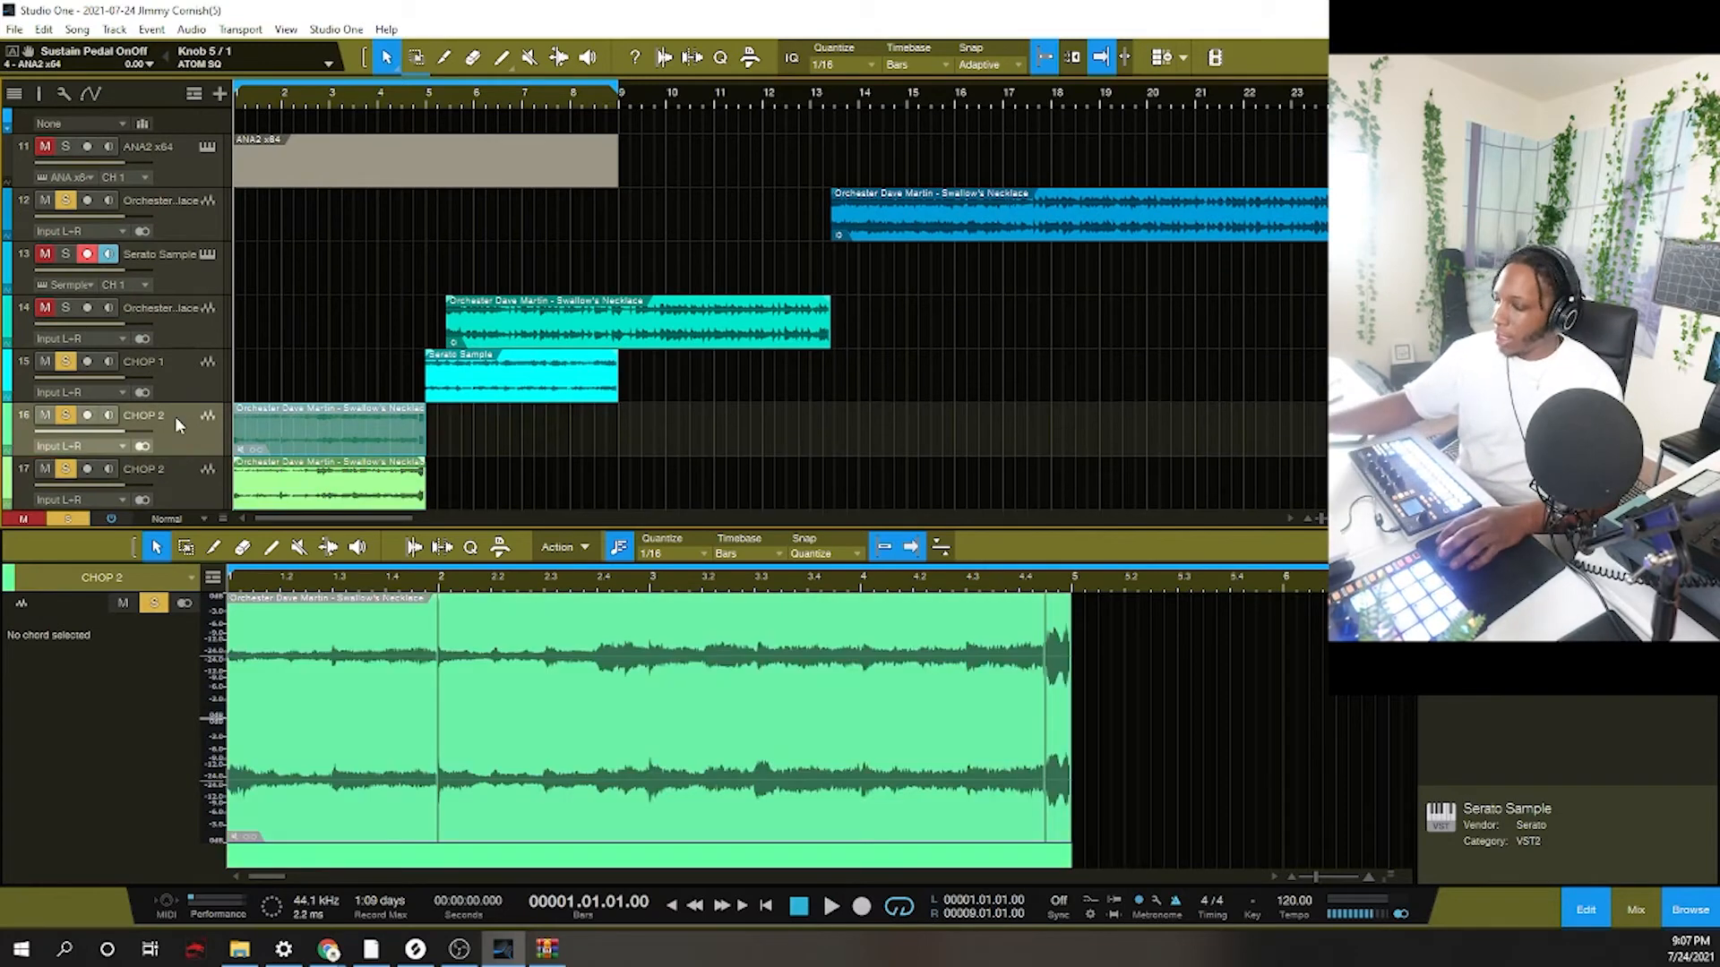
pyautogui.hotkey('ctrl', 'z')
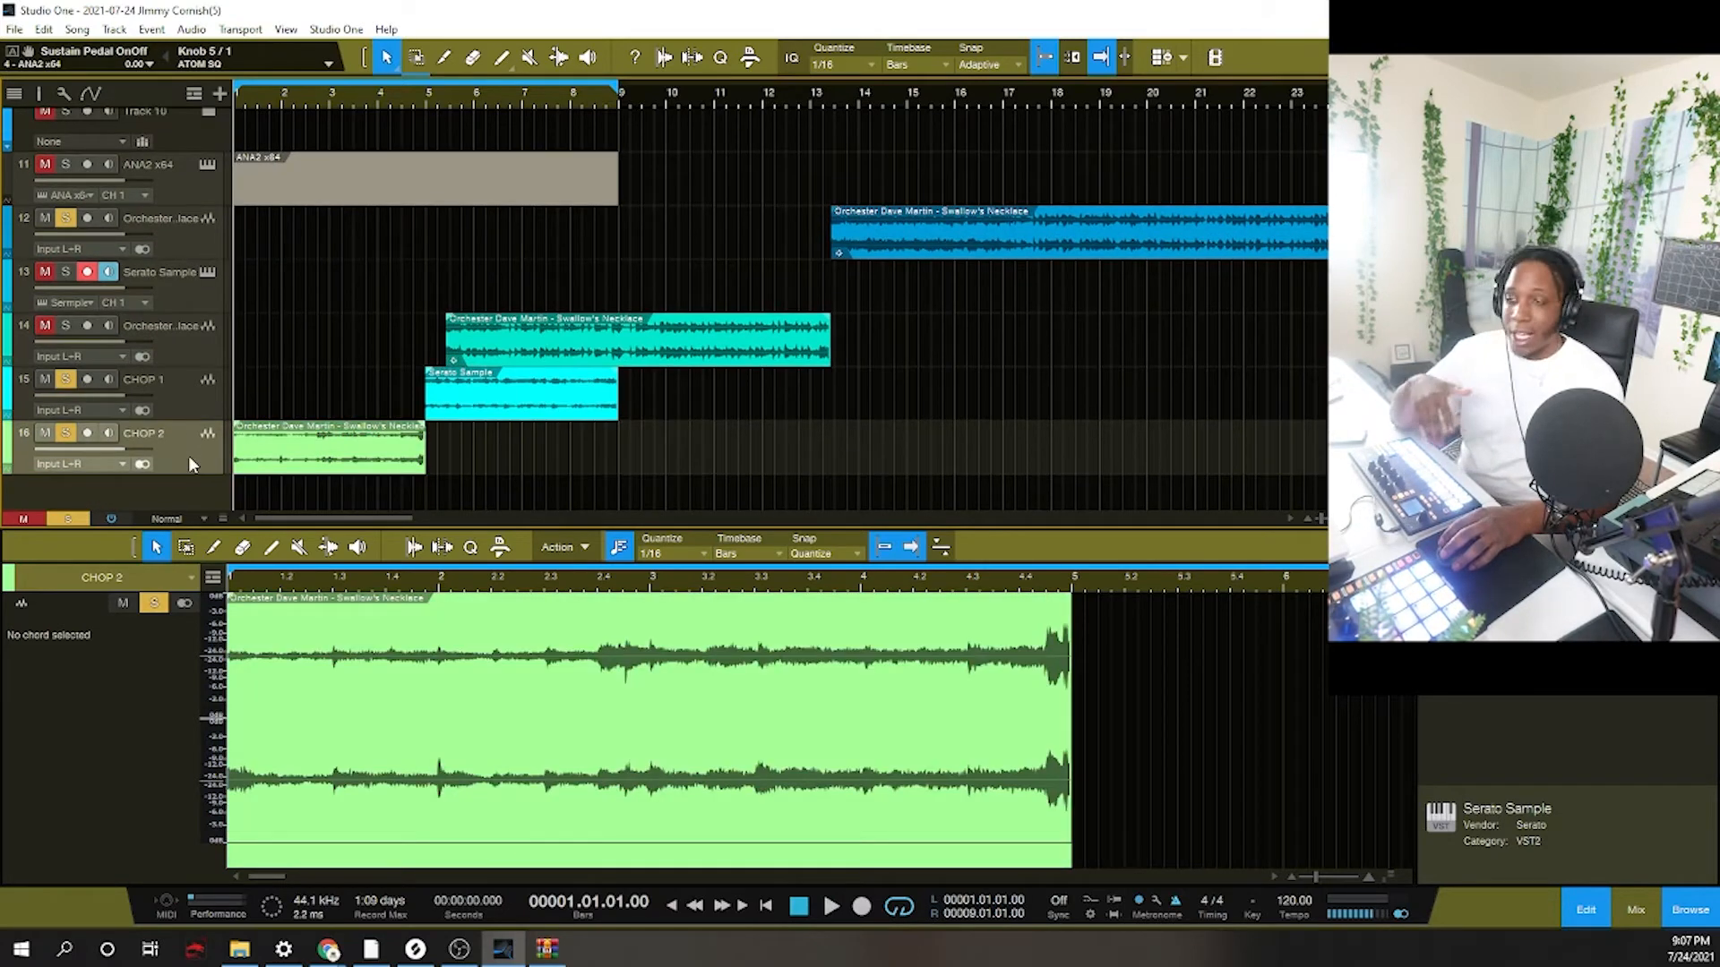
# Move the full-length Swallow's Necklace event to bar 1 and leave only its track soloed.
pyautogui.click(184, 410)
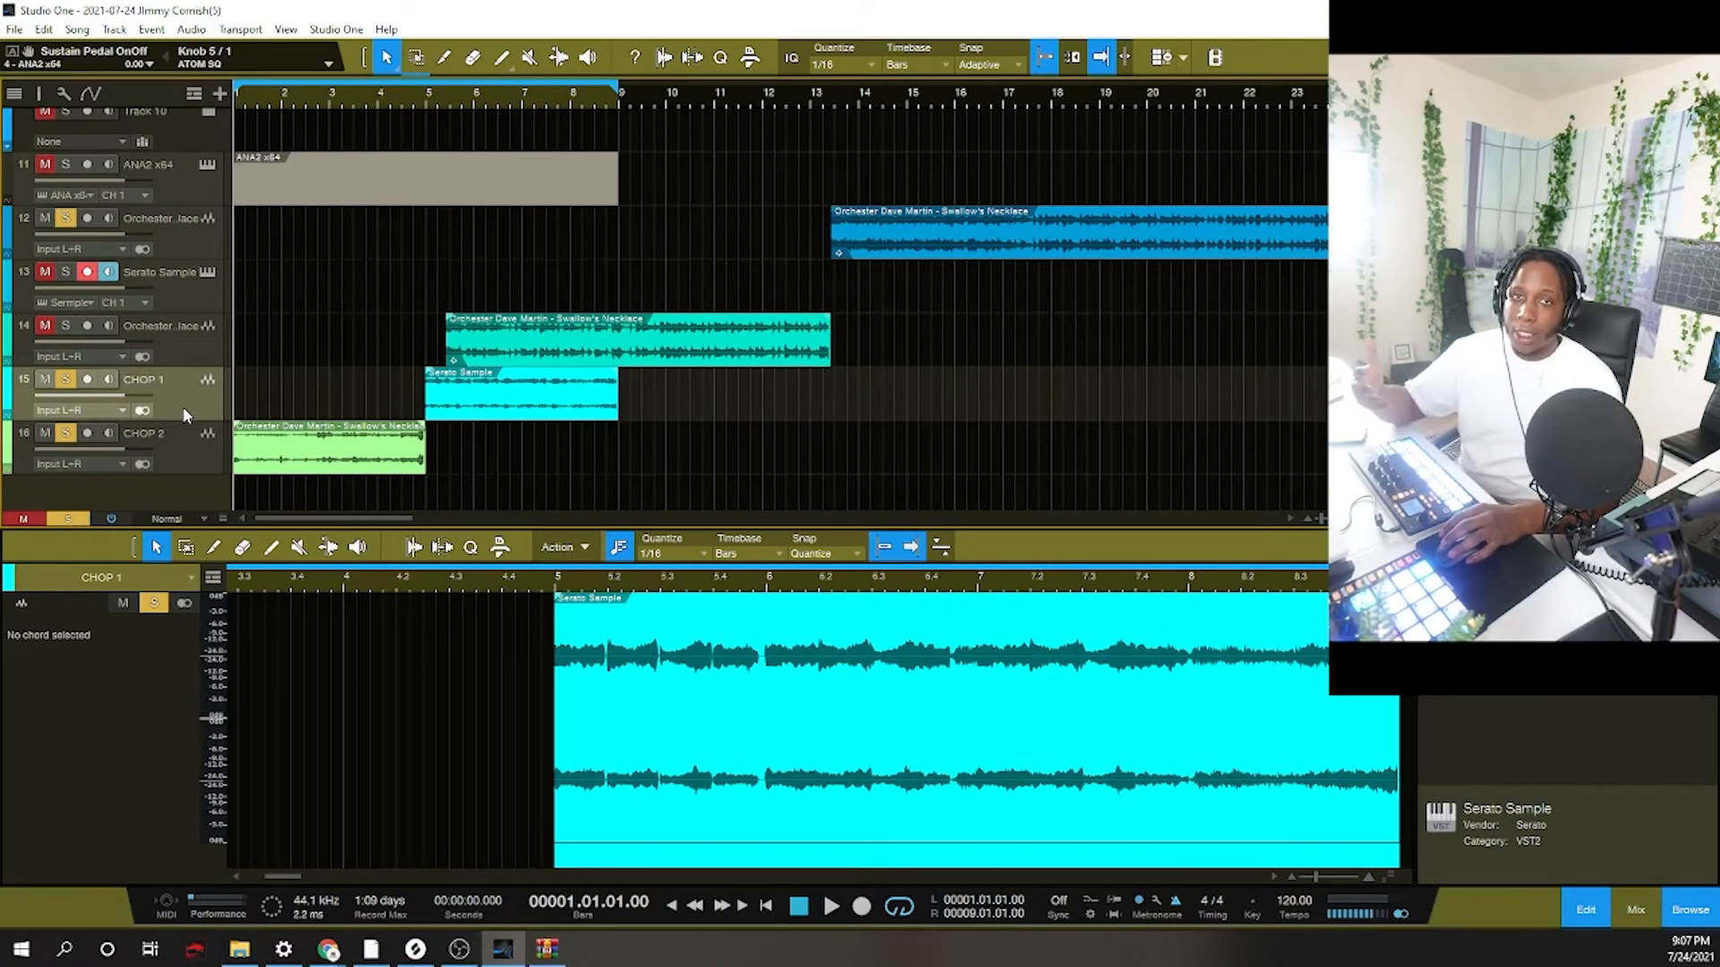
pyautogui.scroll(1, 460, 215)
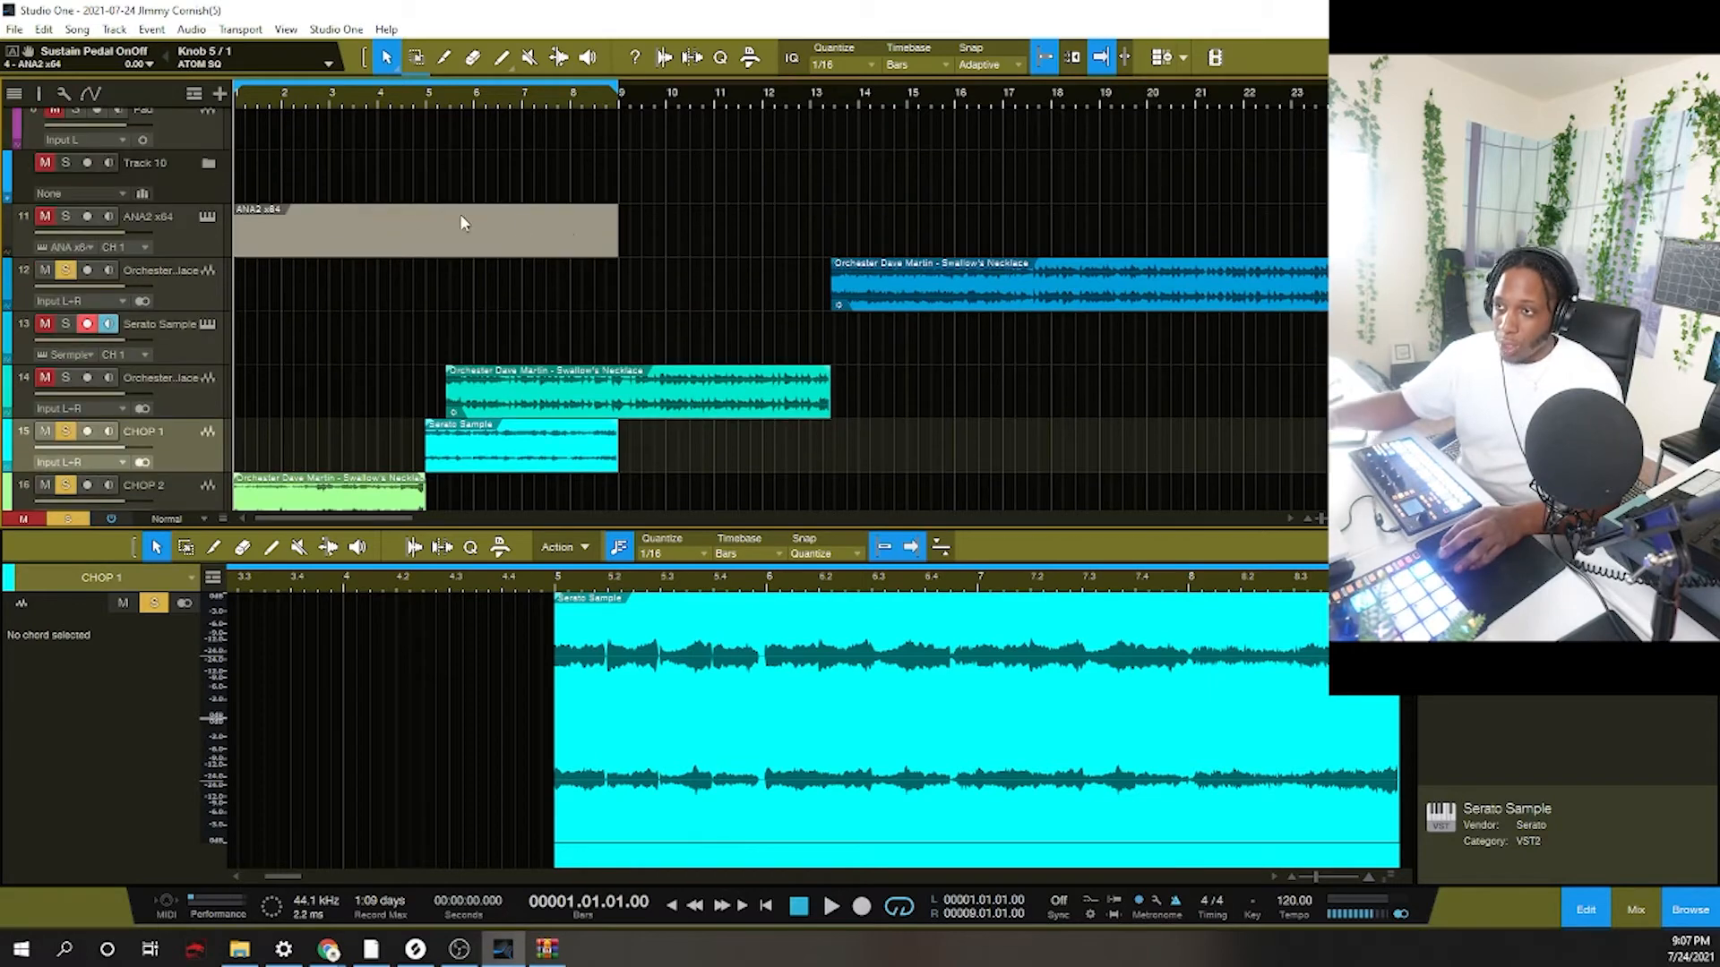
pyautogui.moveTo(926, 284); pyautogui.dragTo(330, 284)
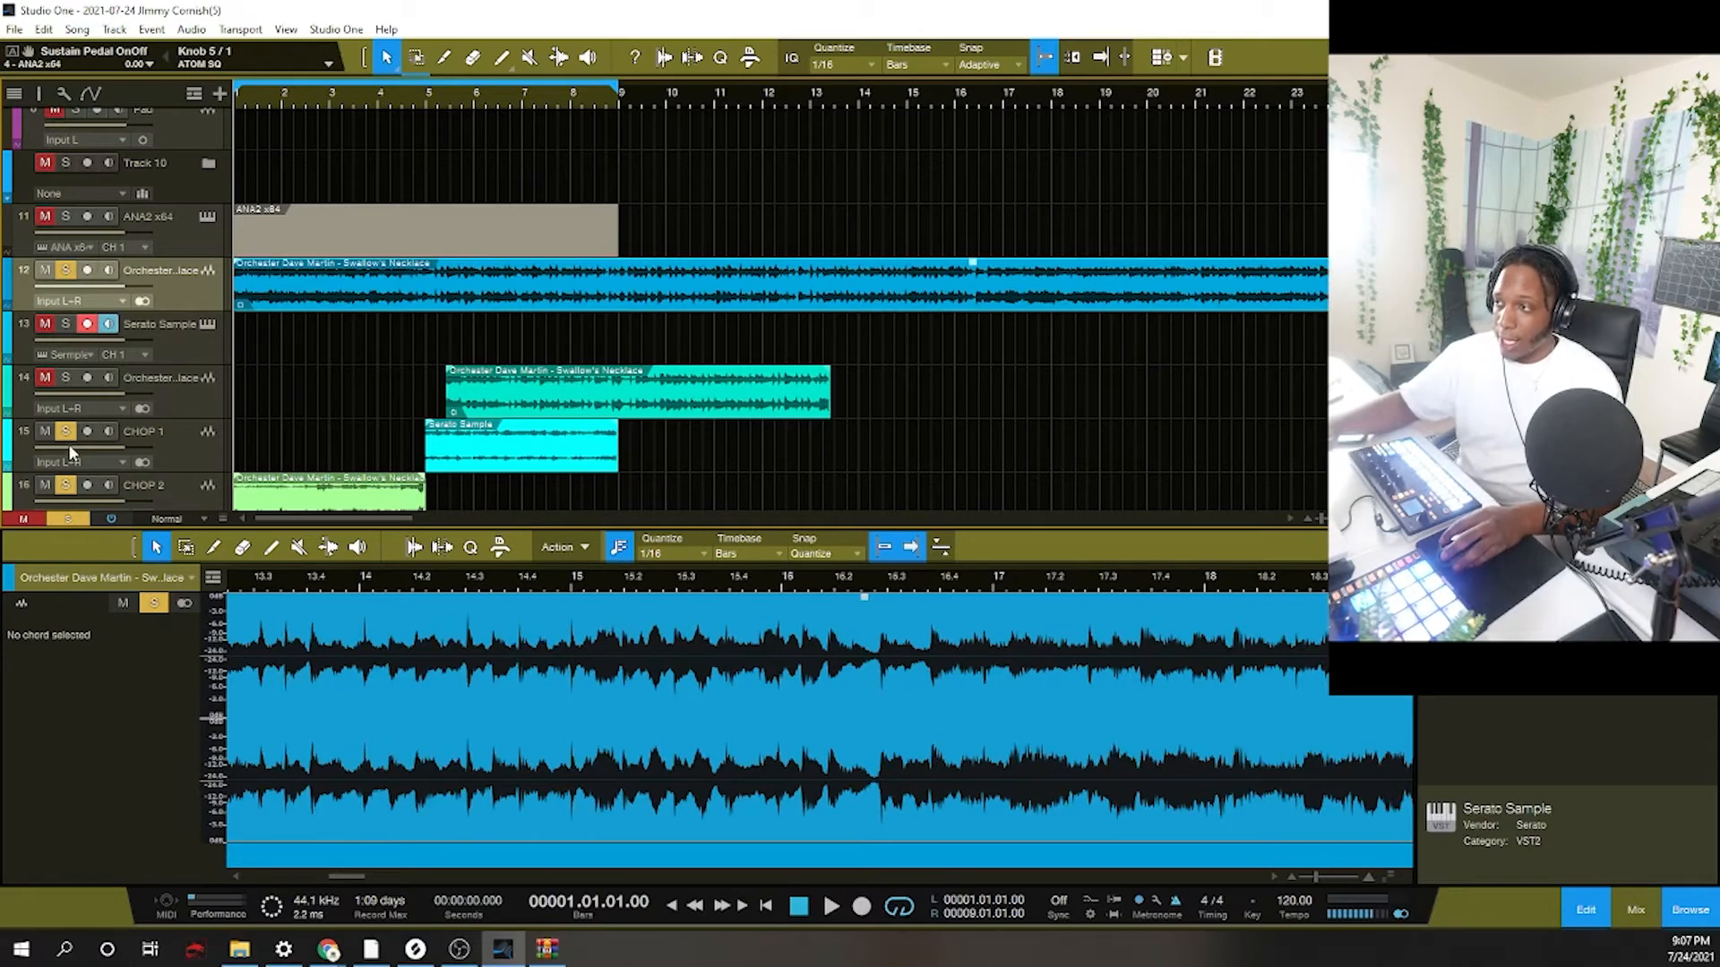
pyautogui.click(71, 520)
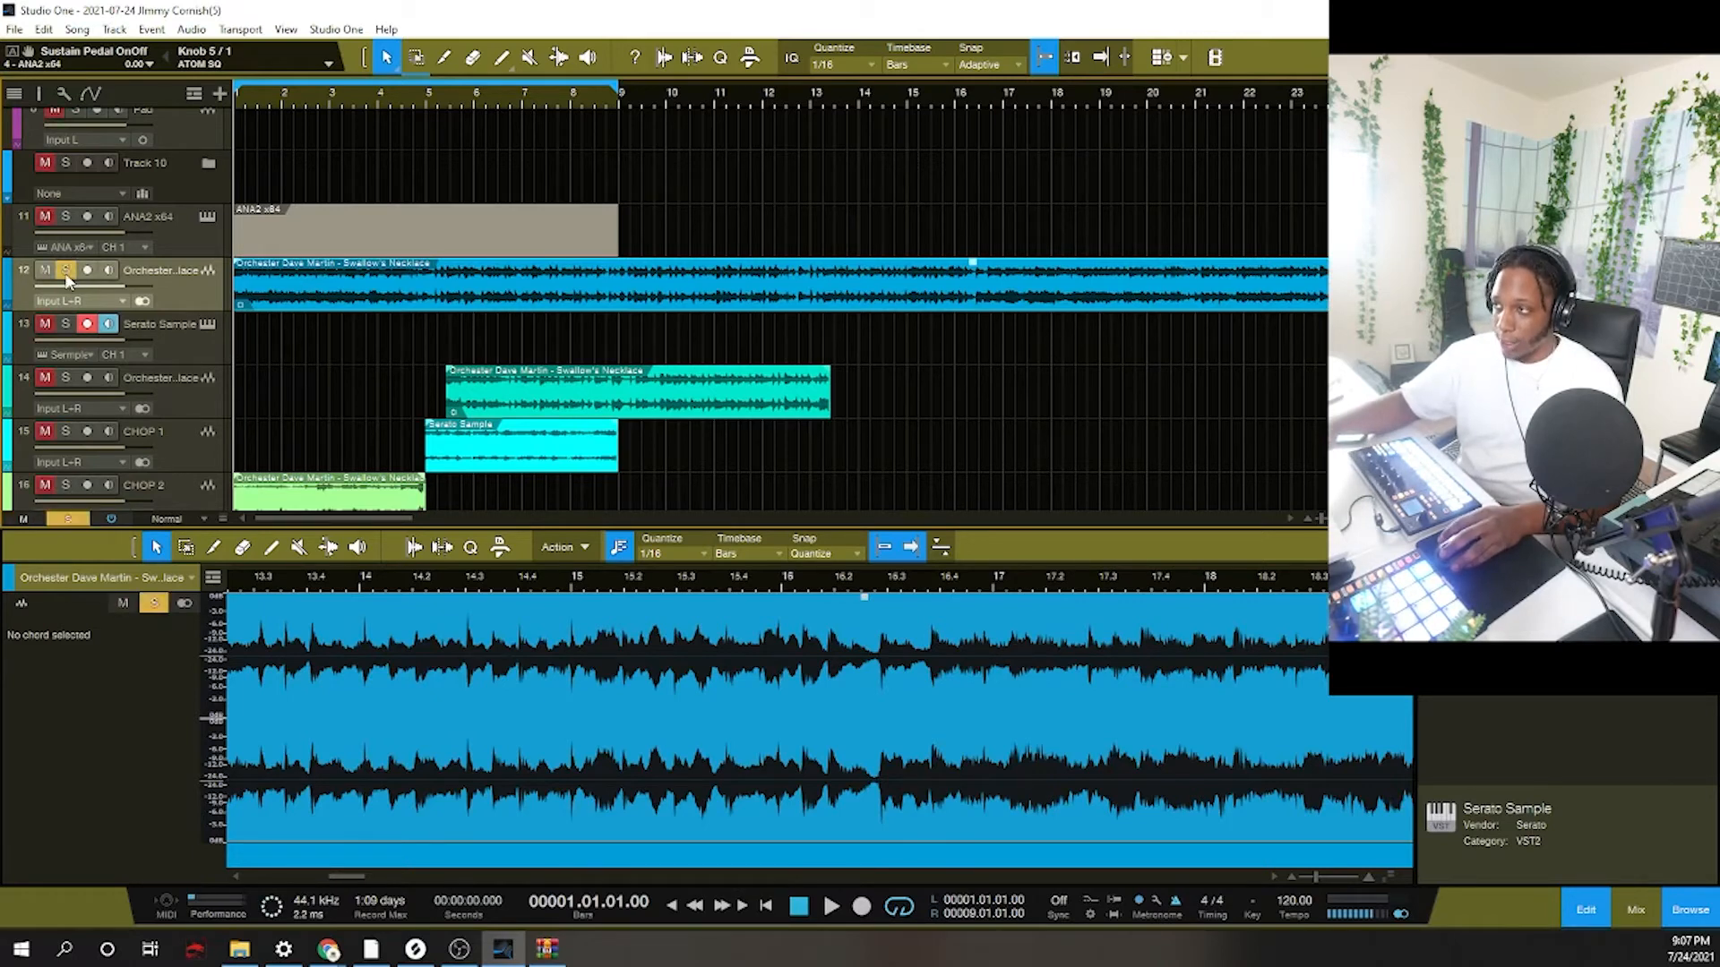
# Play the full song from bar 1, around bar 9 and around bar 12 to look for another section.
pyautogui.press('space')
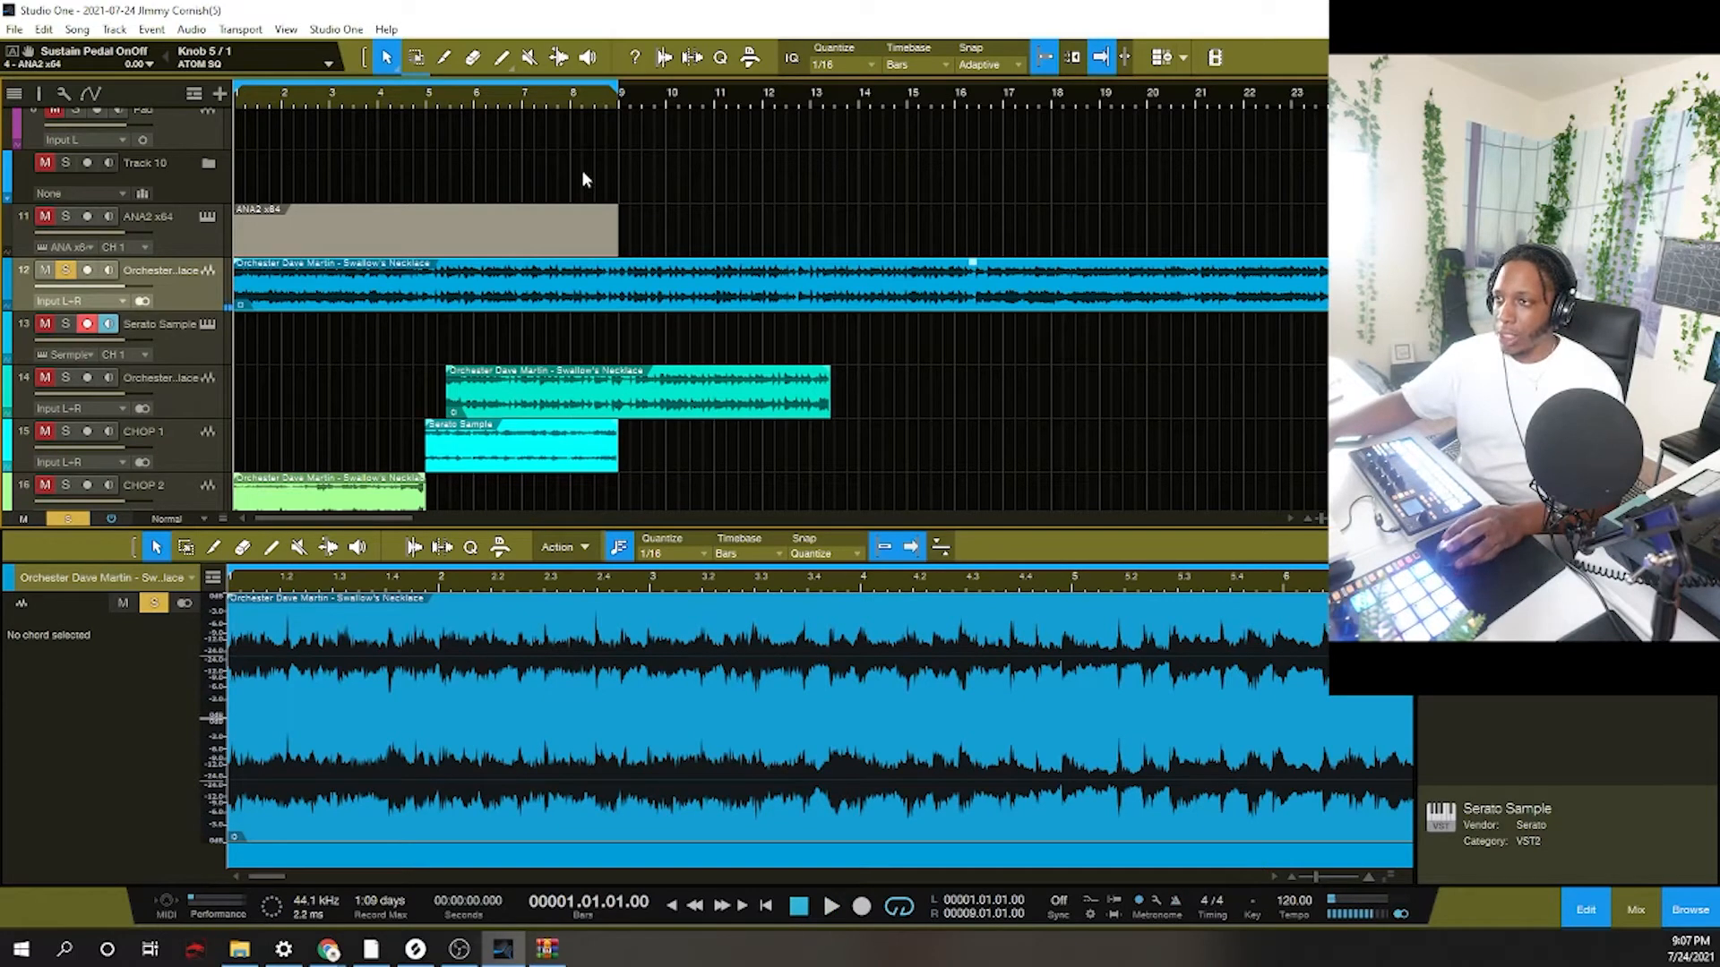
pyautogui.click(638, 103)
pyautogui.press('space')
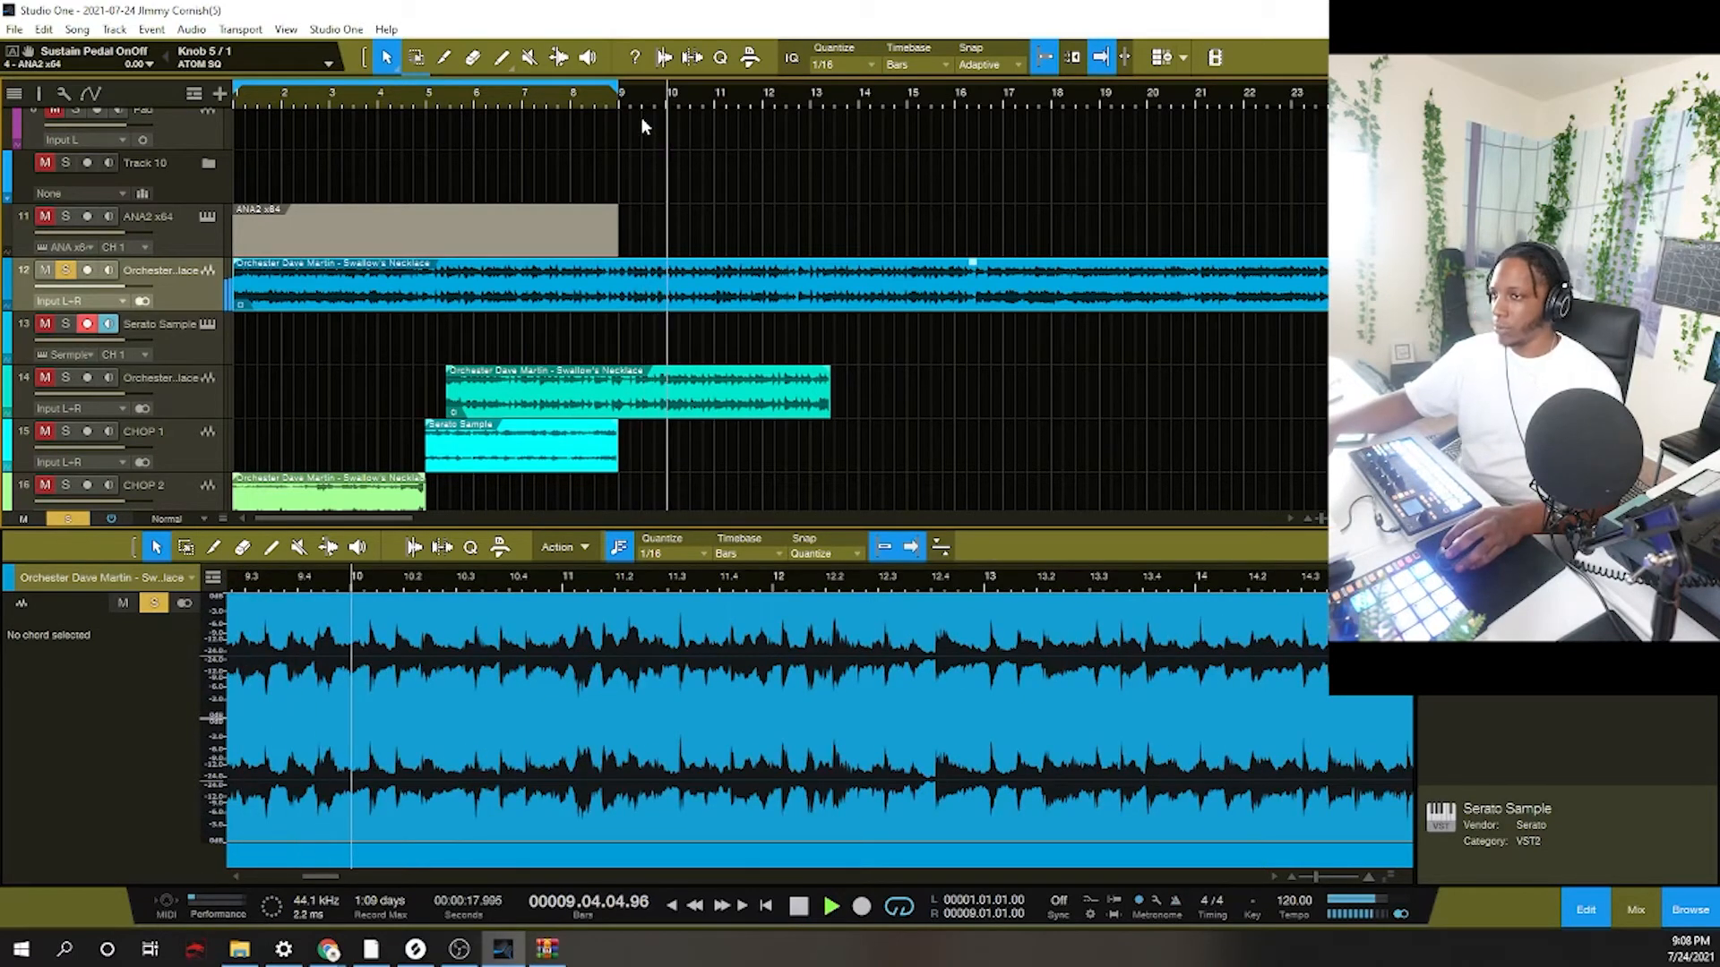
pyautogui.click(770, 93)
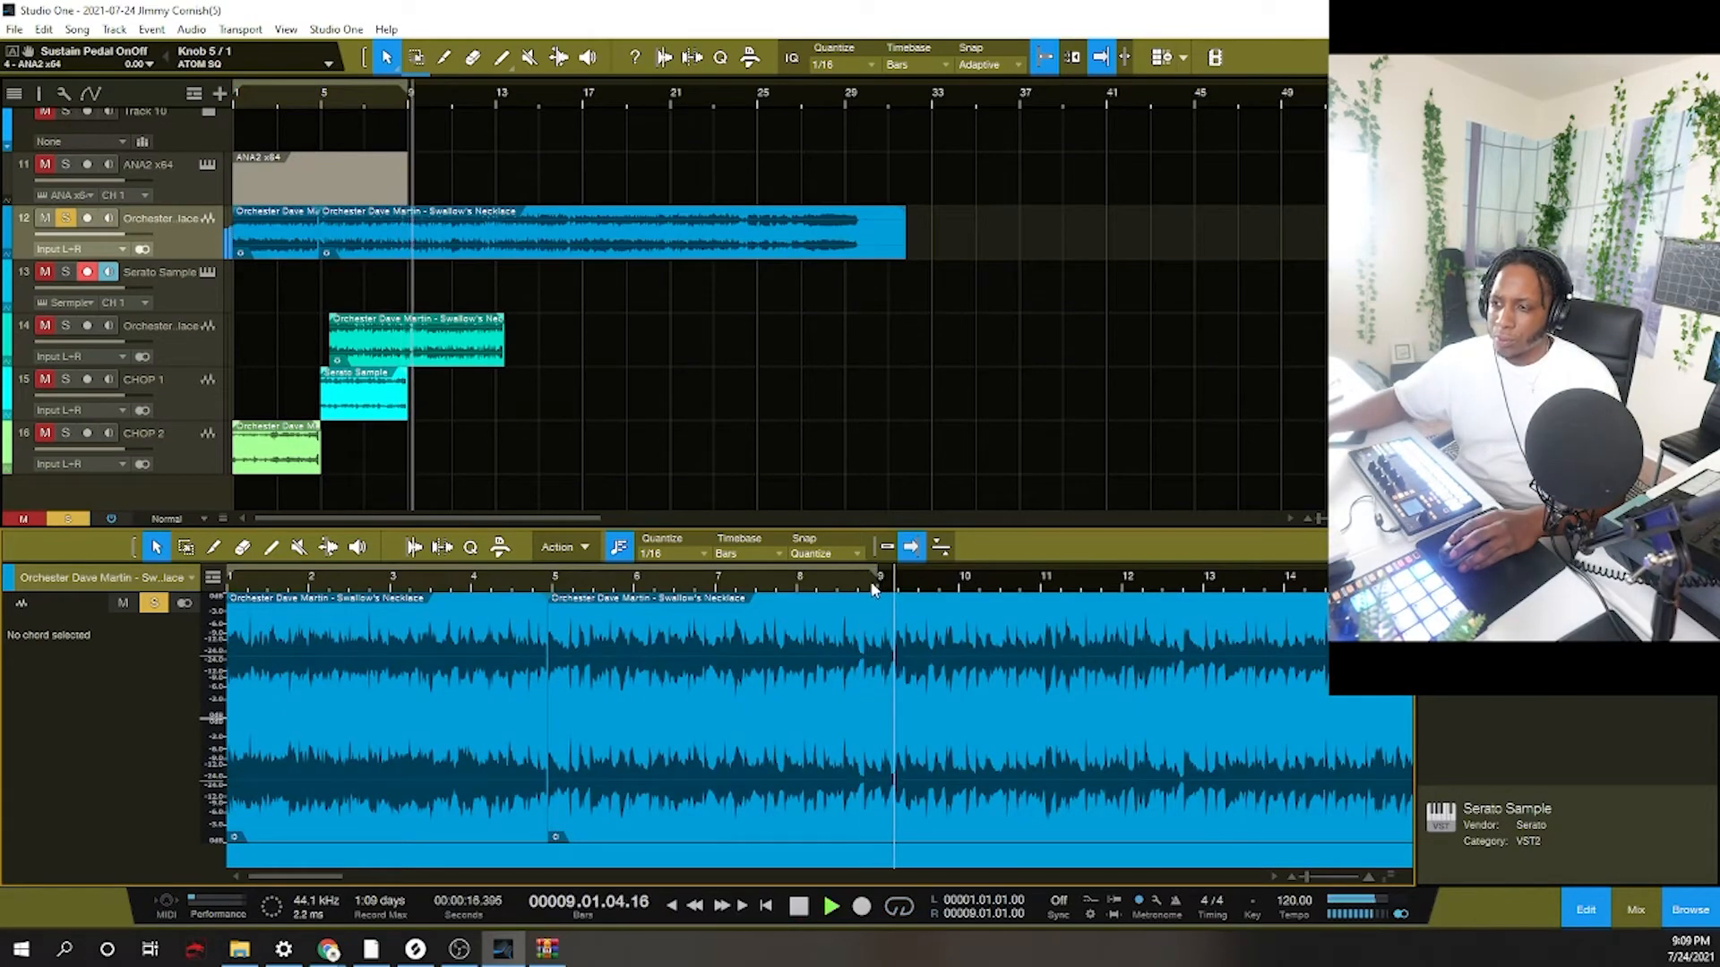
# Play the song around bar 9 and split it at the transient just before bar 9.
pyautogui.moveTo(876, 584); pyautogui.dragTo(842, 598)
pyautogui.click(817, 584)
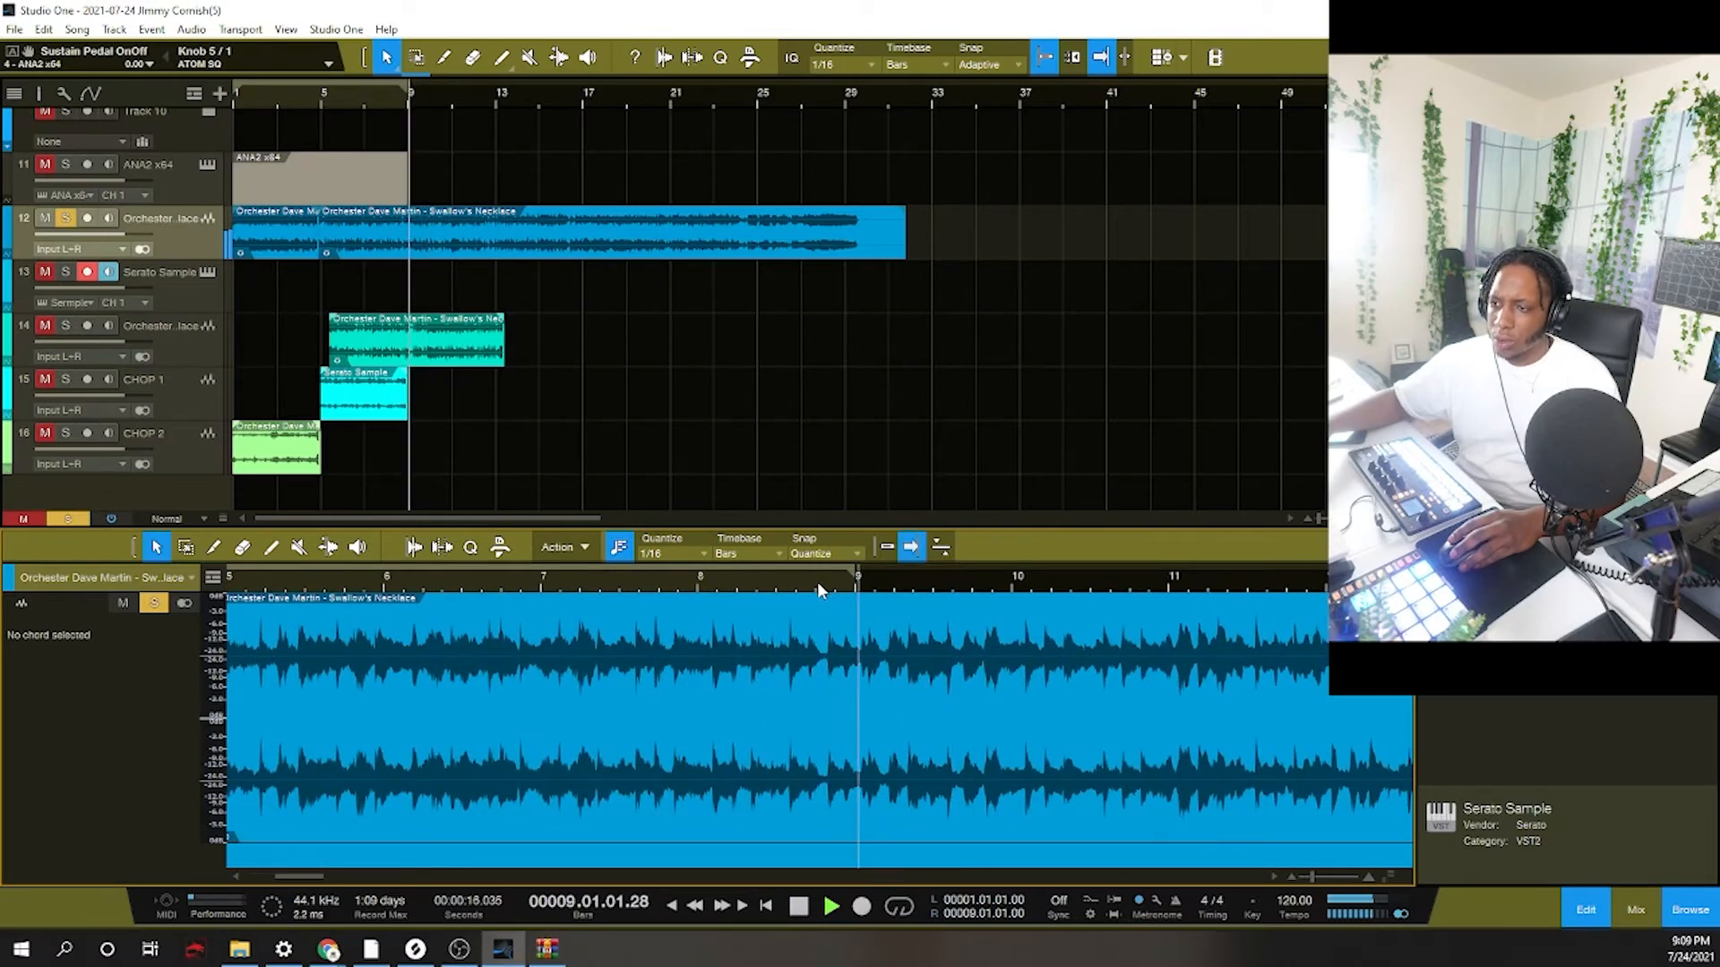
pyautogui.click(817, 584)
pyautogui.click(783, 580)
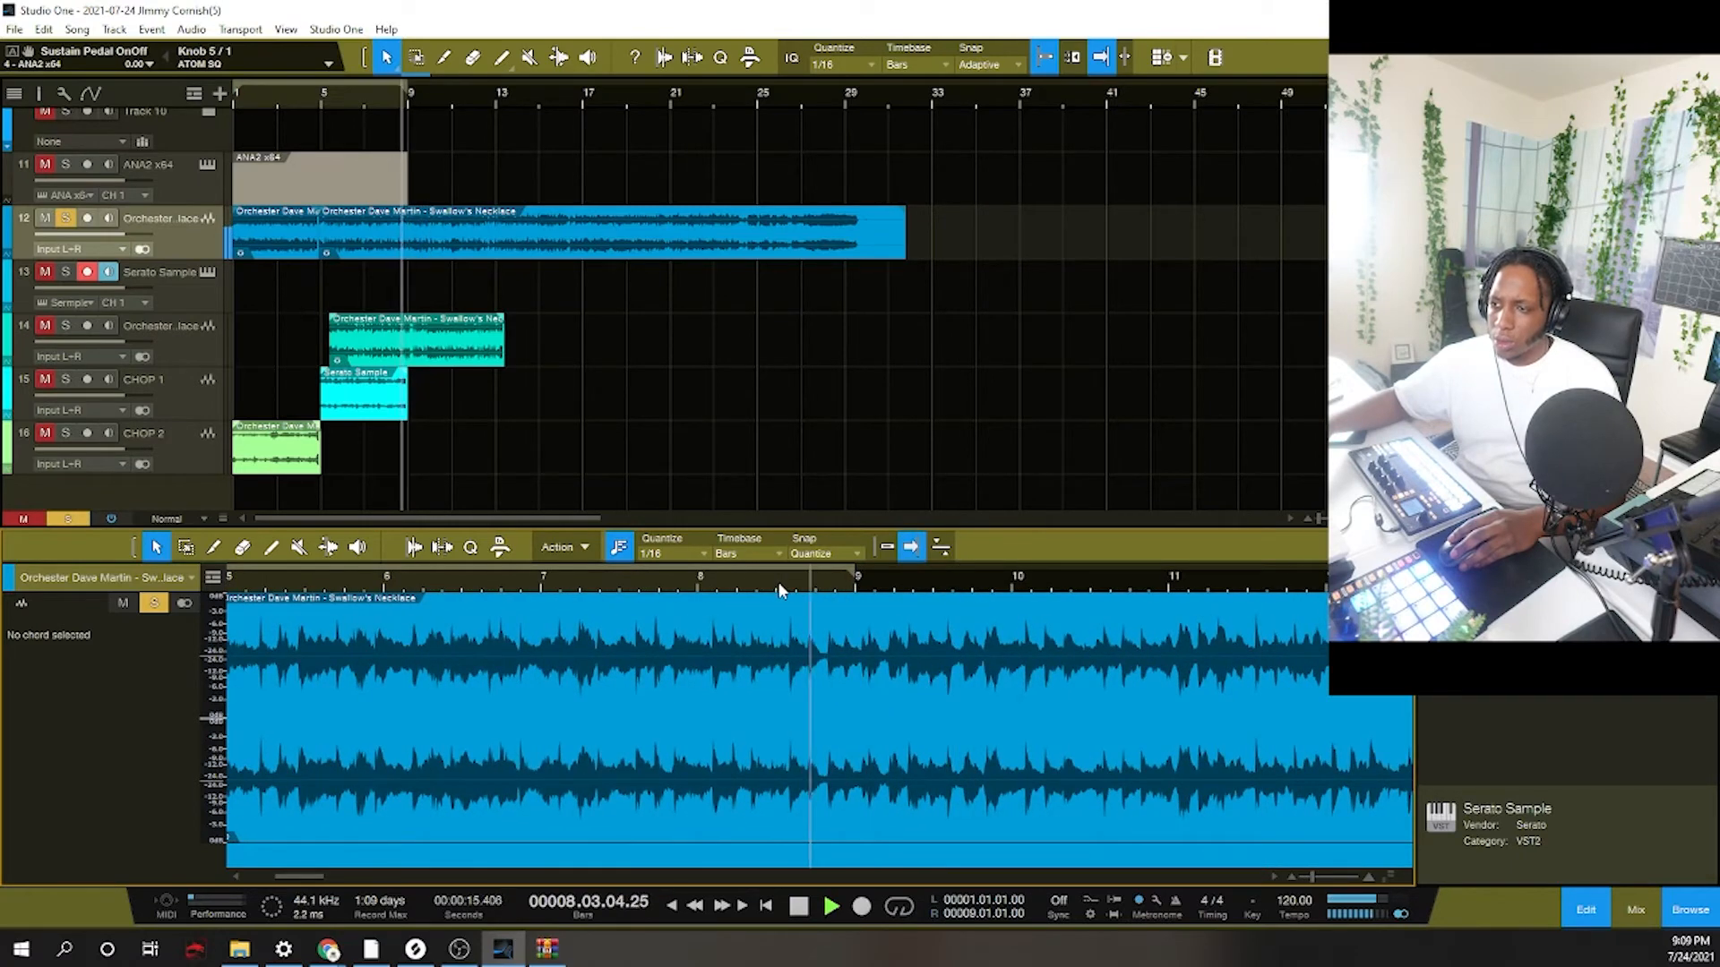
pyautogui.keyDown('alt'); pyautogui.click(829, 652); pyautogui.keyUp('alt')
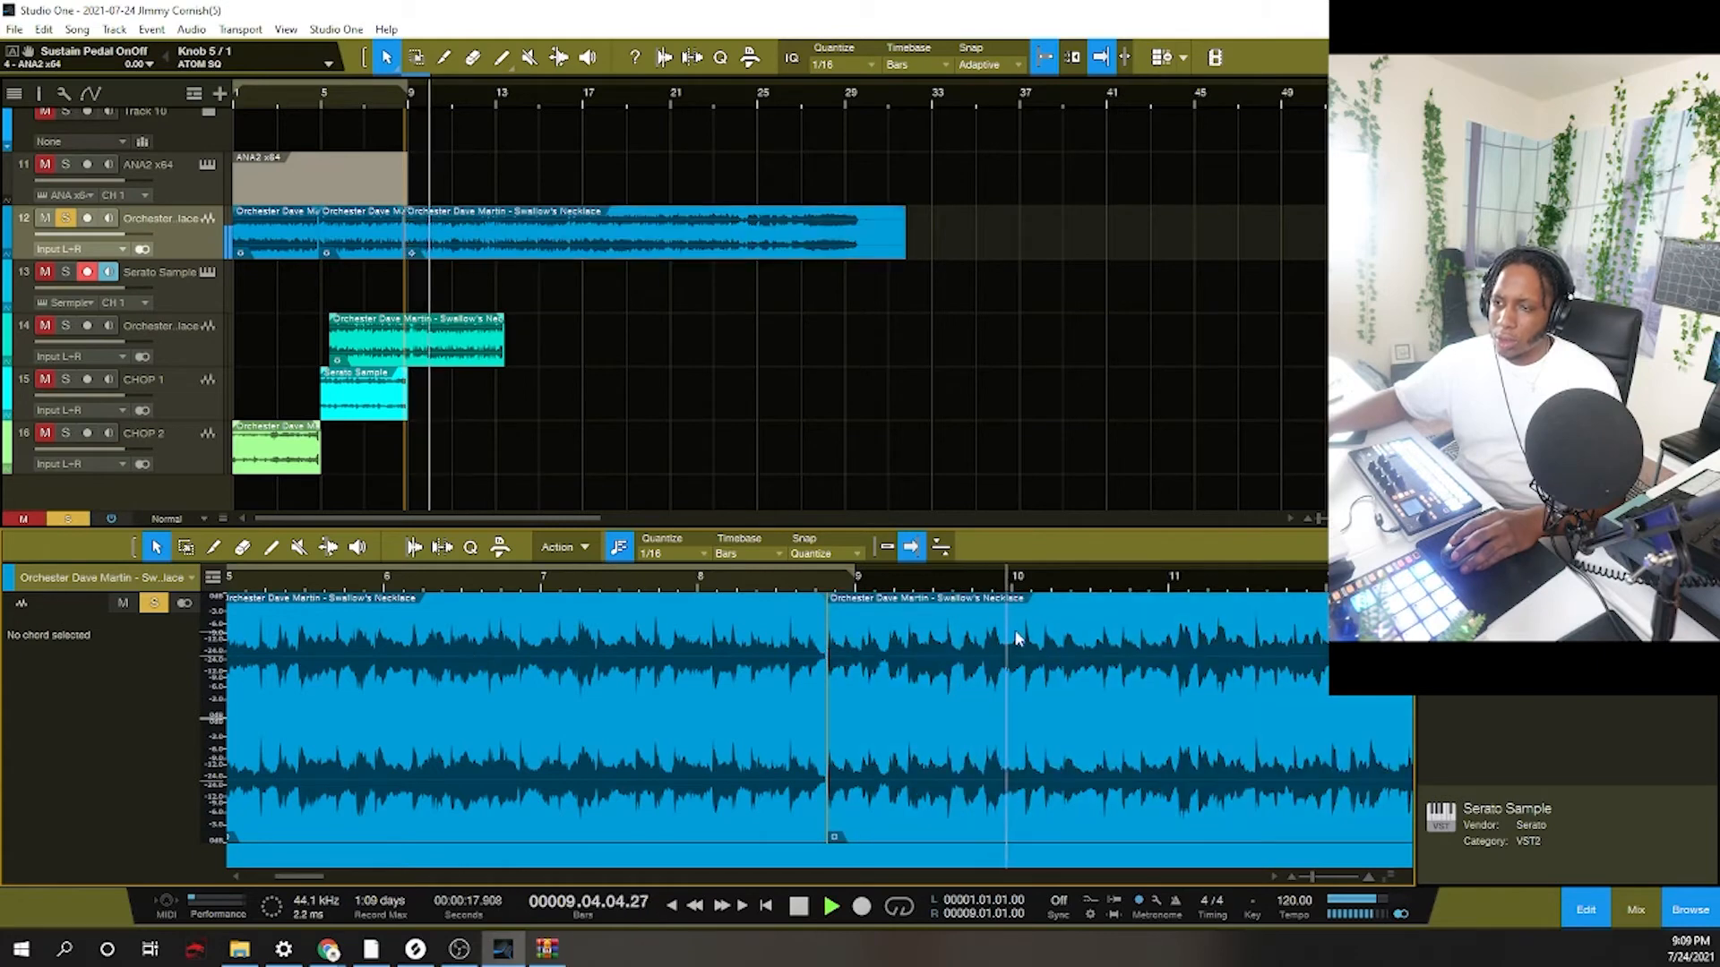
# Split the song at the transient around beat 12.4 and keep only the section from just before bar 9.
pyautogui.moveTo(1046, 587); pyautogui.dragTo(728, 570)
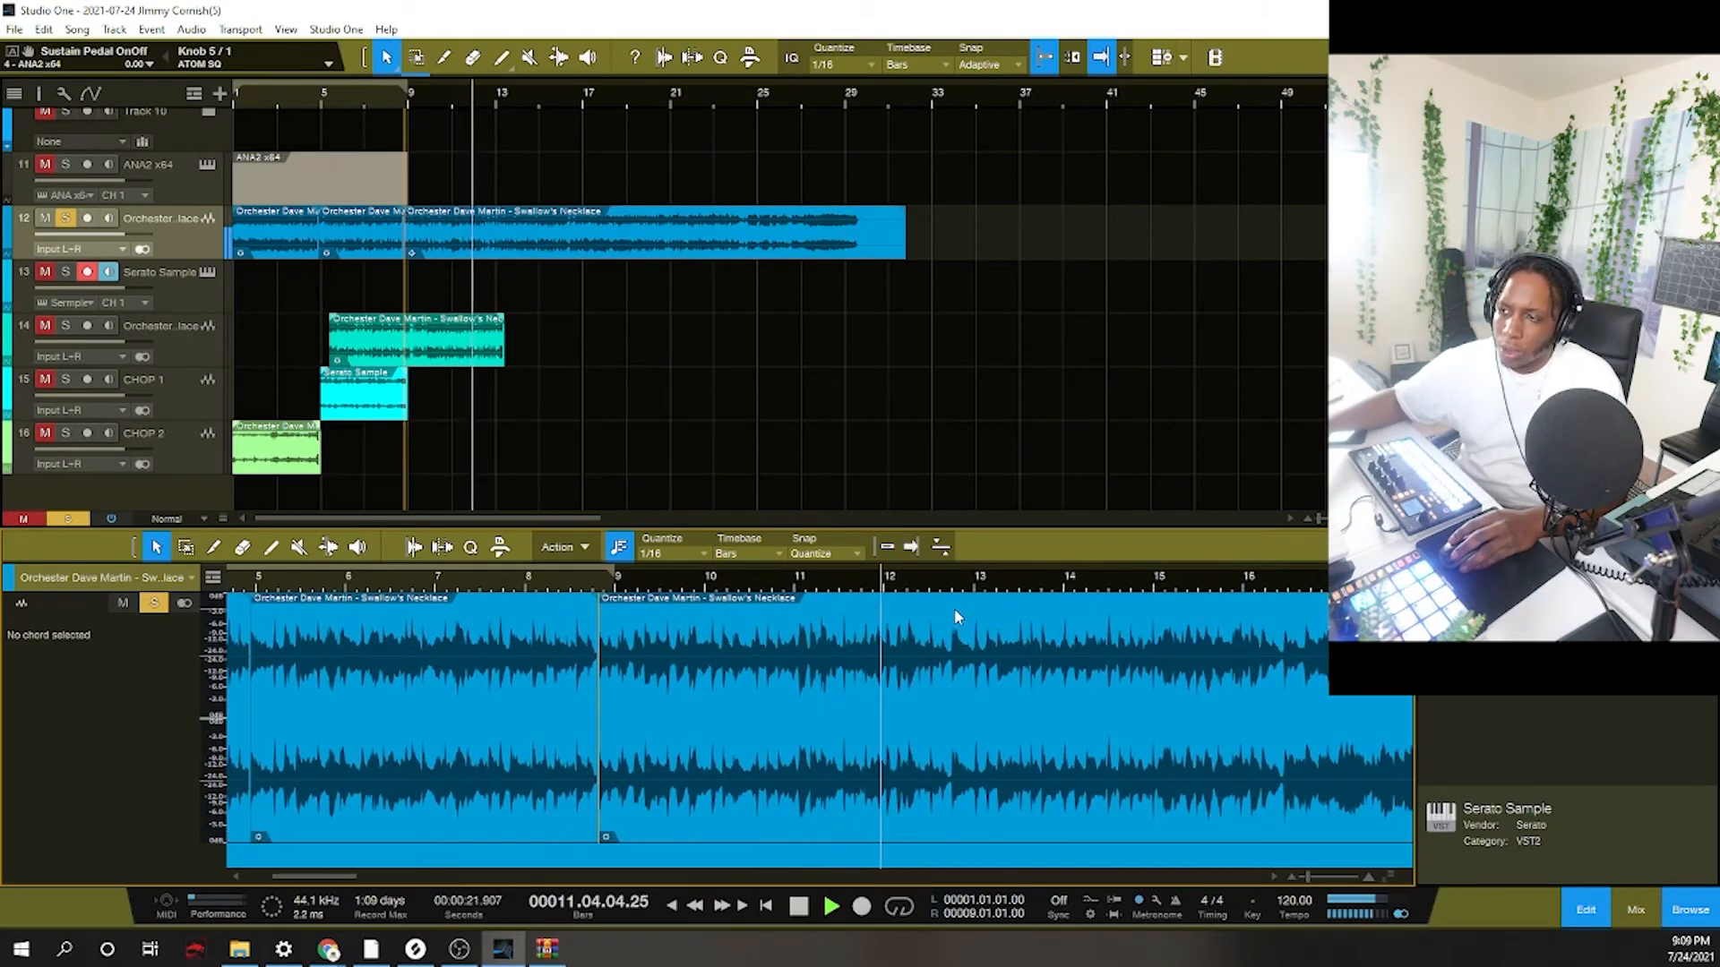
pyautogui.press('space')
pyautogui.press('f')
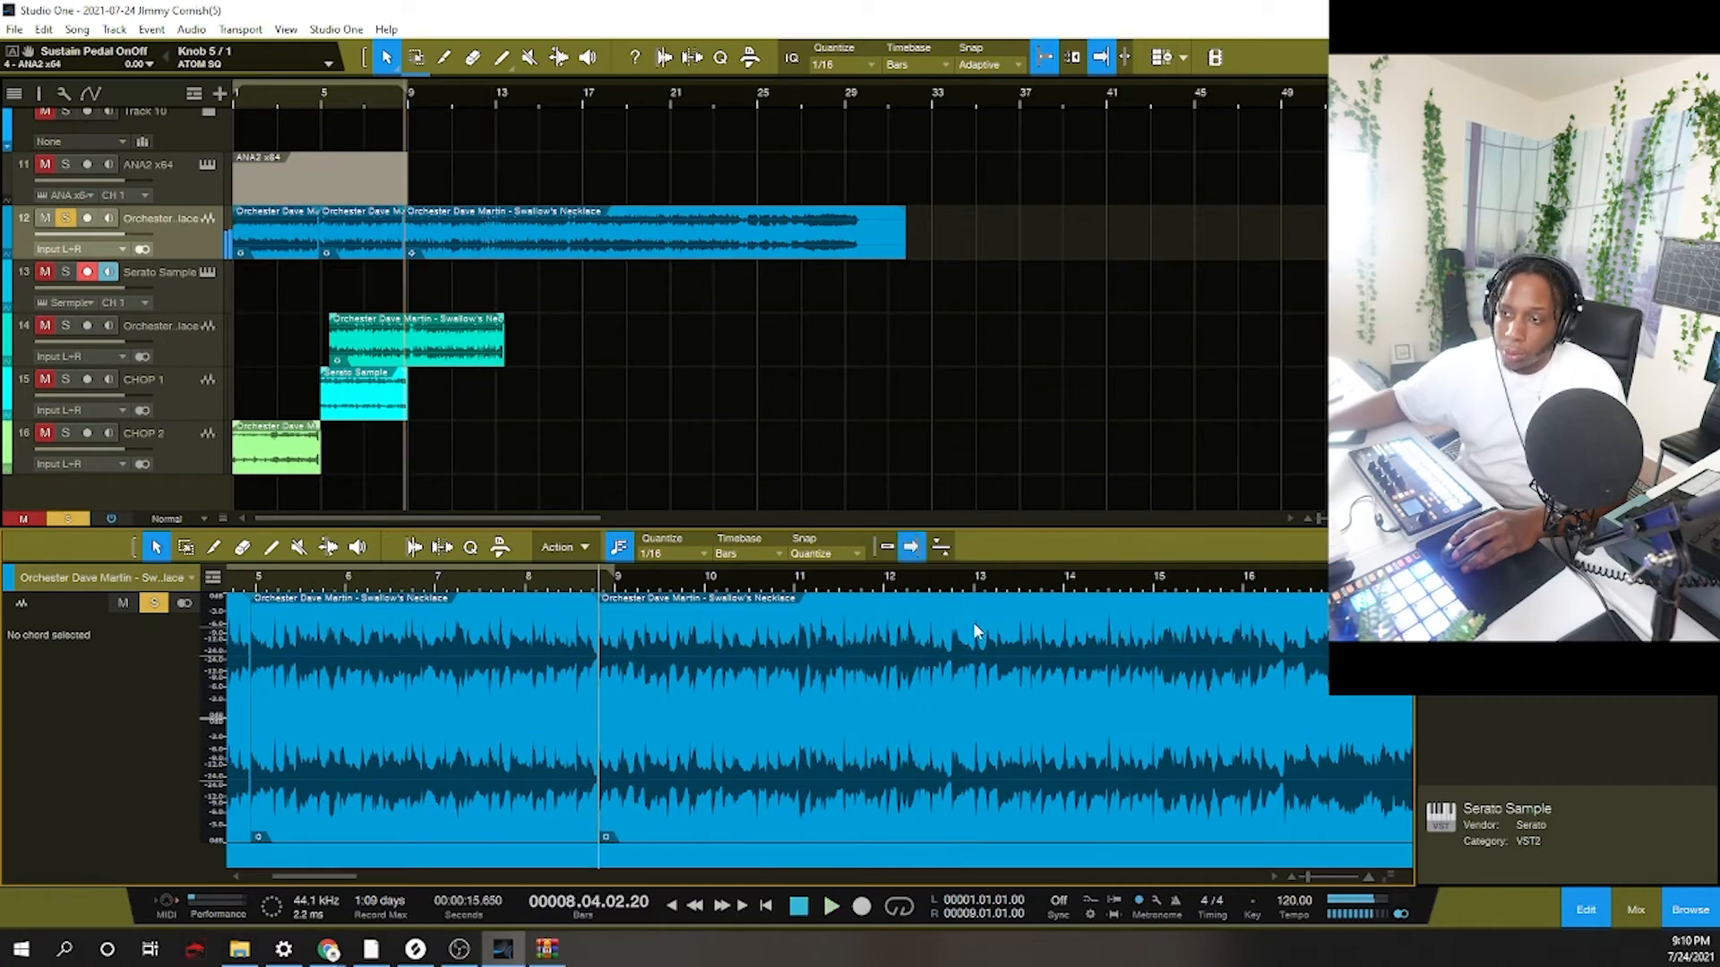
pyautogui.moveTo(970, 591); pyautogui.dragTo(965, 645)
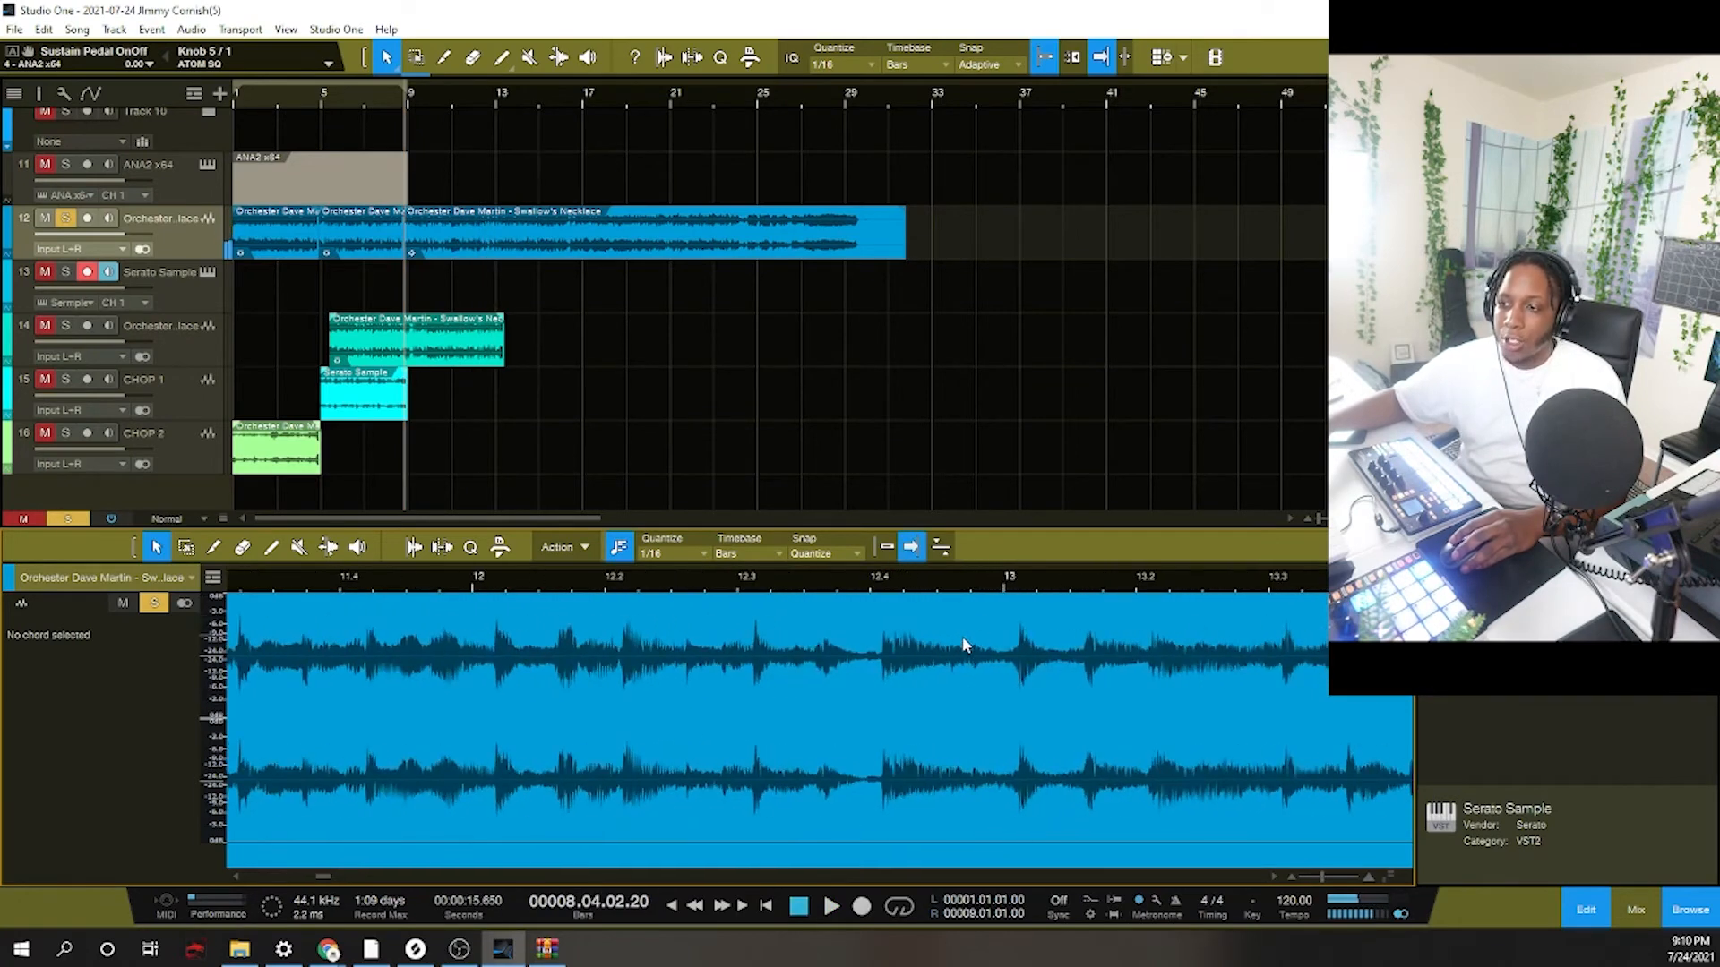
pyautogui.doubleClick(882, 666)
pyautogui.click(872, 666)
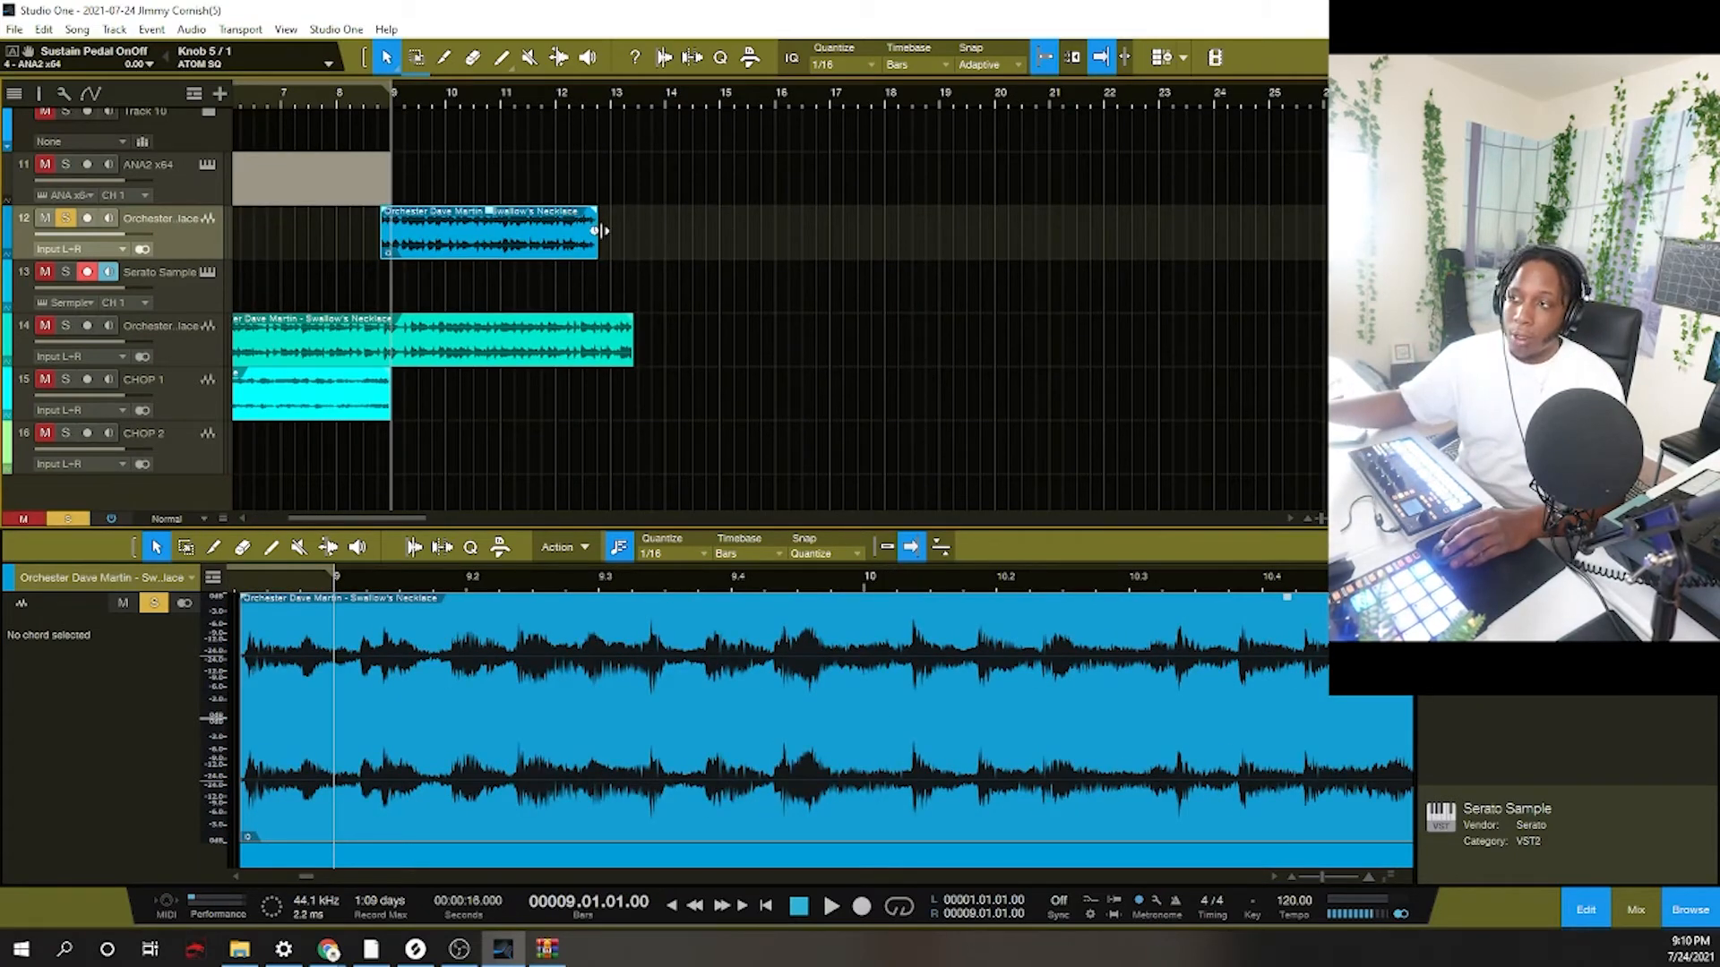
# Time-stretch the isolated chop to end just before bar 13 and play it from bar 9 and beat 8.3.
pyautogui.moveTo(599, 230); pyautogui.dragTo(610, 231)
pyautogui.press('space')
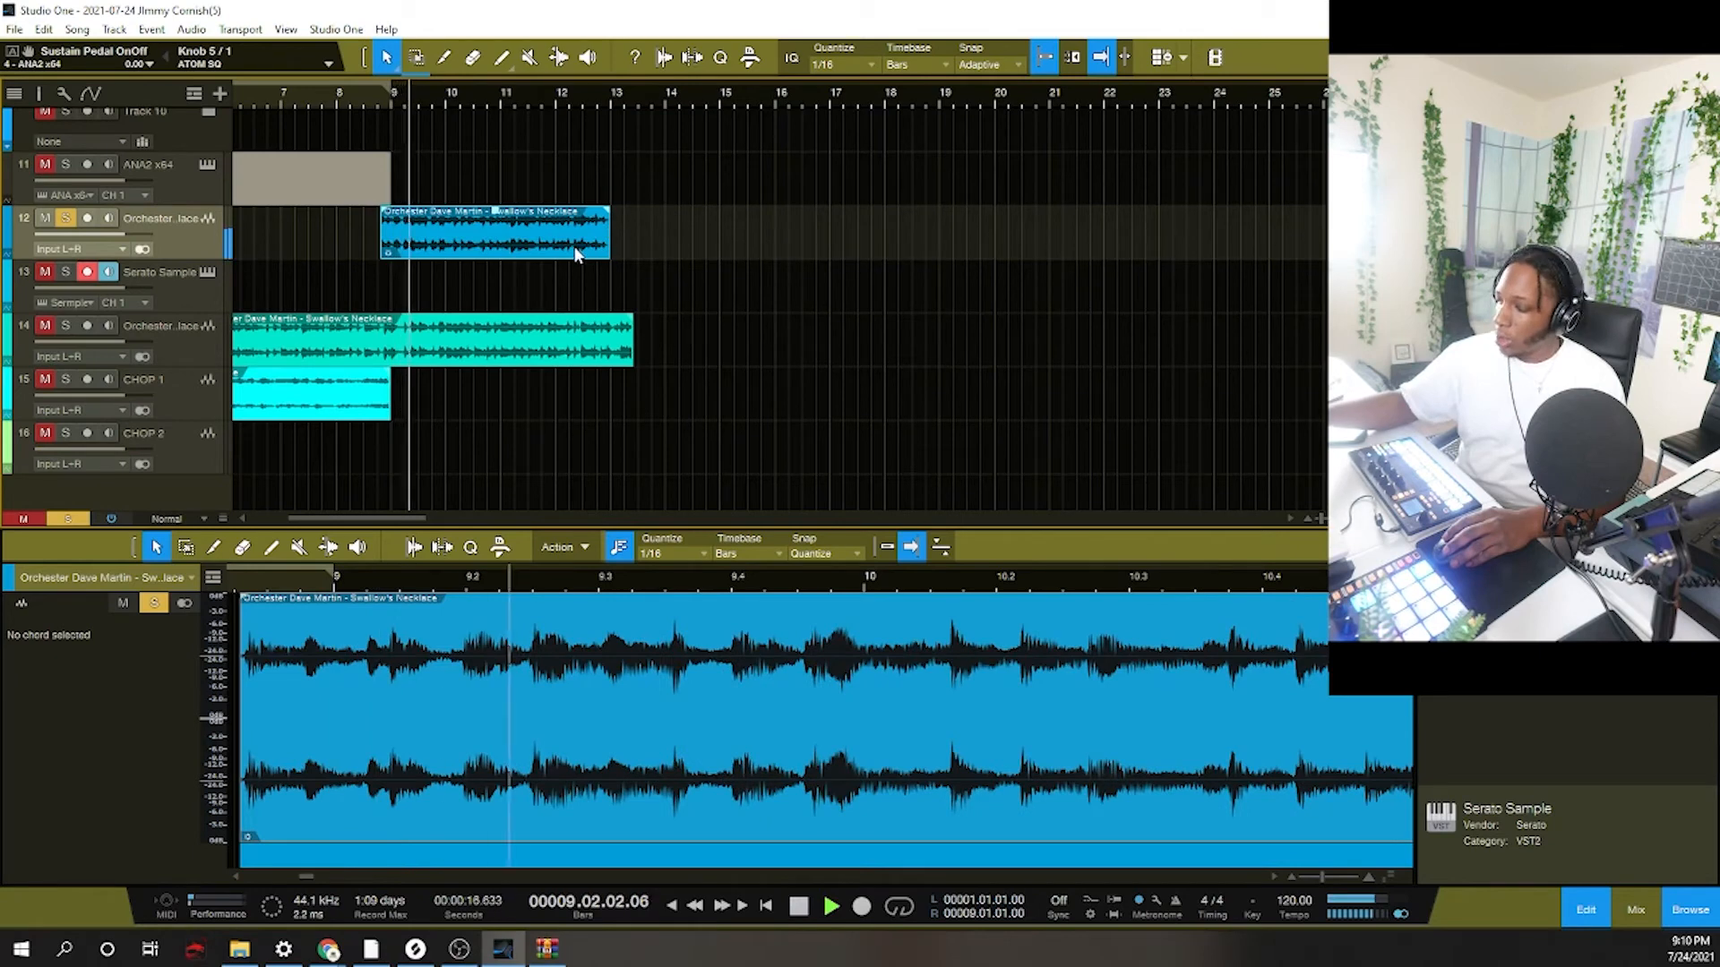
pyautogui.press('space')
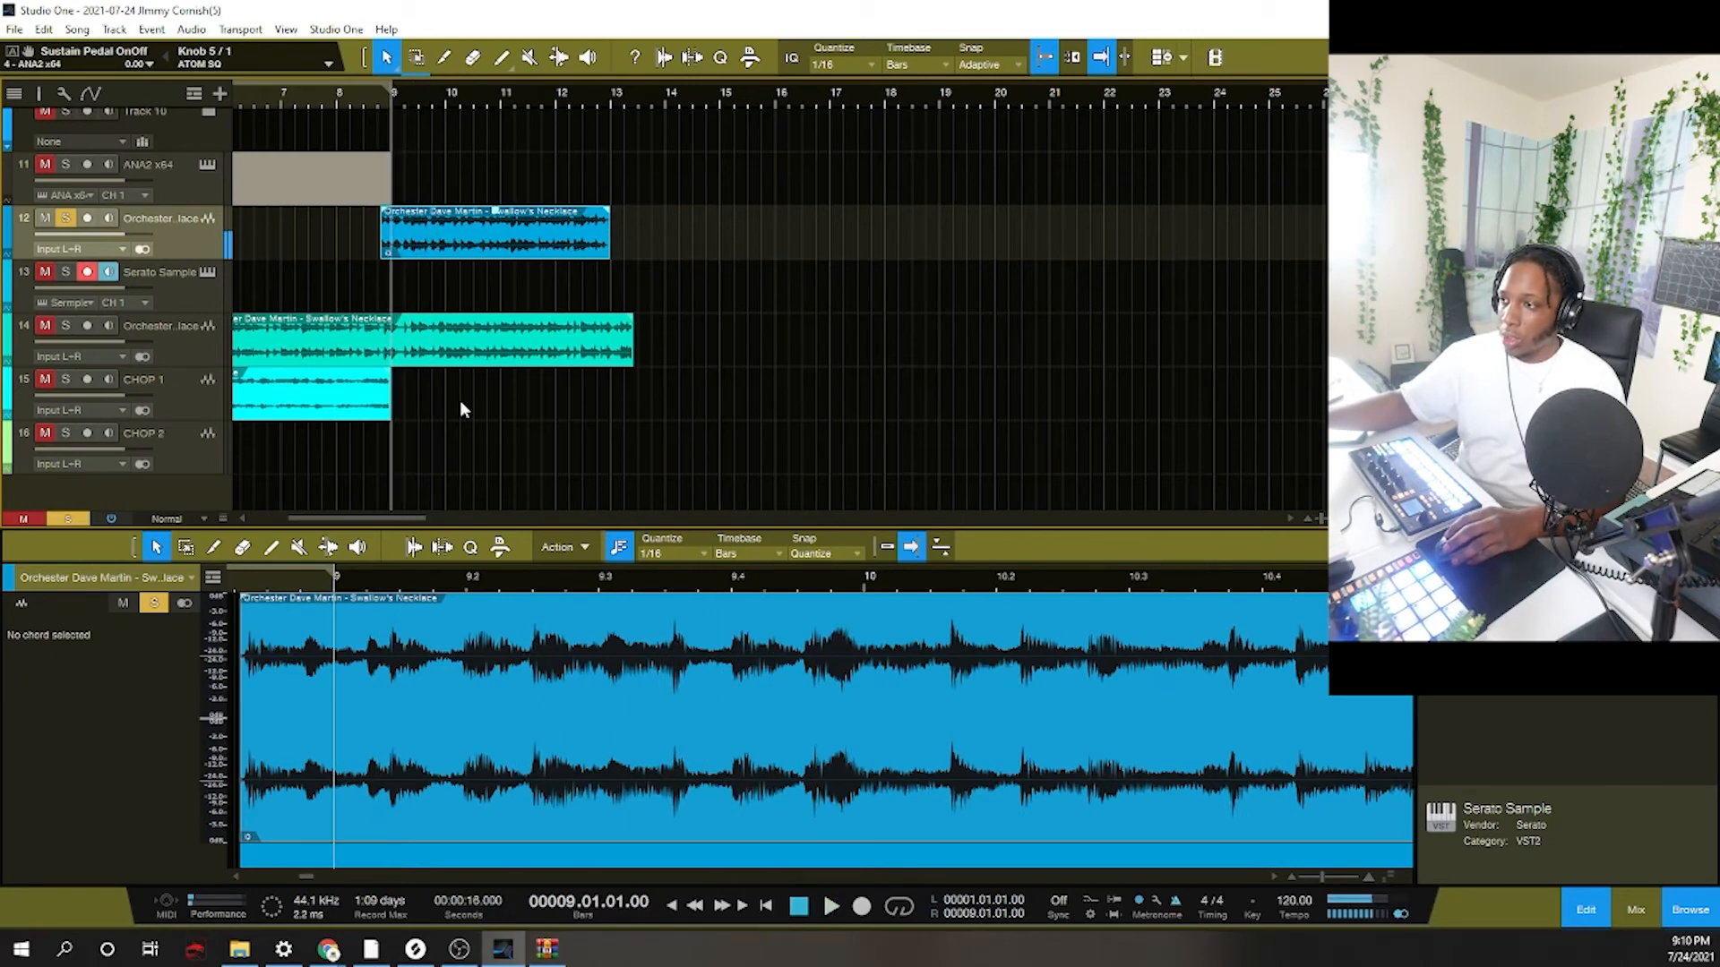
pyautogui.press('space')
pyautogui.press('space')
pyautogui.click(368, 95)
pyautogui.press('space')
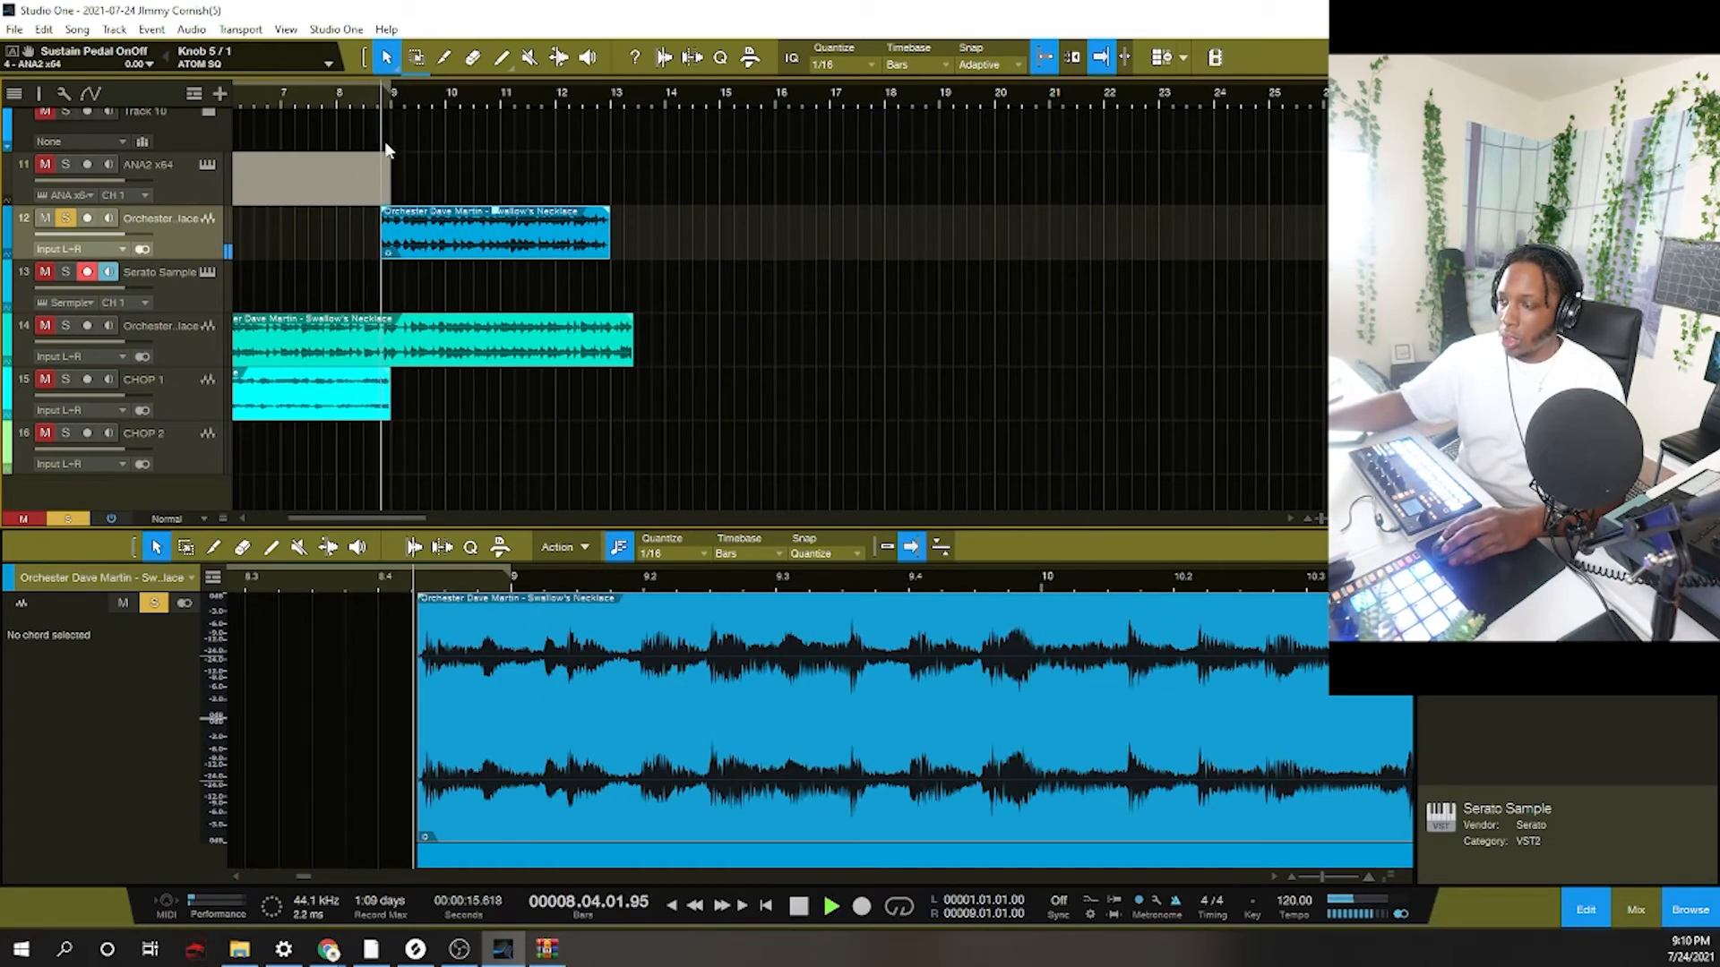
pyautogui.press('space')
pyautogui.press('space')
pyautogui.press('space')
pyautogui.press('space')
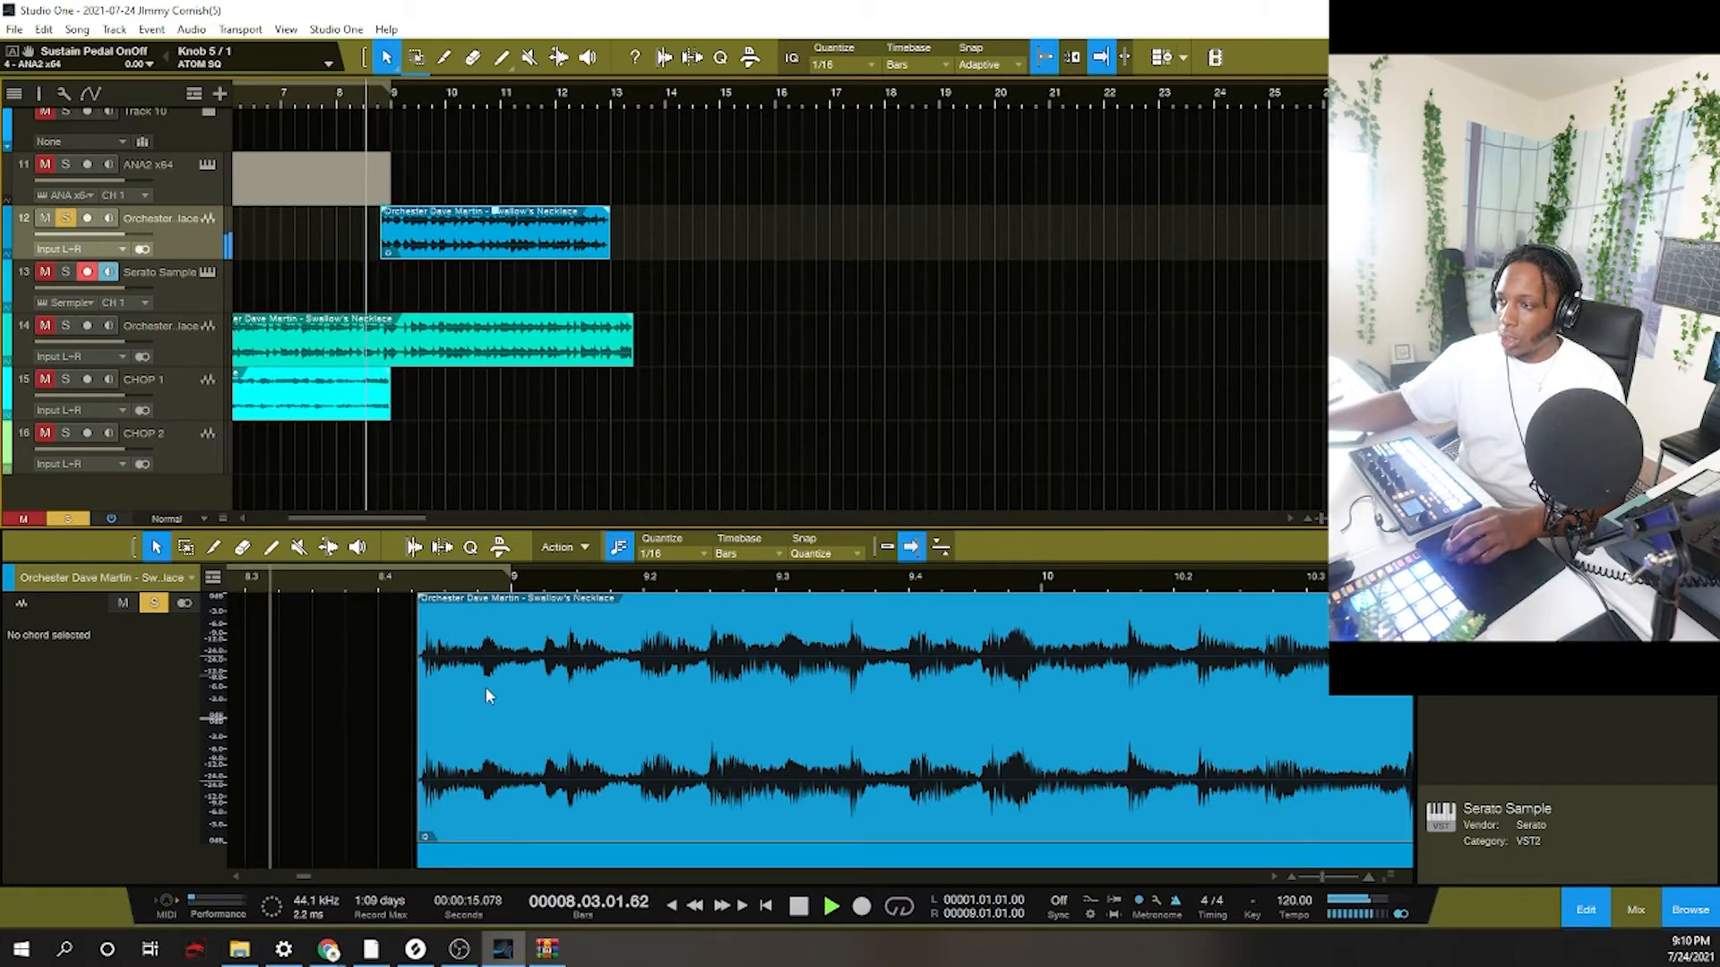
# Move the stretched chop to start at bar 9 and play it from beat 8.3.
pyautogui.moveTo(488, 696); pyautogui.dragTo(583, 714)
pyautogui.press('space')
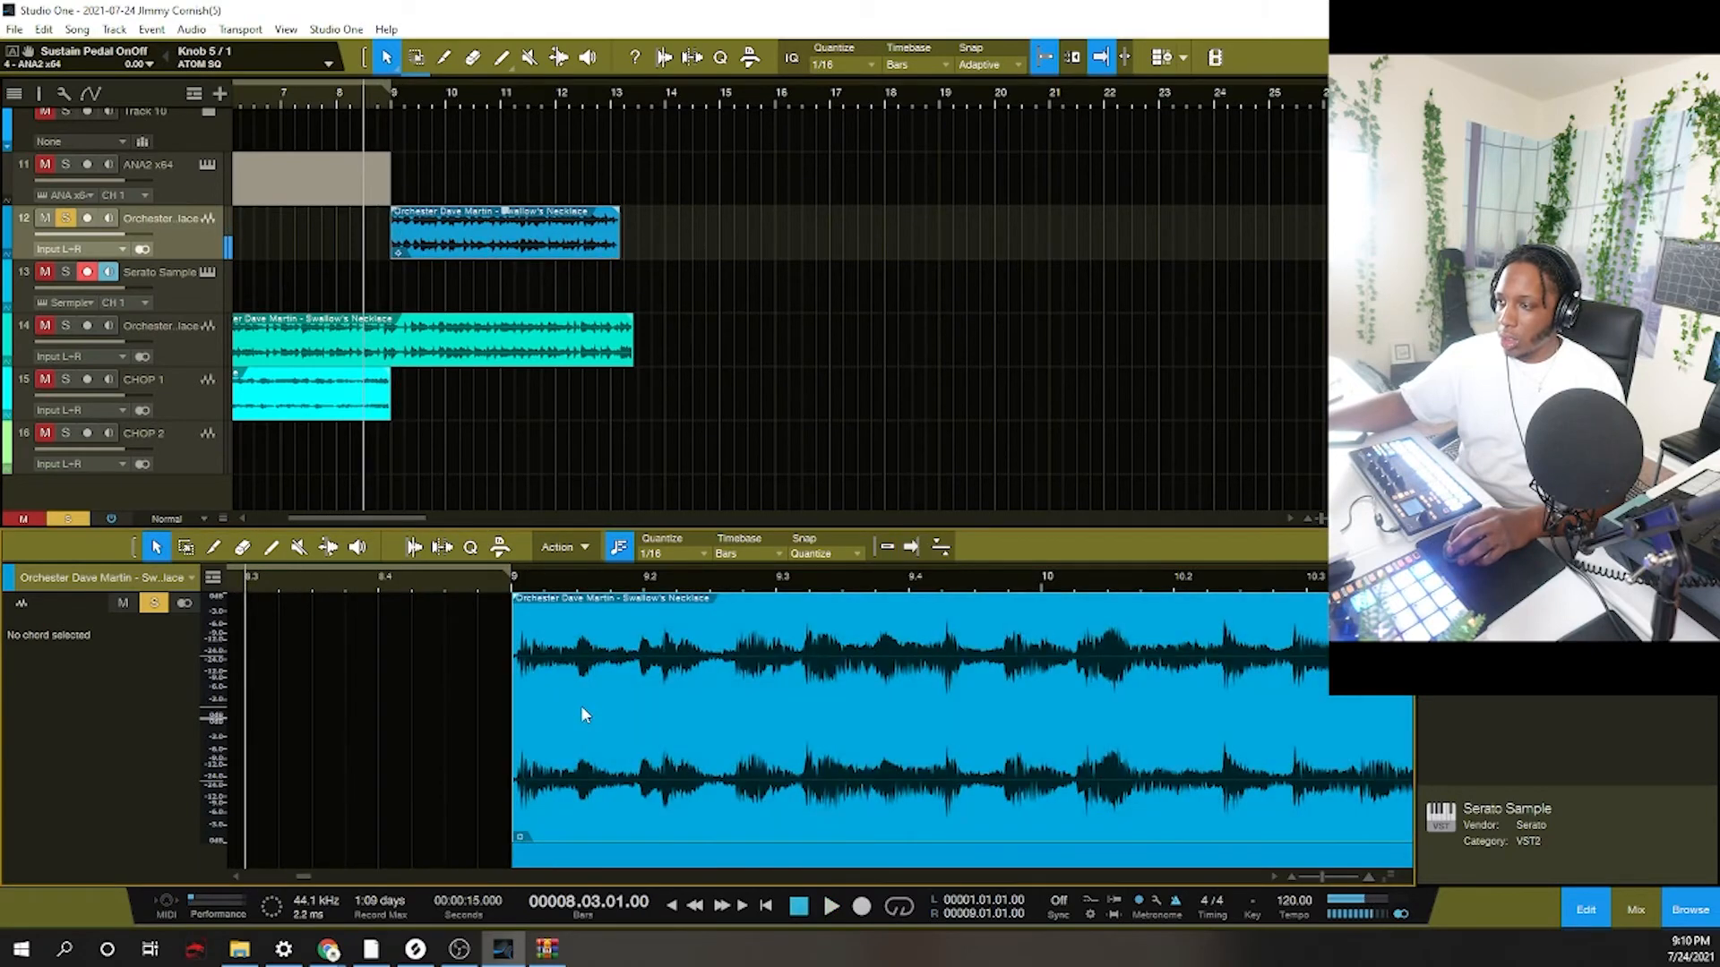
pyautogui.press('space')
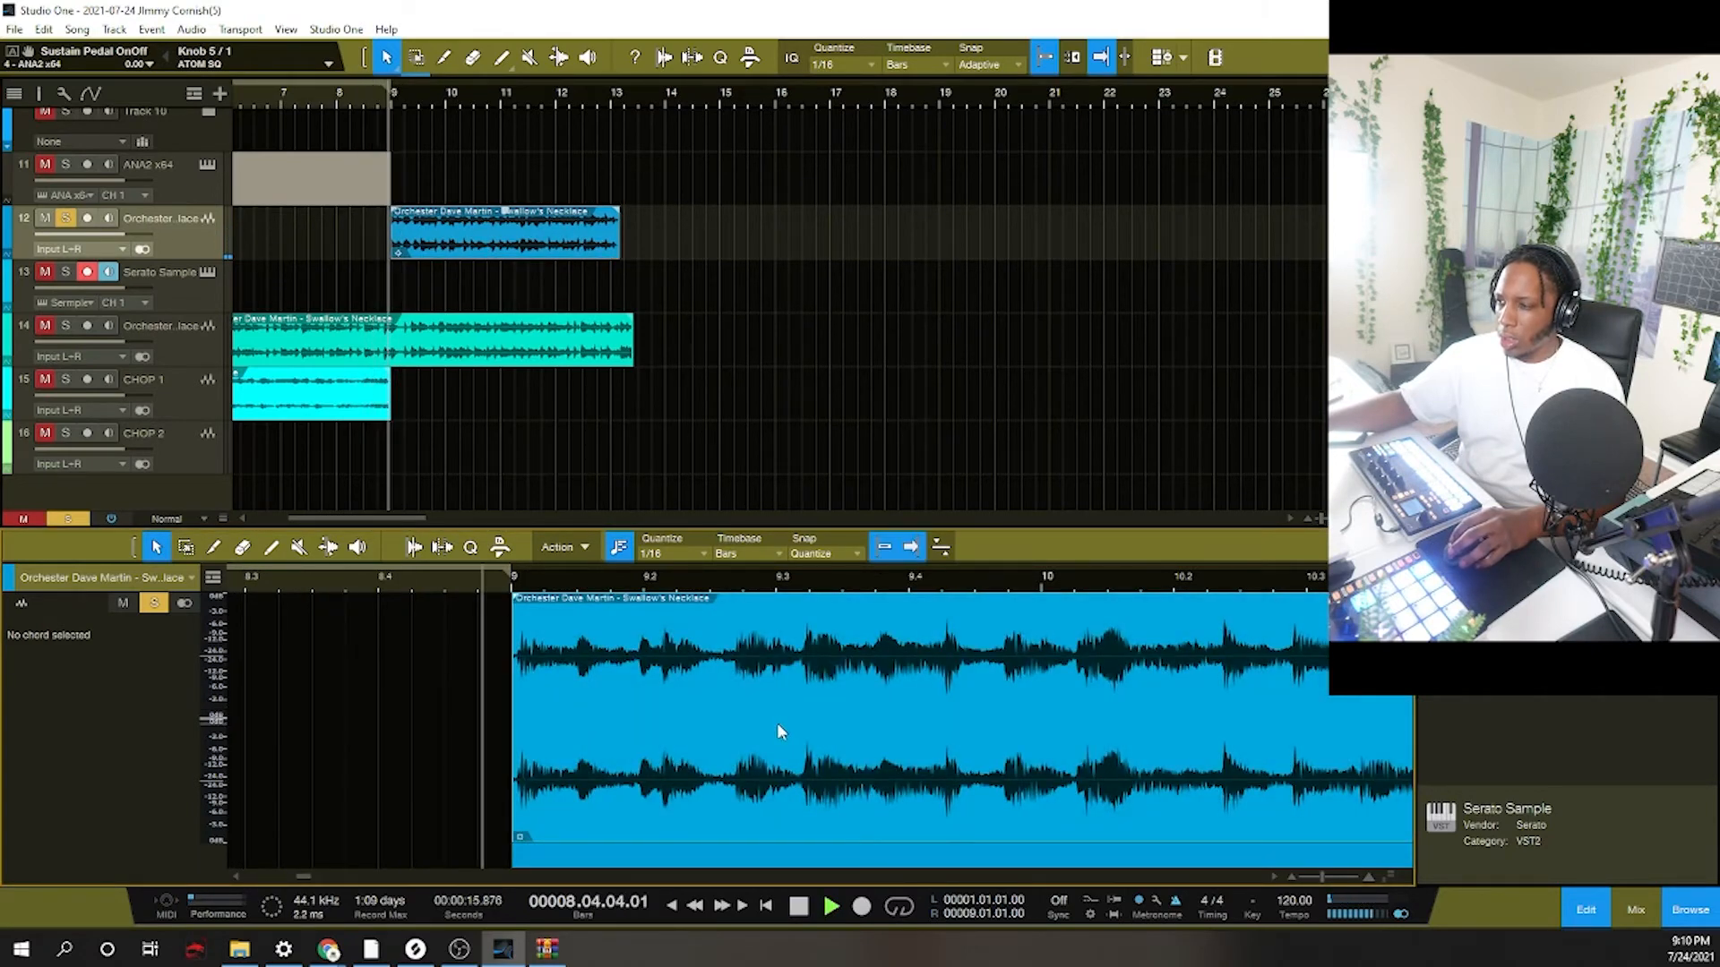
pyautogui.press('space')
pyautogui.press('space')
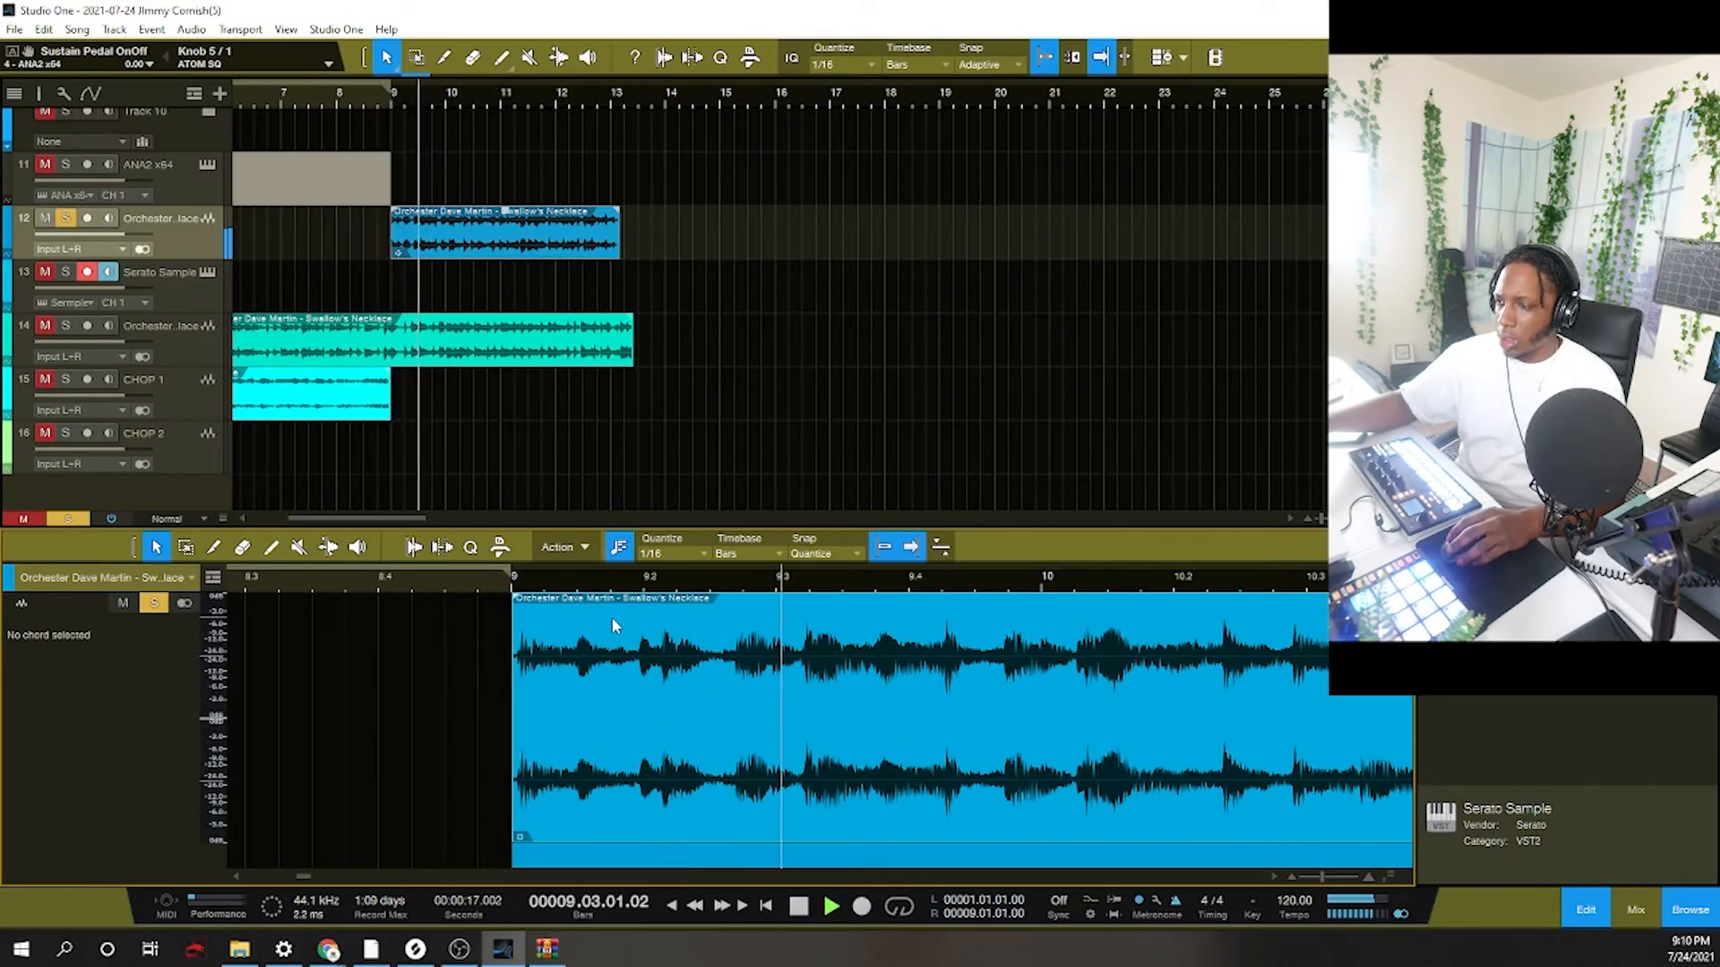
pyautogui.press('space')
# Trim the chop's start to its first transient and align it exactly to 9.01.01.00.
pyautogui.click(516, 624)
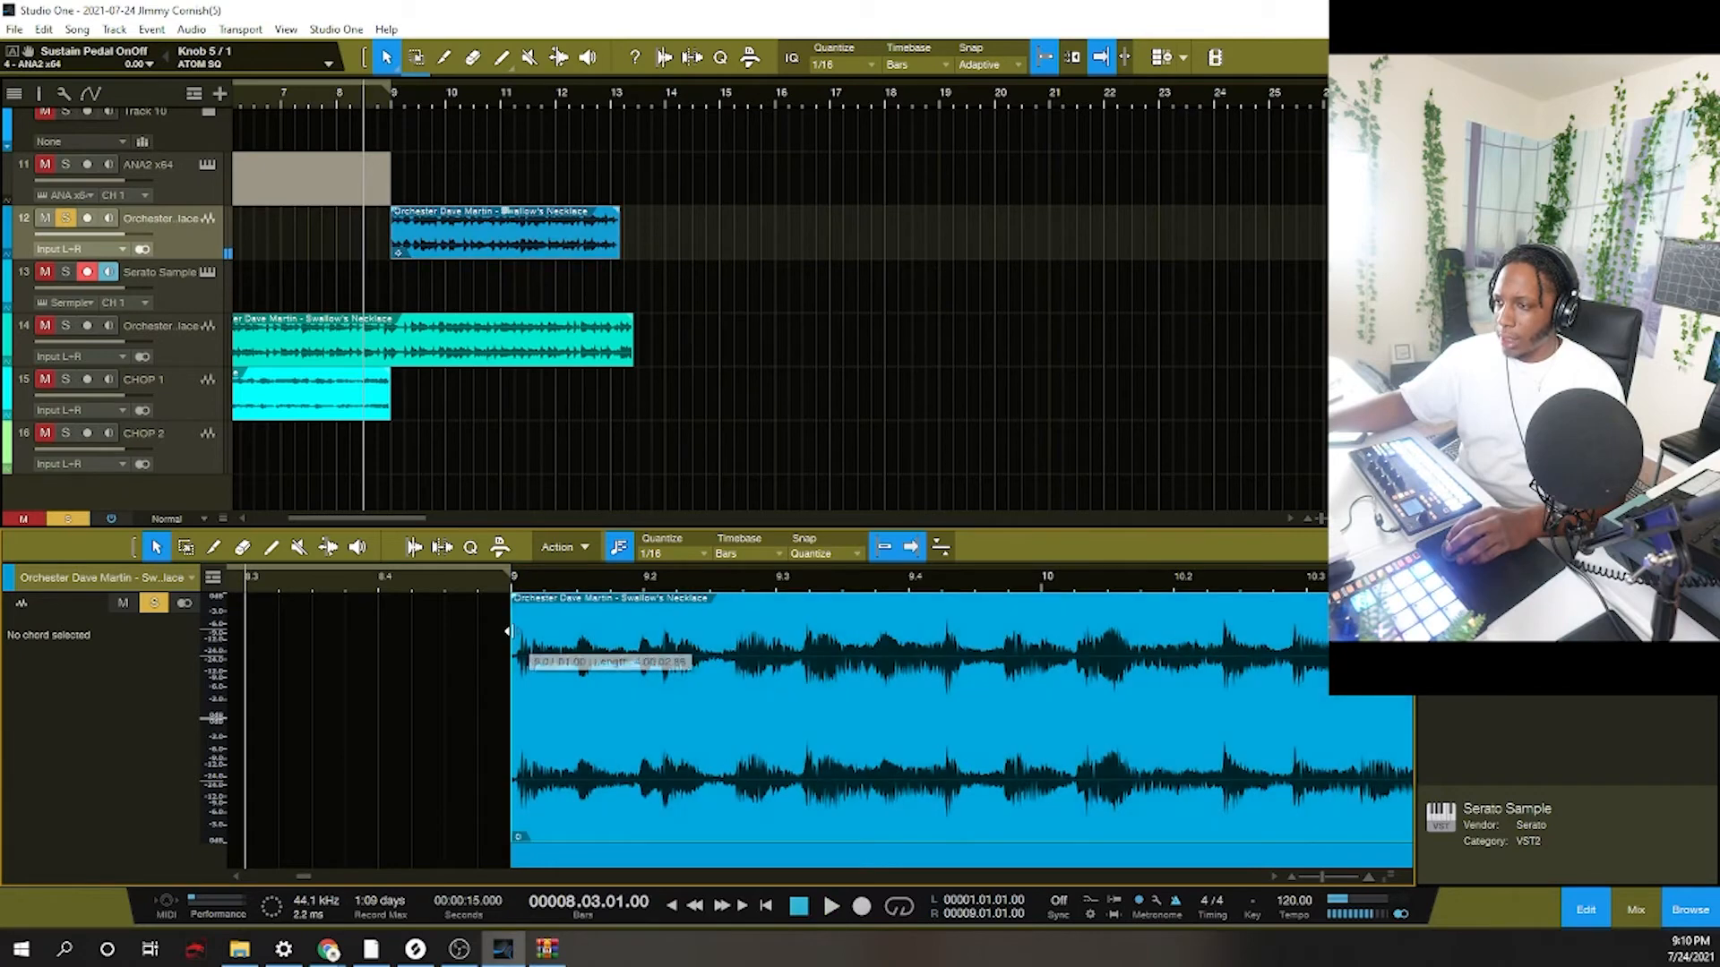
pyautogui.press('space')
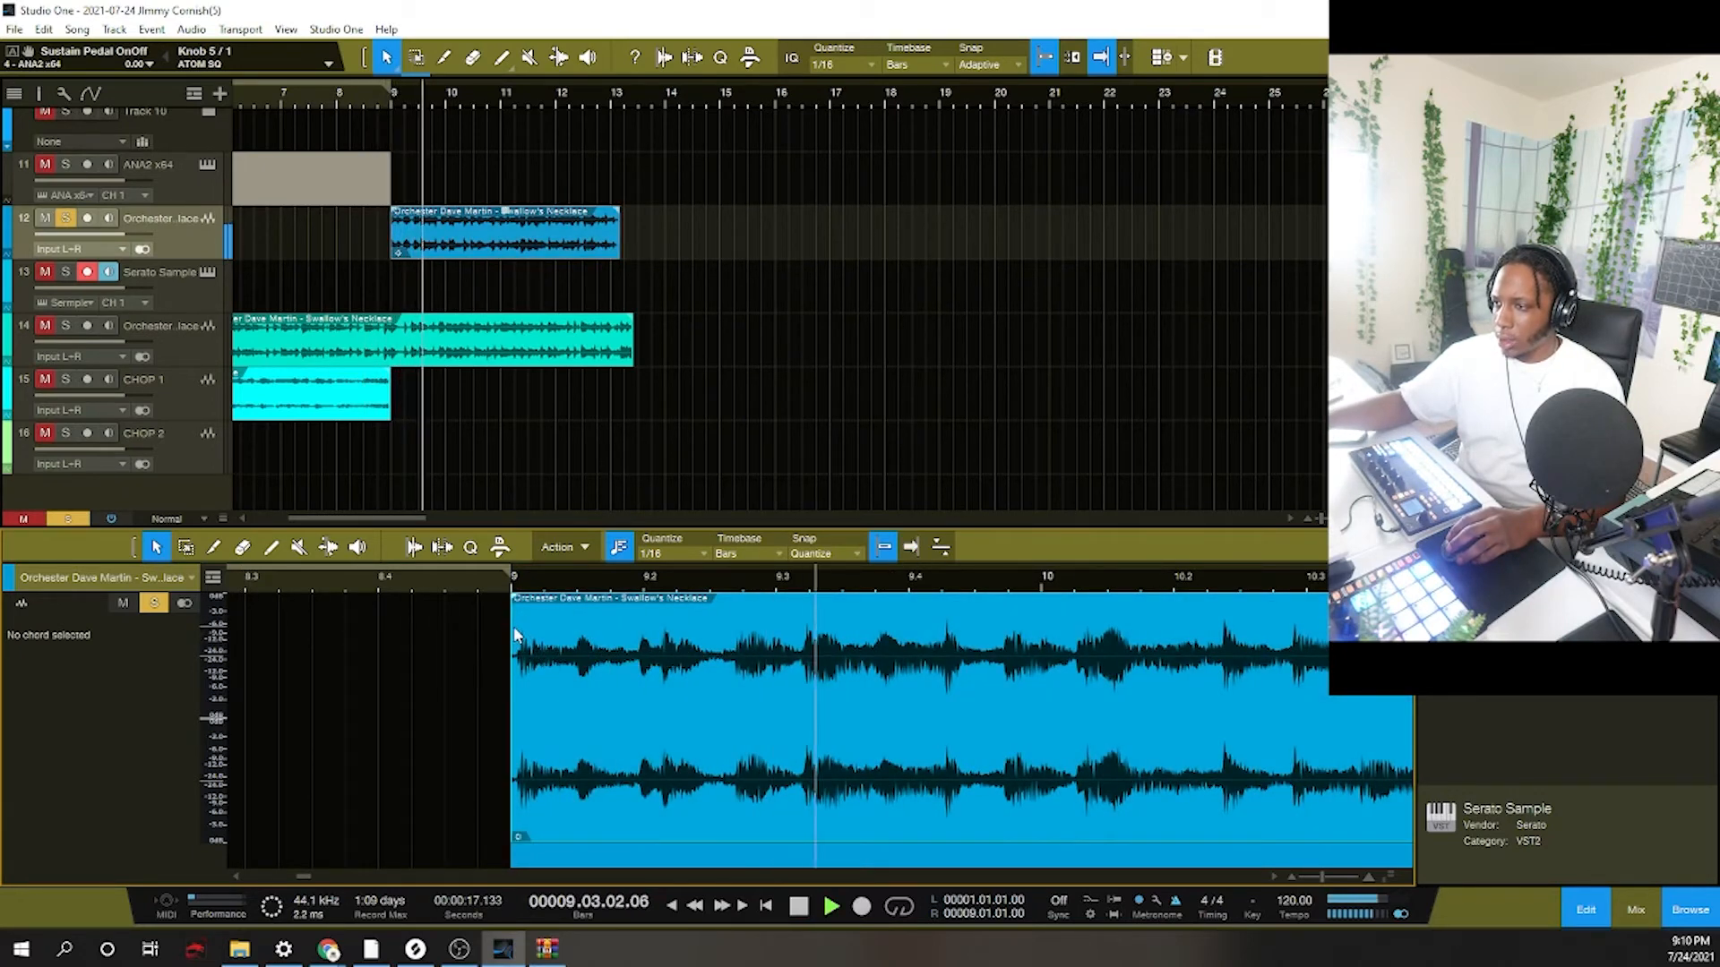
pyautogui.press('space')
pyautogui.moveTo(514, 627); pyautogui.dragTo(525, 627)
pyautogui.hotkey('ctrl', 'z')
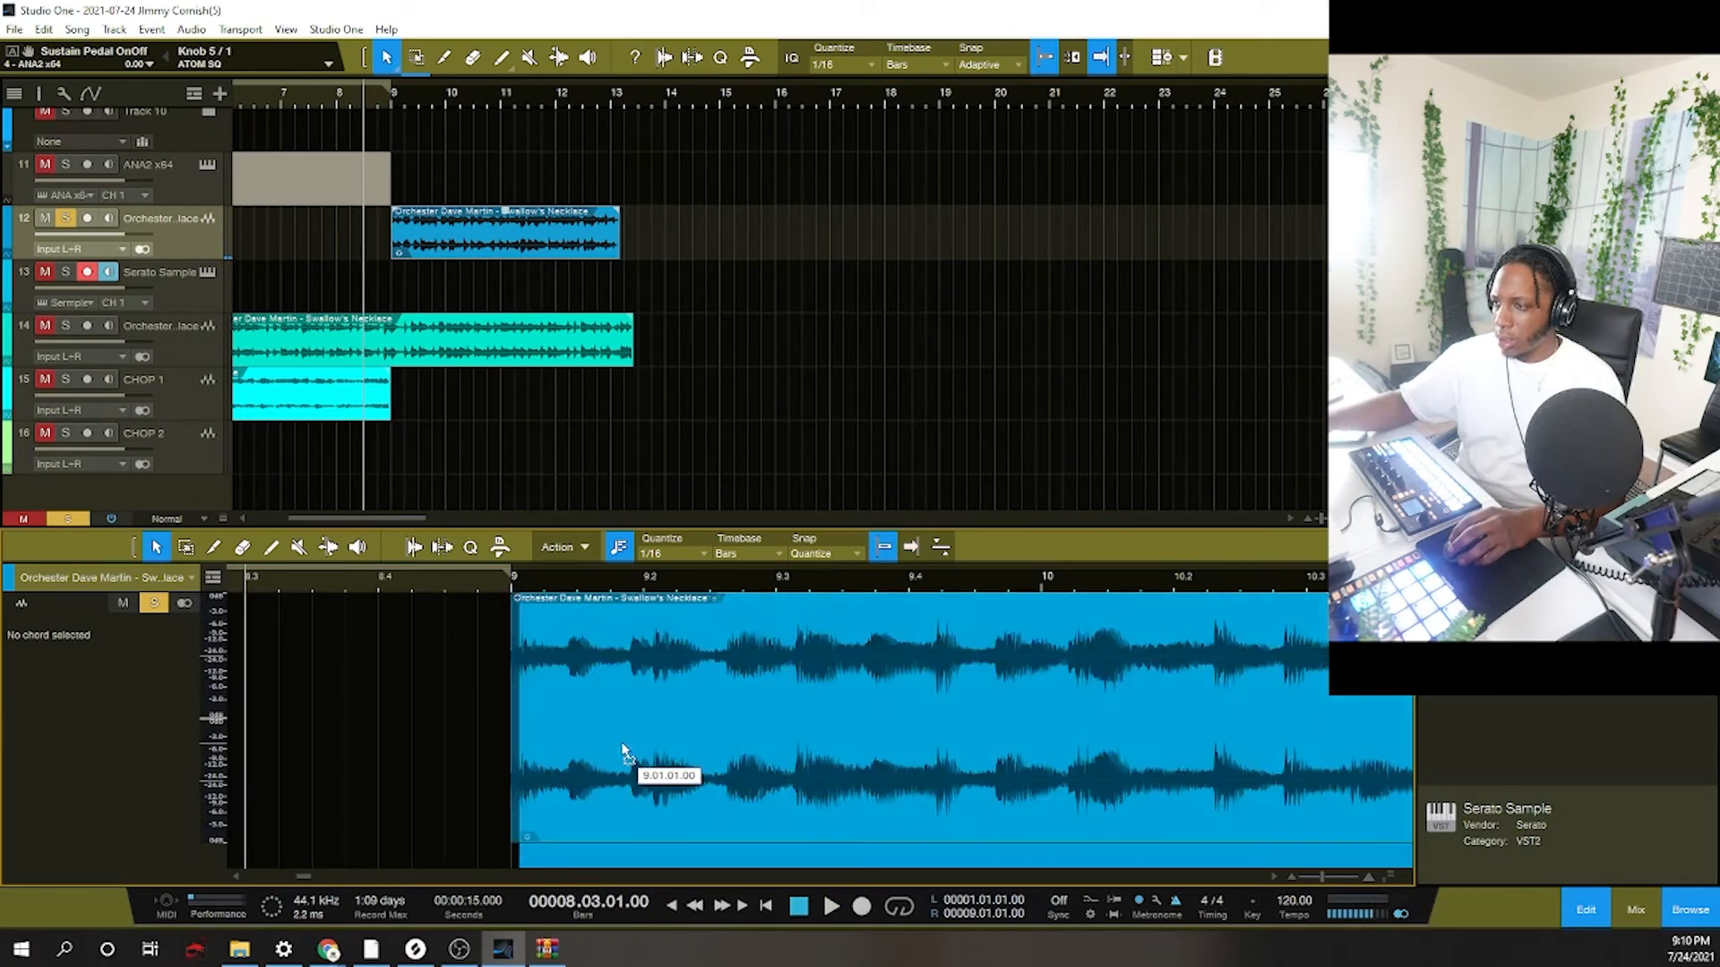
# Play the trimmed chop repeatedly from beat 8.3 to check its timing.
pyautogui.press('space')
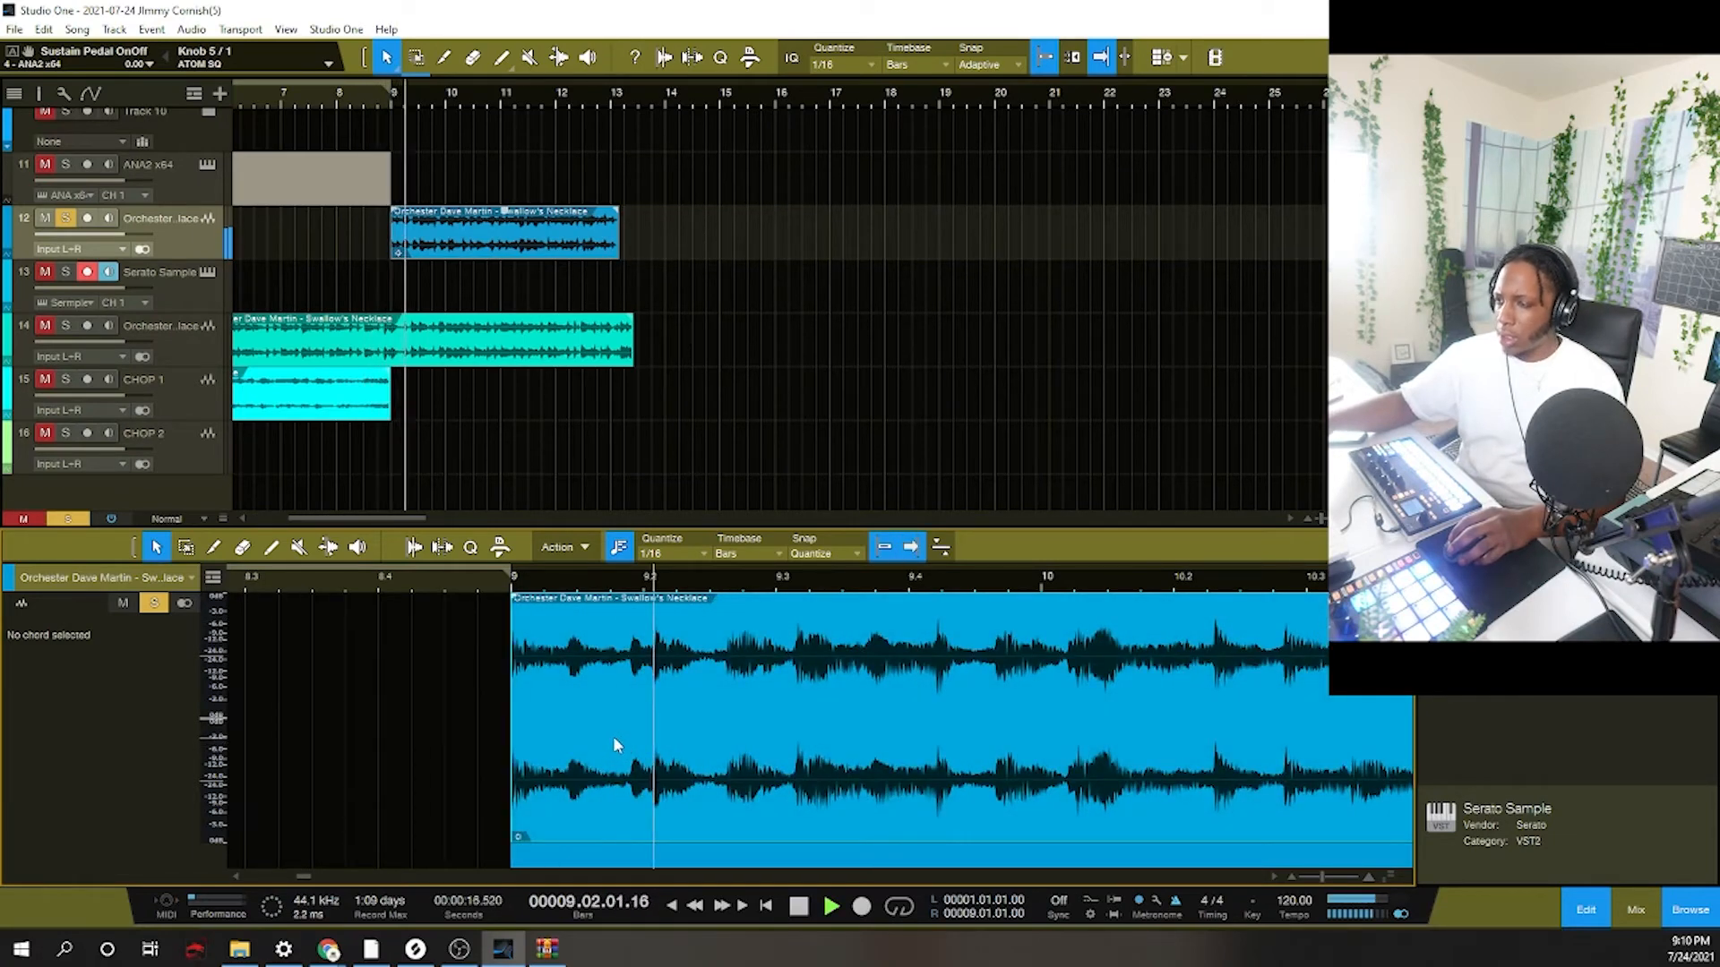
pyautogui.moveTo(633, 585); pyautogui.dragTo(500, 599)
pyautogui.press('space')
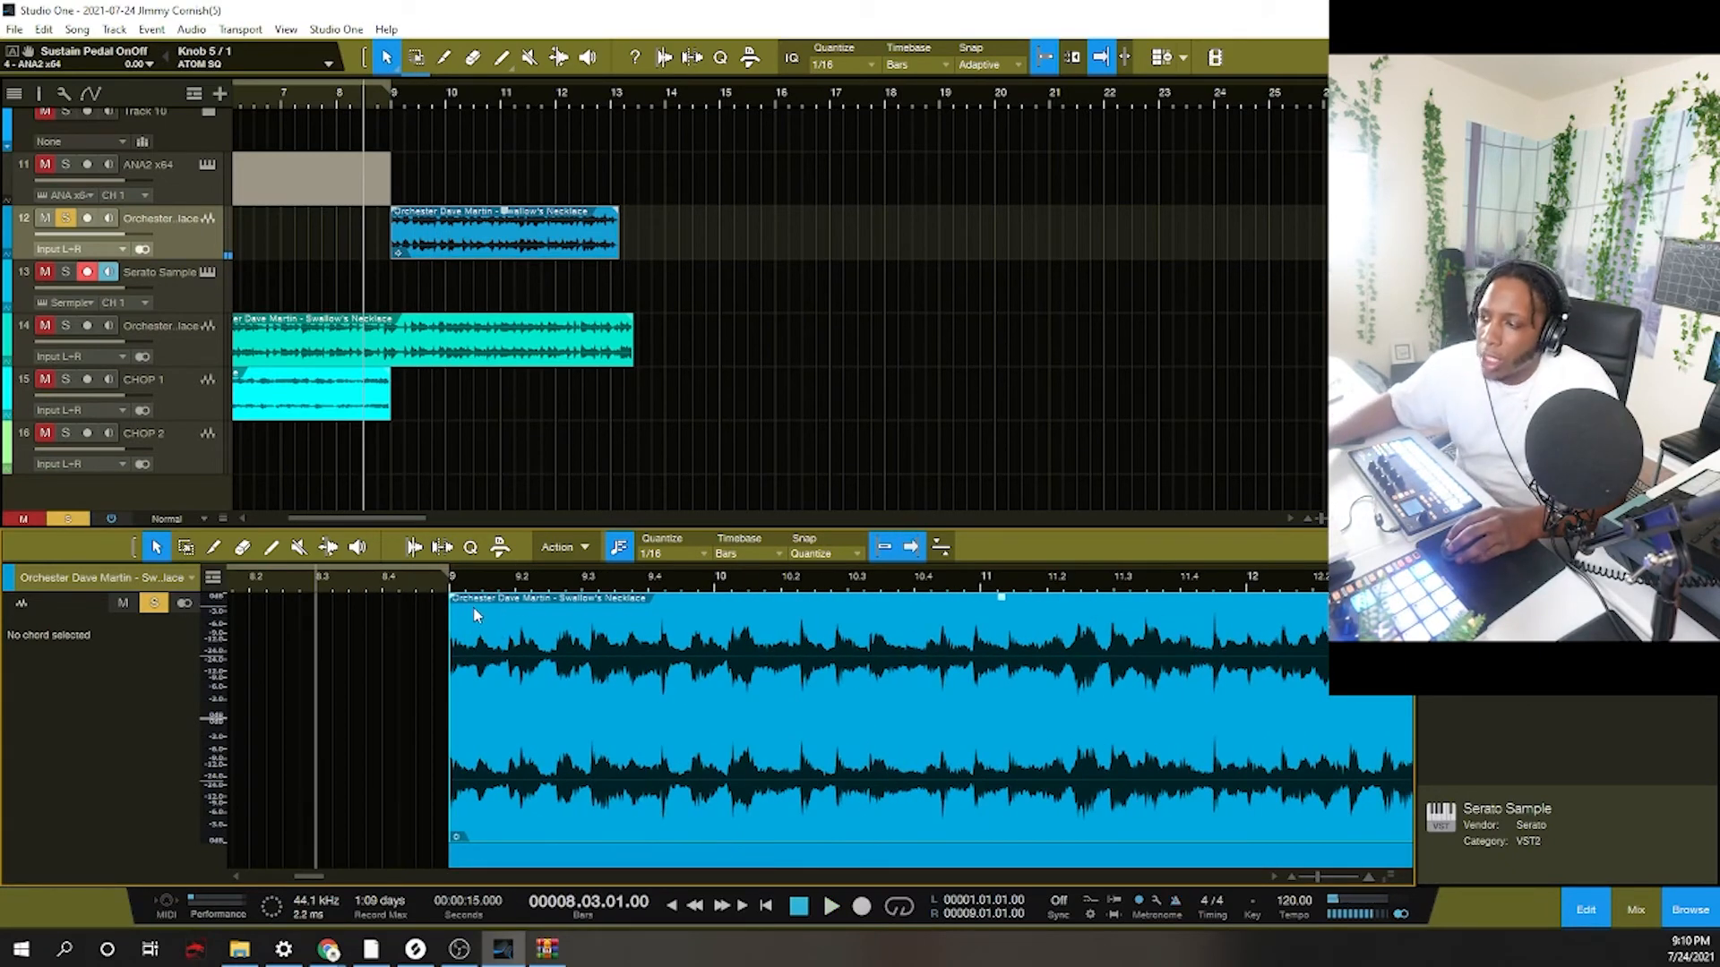
pyautogui.press('space')
pyautogui.press('space')
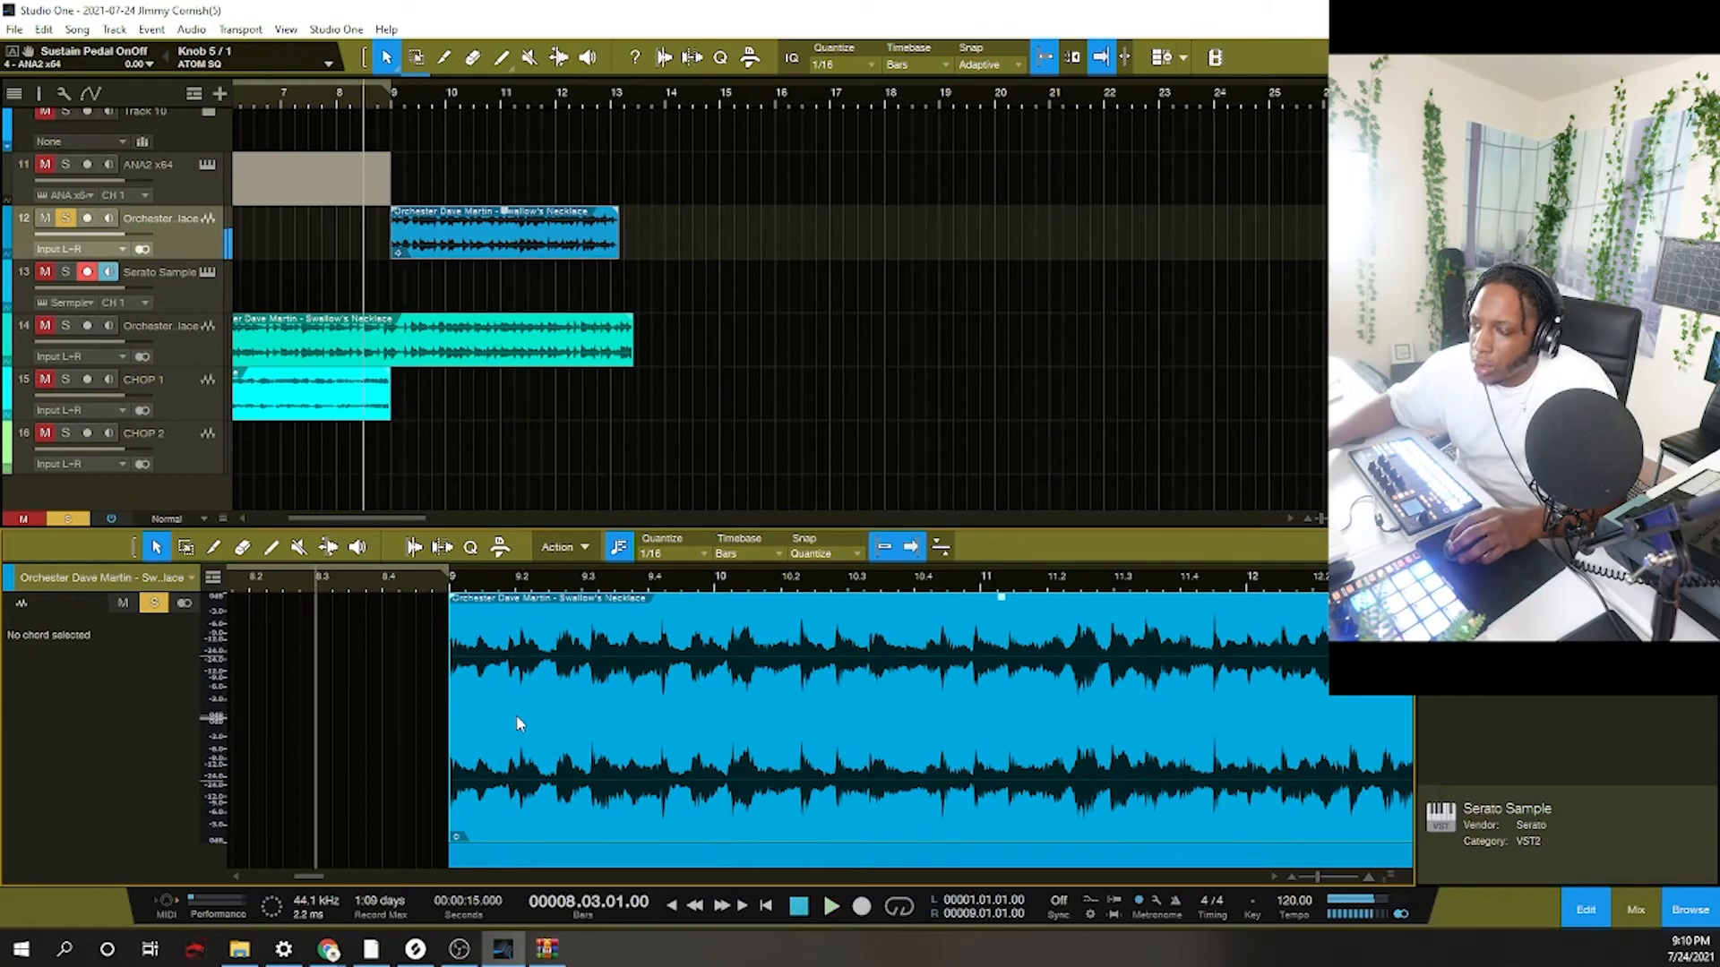
pyautogui.press('space')
pyautogui.press('space')
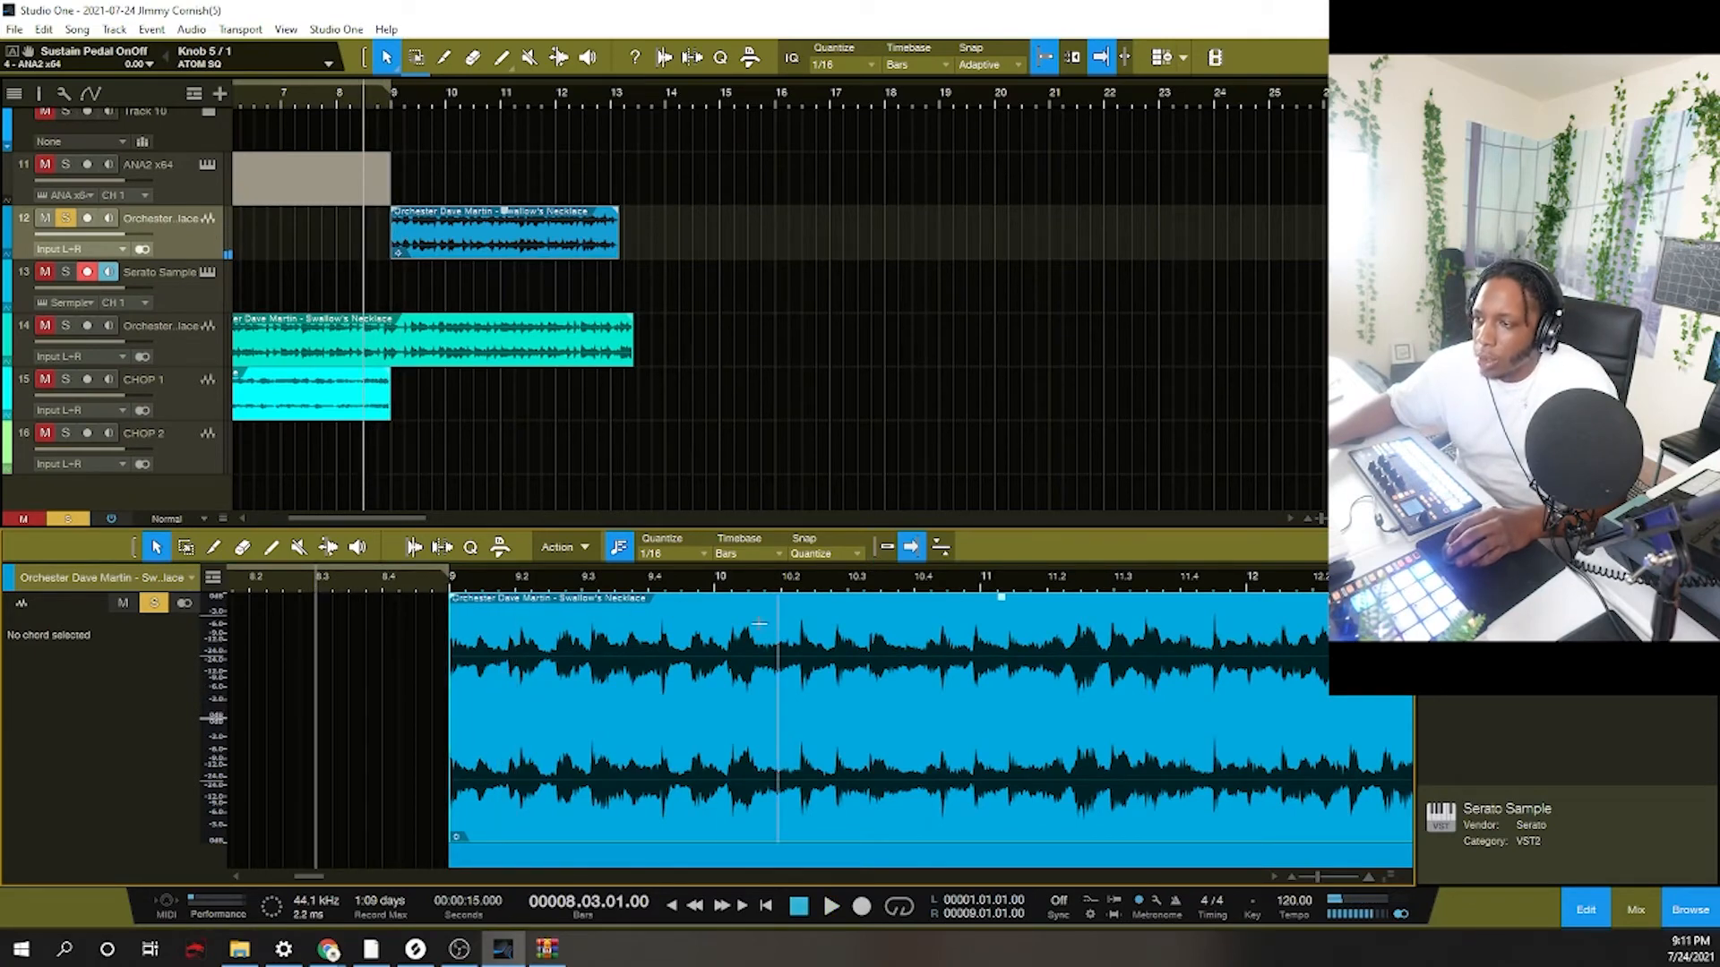
# Split the chop at the transients just before beat 9.2 and just after beat 9.3, playing the slices from around bar 9.
pyautogui.keyDown('alt'); pyautogui.click(507, 679); pyautogui.keyUp('alt')
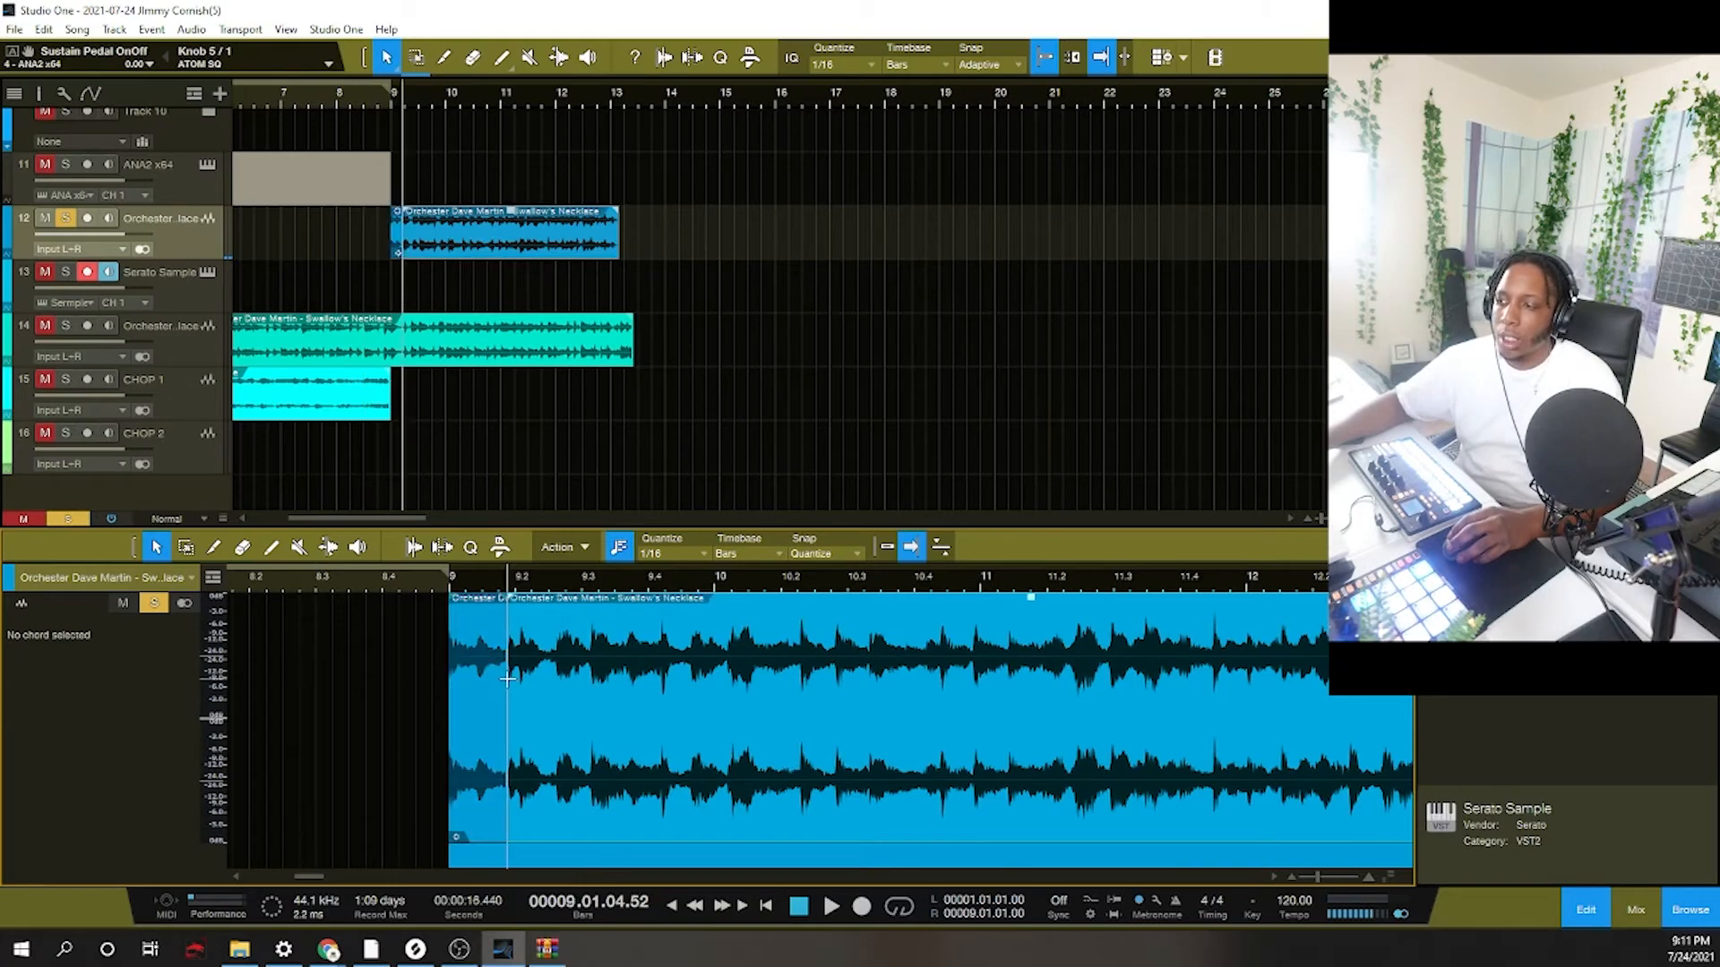
pyautogui.click(442, 589)
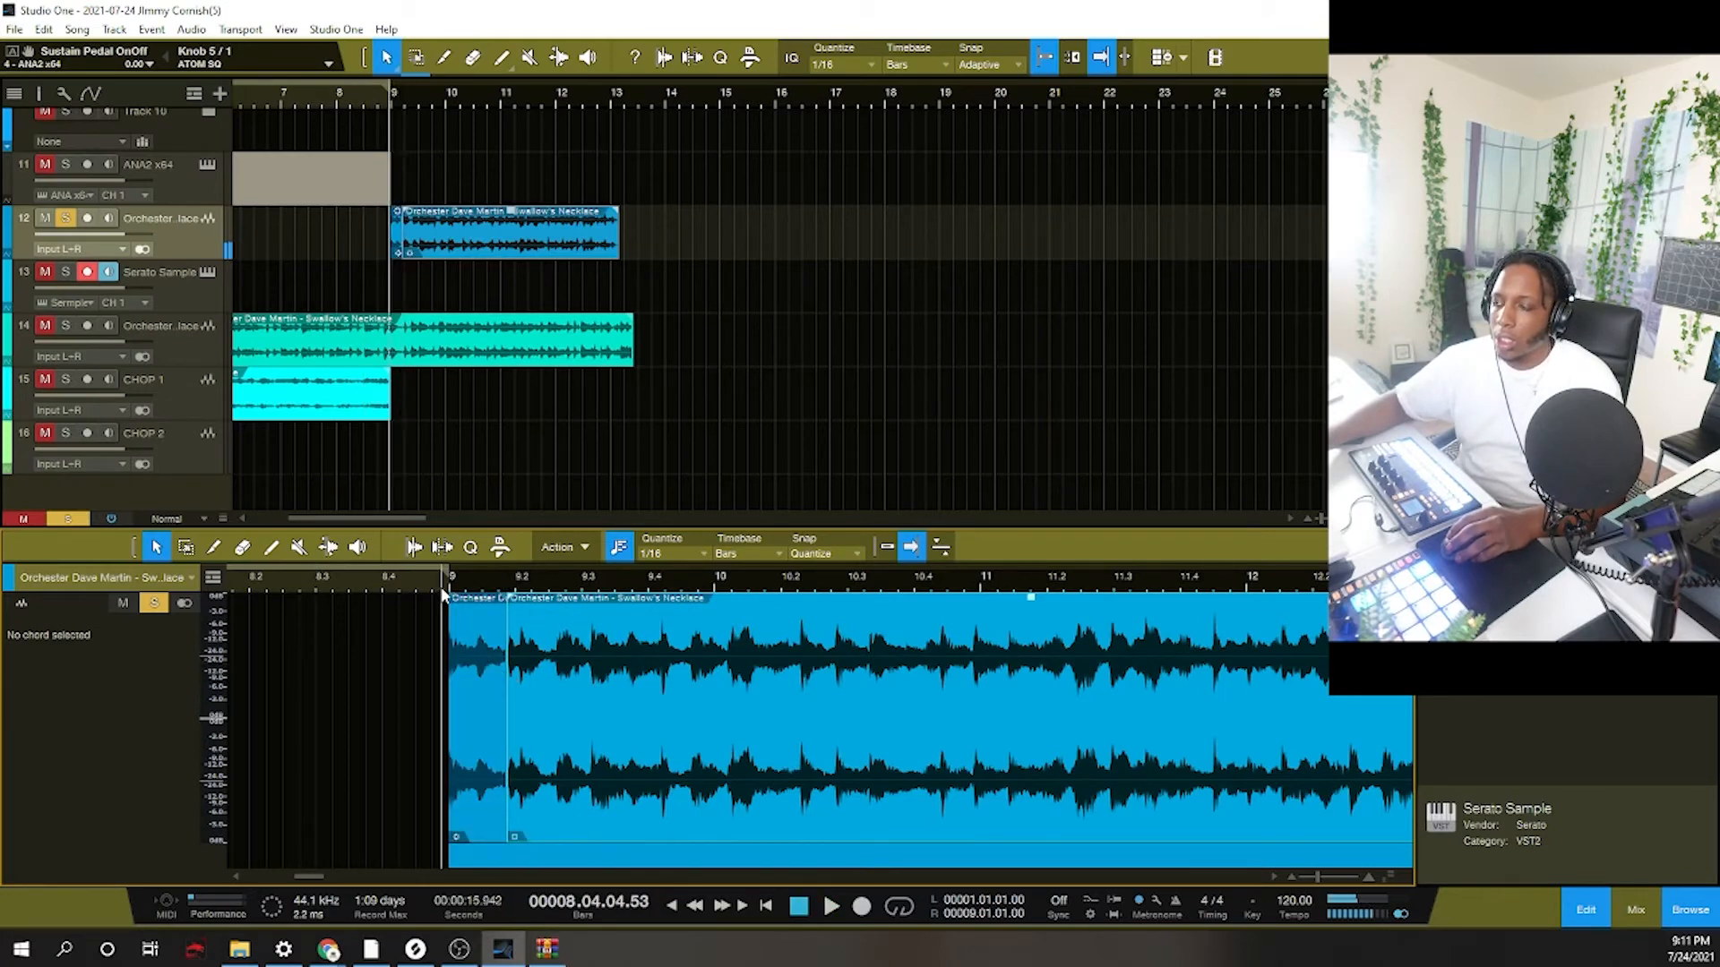
pyautogui.press('space')
pyautogui.press('space')
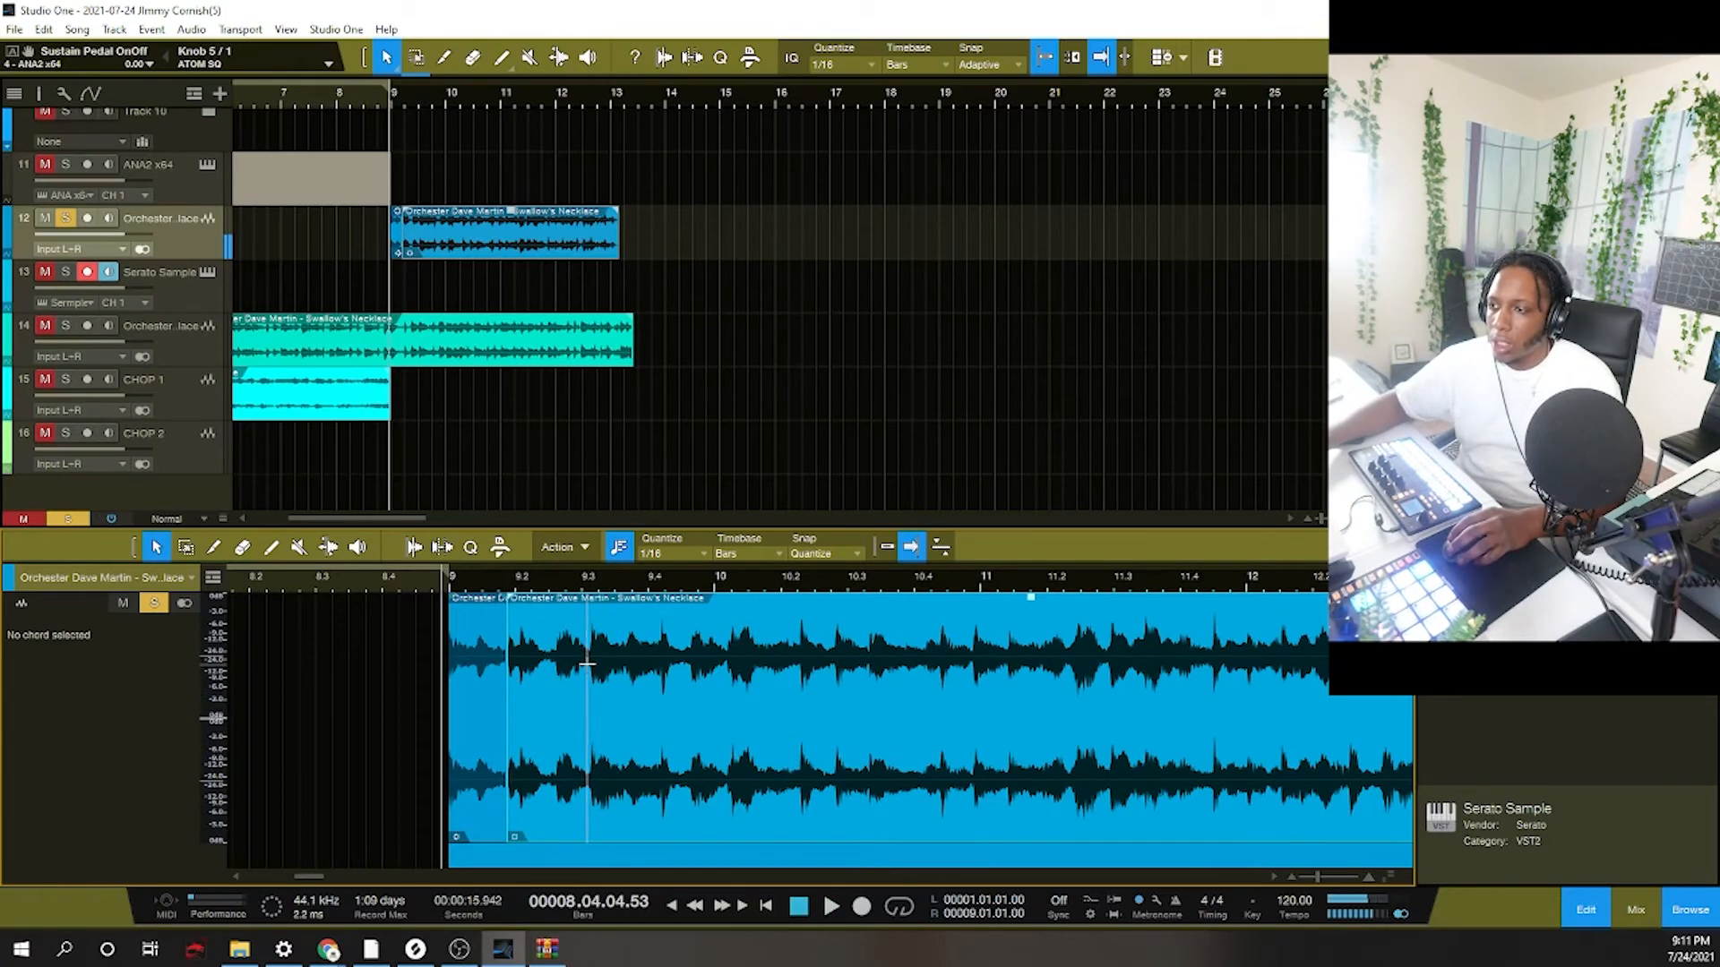
pyautogui.keyDown('alt'); pyautogui.click(590, 658); pyautogui.keyUp('alt')
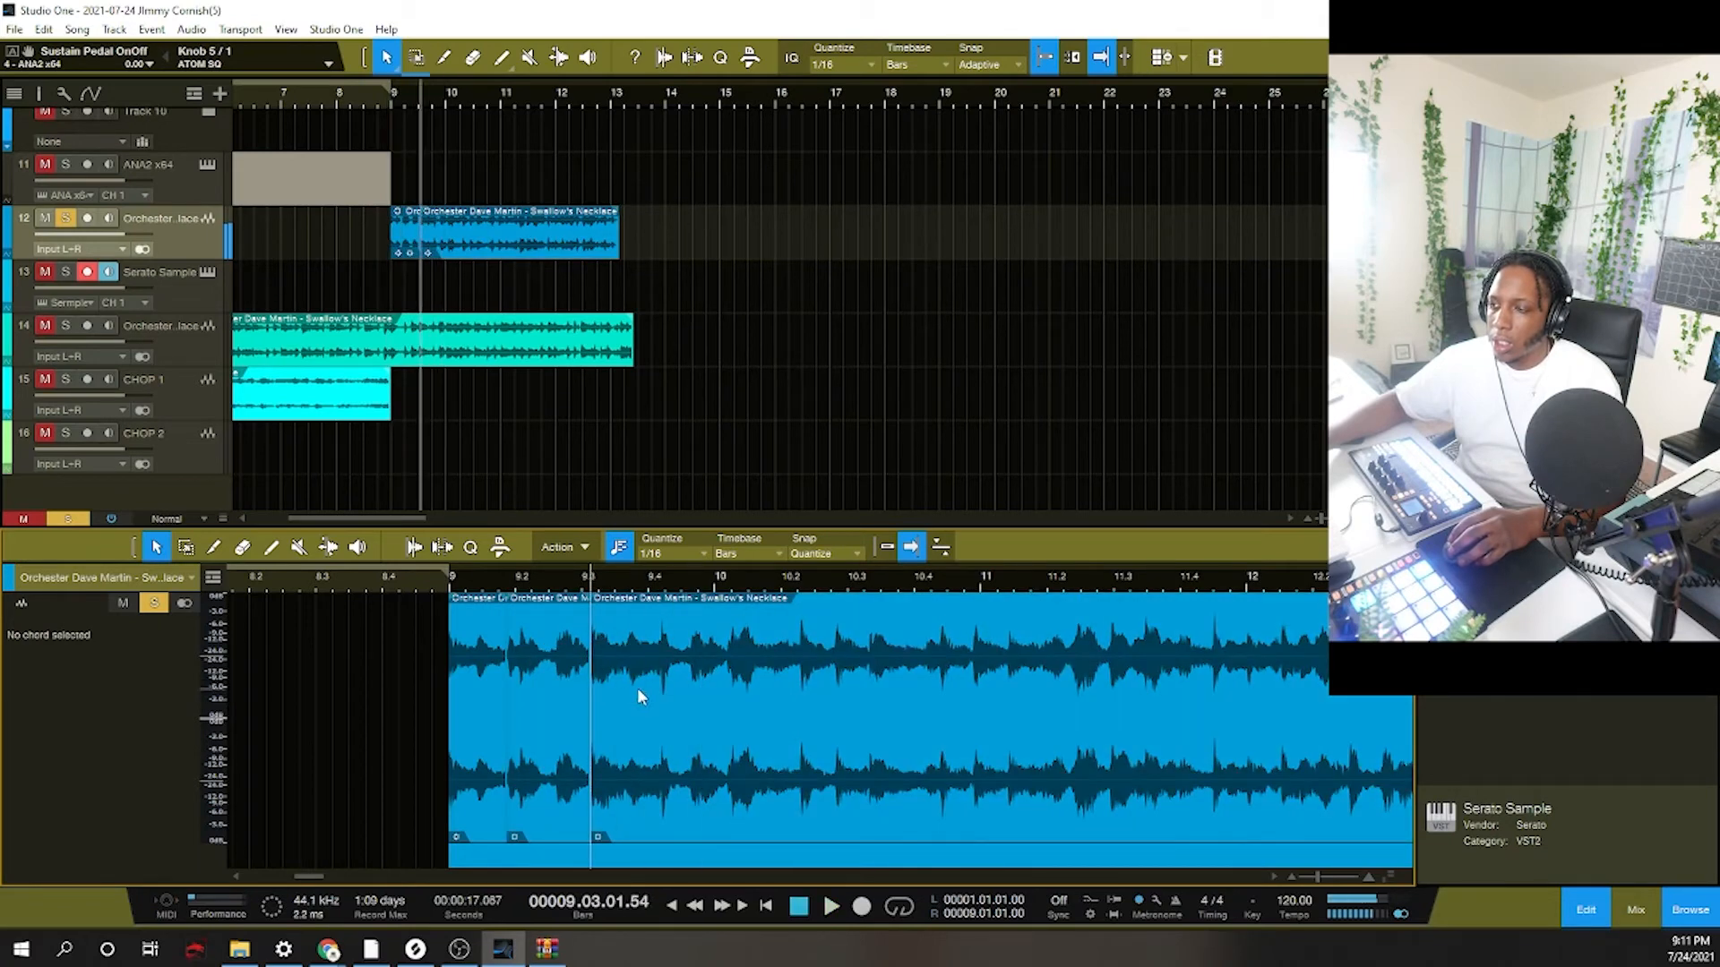
pyautogui.click(448, 593)
pyautogui.press('space')
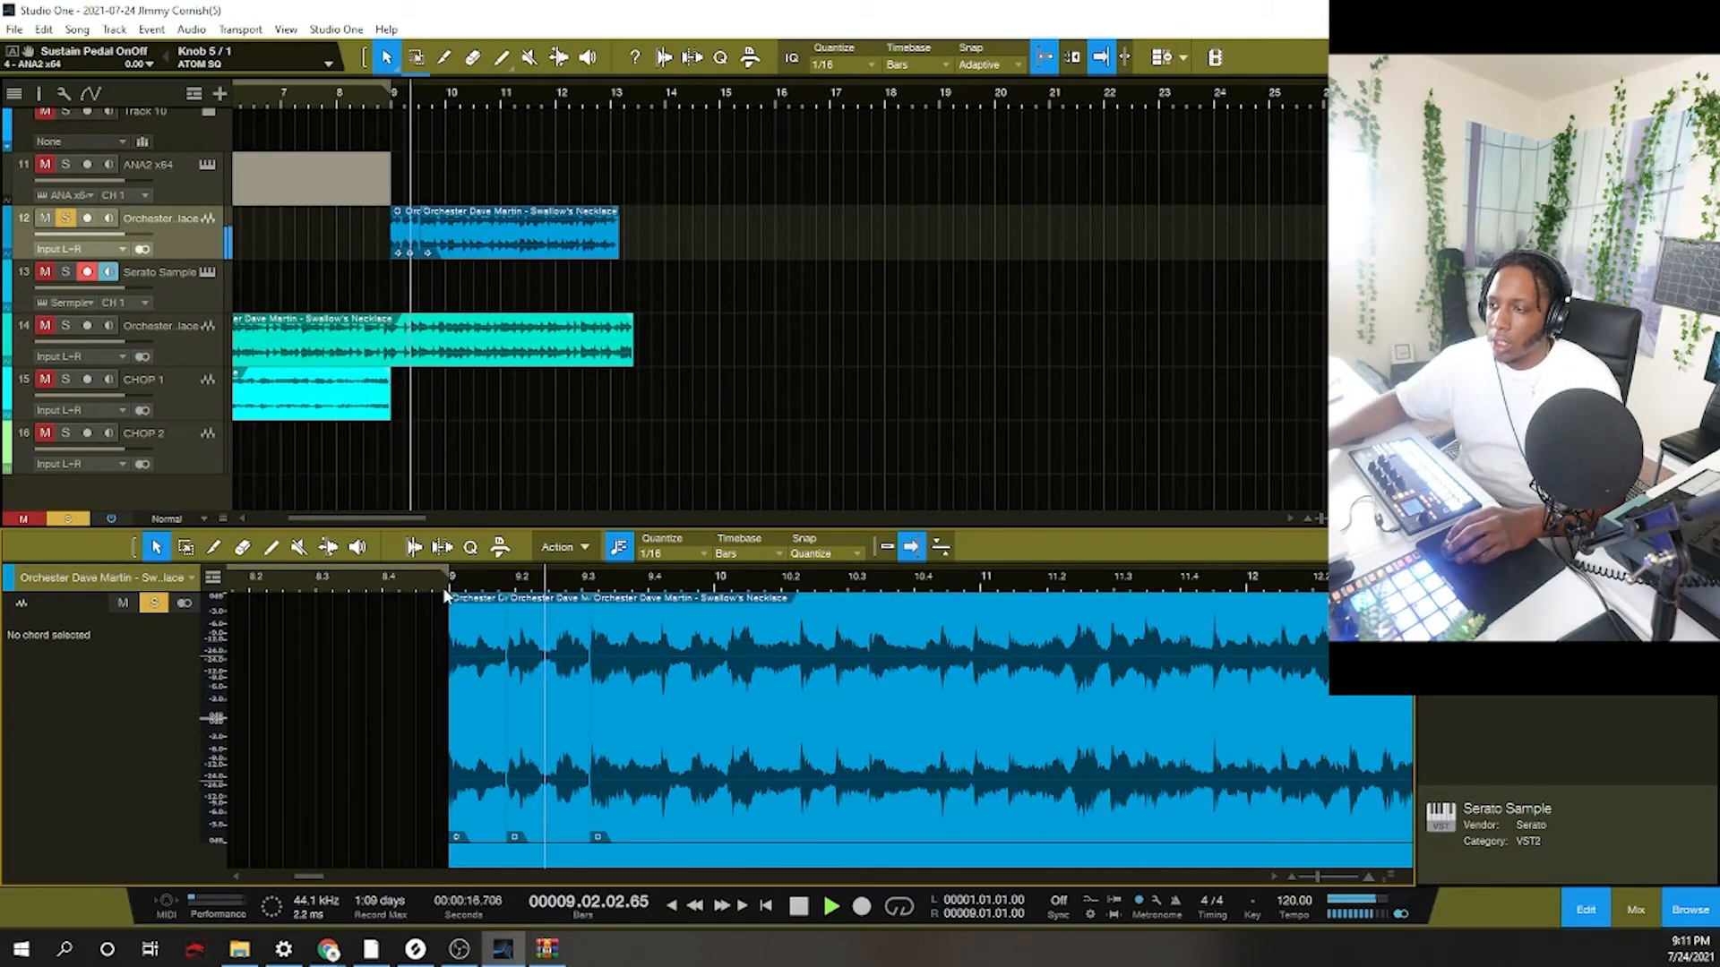
# Play the slices from around bar 9 and split the chop at the transient midway between beats 9.4 and 10.
pyautogui.press('space')
pyautogui.press('space')
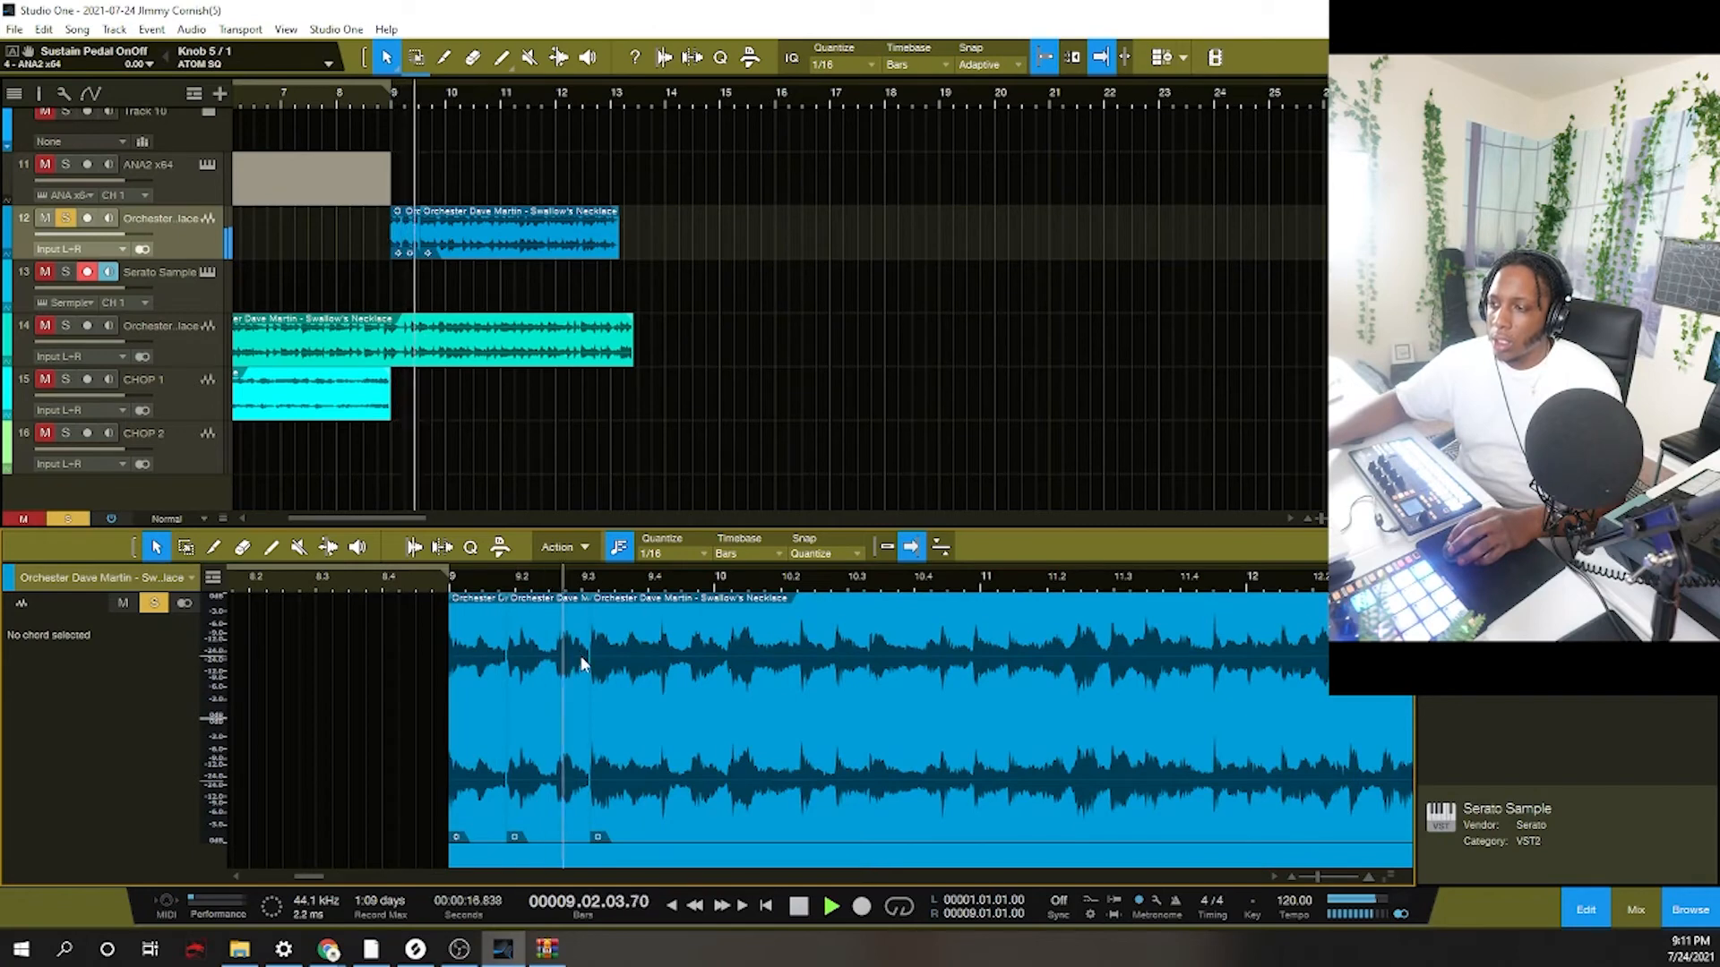
pyautogui.press('space')
pyautogui.press('space')
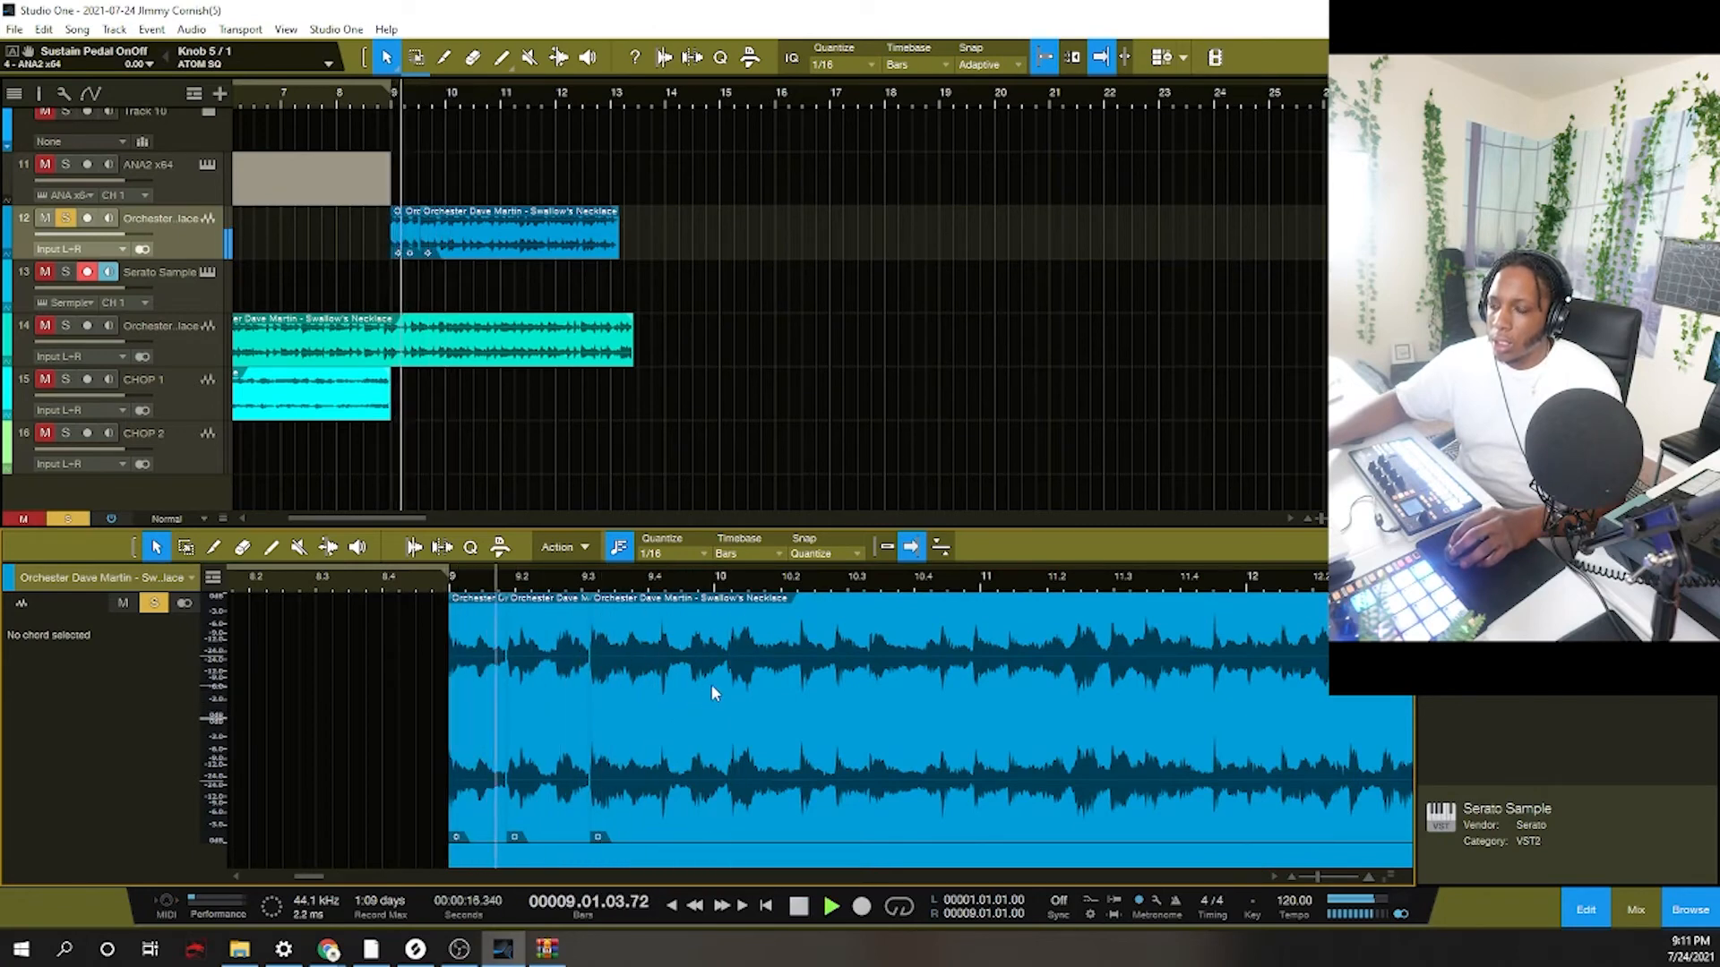
pyautogui.press('space')
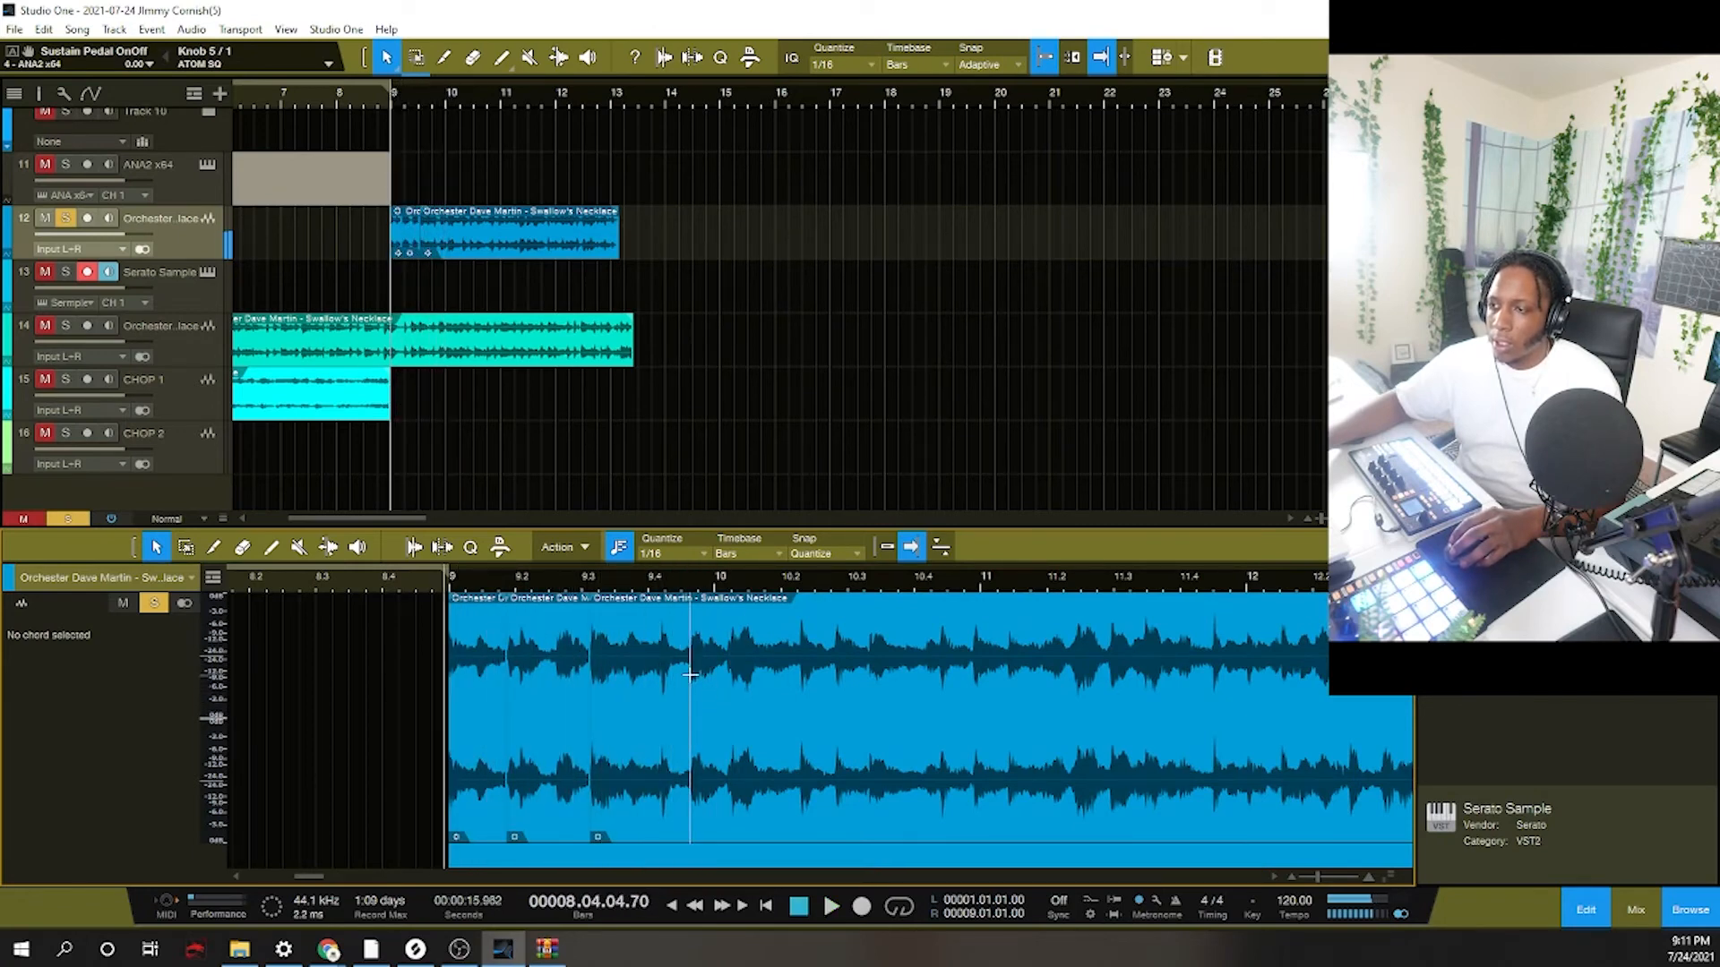
pyautogui.click(690, 665)
pyautogui.press('space')
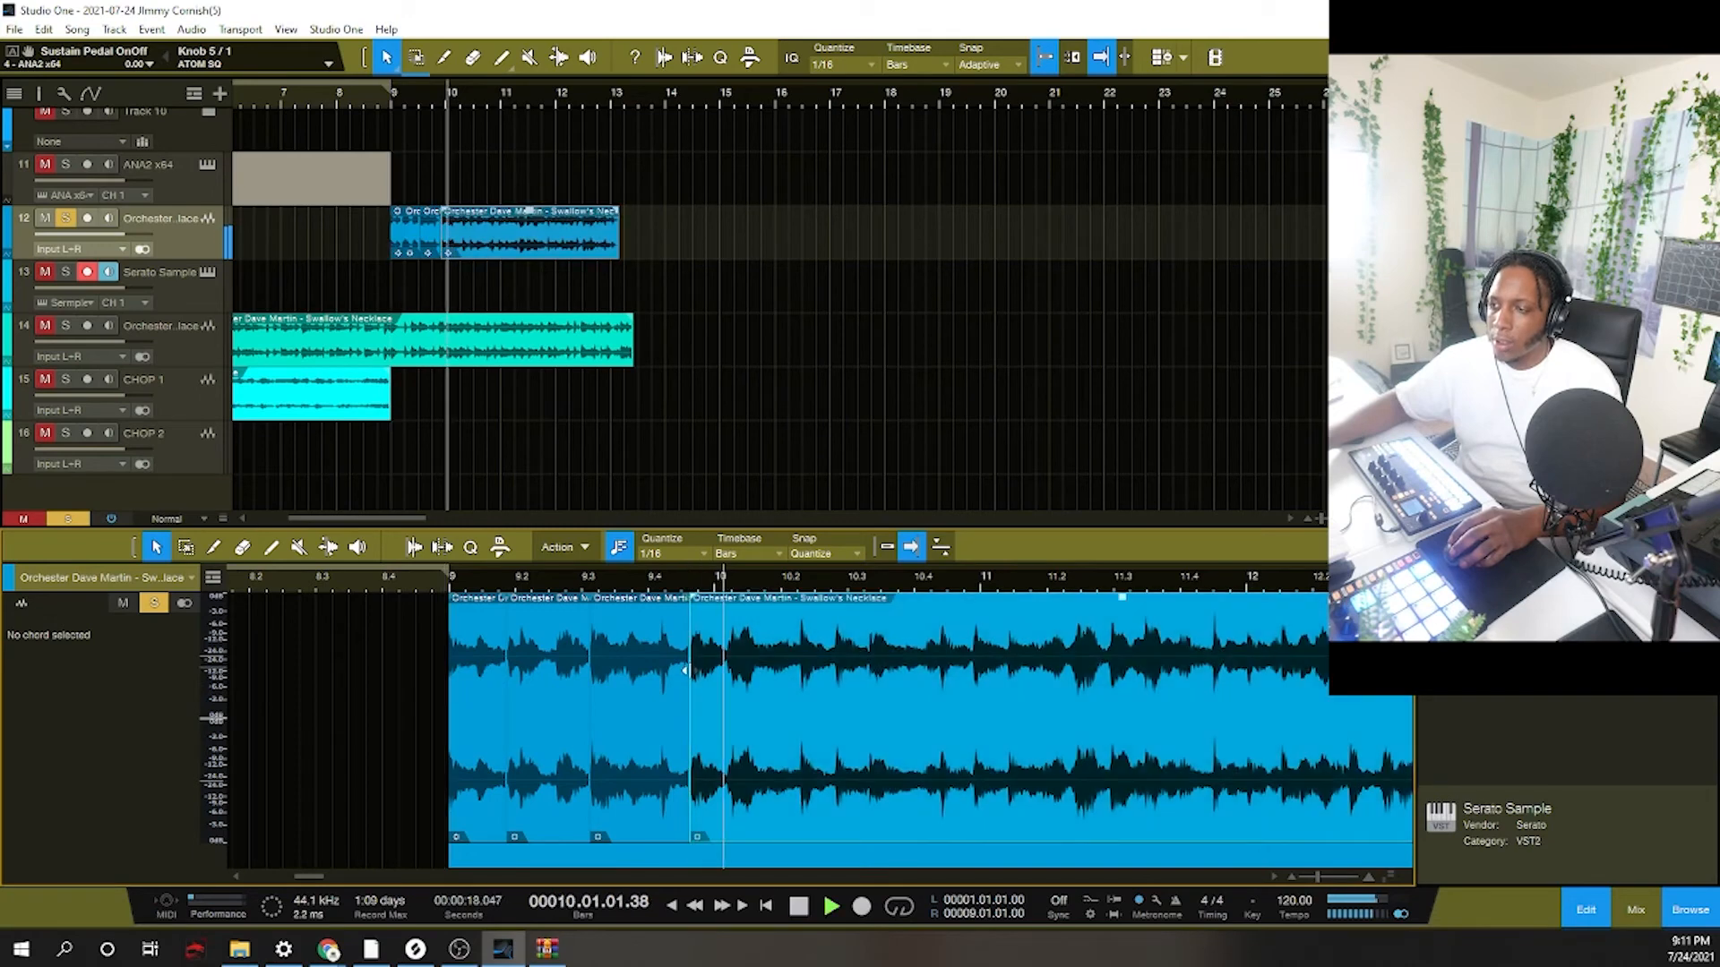
# Replay the slices from around bar 9 and split the chop at the transient just after bar 10.
pyautogui.press('space')
pyautogui.press('space')
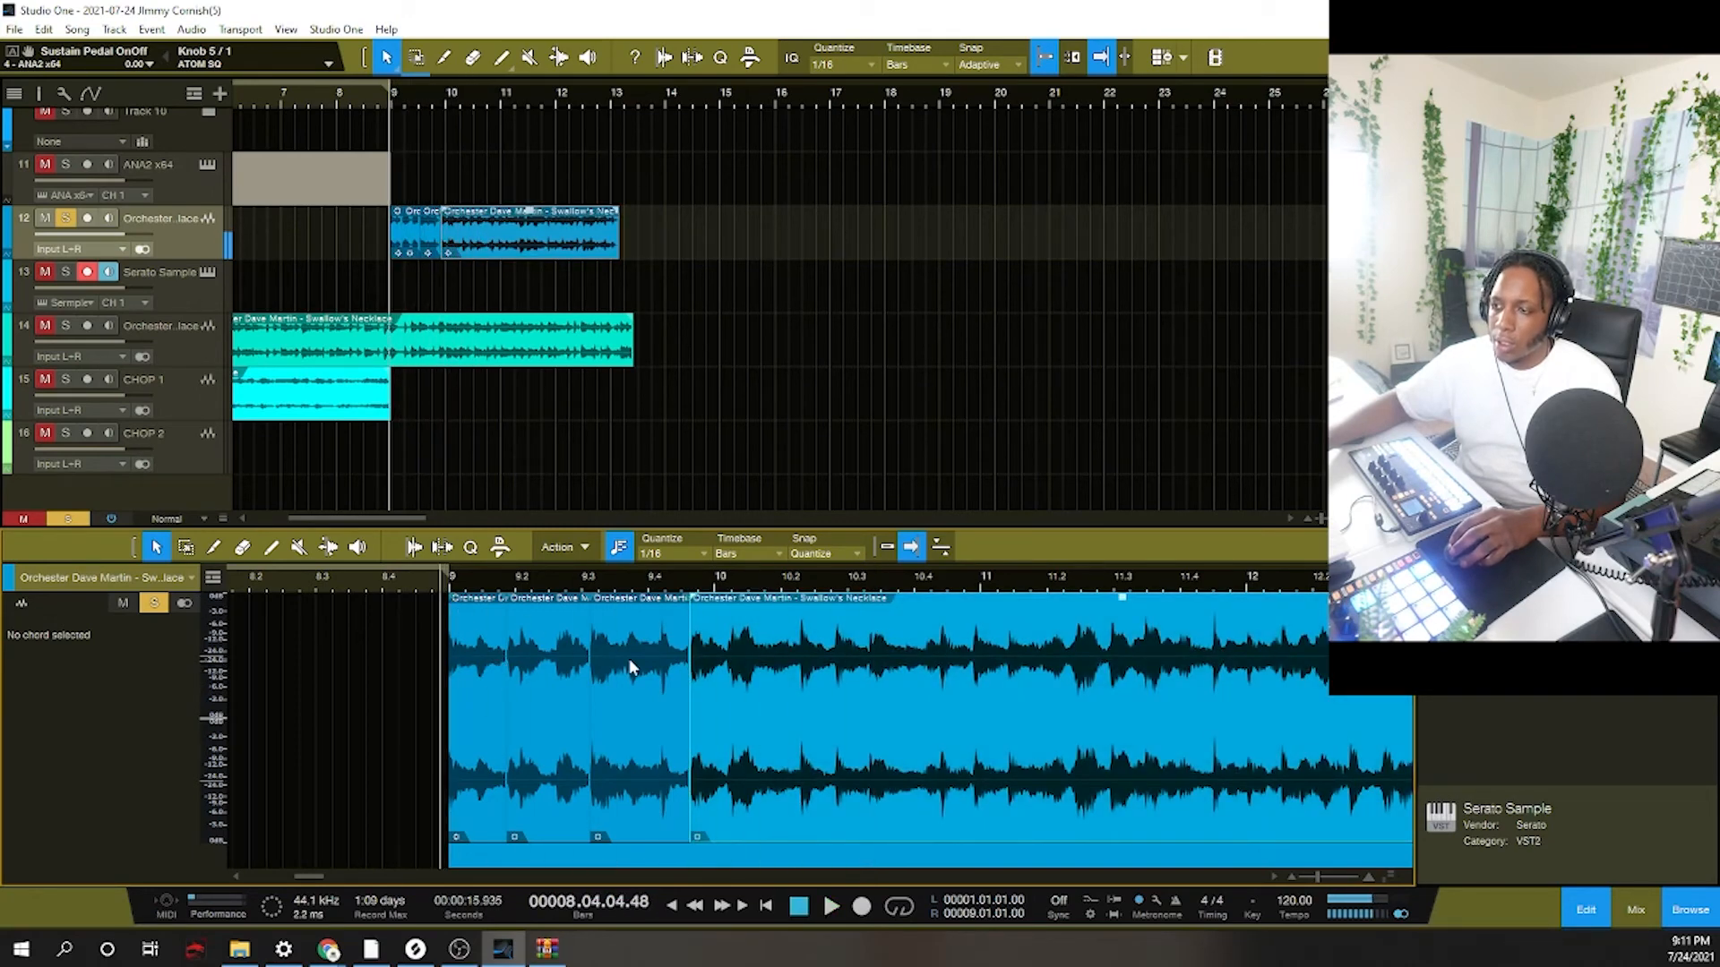
pyautogui.press('space')
pyautogui.press('space')
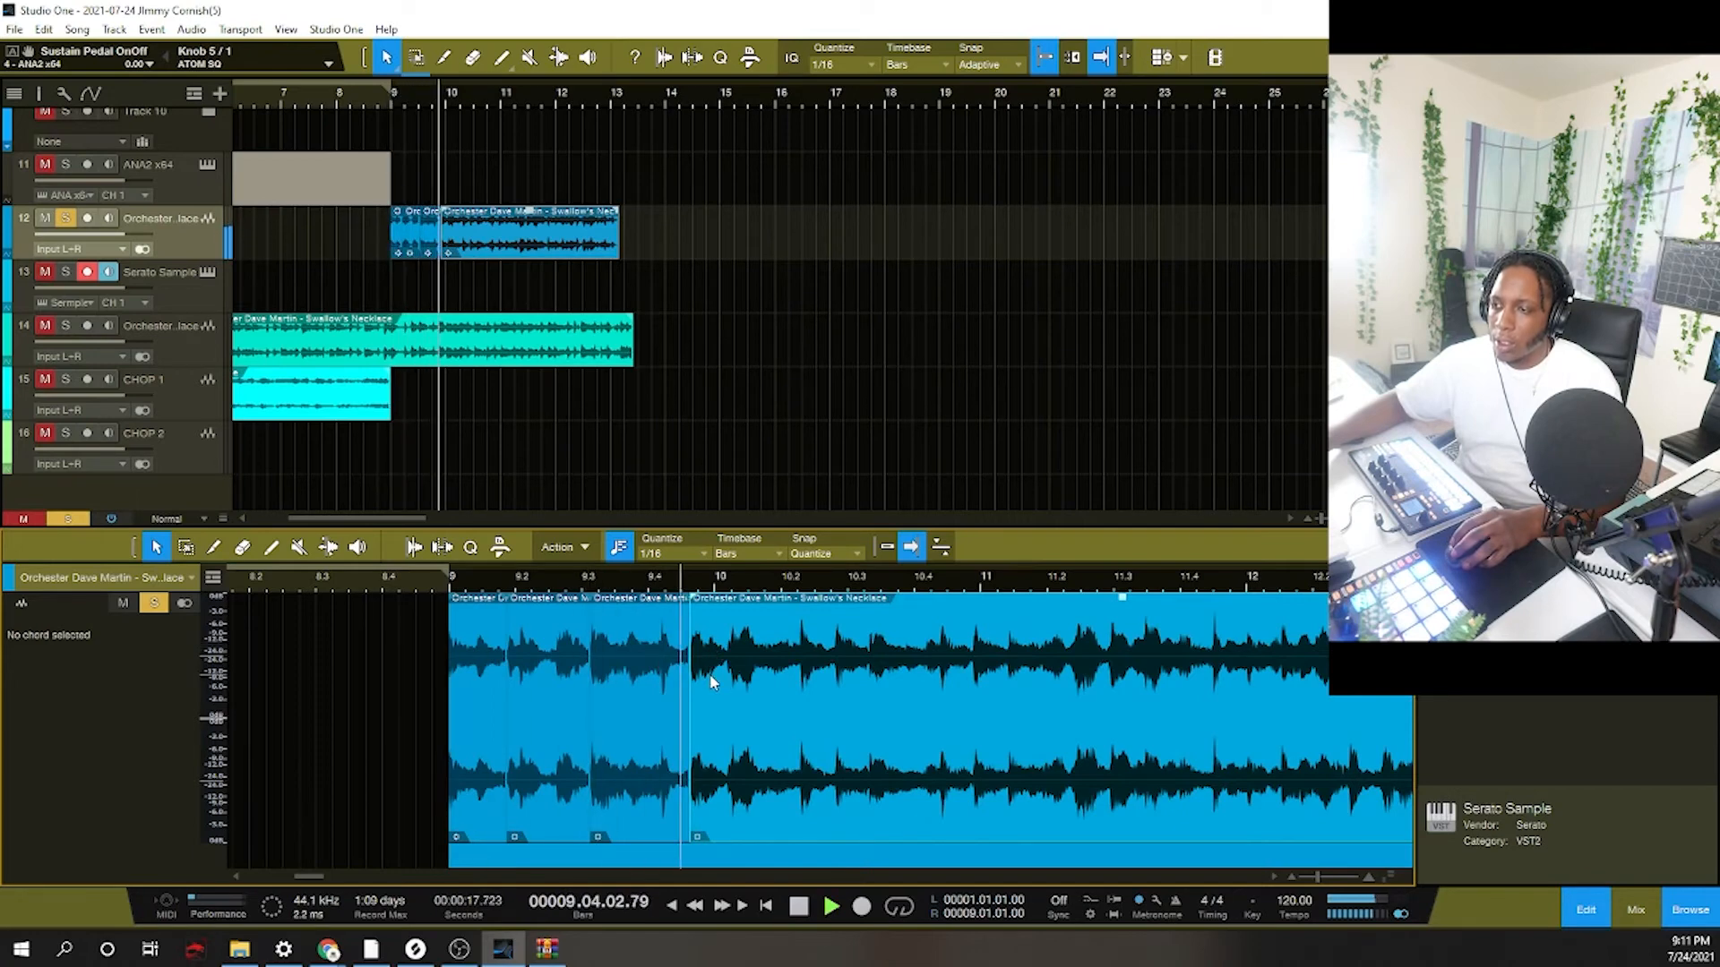
pyautogui.press('space')
pyautogui.keyDown('alt'); pyautogui.click(726, 657); pyautogui.keyUp('alt')
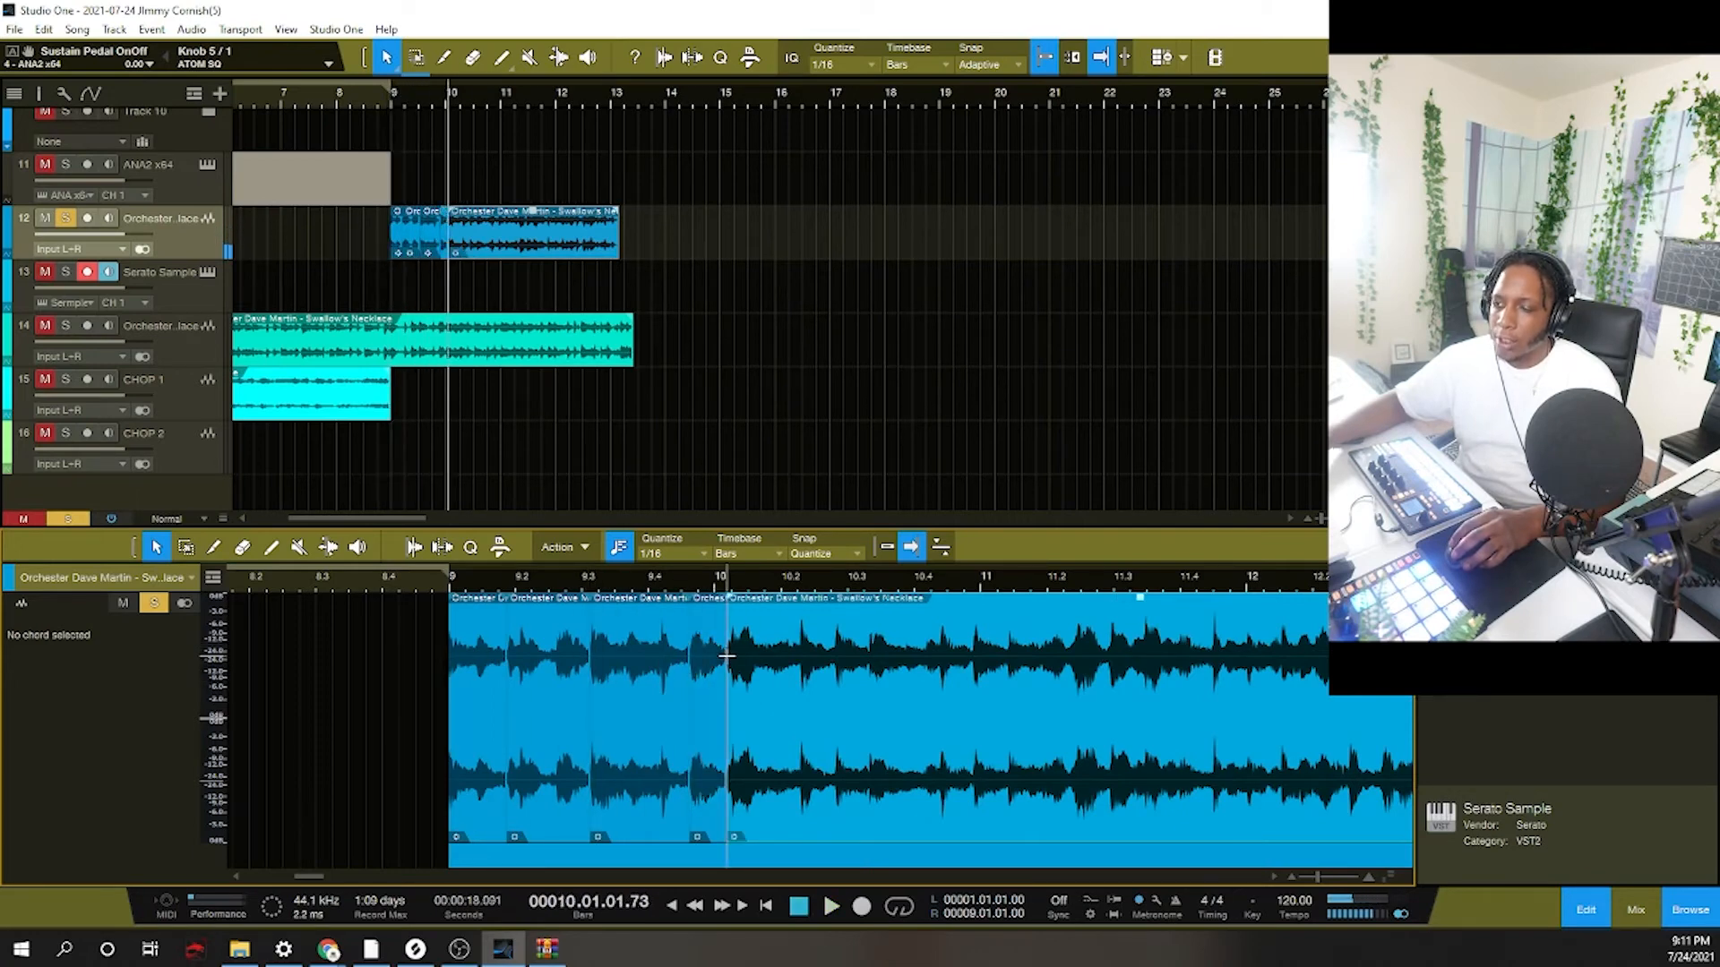
# Split the chop just after beat 10.3 and at the remaining main transients through the end of bar 12.
pyautogui.press('space')
pyautogui.press('space')
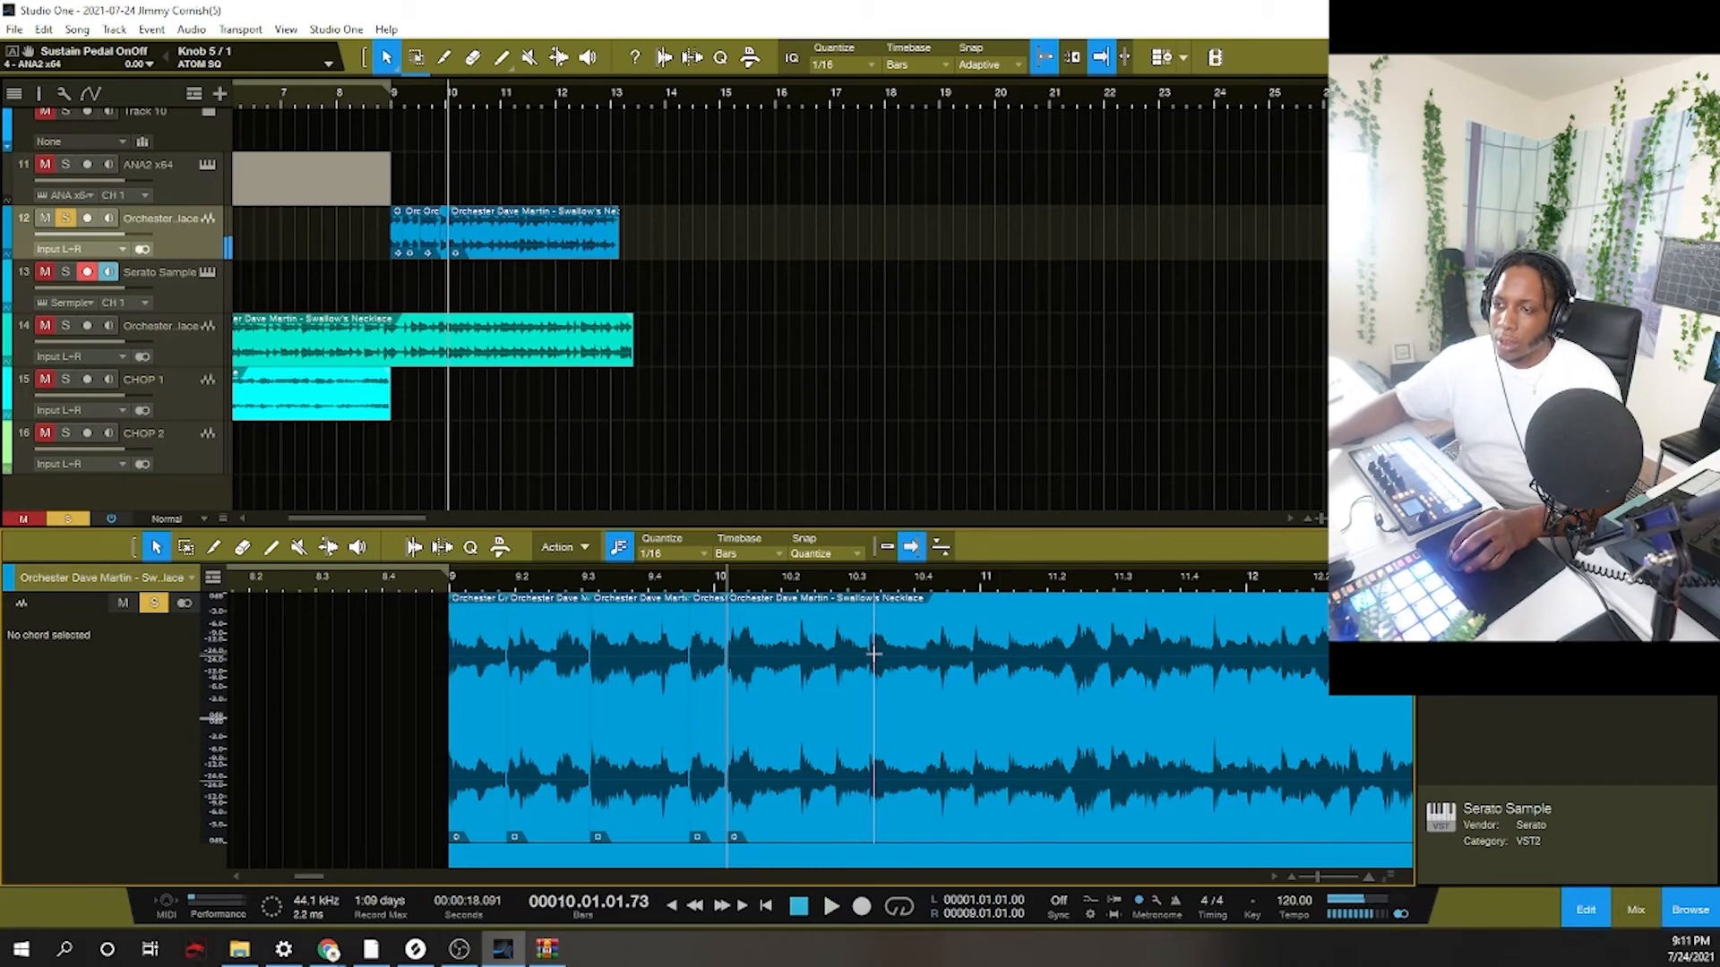
pyautogui.keyDown('alt'); pyautogui.click(868, 659); pyautogui.keyUp('alt')
pyautogui.press('space')
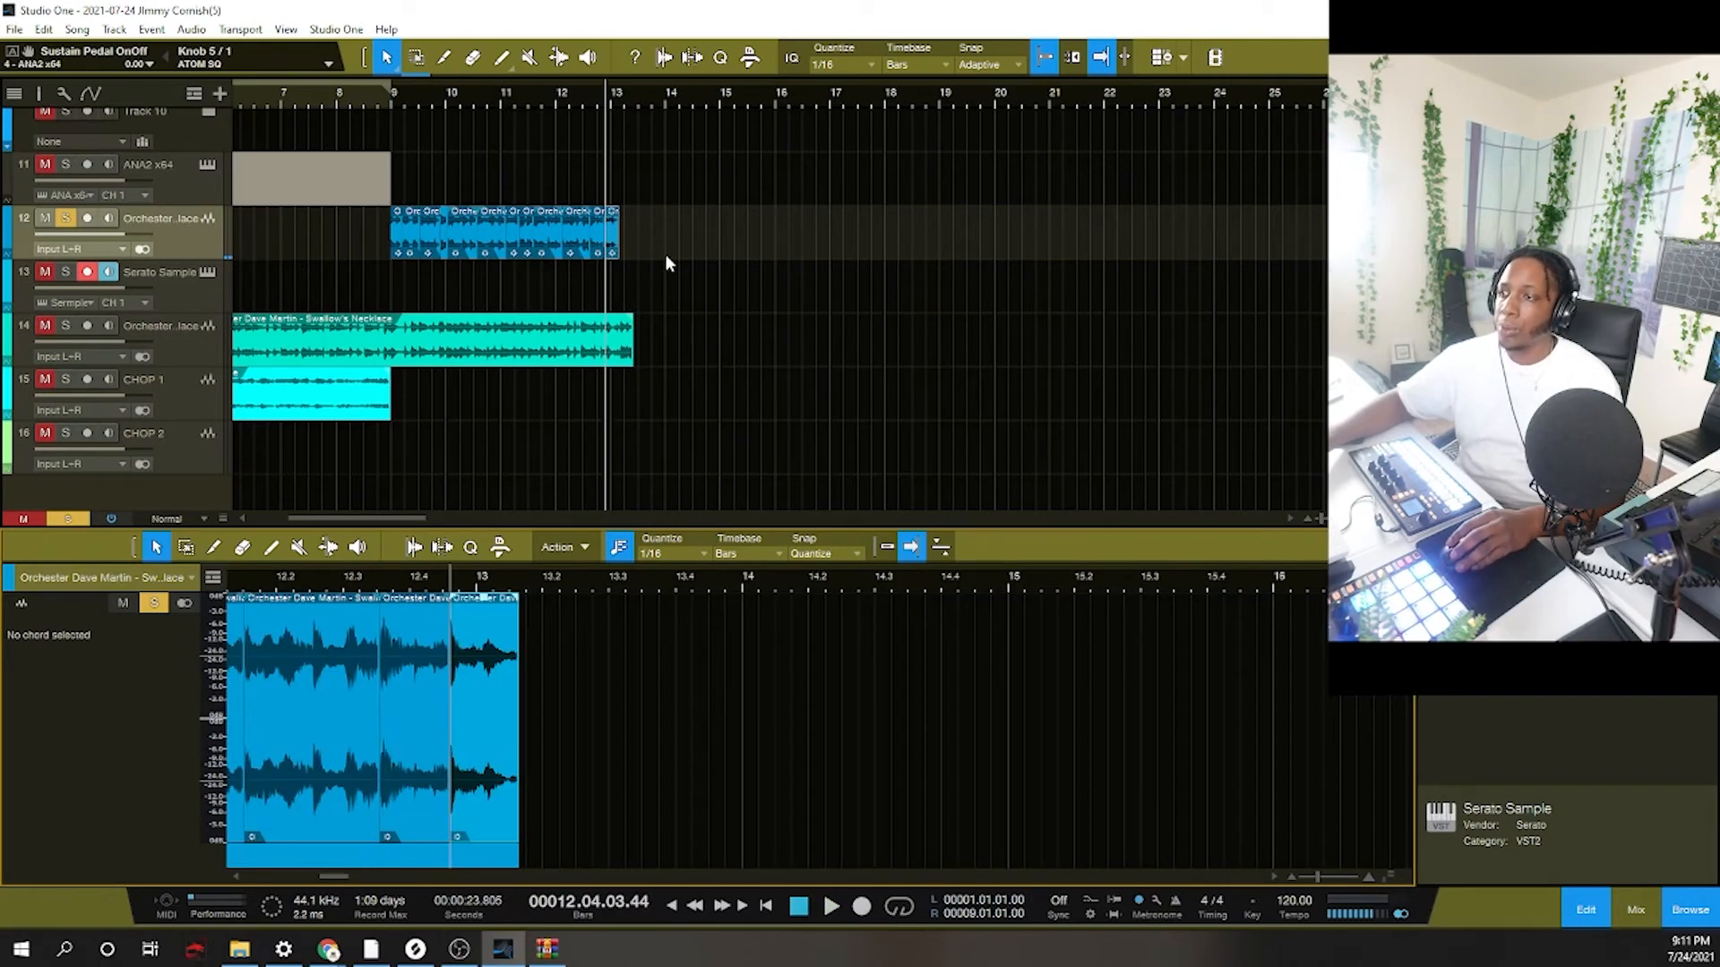
# Select all the slices from bar 9 onward and send them to a new SampleOne instrument.
pyautogui.moveTo(665, 257); pyautogui.dragTo(381, 243)
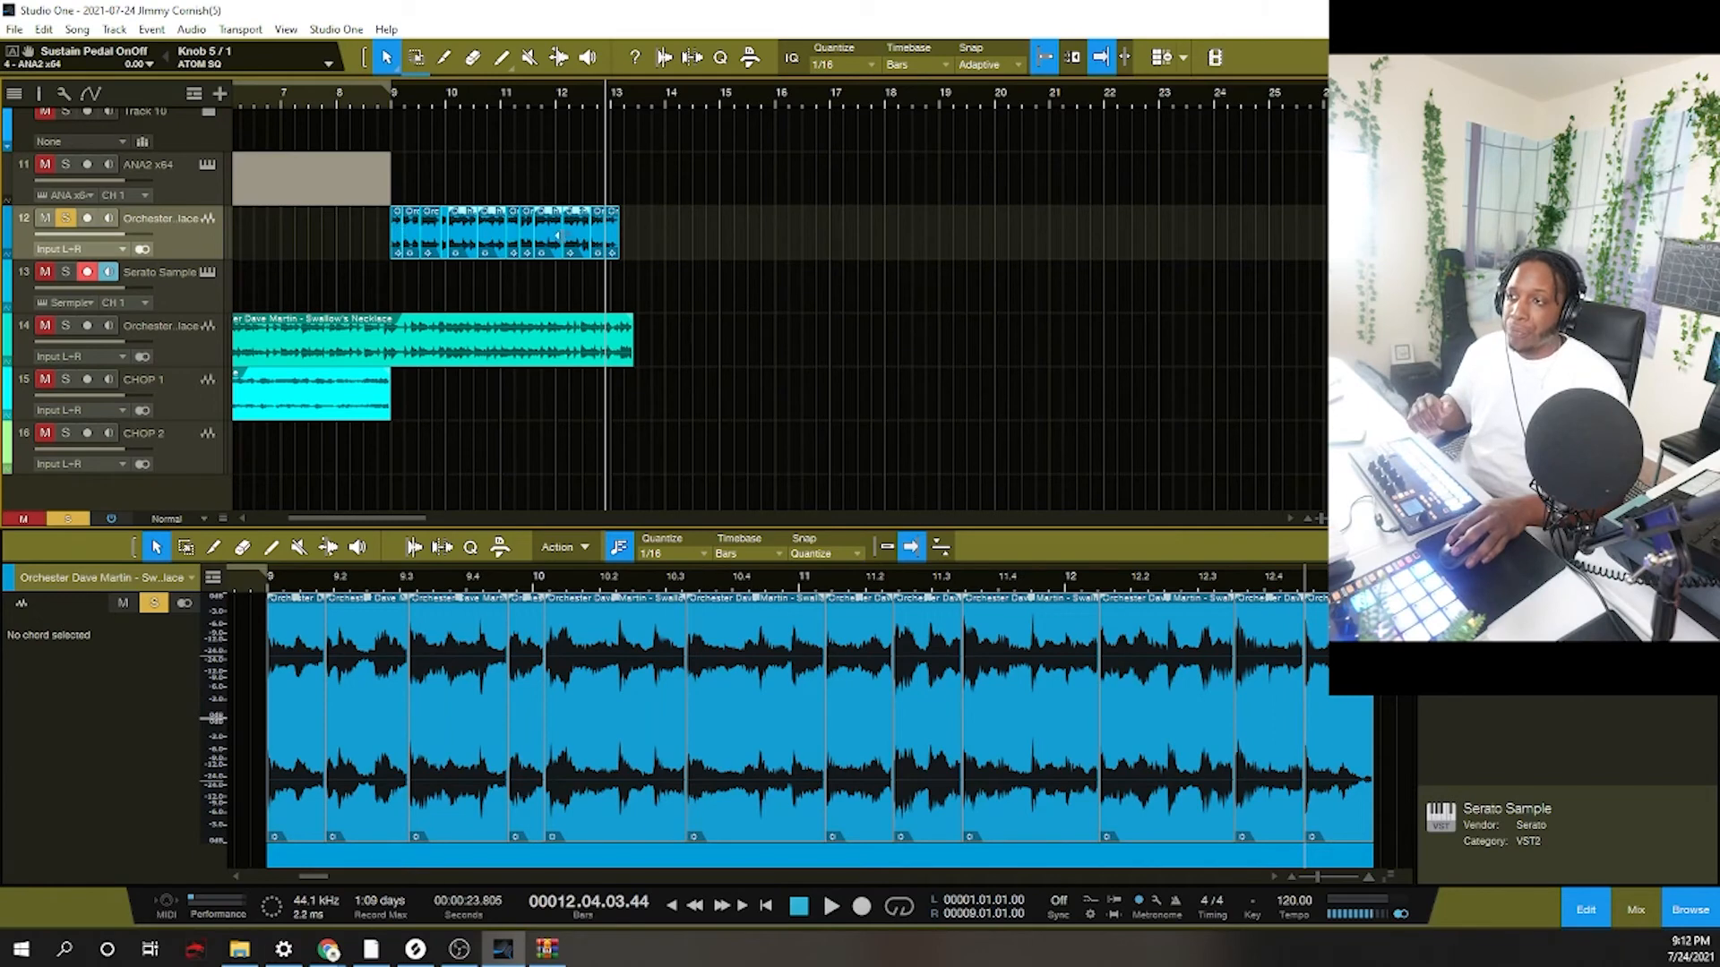
pyautogui.rightClick(571, 239)
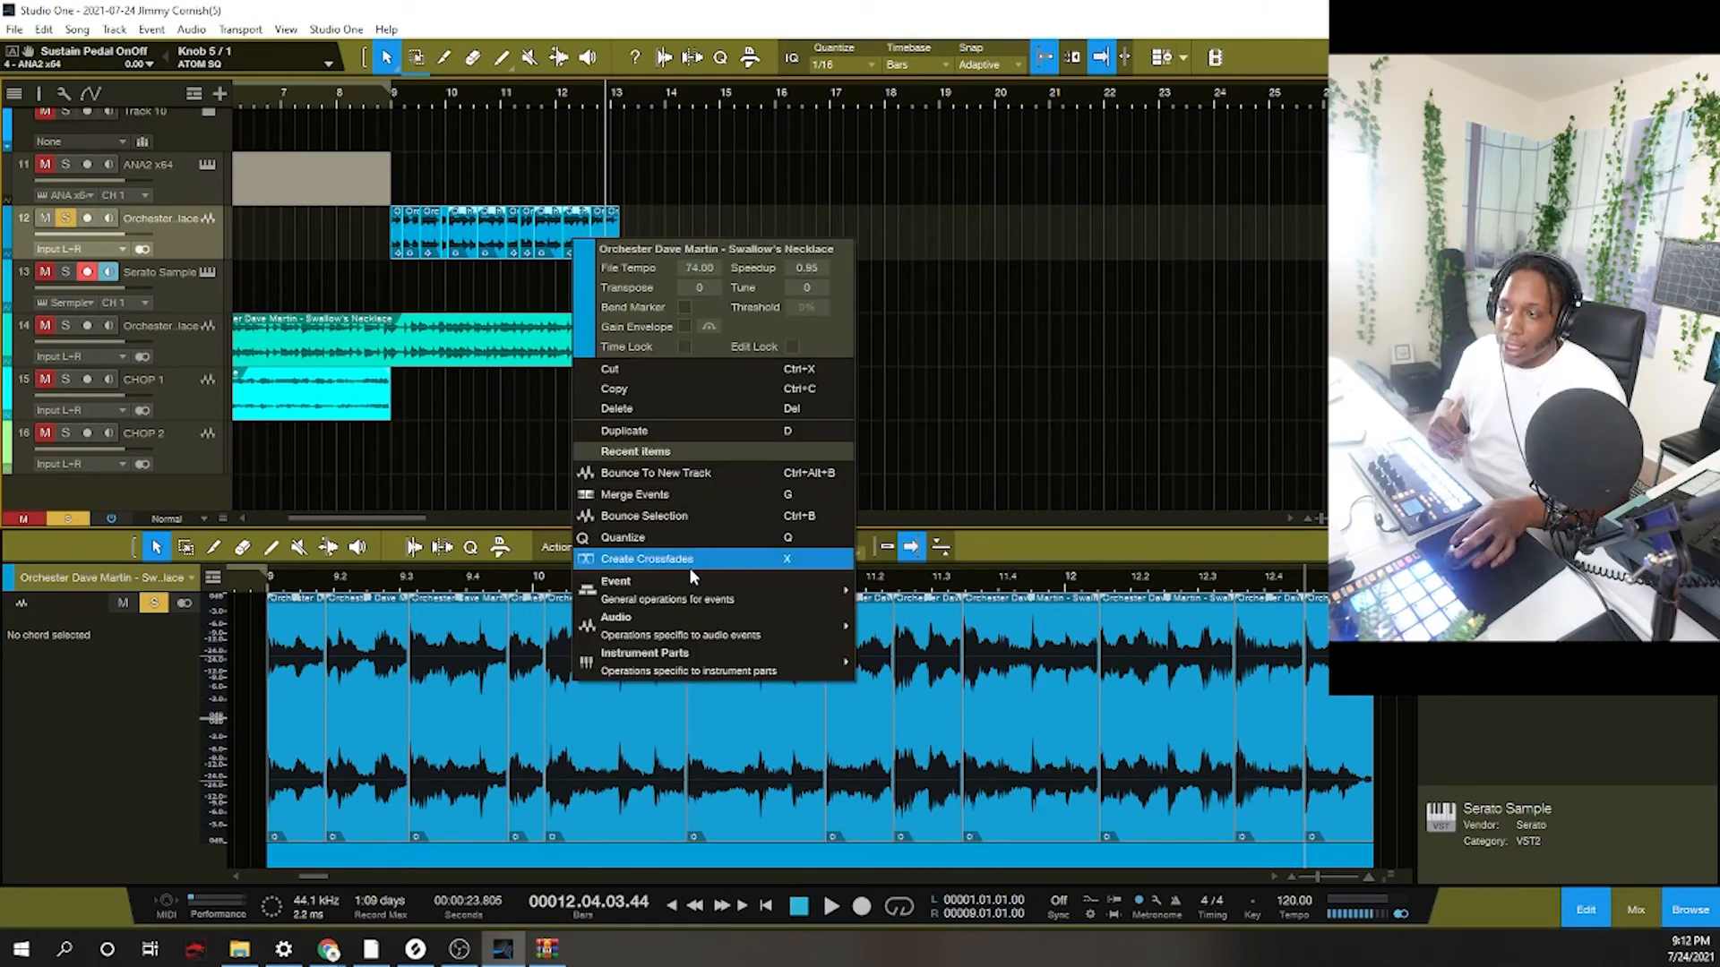
pyautogui.moveTo(672, 624)
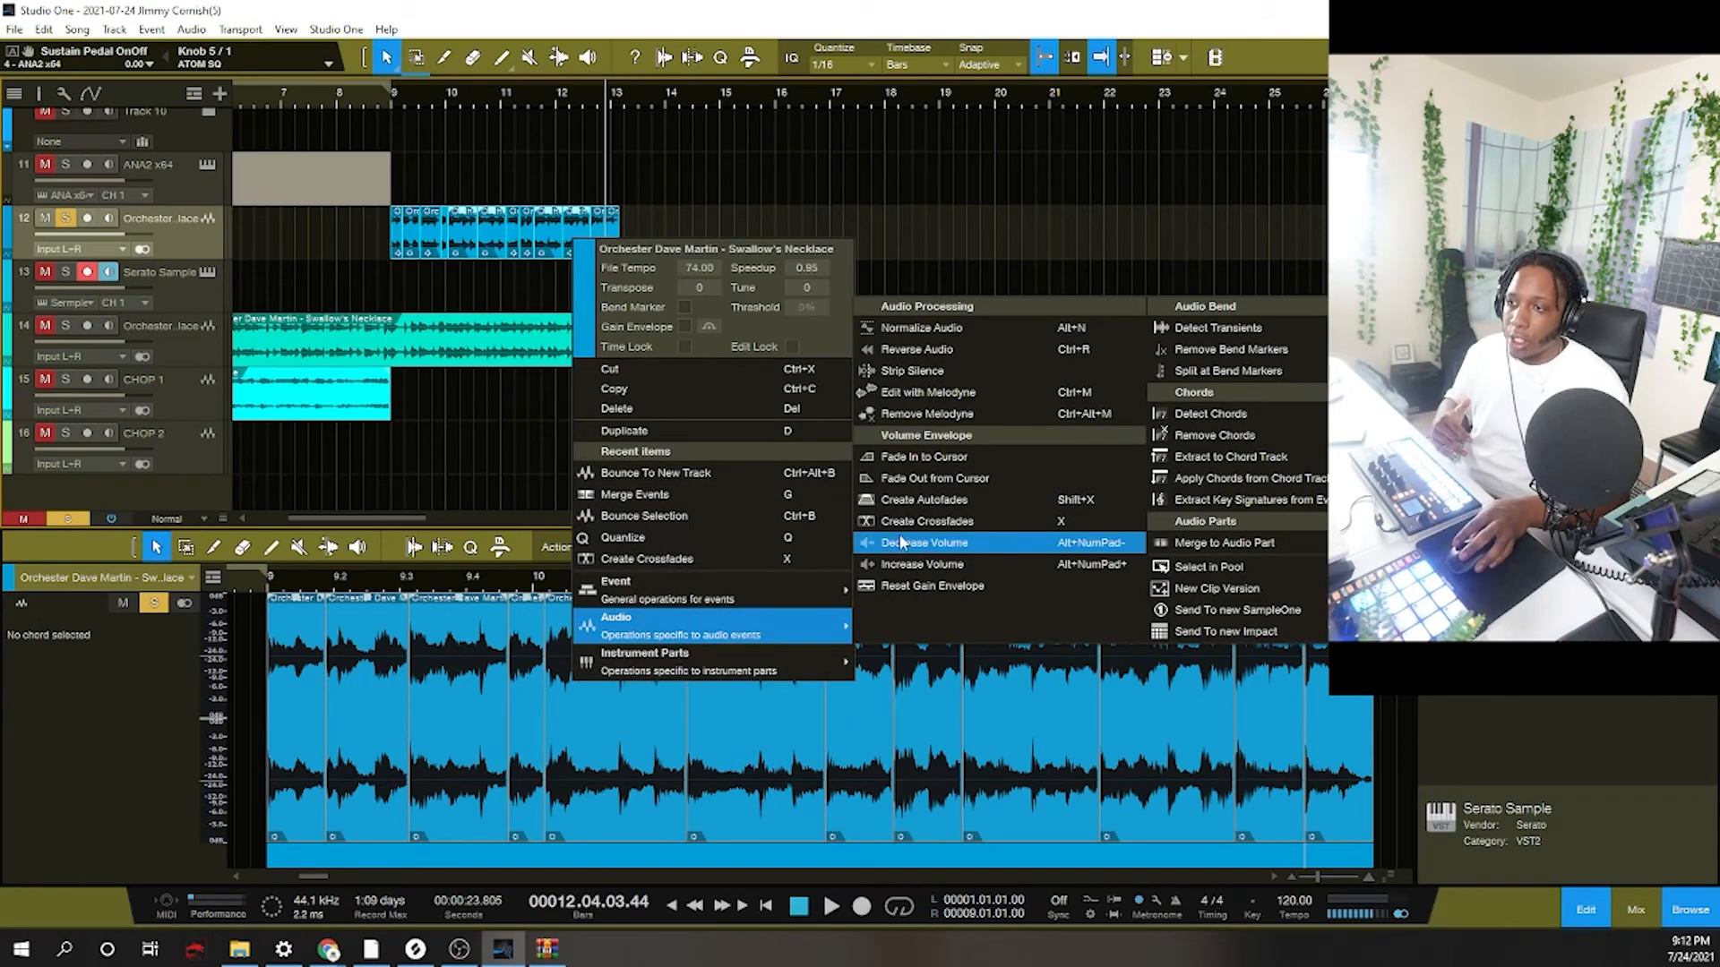
pyautogui.click(1220, 611)
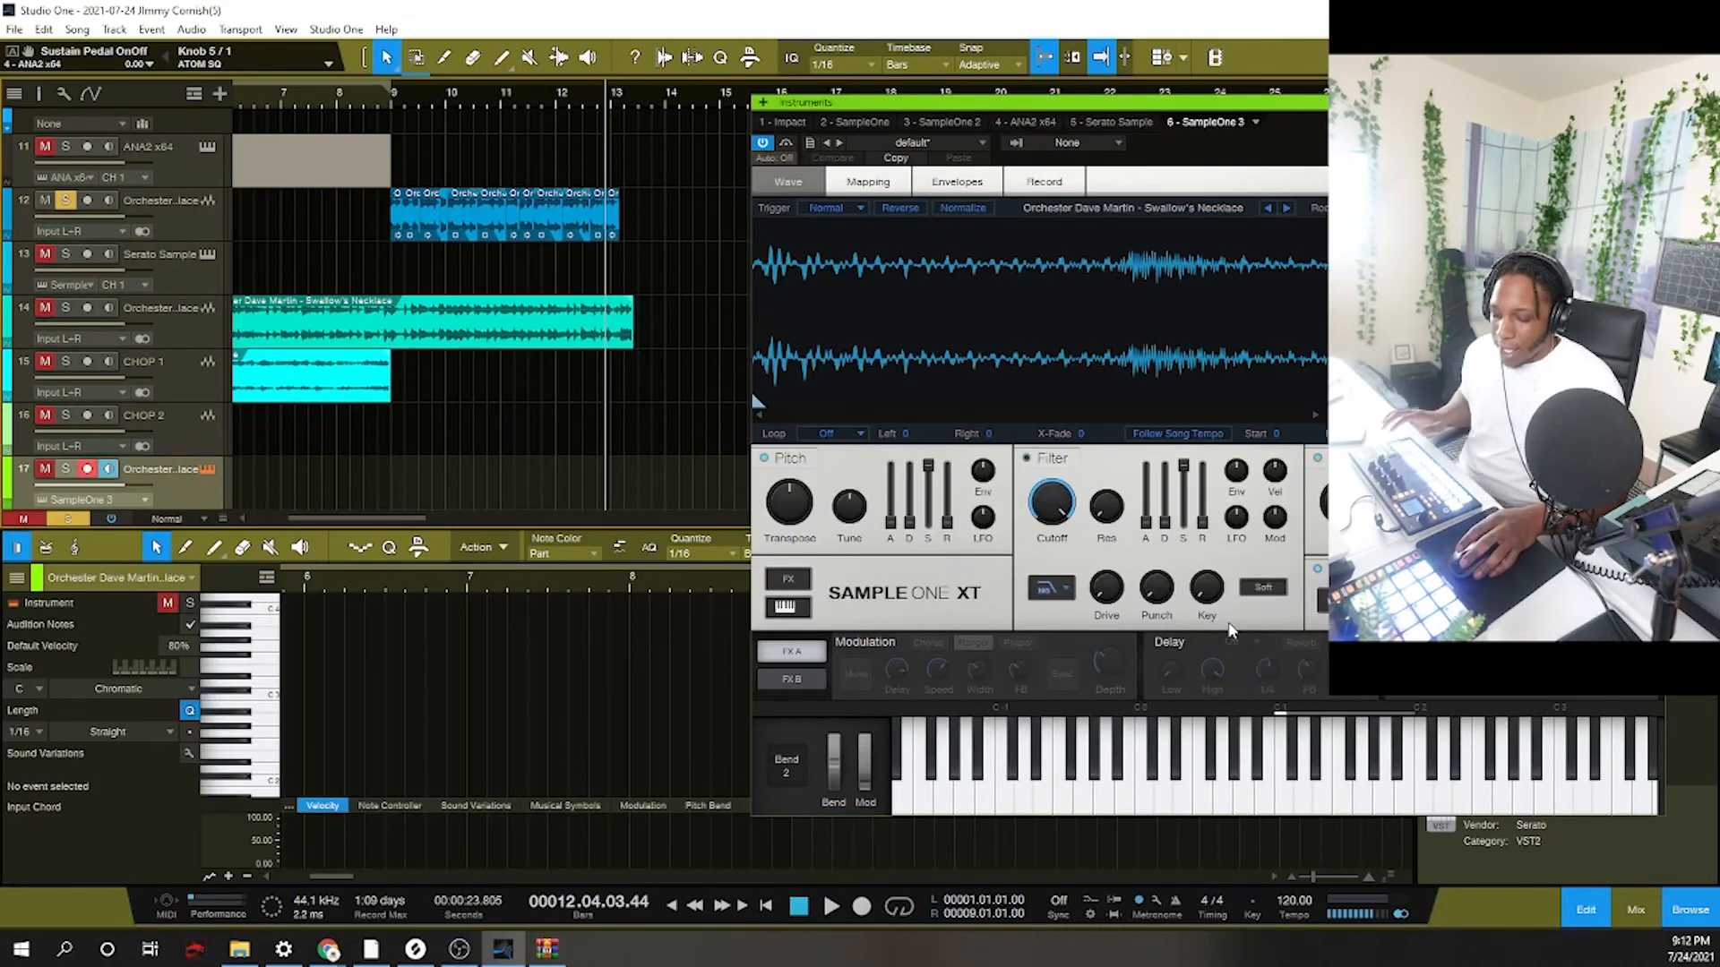
pyautogui.moveTo(1071, 106); pyautogui.dragTo(915, 84)
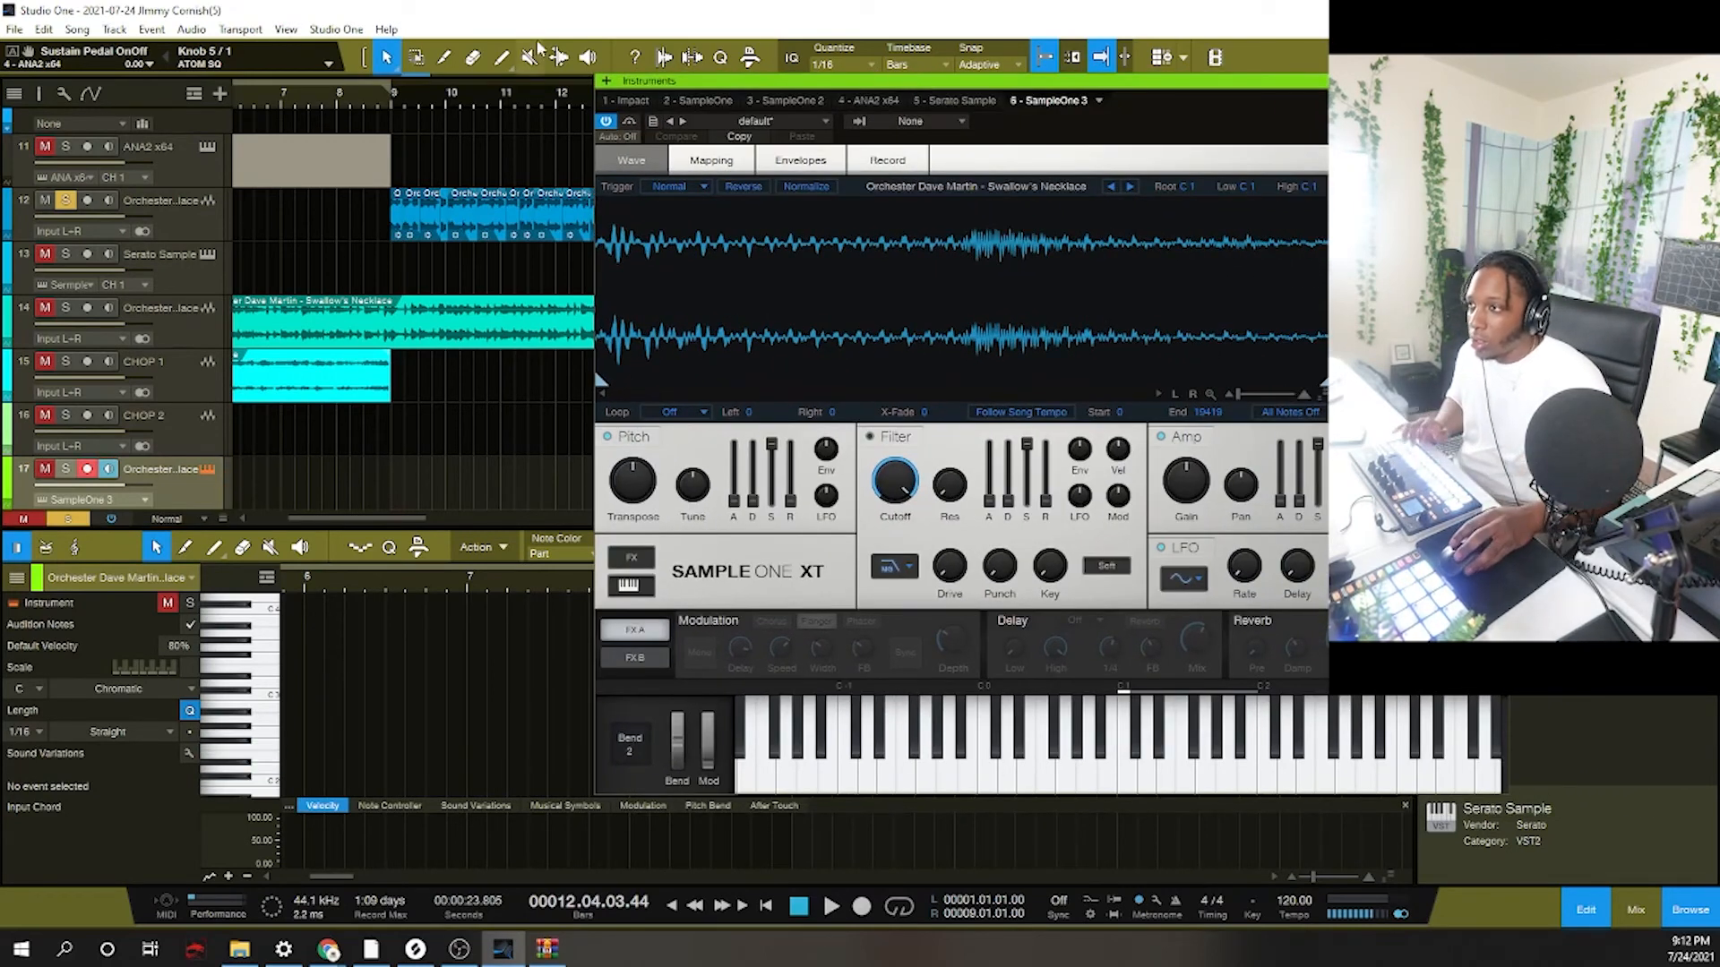
# Solo the SampleOne 3 track, try out the slices over playback and record a slice pattern from bar 1 past bar 9.
pyautogui.click(64, 470)
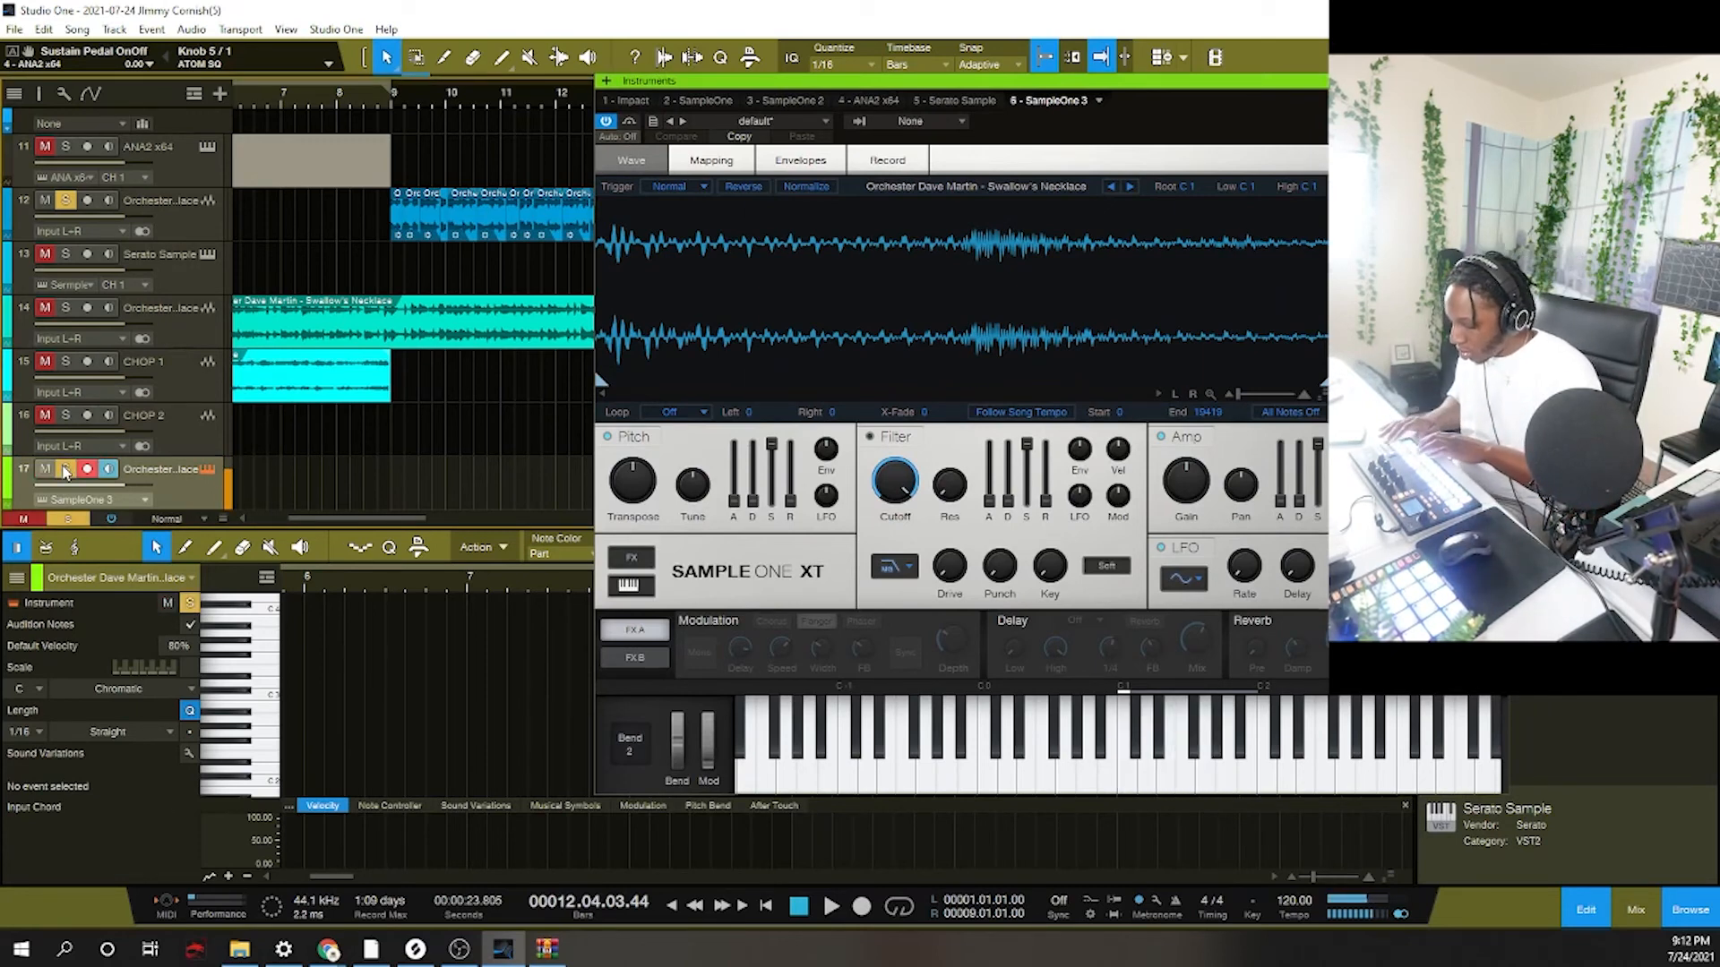
pyautogui.press('space')
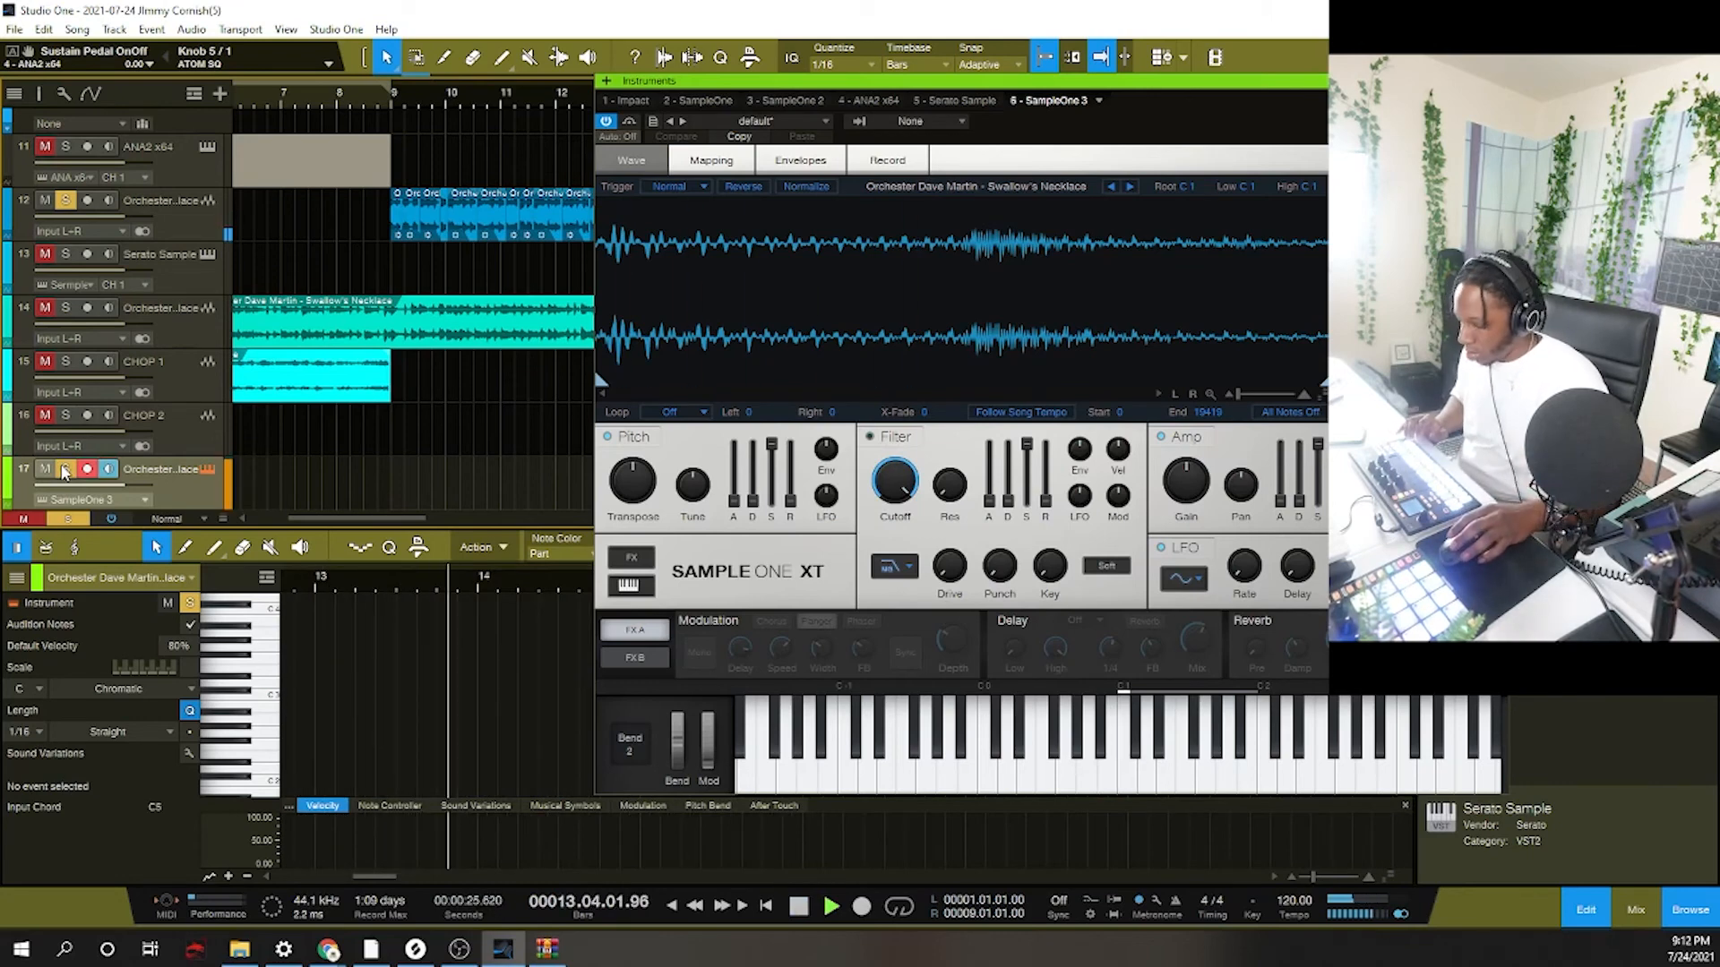
pyautogui.press('space')
pyautogui.press('space')
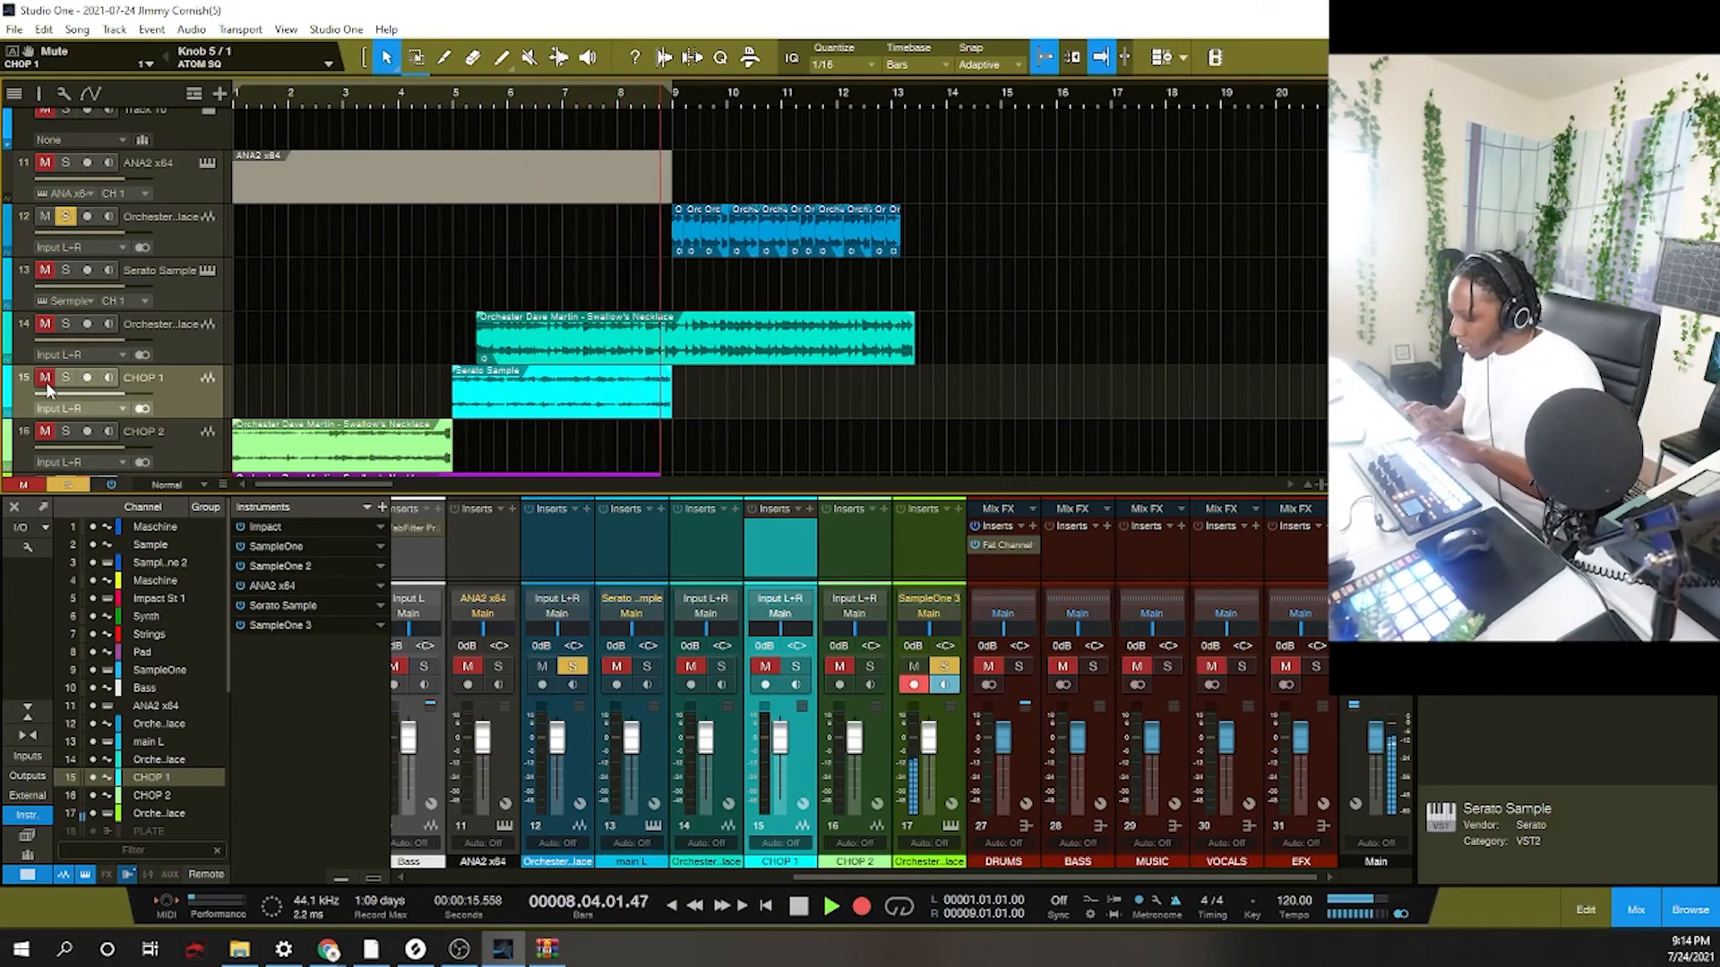
pyautogui.press('space')
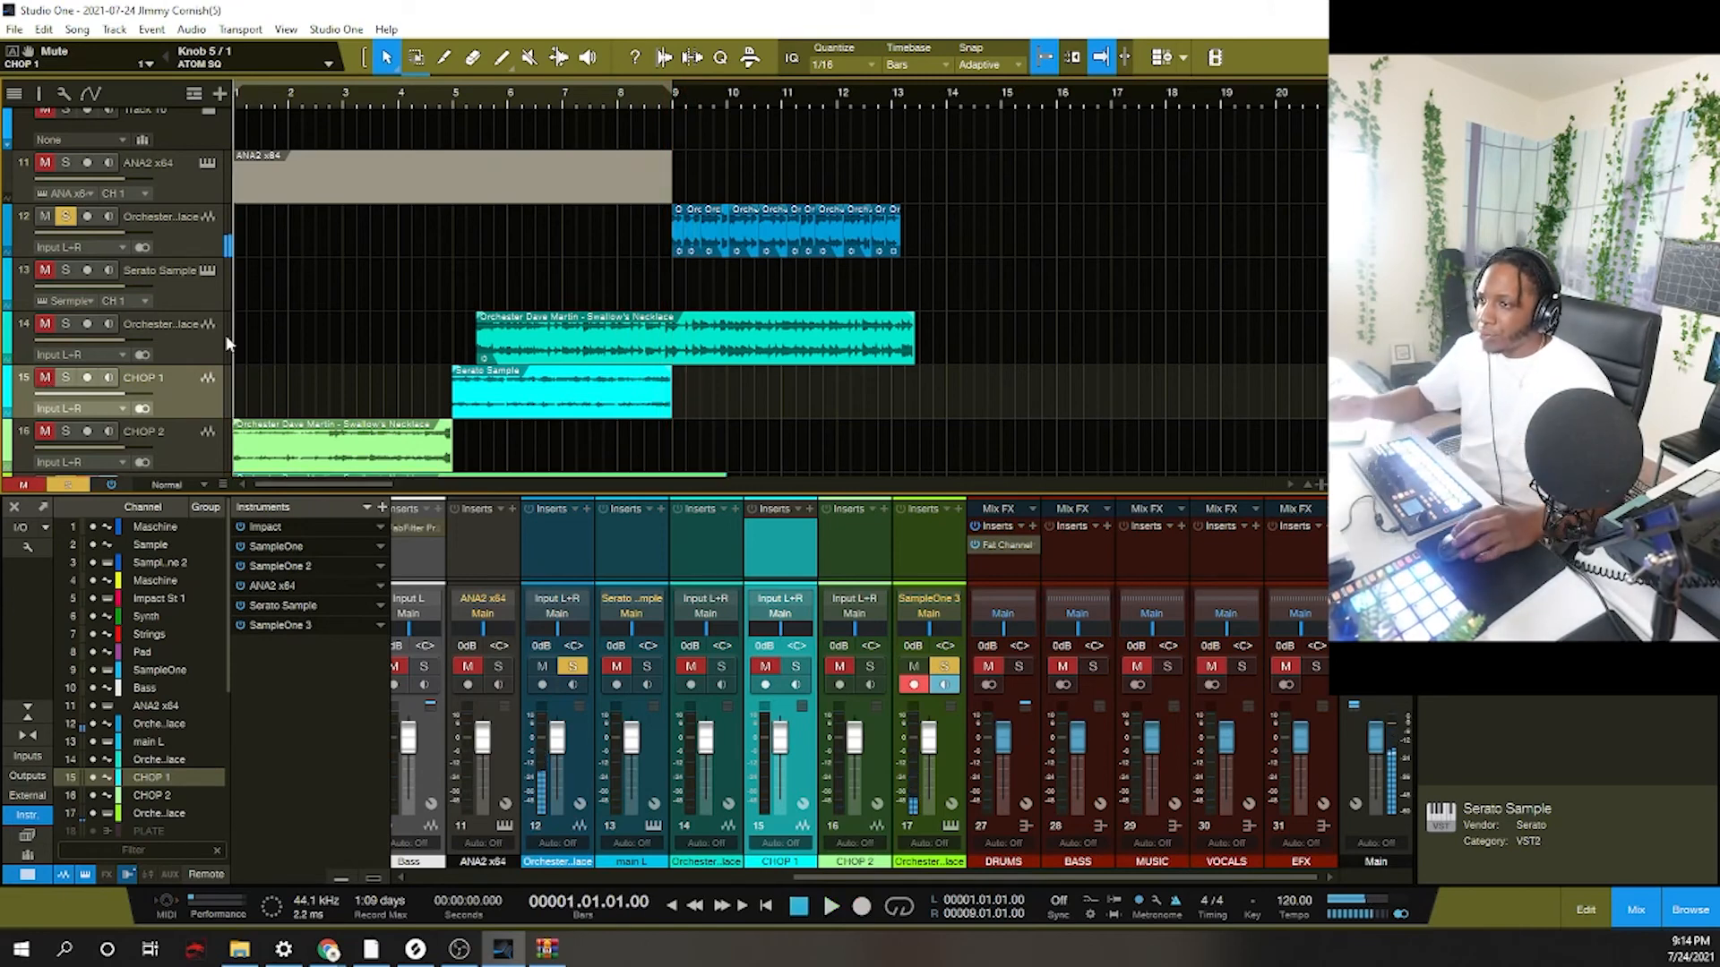
# Trim the recorded SampleOne 3 part to end at bar 9 and open its notes for editing.
pyautogui.scroll(-2, 578, 391)
pyautogui.moveTo(732, 417); pyautogui.dragTo(674, 412)
pyautogui.doubleClick(661, 414)
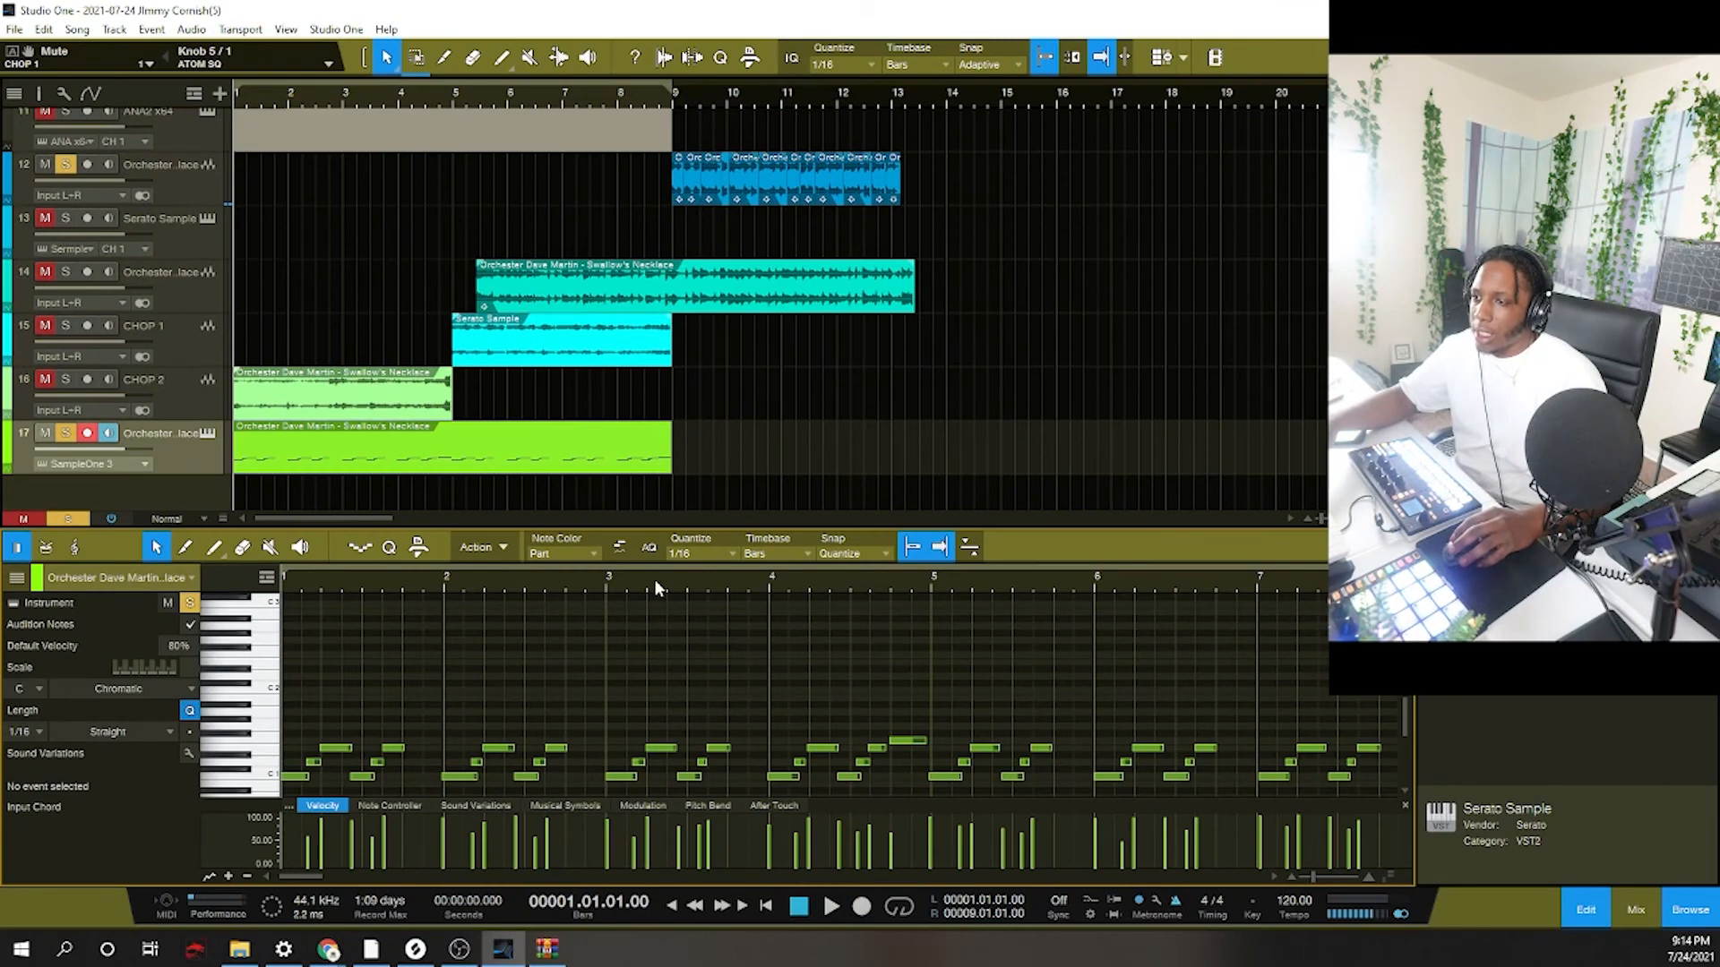
# Select all notes of the recorded SampleOne 3 pattern and quantize them to 1/16.
pyautogui.moveTo(655, 581); pyautogui.dragTo(617, 521)
pyautogui.scroll(-1, 508, 727)
pyautogui.moveTo(493, 759); pyautogui.dragTo(194, 683)
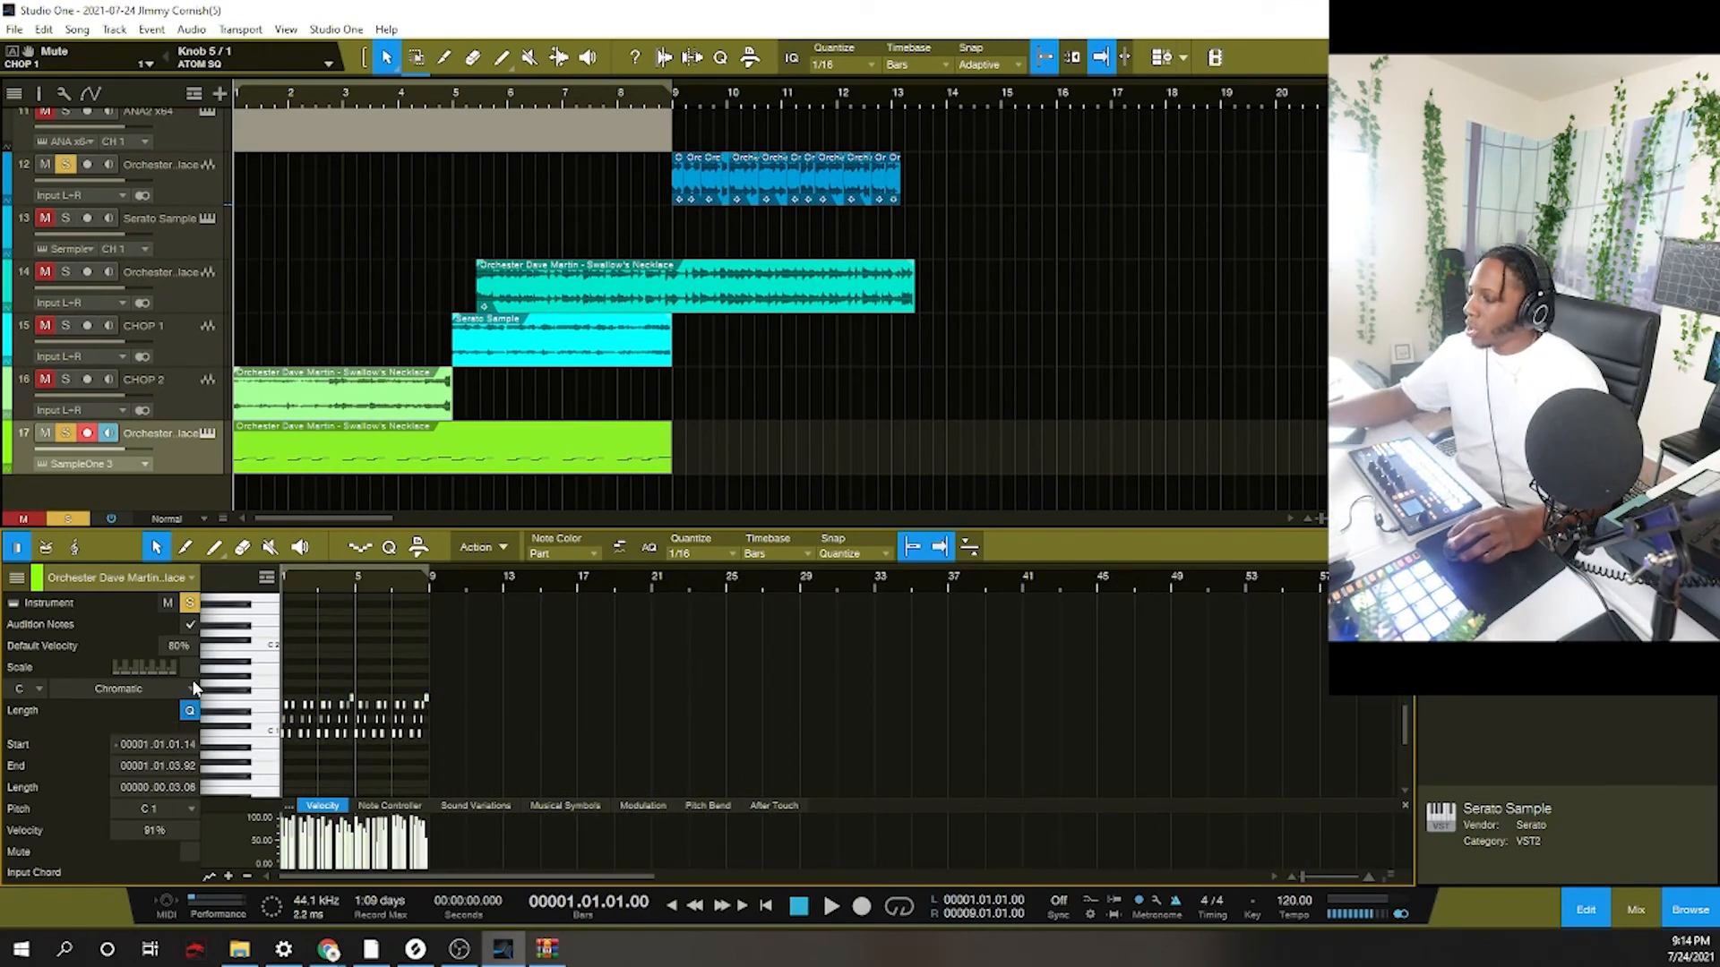
pyautogui.press('q')
# Play the quantized pattern from bar 1 and solo CHOP 1 alongside it.
pyautogui.press('space')
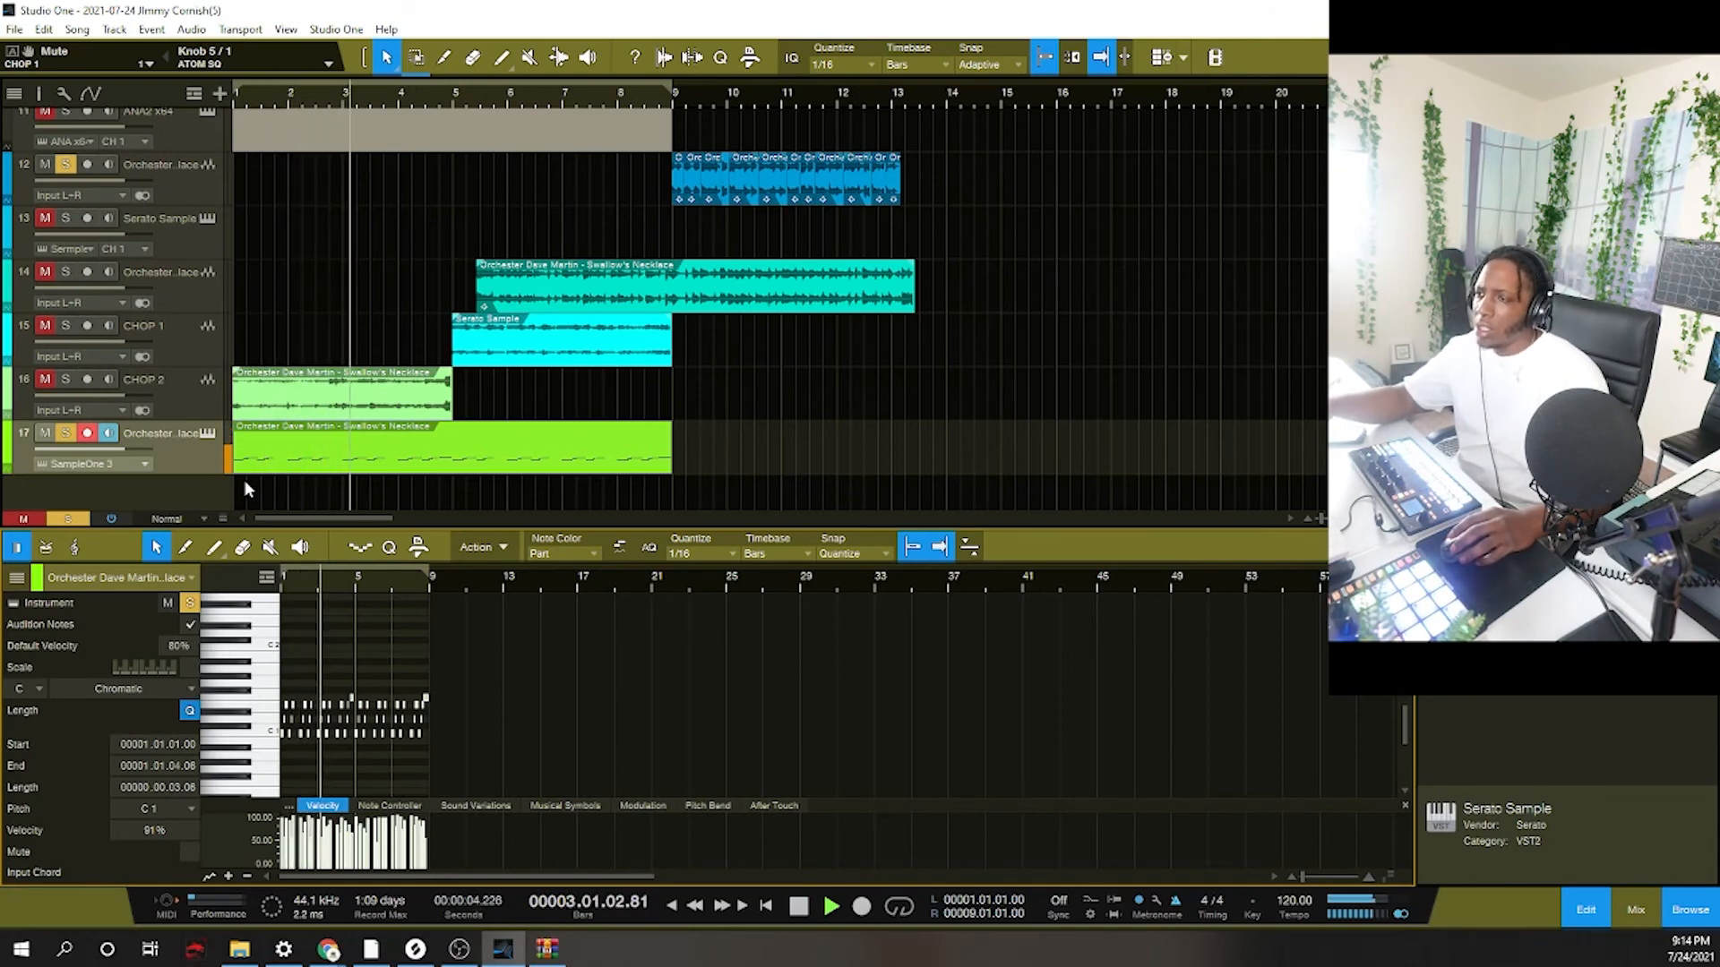
pyautogui.click(65, 327)
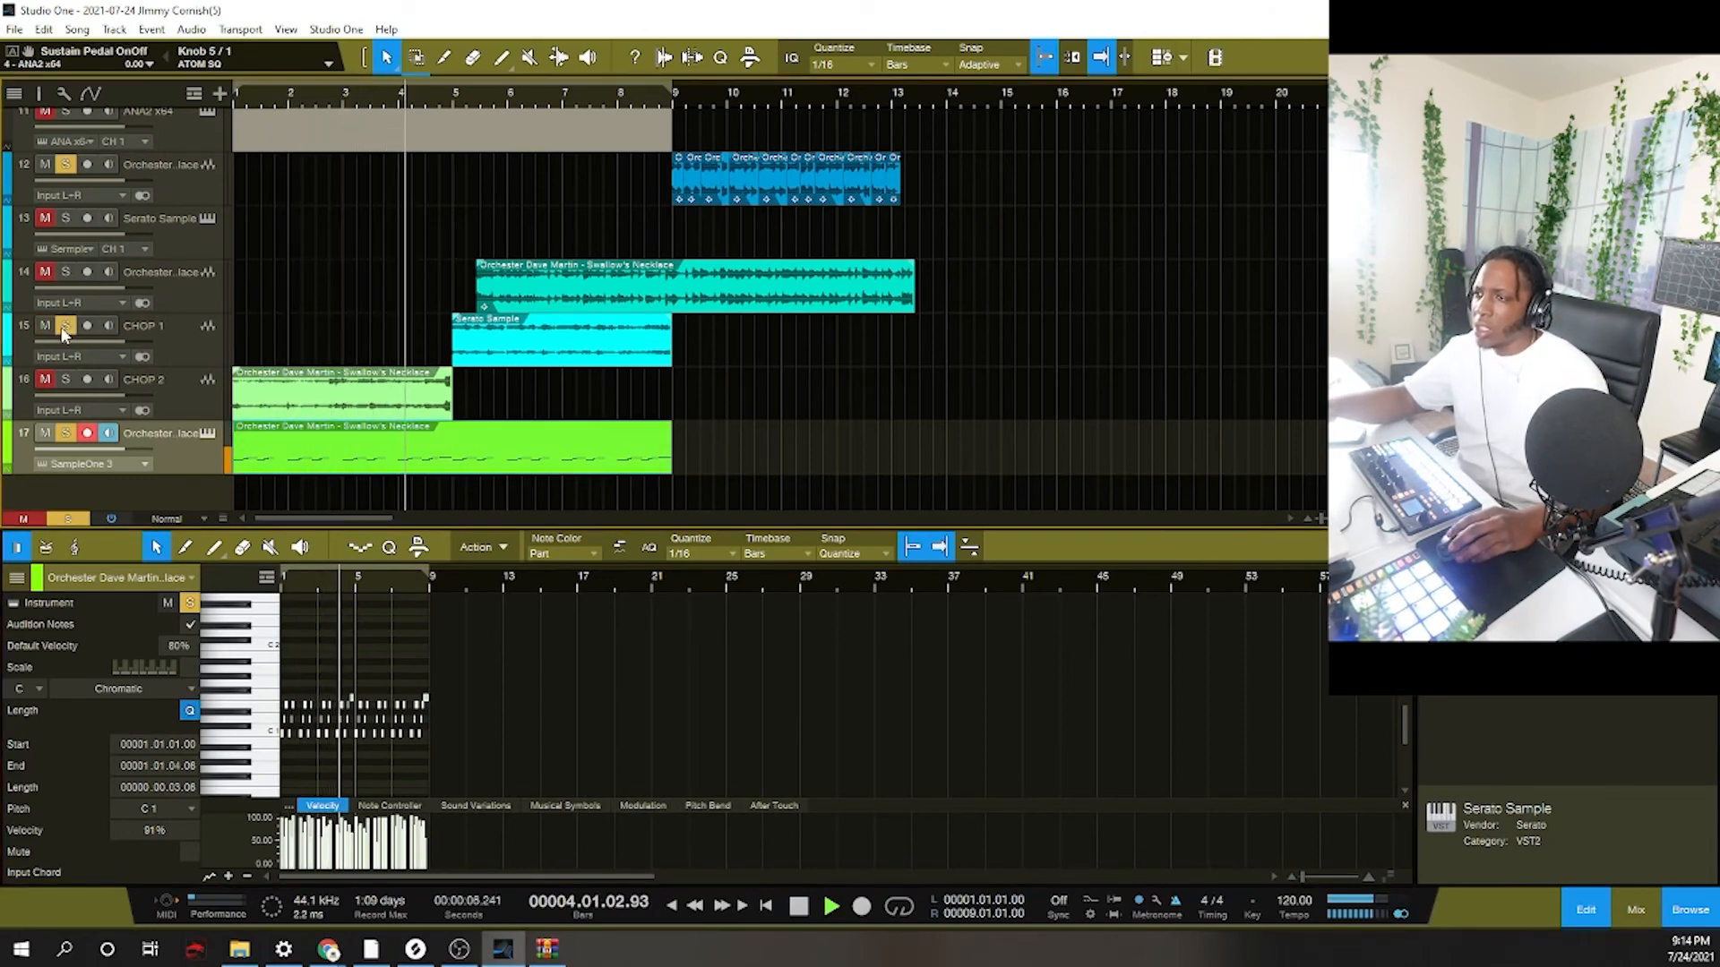